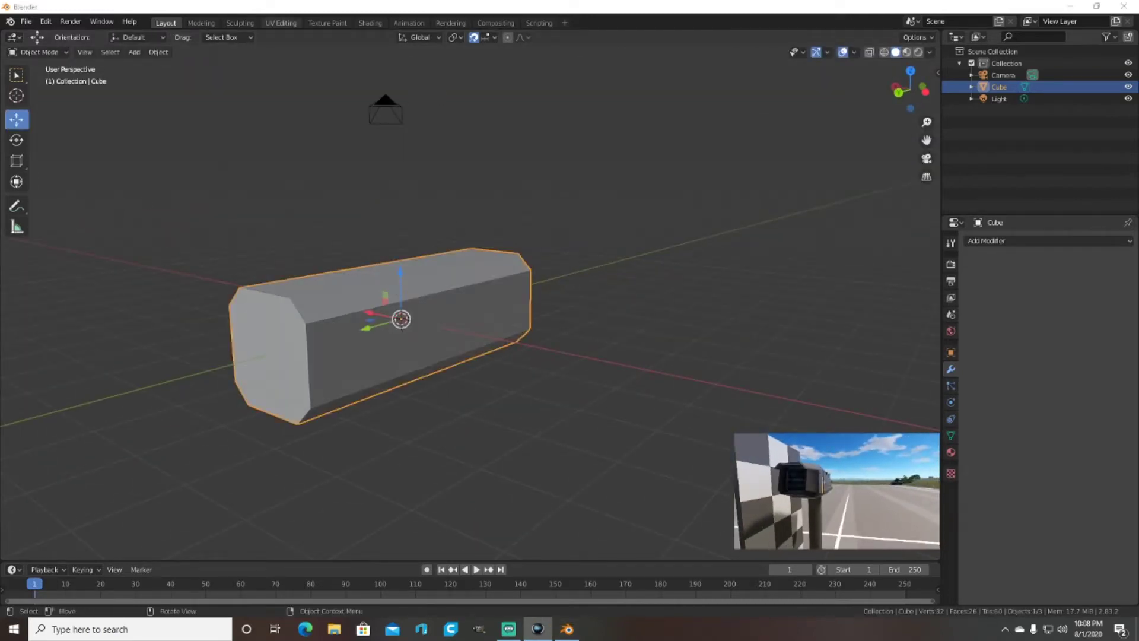
Step: Copy and paste the octagonal housing, then shrink the duplicate to about 0.94 scale
{"action": "key", "text": "ctrl+c"}
{"action": "left_click", "coordinate": [419, 254]}
{"action": "key", "text": "ctrl+v"}
{"action": "key", "text": "s"}
{"action": "left_click", "coordinate": [712, 219]}
{"action": "scroll", "coordinate": [397, 344], "scroll_direction": "up", "scroll_amount": 4}
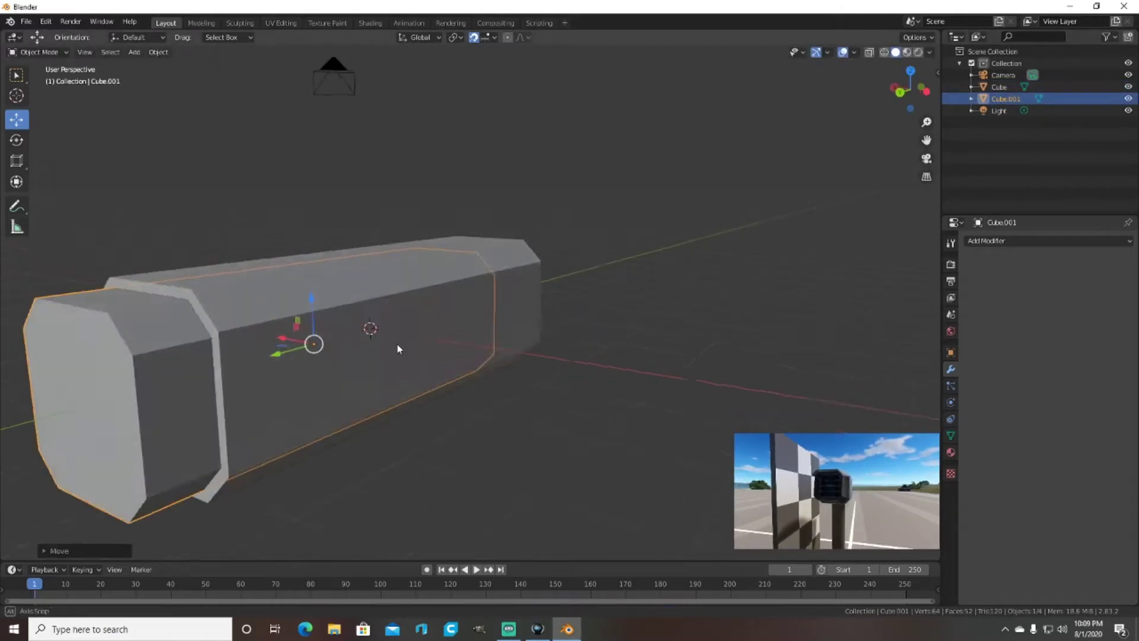
{"action": "key", "text": "s"}
{"action": "left_click", "coordinate": [313, 373]}
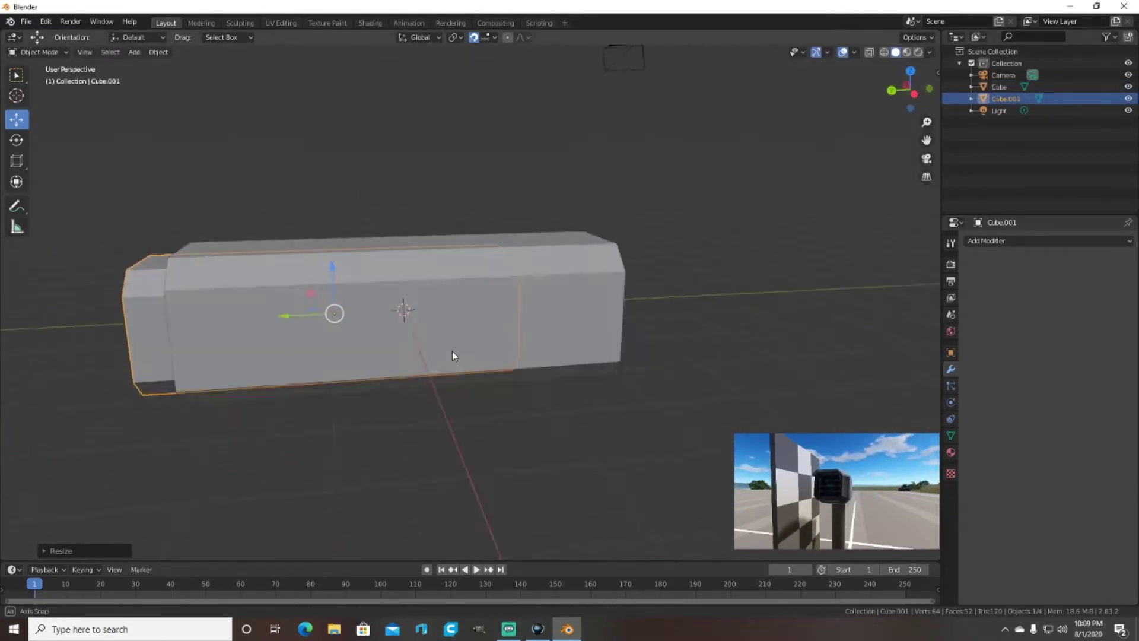
Step: Move the smaller duplicate along the housing's length in Right view
{"action": "middle_click_drag", "start_coordinate": [452, 350], "coordinate": [174, 325]}
{"action": "key", "text": "KP_3"}
{"action": "key", "text": "g"}
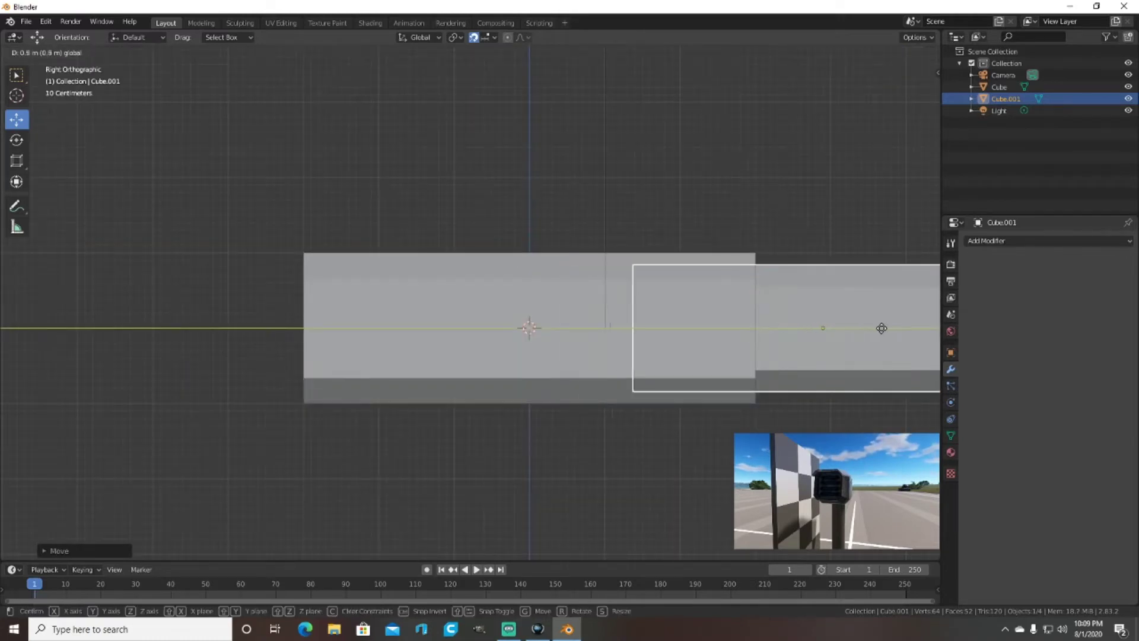
{"action": "left_click", "coordinate": [879, 328]}
{"action": "mouse_move", "coordinate": [880, 328]}
{"action": "middle_mouse_down"}
{"action": "mouse_move", "coordinate": [705, 457]}
{"action": "mouse_move", "coordinate": [518, 458]}
{"action": "middle_mouse_up"}
{"action": "key", "text": "Tab"}
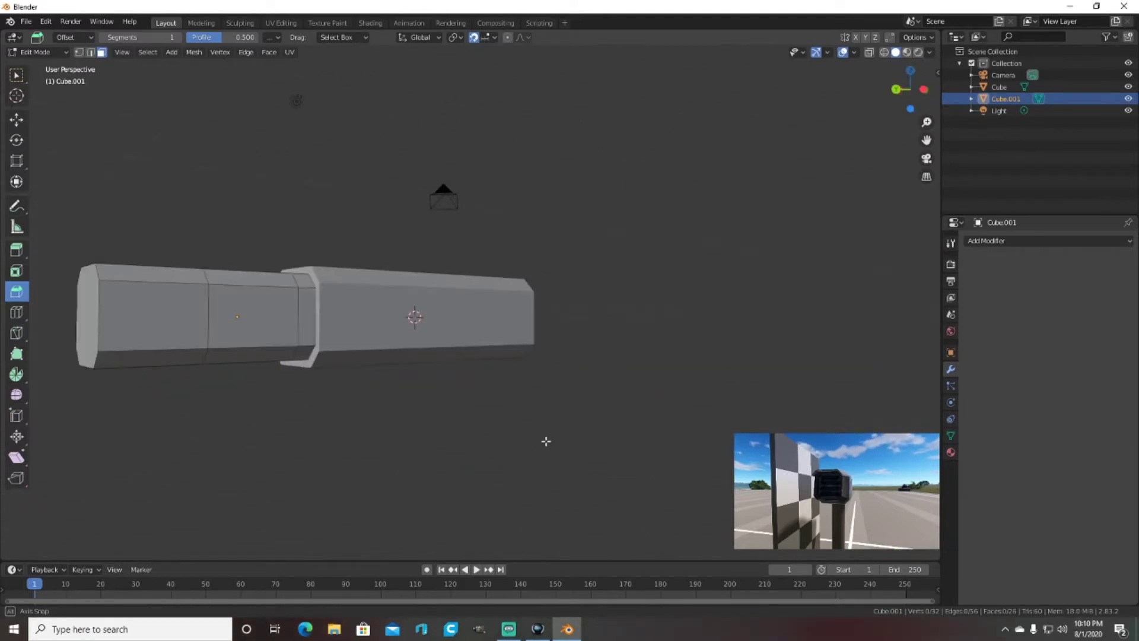
{"action": "mouse_move", "coordinate": [518, 458]}
{"action": "middle_mouse_down"}
{"action": "mouse_move", "coordinate": [564, 473]}
{"action": "mouse_move", "coordinate": [692, 229]}
{"action": "middle_mouse_up"}
{"action": "scroll", "coordinate": [564, 473], "scroll_direction": "up", "scroll_amount": 3}
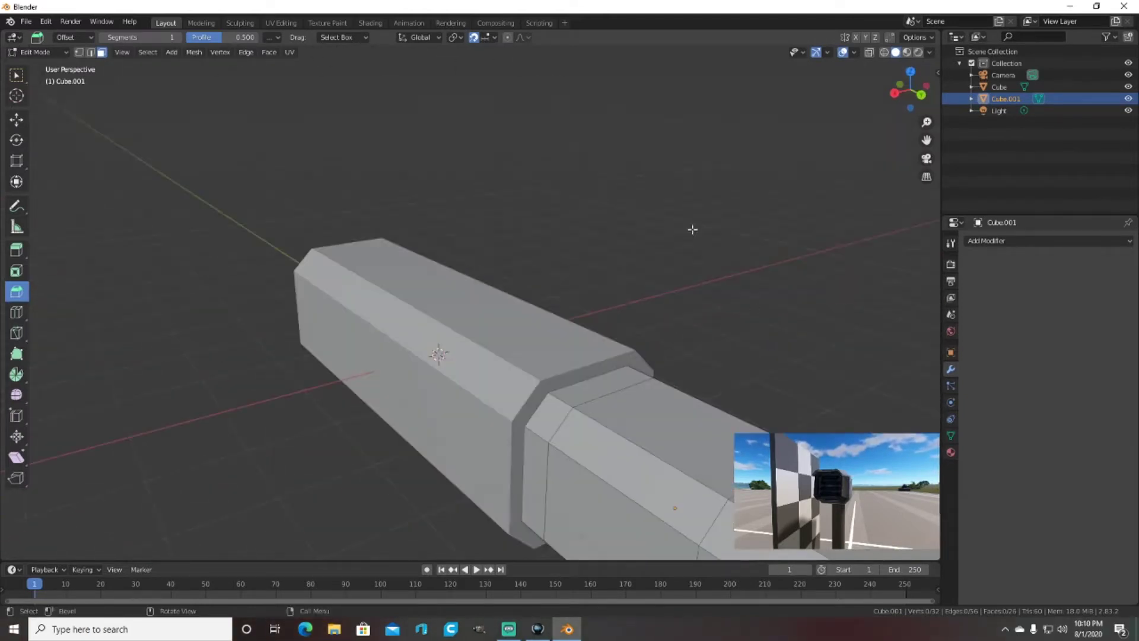
Step: Give the housing a Boolean Difference modifier using Cube.001, then hide Cube.001
{"action": "left_click", "coordinate": [999, 86]}
{"action": "left_click", "coordinate": [1047, 240]}
{"action": "left_click", "coordinate": [890, 296]}
{"action": "left_click", "coordinate": [1128, 99]}
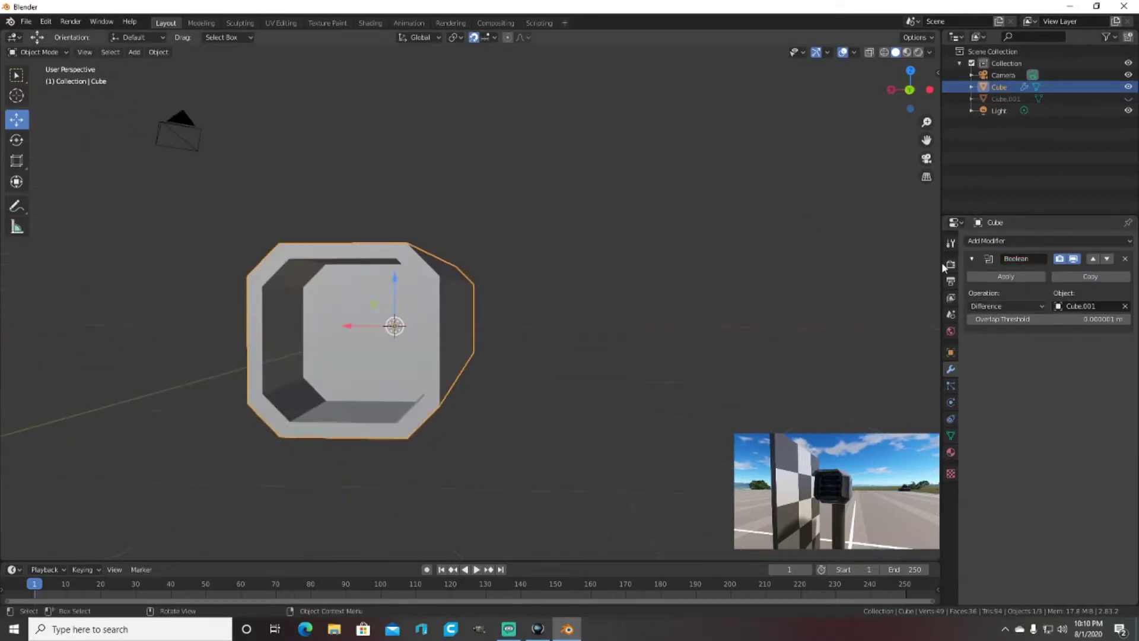
Step: Delete the old Cube.001 cutter and add a new mesh cube
{"action": "right_click", "coordinate": [1008, 99]}
{"action": "left_click", "coordinate": [955, 160]}
{"action": "middle_click_drag", "start_coordinate": [623, 272], "coordinate": [415, 178]}
{"action": "left_click", "coordinate": [135, 53]}
{"action": "left_click", "coordinate": [249, 79]}
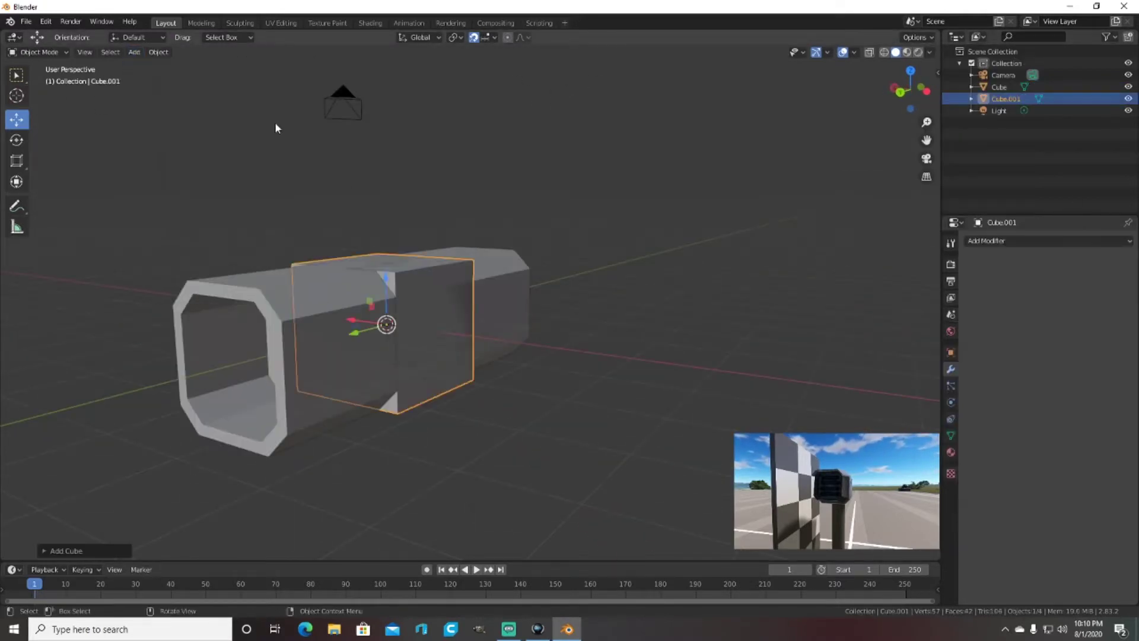
Step: Position the new cube beside the housing's end in Right view, using wireframe
{"action": "key", "text": "g"}
{"action": "left_click", "coordinate": [296, 284]}
{"action": "middle_click_drag", "start_coordinate": [355, 296], "coordinate": [438, 383]}
{"action": "key", "text": "KP_3"}
{"action": "key", "text": "g"}
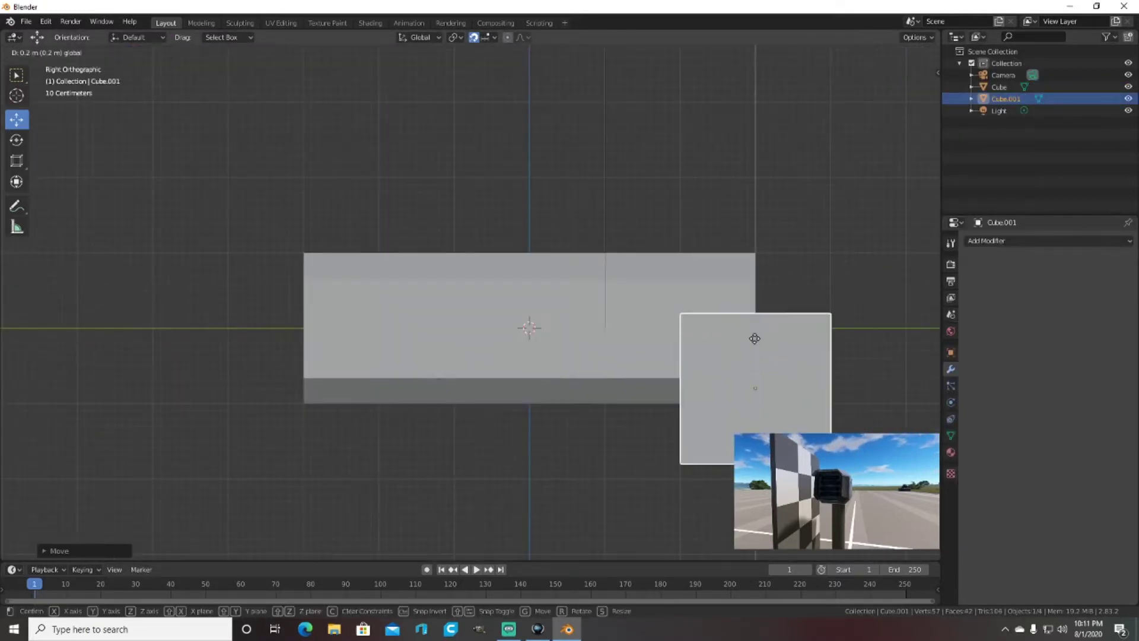
{"action": "left_click", "coordinate": [755, 320]}
{"action": "key", "text": "shift+z"}
{"action": "key", "text": "g"}
{"action": "left_click", "coordinate": [771, 309]}
{"action": "scroll", "coordinate": [729, 361], "scroll_direction": "up", "scroll_amount": 3}
{"action": "scroll", "coordinate": [730, 366], "scroll_direction": "up", "scroll_amount": 1}
Step: Inspect the housing's mesh in Edit Mode in wireframe and solid shading
{"action": "left_click", "coordinate": [653, 142]}
{"action": "key", "text": "Tab"}
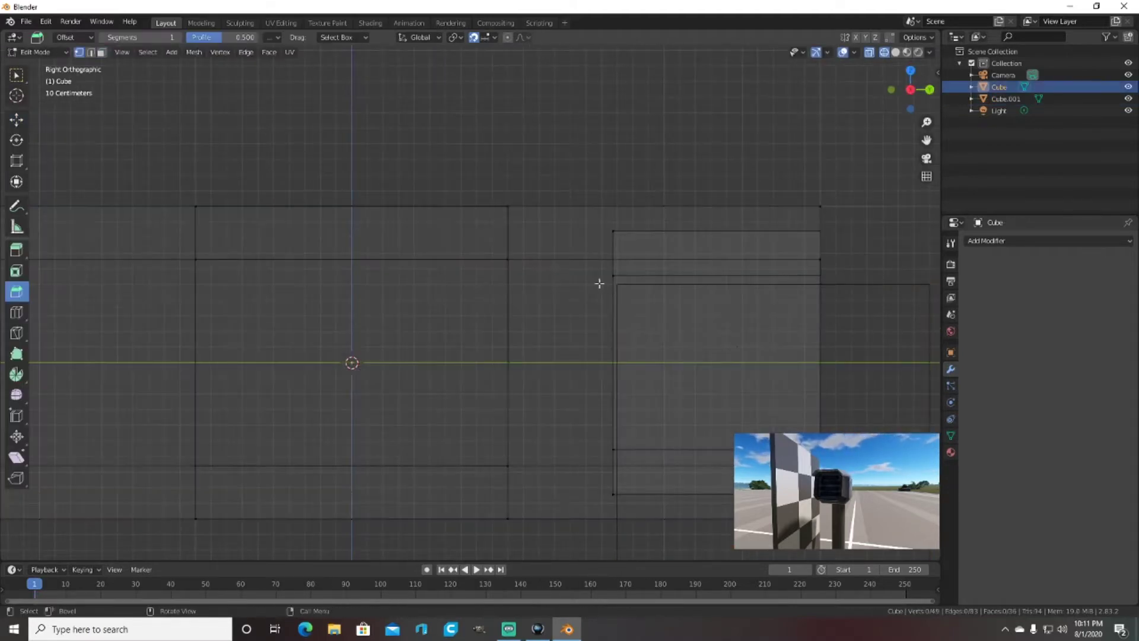
{"action": "mouse_move", "coordinate": [662, 363]}
{"action": "middle_mouse_down"}
{"action": "mouse_move", "coordinate": [741, 162]}
{"action": "mouse_move", "coordinate": [605, 178]}
{"action": "mouse_move", "coordinate": [657, 210]}
{"action": "mouse_move", "coordinate": [682, 204]}
{"action": "middle_mouse_up"}
{"action": "key", "text": "shift+z"}
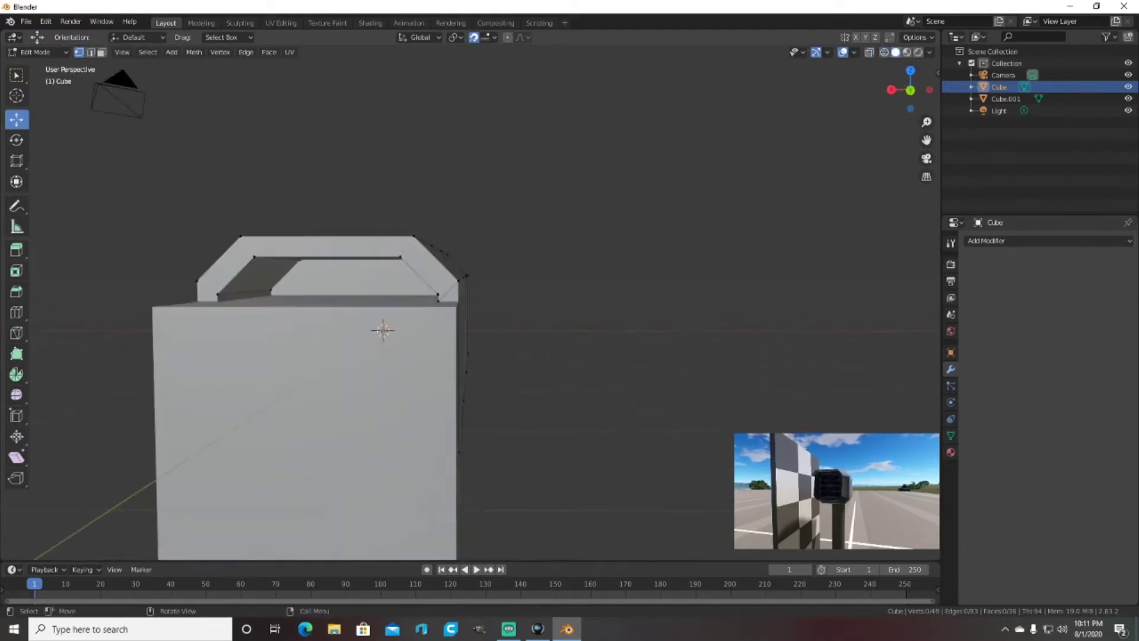
{"action": "middle_click_drag", "start_coordinate": [586, 185], "coordinate": [847, 178]}
{"action": "key", "text": "KP_3"}
{"action": "left_click", "coordinate": [842, 53]}
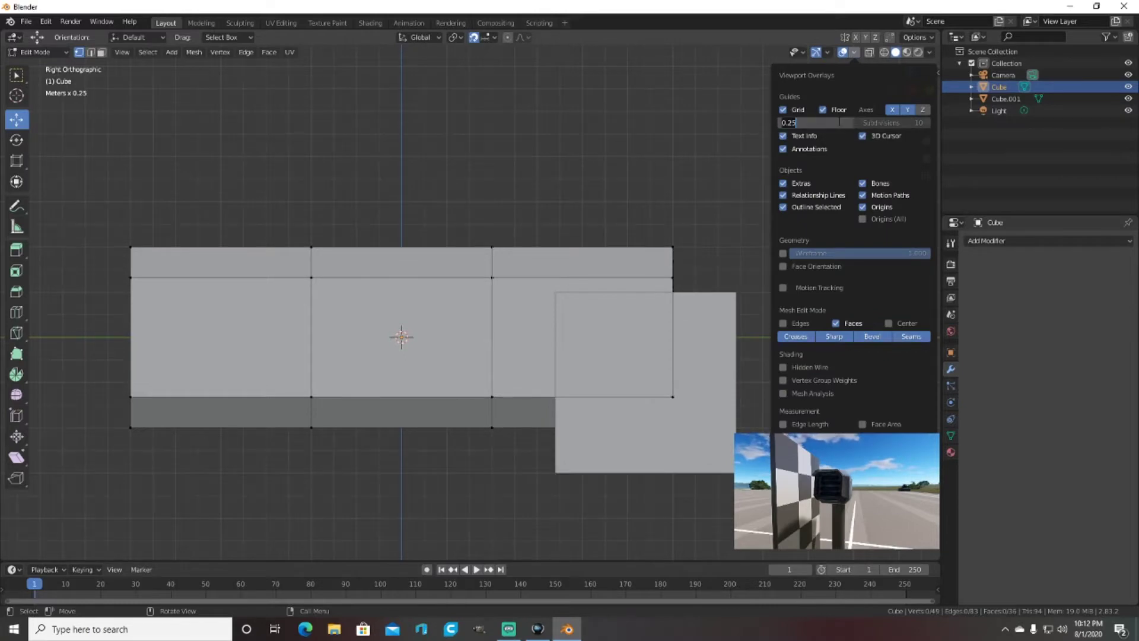
{"action": "key", "text": "shift+z"}
{"action": "mouse_move", "coordinate": [909, 89]}
{"action": "left_mouse_down"}
{"action": "mouse_move", "coordinate": [746, 168]}
{"action": "mouse_move", "coordinate": [801, 178]}
{"action": "mouse_move", "coordinate": [732, 193]}
{"action": "left_mouse_up"}
{"action": "key", "text": "Tab"}
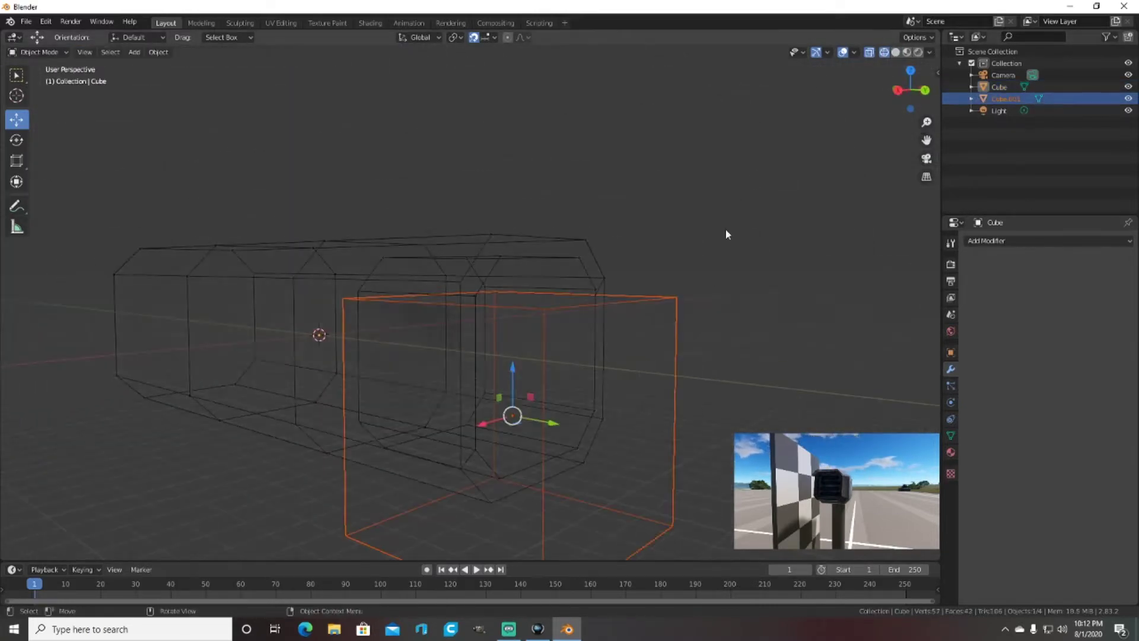
{"action": "mouse_move", "coordinate": [693, 262]}
{"action": "middle_mouse_down"}
{"action": "mouse_move", "coordinate": [674, 259]}
{"action": "mouse_move", "coordinate": [695, 255]}
{"action": "middle_mouse_up"}
{"action": "left_click", "coordinate": [695, 255]}
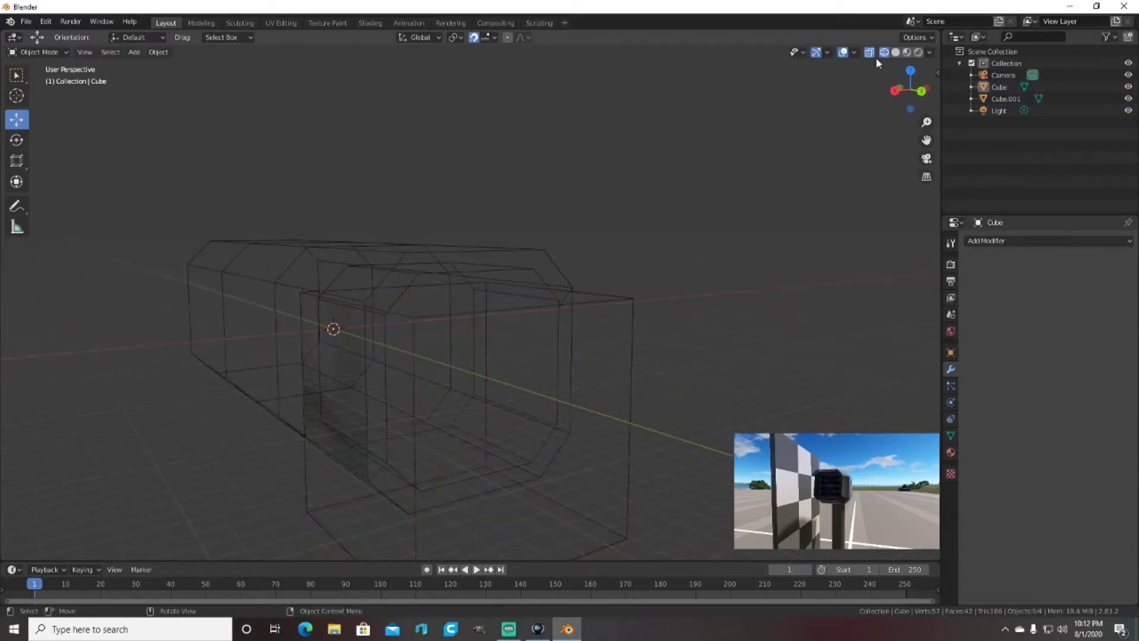
Step: Select the new cube Cube.001 and stretch it along the X axis
{"action": "left_click", "coordinate": [896, 52]}
{"action": "left_click_drag", "start_coordinate": [907, 89], "coordinate": [545, 225]}
{"action": "key", "text": "Tab"}
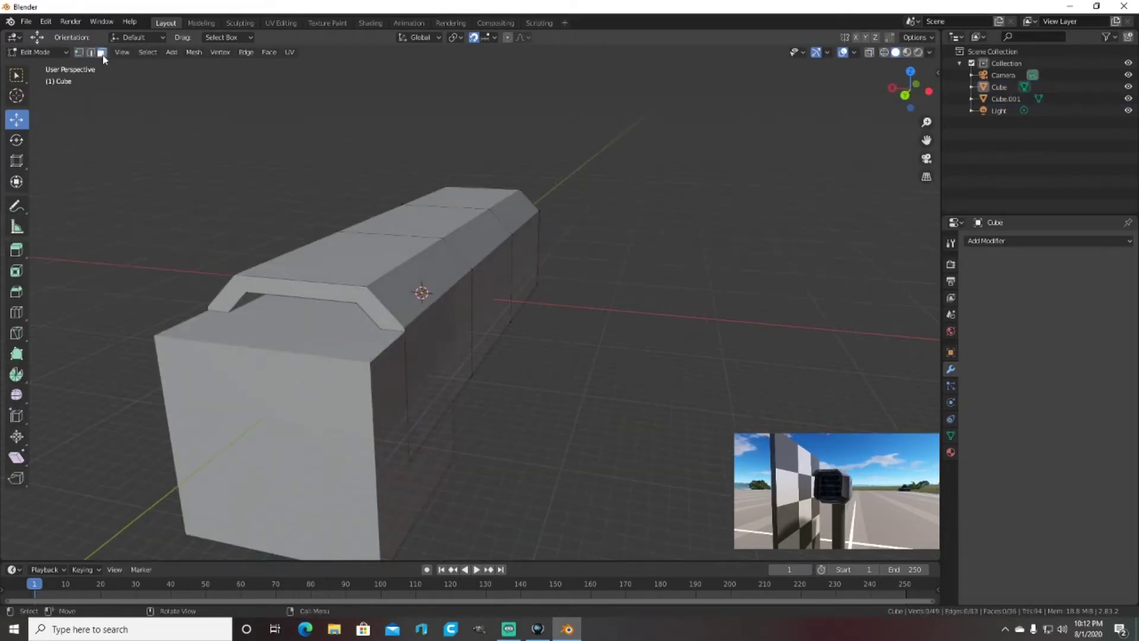
{"action": "key", "text": "Tab"}
{"action": "left_click", "coordinate": [1006, 99]}
{"action": "key", "text": "KP_Decimal"}
{"action": "key", "text": "s"}
{"action": "key", "text": "x"}
{"action": "left_click", "coordinate": [659, 415]}
Step: In Edit Mode with X-ray in Right view, move the selected face up along Z
{"action": "key", "text": "Tab"}
{"action": "middle_click_drag", "start_coordinate": [658, 416], "coordinate": [534, 356]}
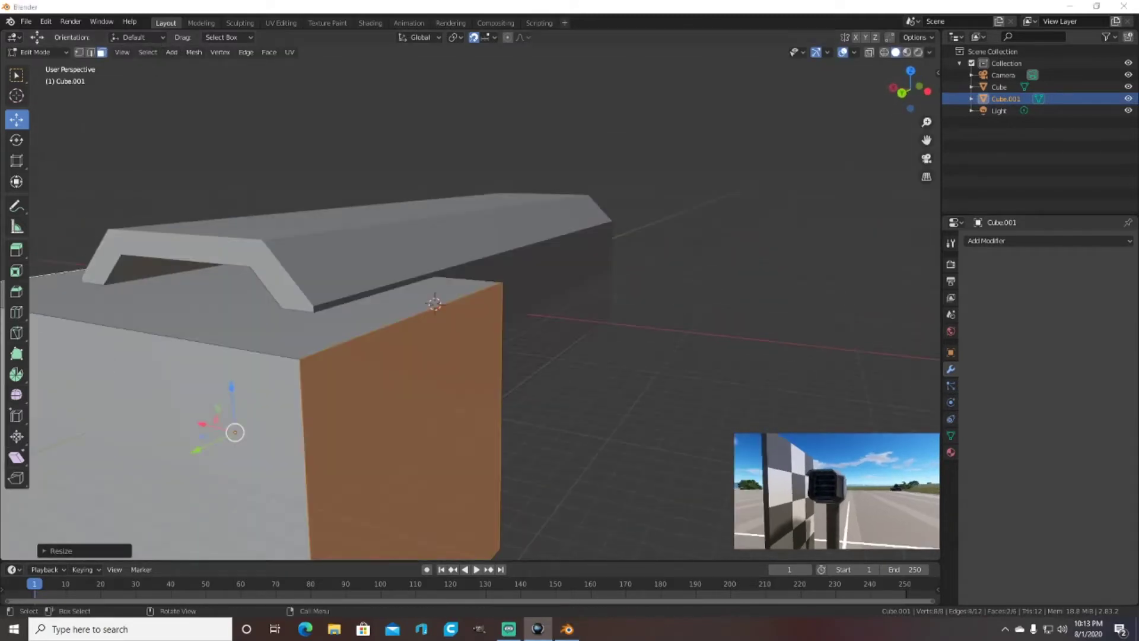
{"action": "key", "text": "KP_3"}
{"action": "left_click", "coordinate": [853, 52]}
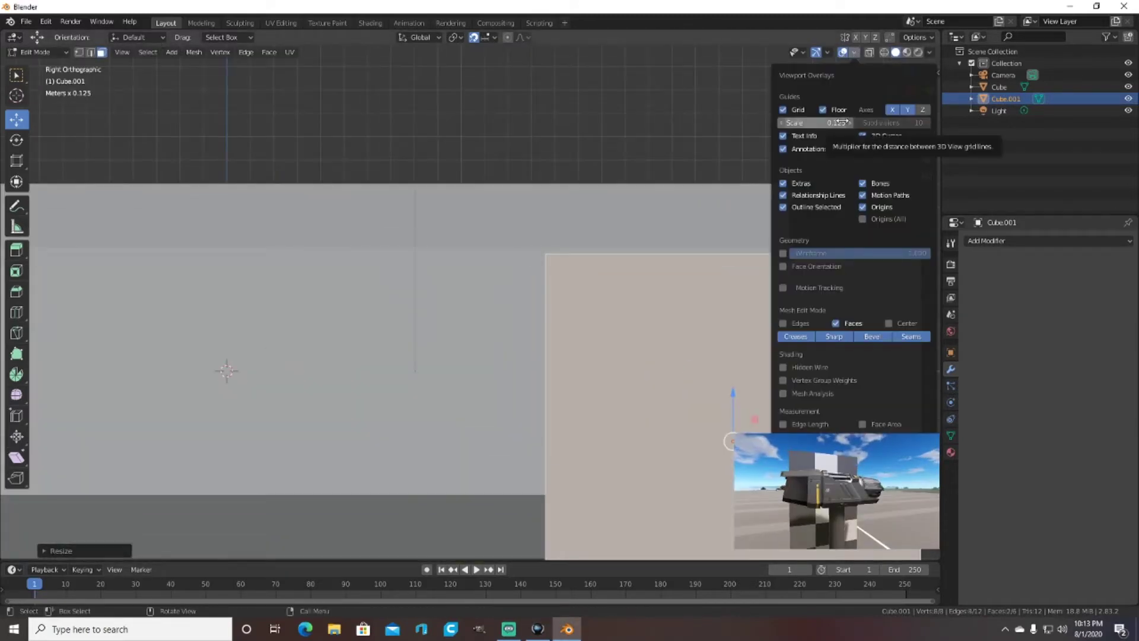
{"action": "key", "text": "alt+z"}
{"action": "scroll", "coordinate": [780, 175], "scroll_direction": "down", "scroll_amount": 1}
{"action": "scroll", "coordinate": [769, 243], "scroll_direction": "up", "scroll_amount": 1}
{"action": "key", "text": "g"}
{"action": "key", "text": "z"}
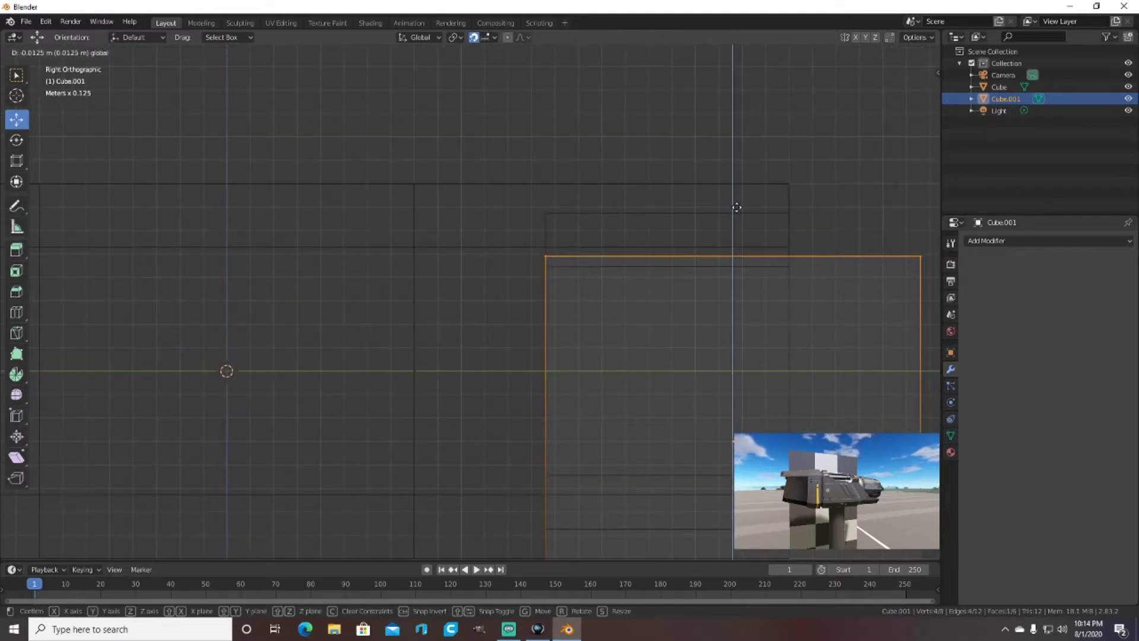
{"action": "left_click", "coordinate": [736, 207]}
Step: Toggle X-ray and select a face of the cube from Right view
{"action": "middle_click_drag", "start_coordinate": [844, 208], "coordinate": [742, 239]}
{"action": "key", "text": "alt+z"}
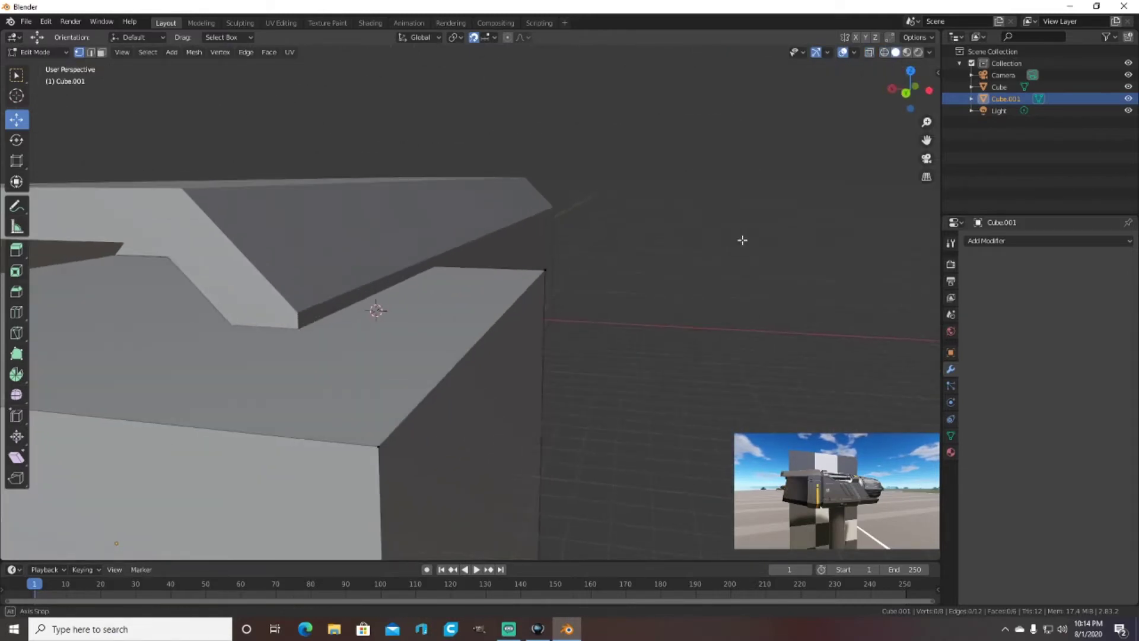
{"action": "key", "text": "alt+z"}
{"action": "key", "text": "KP_3"}
{"action": "left_click", "coordinate": [688, 418]}
{"action": "middle_click_drag", "start_coordinate": [685, 217], "coordinate": [795, 233]}
{"action": "key", "text": "alt+a"}
{"action": "key", "text": "alt+z"}
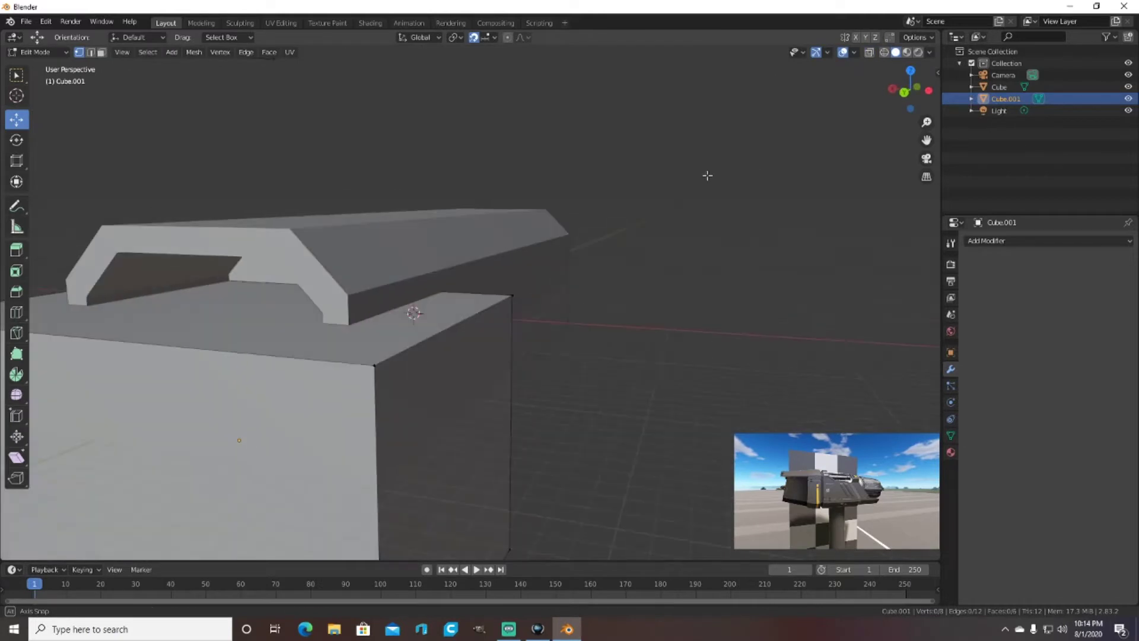
Step: Raise the cube's top face along Z over the housing end, then add a Boolean modifier to the housing
{"action": "middle_click_drag", "start_coordinate": [707, 176], "coordinate": [516, 308]}
{"action": "left_click", "coordinate": [504, 308]}
{"action": "key", "text": "g"}
{"action": "key", "text": "z"}
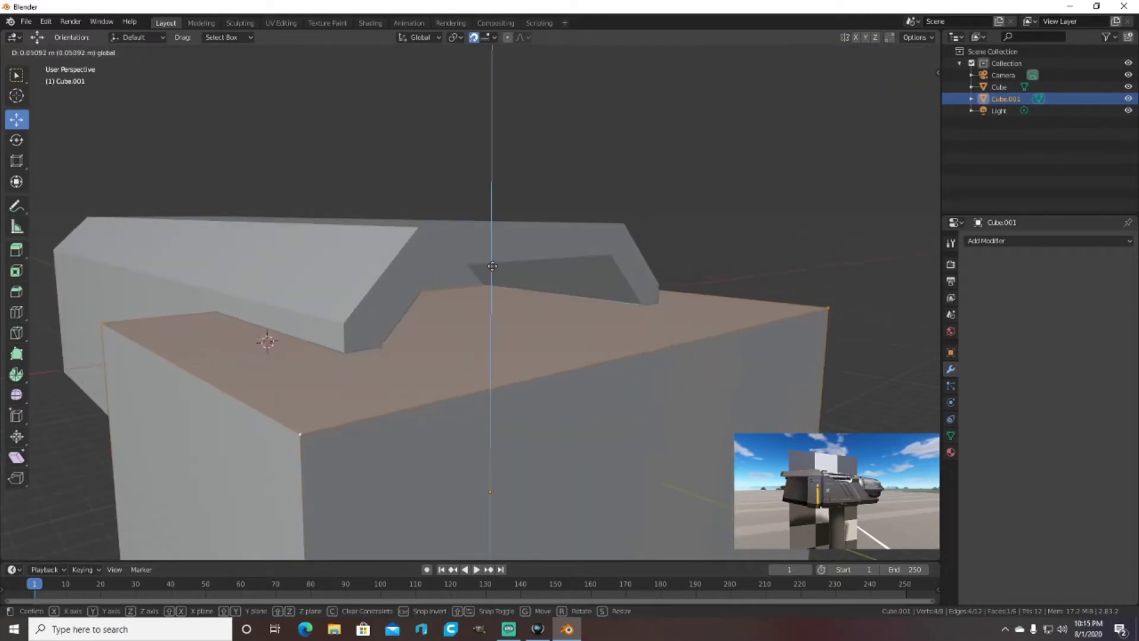
{"action": "left_click", "coordinate": [494, 264]}
{"action": "key", "text": "alt+a"}
{"action": "middle_click_drag", "start_coordinate": [722, 233], "coordinate": [742, 387]}
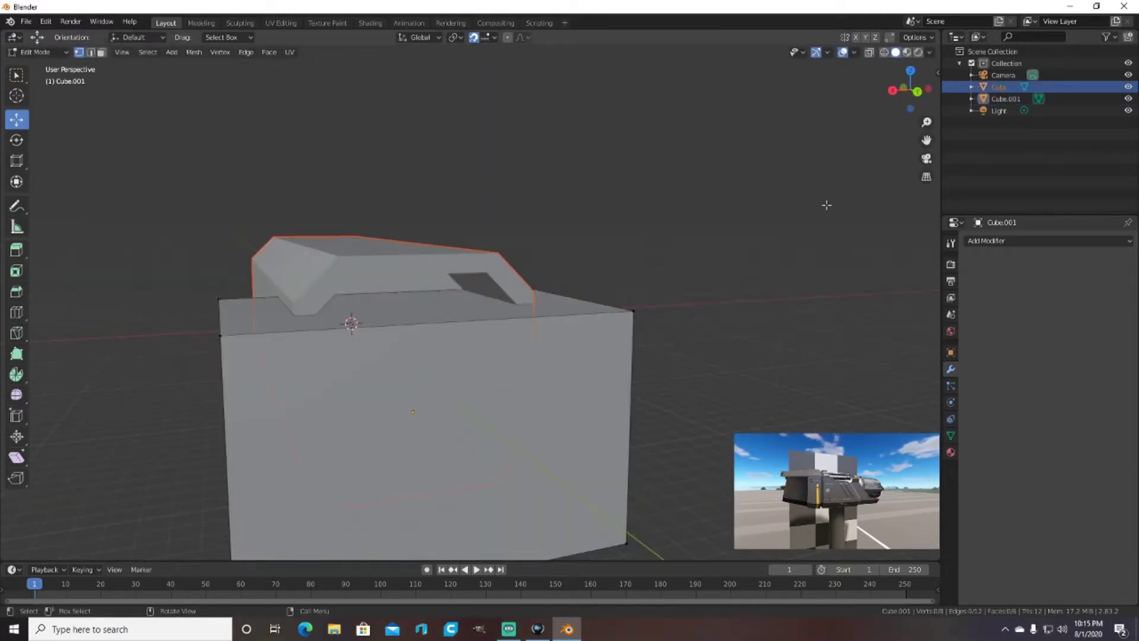
{"action": "left_click", "coordinate": [1012, 242]}
{"action": "left_click", "coordinate": [911, 294]}
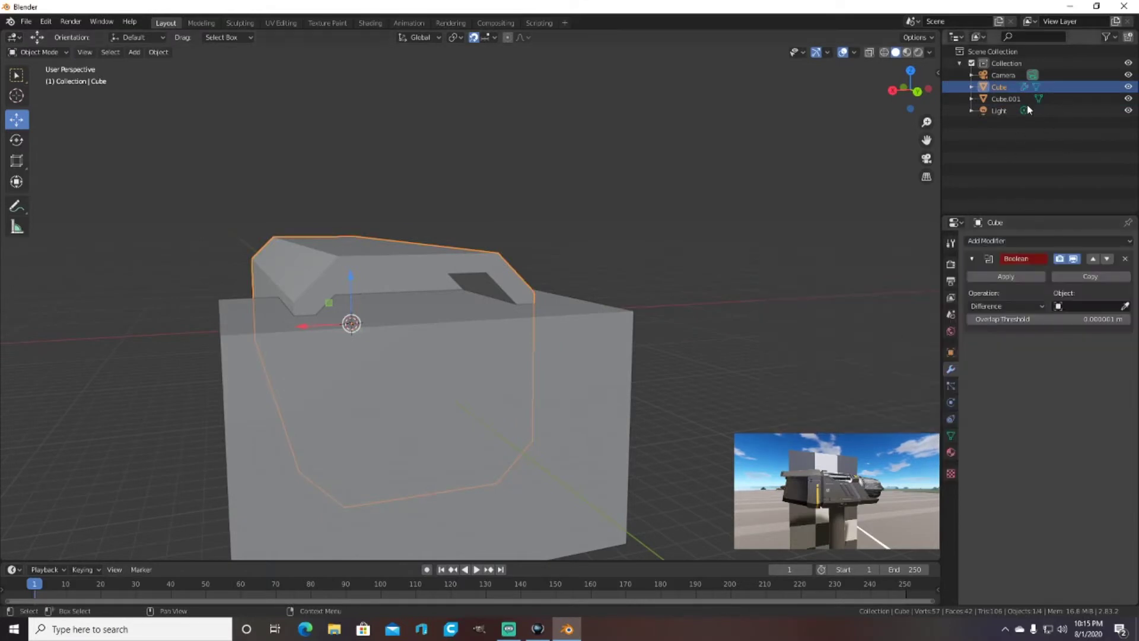
Step: Set Cube.001 as the Boolean cutter and reposition the housing from Top view
{"action": "left_click", "coordinate": [1092, 305]}
{"action": "middle_click_drag", "start_coordinate": [892, 340], "coordinate": [652, 356]}
{"action": "key", "text": "g"}
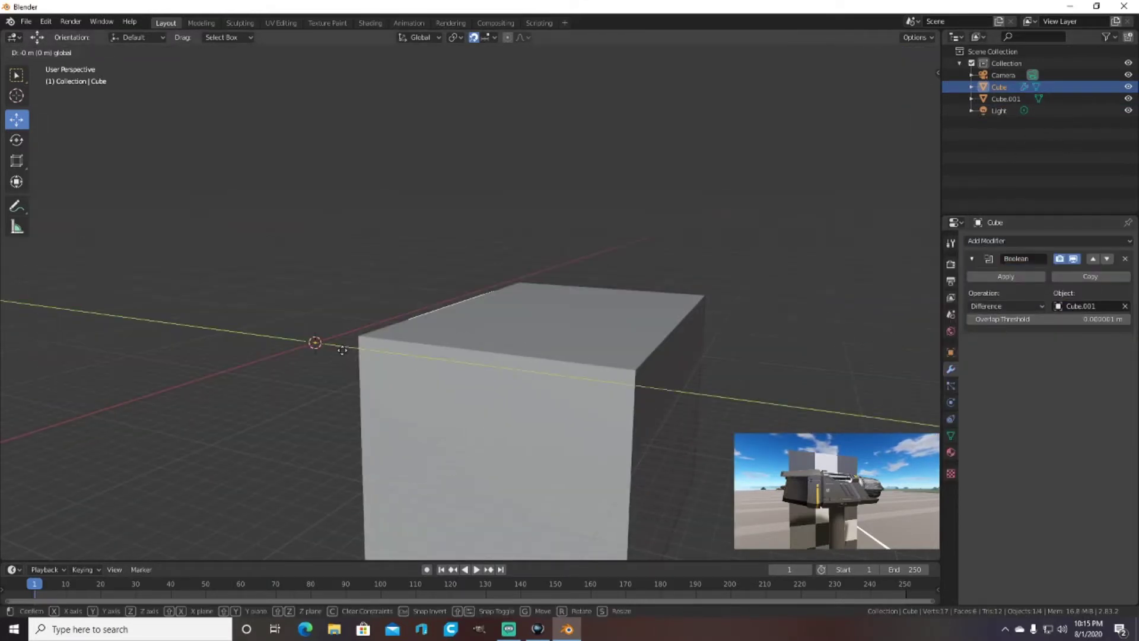
{"action": "middle_click_drag", "start_coordinate": [343, 350], "coordinate": [521, 349]}
{"action": "key", "text": "KP_7"}
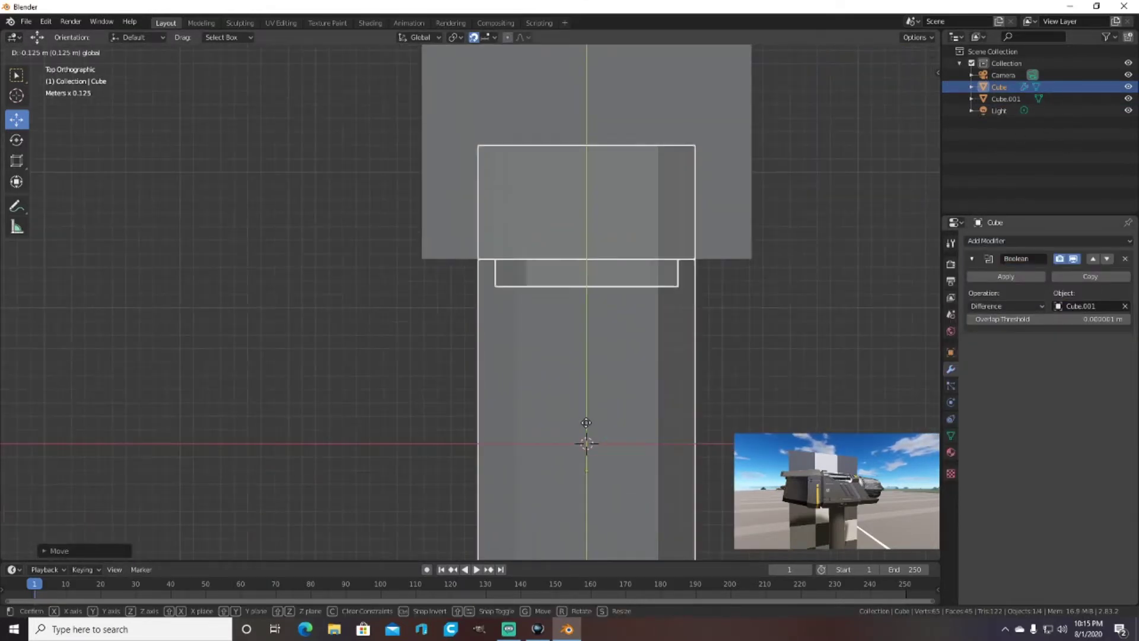
{"action": "left_click", "coordinate": [596, 399]}
{"action": "mouse_move", "coordinate": [596, 399]}
{"action": "middle_mouse_down"}
{"action": "mouse_move", "coordinate": [665, 297]}
{"action": "mouse_move", "coordinate": [788, 290]}
{"action": "mouse_move", "coordinate": [656, 325]}
{"action": "middle_mouse_up"}
Step: Hide Cube.001, apply the Boolean, and enter face-select Edit Mode on the housing
{"action": "left_click", "coordinate": [1128, 99]}
{"action": "left_click", "coordinate": [1005, 276]}
{"action": "key", "text": "Tab"}
{"action": "key", "text": "3"}
{"action": "left_click", "coordinate": [300, 474]}
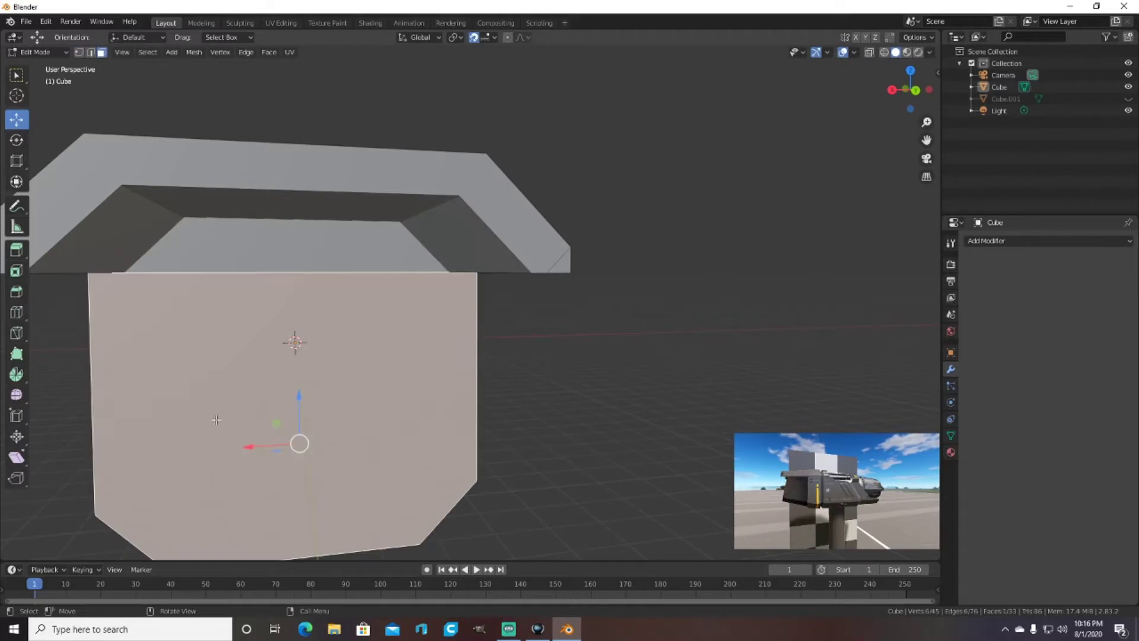
Step: Inset the housing's front face twice, the second time in Front view with X-ray
{"action": "key", "text": "i"}
{"action": "left_click", "coordinate": [181, 416]}
{"action": "mouse_move", "coordinate": [181, 417]}
{"action": "middle_mouse_down"}
{"action": "mouse_move", "coordinate": [501, 401]}
{"action": "mouse_move", "coordinate": [378, 409]}
{"action": "middle_mouse_up"}
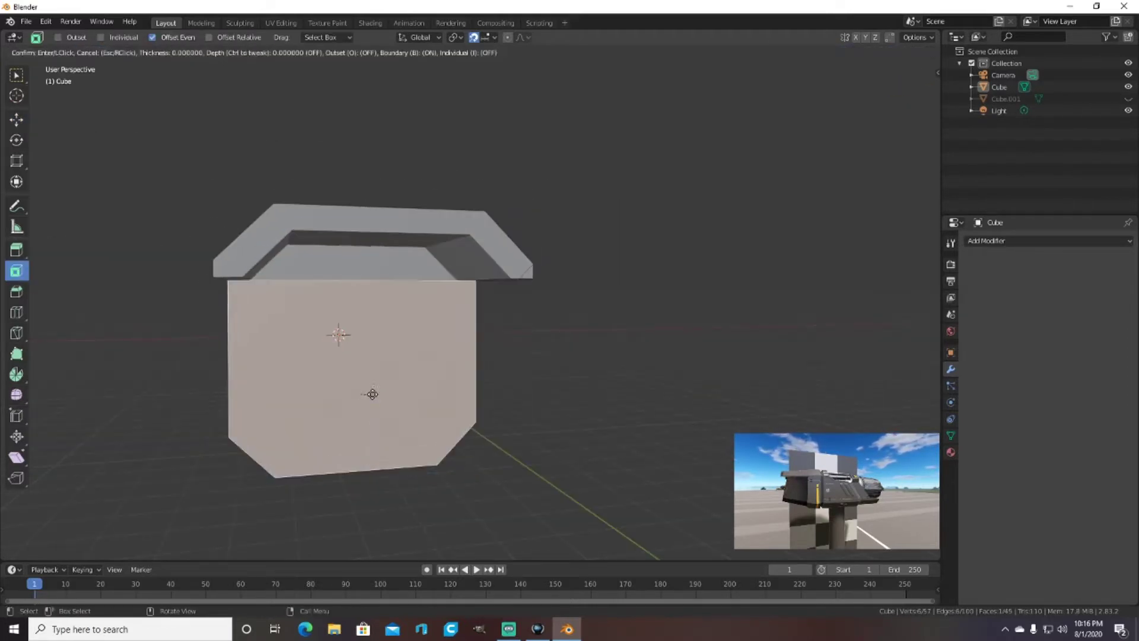
{"action": "left_click", "coordinate": [367, 404]}
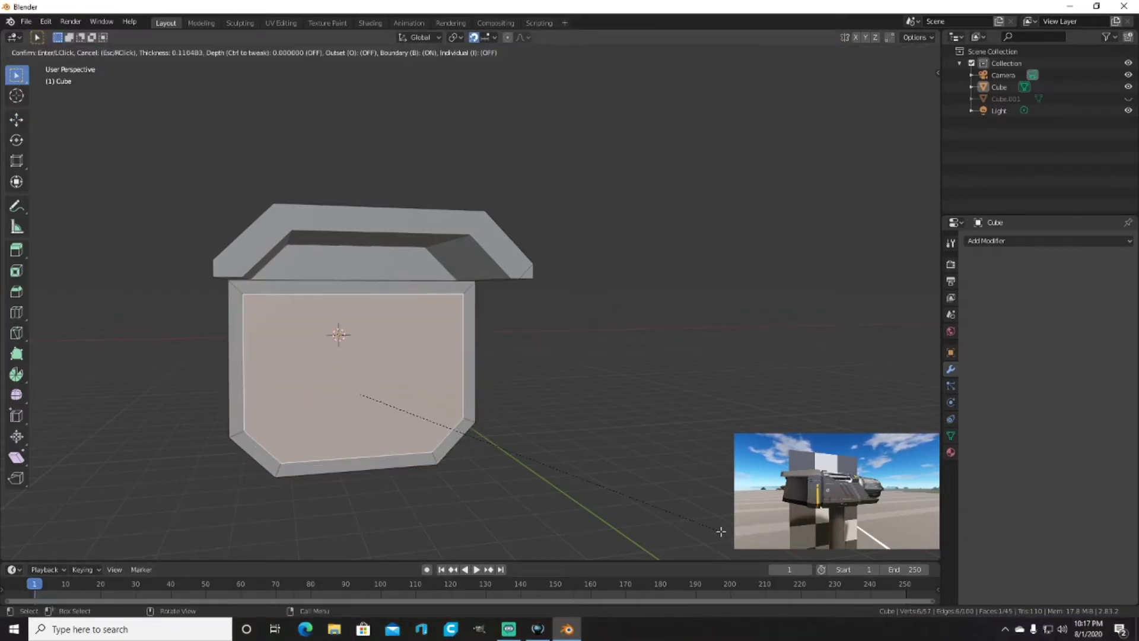
{"action": "key", "text": "KP_1"}
{"action": "key", "text": "alt+z"}
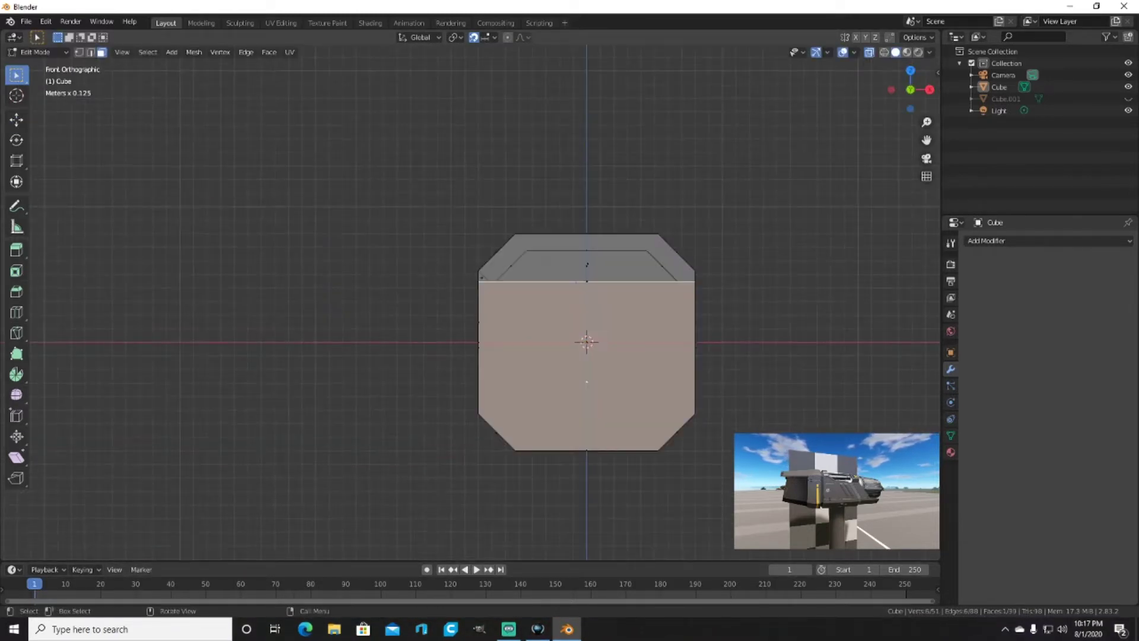
{"action": "key", "text": "i"}
{"action": "key", "text": "Return"}
{"action": "middle_click_drag", "start_coordinate": [736, 460], "coordinate": [565, 498]}
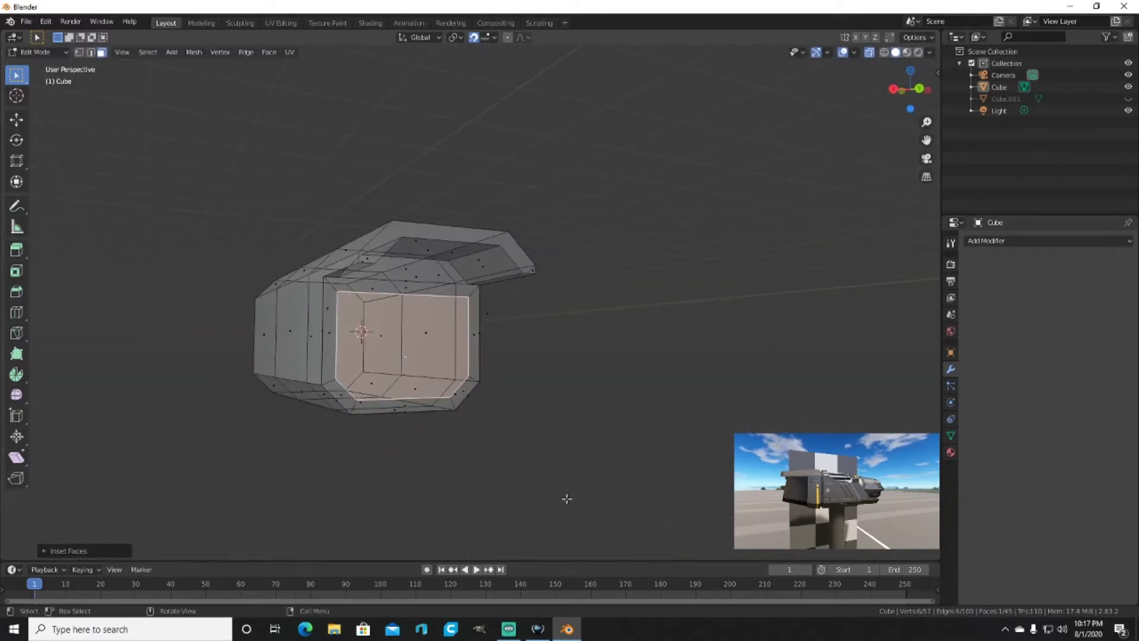
{"action": "key", "text": "alt+z"}
Step: Delete the inner front face and the inner top face to open the housing's front
{"action": "scroll", "coordinate": [599, 390], "scroll_direction": "up", "scroll_amount": 5}
{"action": "scroll", "coordinate": [599, 390], "scroll_direction": "down", "scroll_amount": 3}
{"action": "left_click", "coordinate": [263, 366]}
{"action": "key", "text": "x"}
{"action": "left_click", "coordinate": [237, 419]}
{"action": "scroll", "coordinate": [246, 298], "scroll_direction": "up", "scroll_amount": 3}
{"action": "left_click", "coordinate": [243, 286]}
{"action": "key", "text": "x"}
{"action": "left_click", "coordinate": [281, 304]}
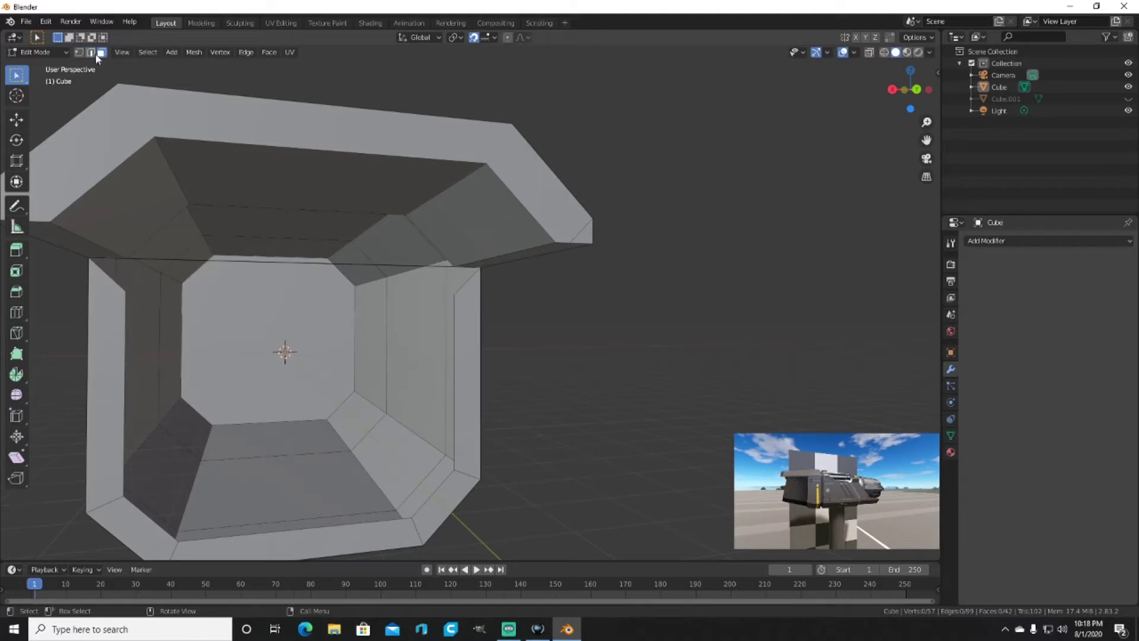
Step: Delete the inner top edge and its adjacent faces from the housing
{"action": "key", "text": "x"}
{"action": "left_click", "coordinate": [323, 250]}
{"action": "mouse_move", "coordinate": [324, 249]}
{"action": "middle_mouse_down"}
{"action": "mouse_move", "coordinate": [544, 283]}
{"action": "mouse_move", "coordinate": [532, 295]}
{"action": "mouse_move", "coordinate": [456, 232]}
{"action": "mouse_move", "coordinate": [550, 204]}
{"action": "mouse_move", "coordinate": [414, 207]}
{"action": "mouse_move", "coordinate": [145, 89]}
{"action": "middle_mouse_up"}
{"action": "key", "text": "x"}
{"action": "left_click", "coordinate": [433, 227]}
Step: In vertex mode, delete the stray corner vertex
{"action": "key", "text": "1"}
{"action": "middle_click_drag", "start_coordinate": [541, 219], "coordinate": [311, 216]}
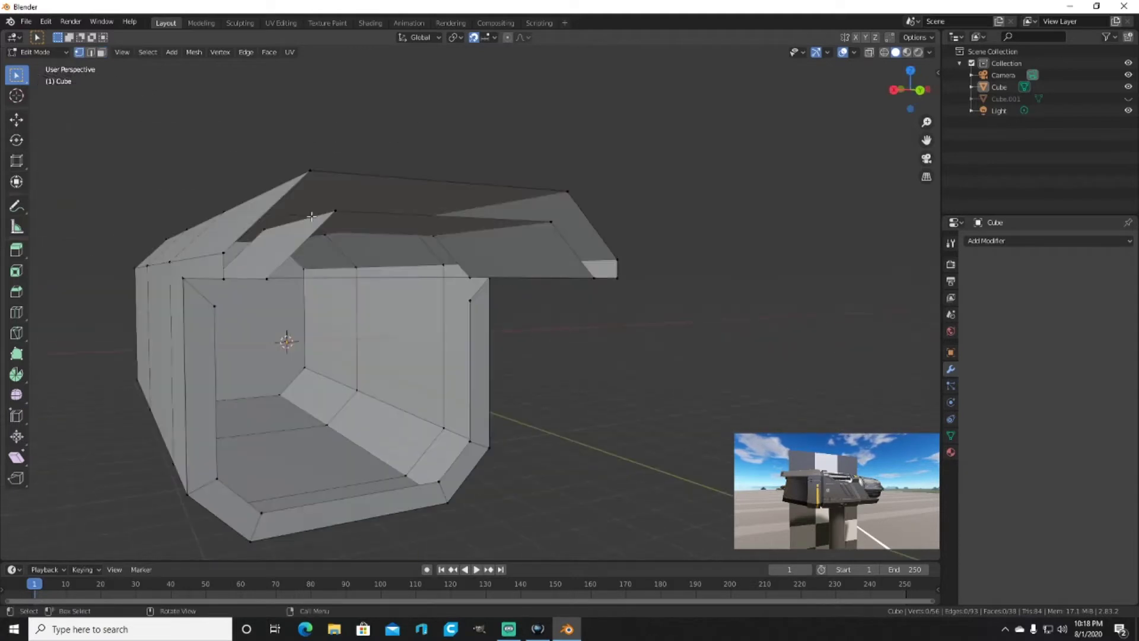
{"action": "left_click", "coordinate": [280, 258]}
{"action": "mouse_move", "coordinate": [279, 258]}
{"action": "middle_mouse_down"}
{"action": "mouse_move", "coordinate": [461, 245]}
{"action": "mouse_move", "coordinate": [627, 323]}
{"action": "middle_mouse_up"}
{"action": "key", "text": "x"}
{"action": "left_click", "coordinate": [447, 287]}
Step: Merge the two loose corner vertices At First
{"action": "mouse_move", "coordinate": [447, 287]}
{"action": "middle_mouse_down"}
{"action": "mouse_move", "coordinate": [565, 337]}
{"action": "mouse_move", "coordinate": [127, 283]}
{"action": "middle_mouse_up"}
{"action": "scroll", "coordinate": [126, 283], "scroll_direction": "up", "scroll_amount": 5}
{"action": "left_click", "coordinate": [419, 245]}
{"action": "left_click", "coordinate": [419, 185], "text": "shift"}
{"action": "key", "text": "m"}
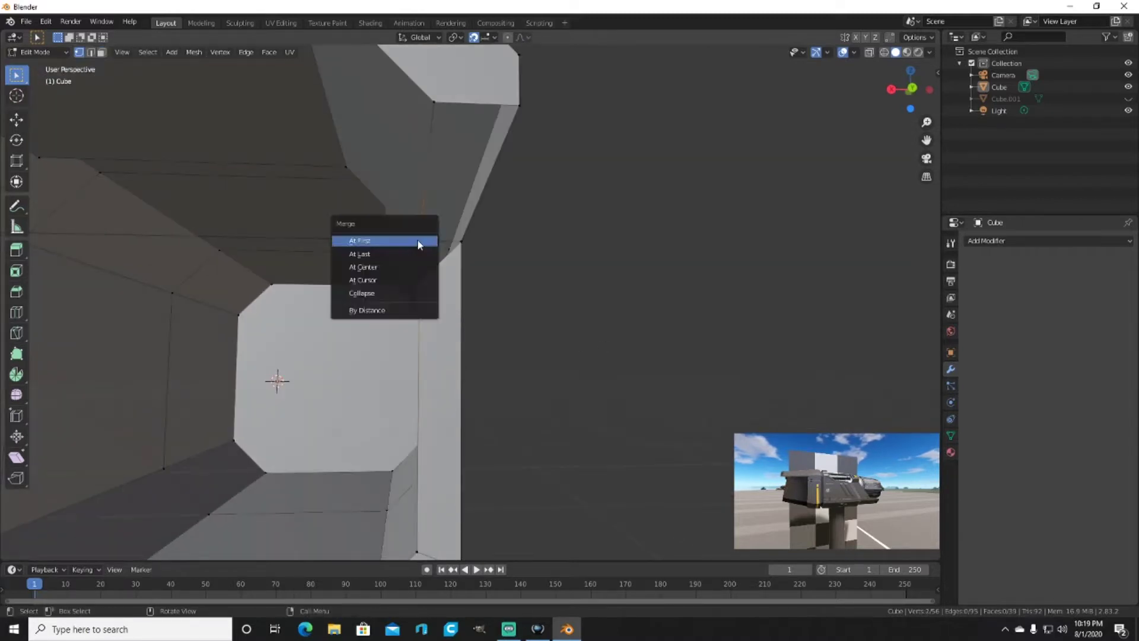
{"action": "scroll", "coordinate": [320, 296], "scroll_direction": "down", "scroll_amount": 5}
{"action": "key", "text": "m"}
{"action": "left_click", "coordinate": [213, 322]}
Step: Select the opening's border and fill it with a new face
{"action": "middle_click_drag", "start_coordinate": [213, 325], "coordinate": [427, 254]}
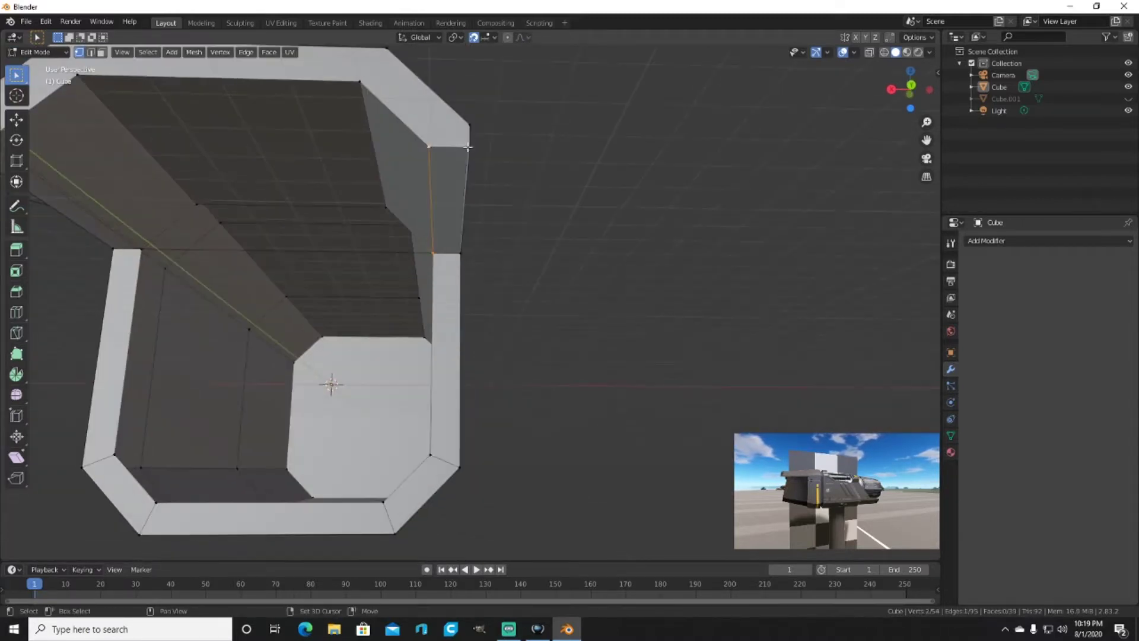
{"action": "middle_click_drag", "start_coordinate": [525, 288], "coordinate": [267, 142]}
{"action": "left_click", "coordinate": [267, 142]}
{"action": "mouse_move", "coordinate": [599, 319]}
{"action": "middle_mouse_down"}
{"action": "mouse_move", "coordinate": [699, 372]}
{"action": "mouse_move", "coordinate": [648, 261]}
{"action": "mouse_move", "coordinate": [685, 308]}
{"action": "middle_mouse_up"}
{"action": "left_click", "coordinate": [649, 261]}
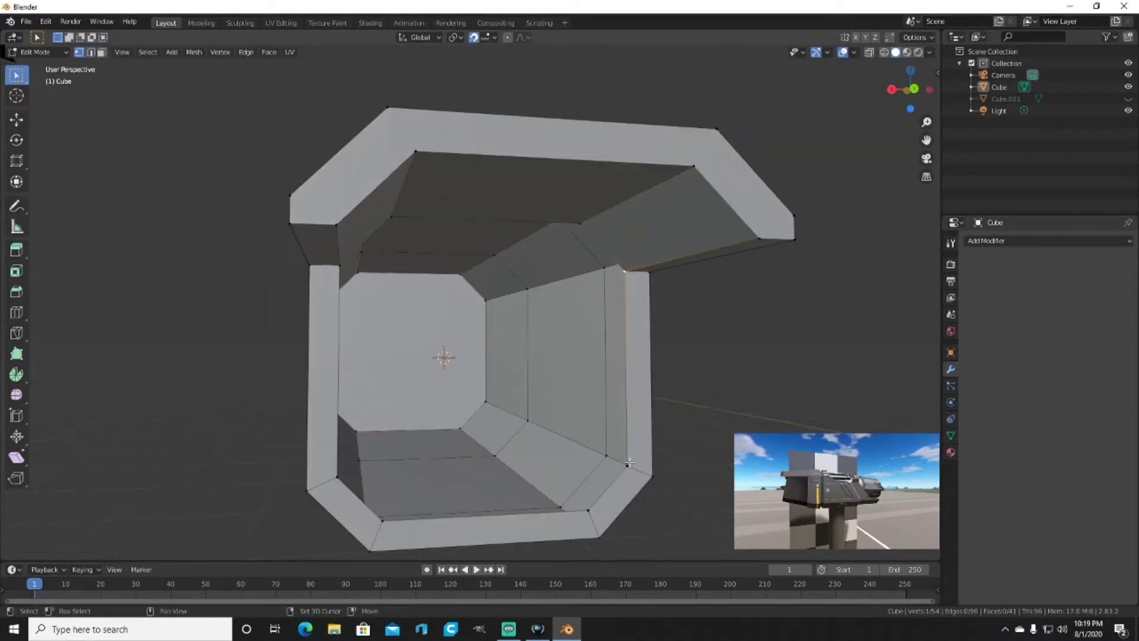
{"action": "left_click", "coordinate": [393, 215], "text": "alt"}
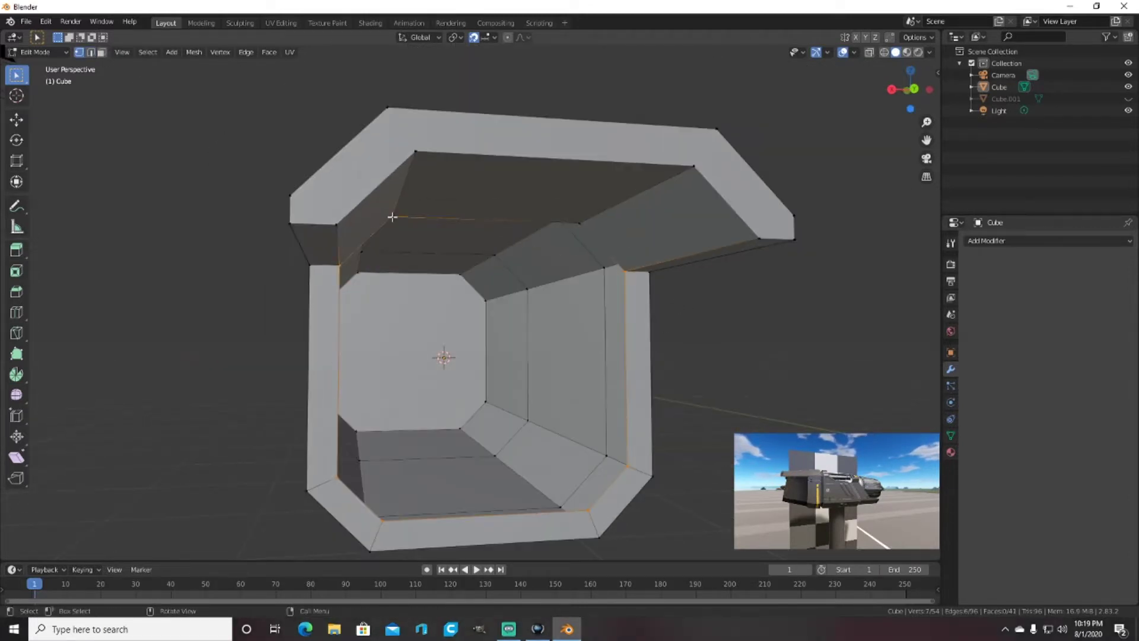
{"action": "key", "text": "f"}
Step: In Right view, extrude the new face outward along Z by 0.6746 m
{"action": "key", "text": "KP_3"}
{"action": "key", "text": "e"}
{"action": "key", "text": "z"}
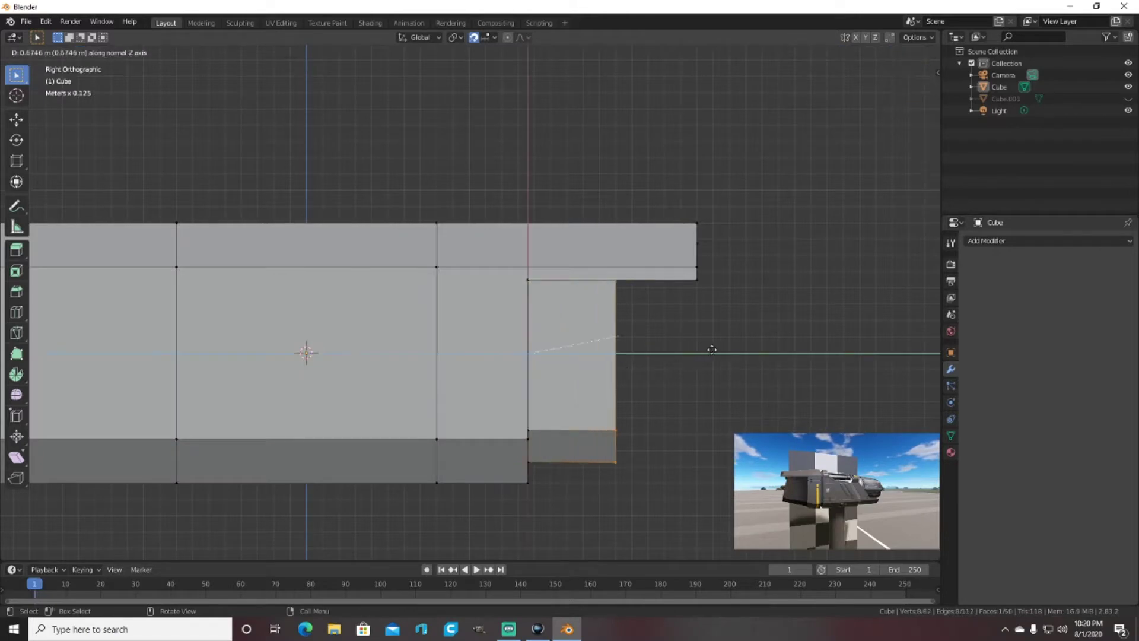
Step: In face mode, delete the selected faces along the housing's top strip
{"action": "mouse_move", "coordinate": [826, 372]}
{"action": "middle_mouse_down"}
{"action": "mouse_move", "coordinate": [813, 369]}
{"action": "mouse_move", "coordinate": [801, 157]}
{"action": "mouse_move", "coordinate": [744, 392]}
{"action": "mouse_move", "coordinate": [683, 238]}
{"action": "middle_mouse_up"}
{"action": "left_click", "coordinate": [744, 393]}
{"action": "key", "text": "3"}
{"action": "left_click", "coordinate": [326, 128]}
{"action": "left_click", "coordinate": [505, 98], "text": "shift"}
{"action": "key", "text": "x"}
{"action": "left_click", "coordinate": [614, 135]}
{"action": "scroll", "coordinate": [594, 214], "scroll_direction": "up", "scroll_amount": 5}
{"action": "mouse_move", "coordinate": [593, 214]}
{"action": "middle_mouse_down"}
{"action": "mouse_move", "coordinate": [569, 190]}
{"action": "mouse_move", "coordinate": [623, 293]}
{"action": "mouse_move", "coordinate": [804, 279]}
{"action": "mouse_move", "coordinate": [420, 318]}
{"action": "mouse_move", "coordinate": [496, 222]}
{"action": "mouse_move", "coordinate": [483, 63]}
{"action": "mouse_move", "coordinate": [480, 262]}
{"action": "middle_mouse_up"}
{"action": "scroll", "coordinate": [803, 279], "scroll_direction": "down", "scroll_amount": 5}
{"action": "scroll", "coordinate": [481, 262], "scroll_direction": "up", "scroll_amount": 2}
Step: In Right view, move the bottom corner edge slightly to the right
{"action": "key", "text": "1"}
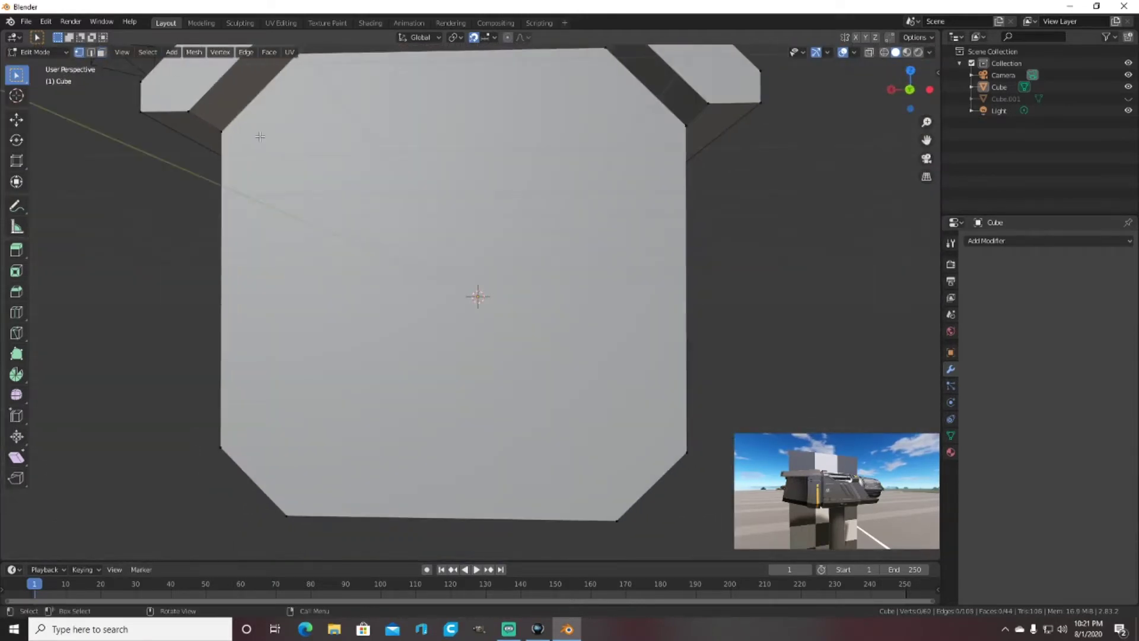
{"action": "middle_click_drag", "start_coordinate": [185, 107], "coordinate": [595, 144]}
{"action": "left_click", "coordinate": [595, 144]}
{"action": "mouse_move", "coordinate": [653, 218]}
{"action": "middle_mouse_down"}
{"action": "mouse_move", "coordinate": [719, 229]}
{"action": "mouse_move", "coordinate": [358, 113]}
{"action": "middle_mouse_up"}
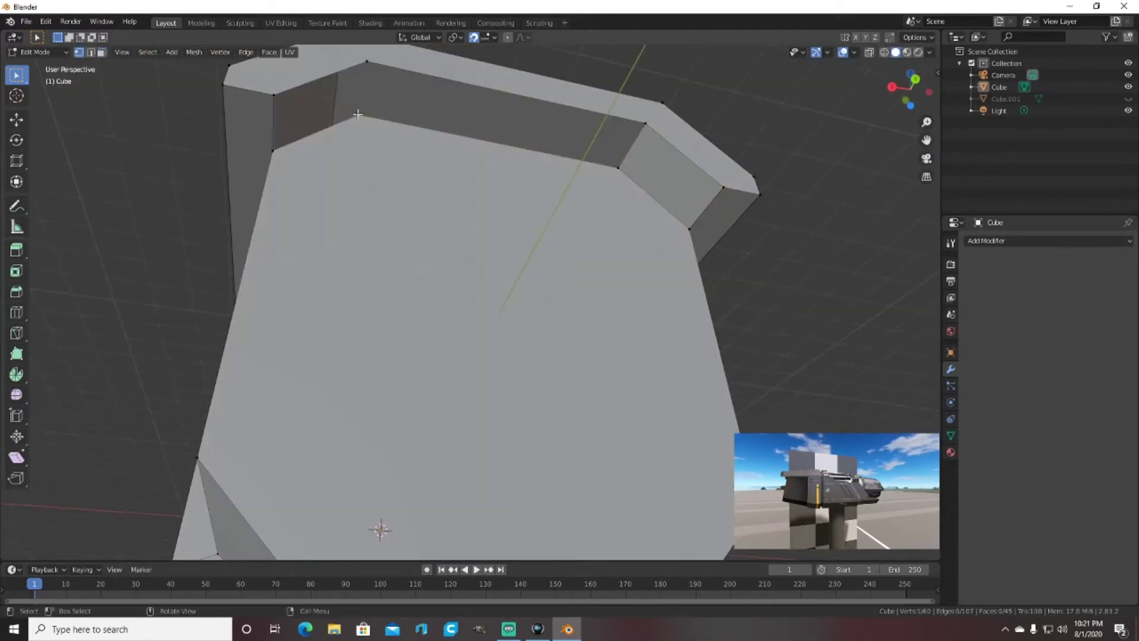
{"action": "key", "text": "alt+a"}
{"action": "scroll", "coordinate": [618, 168], "scroll_direction": "down", "scroll_amount": 4}
{"action": "mouse_move", "coordinate": [394, 496]}
{"action": "middle_mouse_down"}
{"action": "mouse_move", "coordinate": [315, 417]}
{"action": "mouse_move", "coordinate": [382, 468]}
{"action": "mouse_move", "coordinate": [589, 438]}
{"action": "middle_mouse_up"}
{"action": "key", "text": "shift+space"}
{"action": "key", "text": "g"}
{"action": "mouse_move", "coordinate": [593, 418]}
{"action": "left_mouse_down"}
{"action": "mouse_move", "coordinate": [558, 451]}
{"action": "mouse_move", "coordinate": [626, 437]}
{"action": "left_mouse_up"}
{"action": "left_click", "coordinate": [630, 437]}
{"action": "key", "text": "alt+a"}
{"action": "mouse_move", "coordinate": [630, 438]}
{"action": "middle_mouse_down"}
{"action": "mouse_move", "coordinate": [681, 356]}
{"action": "mouse_move", "coordinate": [668, 386]}
{"action": "middle_mouse_up"}
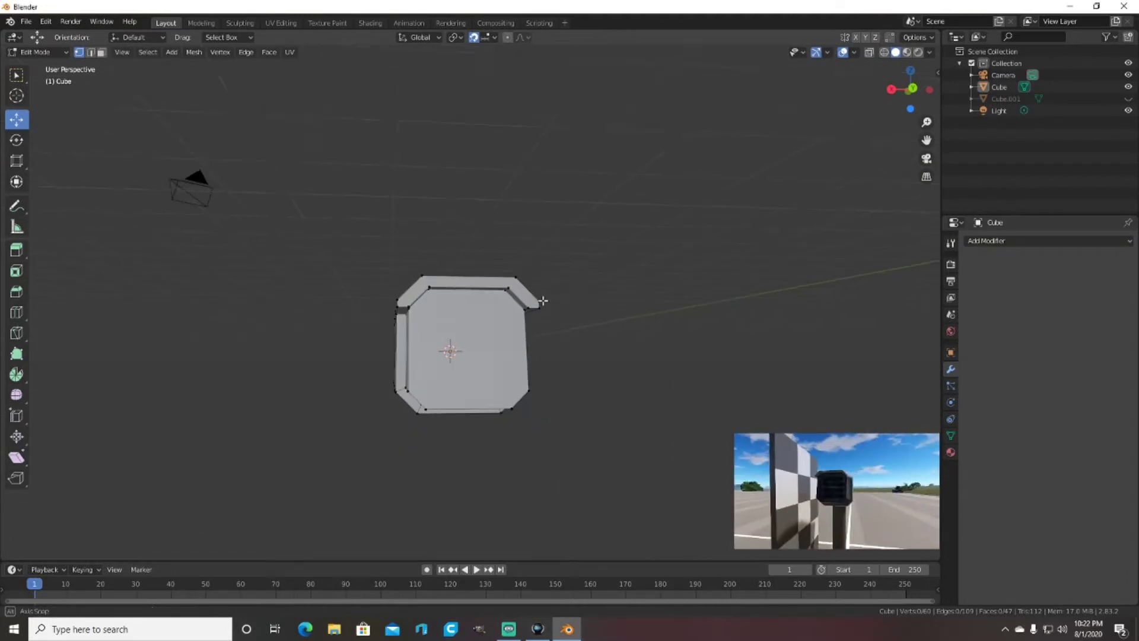
Step: Inset the octagonal end face and extrude it
{"action": "middle_click_drag", "start_coordinate": [539, 300], "coordinate": [508, 241]}
{"action": "left_click_drag", "start_coordinate": [451, 421], "coordinate": [297, 277]}
{"action": "middle_click_drag", "start_coordinate": [297, 277], "coordinate": [428, 355]}
{"action": "key", "text": "3"}
{"action": "left_click", "coordinate": [428, 355]}
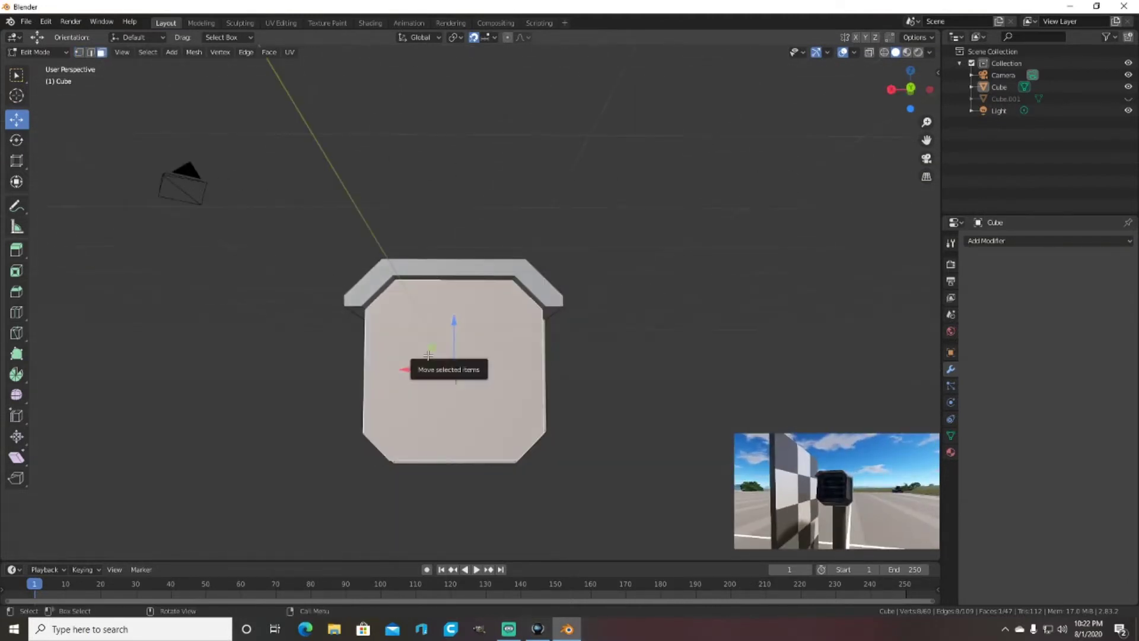
{"action": "left_click", "coordinate": [456, 358]}
{"action": "middle_click_drag", "start_coordinate": [457, 358], "coordinate": [618, 358]}
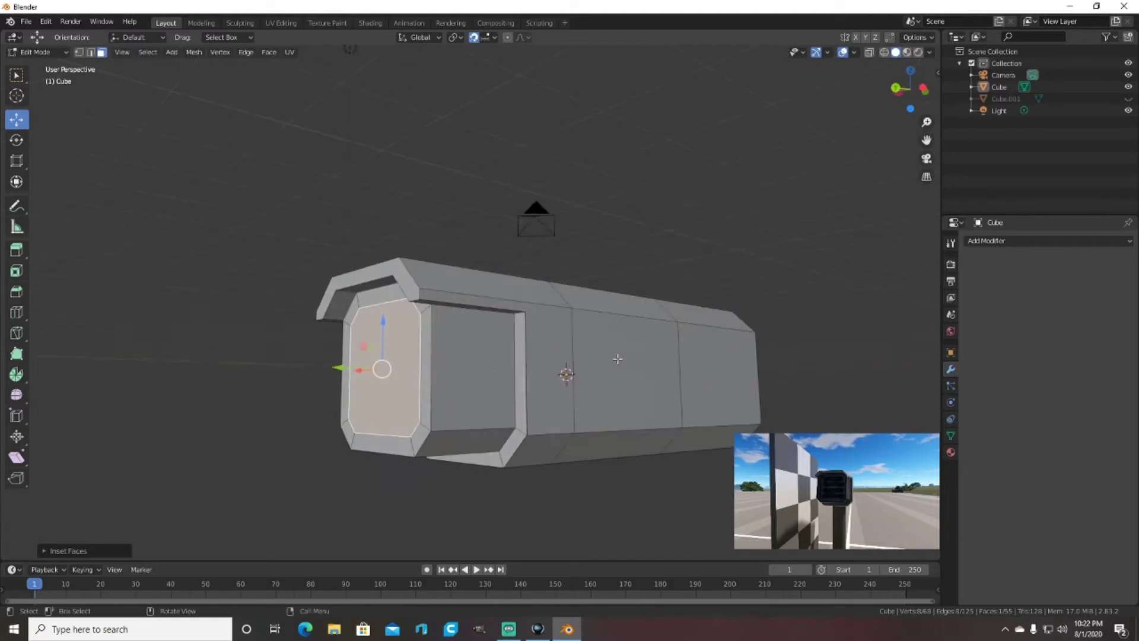
{"action": "left_click", "coordinate": [520, 374]}
{"action": "mouse_move", "coordinate": [521, 374]}
{"action": "middle_mouse_down"}
{"action": "mouse_move", "coordinate": [503, 360]}
{"action": "mouse_move", "coordinate": [662, 361]}
{"action": "middle_mouse_up"}
Step: Box-select the end section in top X-ray view, shrink it slightly, and show wireframe
{"action": "mouse_move", "coordinate": [519, 383]}
{"action": "middle_mouse_down"}
{"action": "mouse_move", "coordinate": [615, 392]}
{"action": "mouse_move", "coordinate": [579, 376]}
{"action": "mouse_move", "coordinate": [659, 354]}
{"action": "mouse_move", "coordinate": [628, 371]}
{"action": "mouse_move", "coordinate": [447, 232]}
{"action": "mouse_move", "coordinate": [354, 203]}
{"action": "middle_mouse_up"}
{"action": "key", "text": "KP_7"}
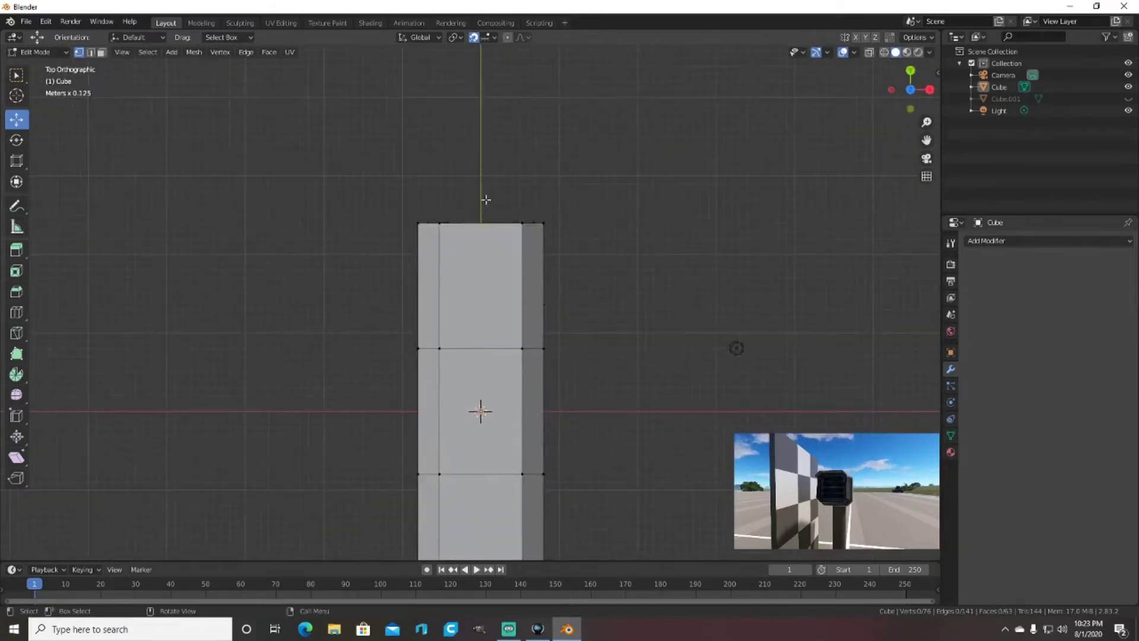
{"action": "key", "text": "alt+z"}
{"action": "left_click_drag", "start_coordinate": [369, 183], "coordinate": [547, 339]}
{"action": "mouse_move", "coordinate": [547, 340]}
{"action": "middle_mouse_down"}
{"action": "mouse_move", "coordinate": [595, 137]}
{"action": "mouse_move", "coordinate": [608, 225]}
{"action": "middle_mouse_up"}
{"action": "key", "text": "alt+z"}
{"action": "key", "text": "s"}
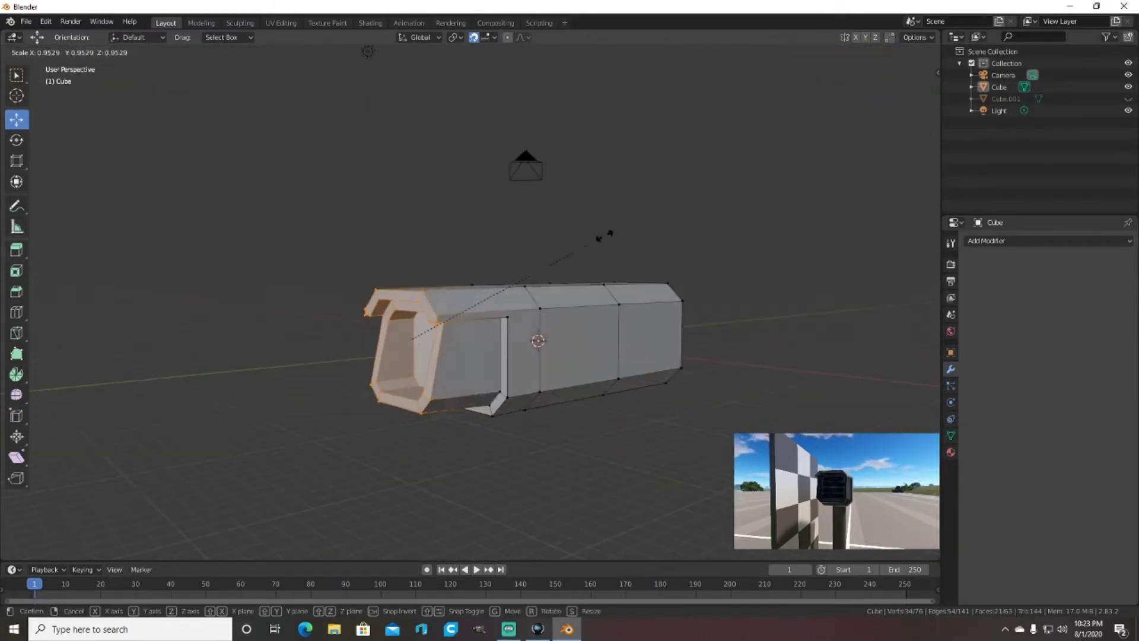
{"action": "left_click", "coordinate": [559, 253]}
{"action": "middle_click_drag", "start_coordinate": [560, 253], "coordinate": [451, 261]}
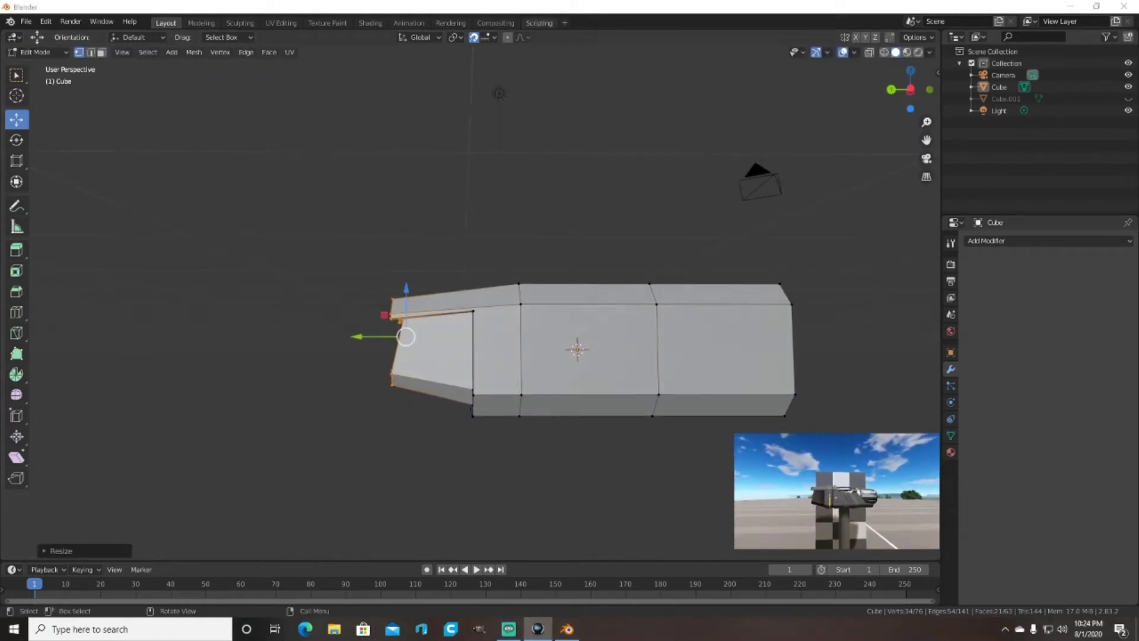
{"action": "left_click", "coordinate": [884, 52]}
{"action": "left_click", "coordinate": [363, 231]}
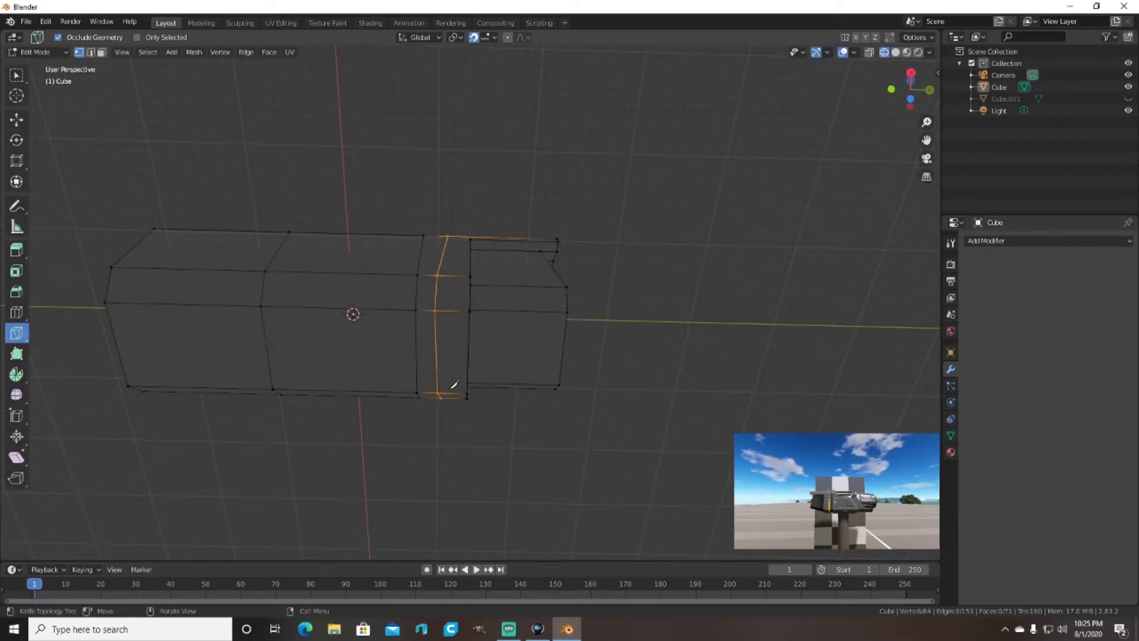
Step: Confirm the knife cut, nudge the cut vertex into place, and return to Solid shading
{"action": "key", "text": "Return"}
{"action": "left_click", "coordinate": [16, 83]}
{"action": "scroll", "coordinate": [469, 306], "scroll_direction": "up", "scroll_amount": 2}
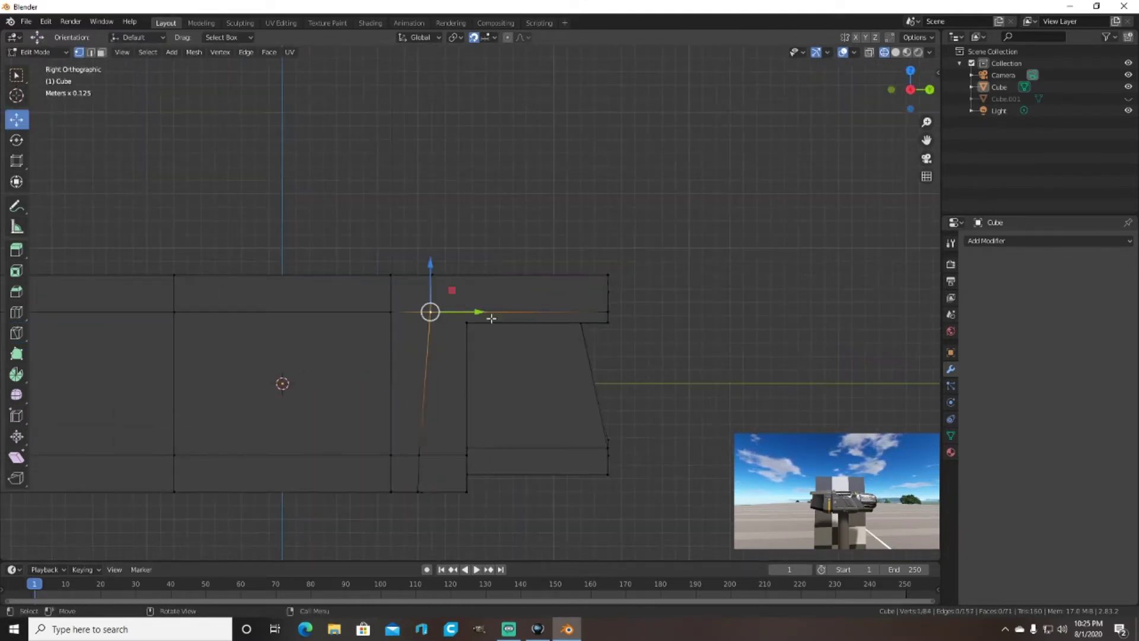
{"action": "left_click_drag", "start_coordinate": [432, 275], "coordinate": [432, 276]}
{"action": "left_click", "coordinate": [473, 455]}
{"action": "mouse_move", "coordinate": [472, 455]}
{"action": "middle_mouse_down"}
{"action": "mouse_move", "coordinate": [469, 281]}
{"action": "mouse_move", "coordinate": [484, 301]}
{"action": "middle_mouse_up"}
{"action": "left_click", "coordinate": [457, 394]}
{"action": "middle_click_drag", "start_coordinate": [457, 394], "coordinate": [714, 408]}
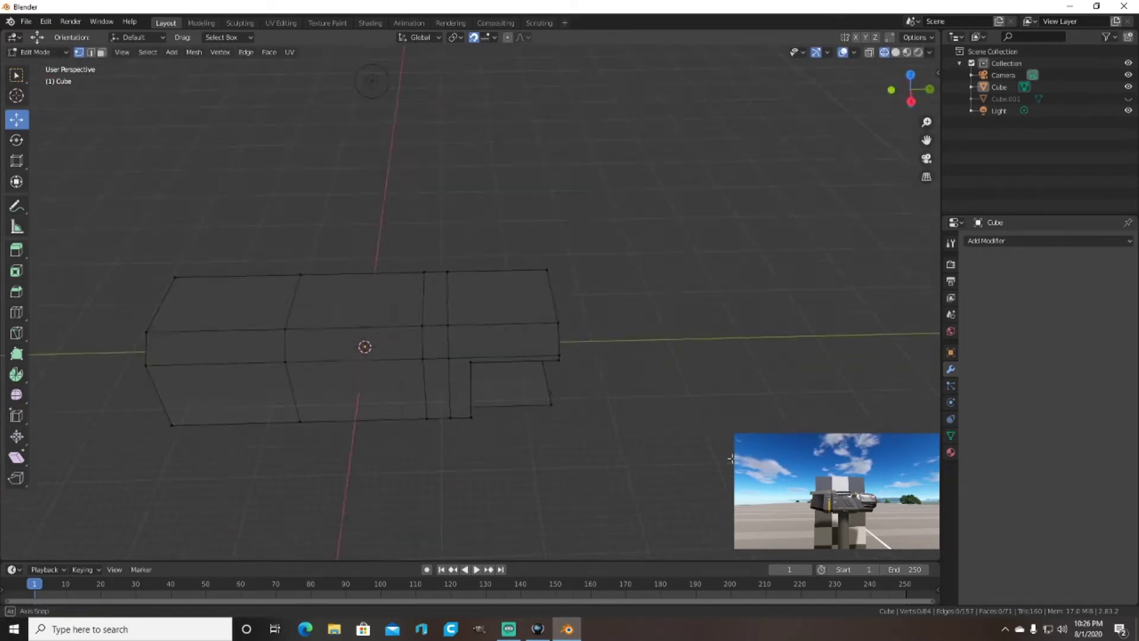
{"action": "left_click", "coordinate": [895, 52]}
Step: Box-select the housing's left front end in X-ray and scale it along X
{"action": "middle_click_drag", "start_coordinate": [771, 196], "coordinate": [534, 202]}
{"action": "left_click_drag", "start_coordinate": [345, 237], "coordinate": [486, 460]}
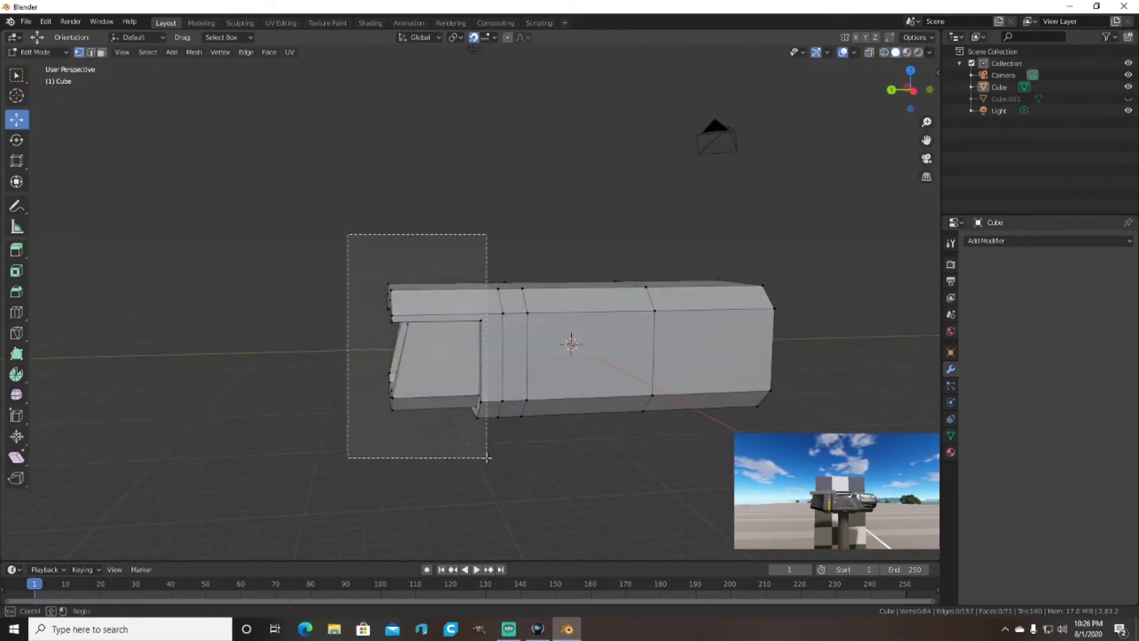
{"action": "key", "text": "alt+z"}
{"action": "left_click_drag", "start_coordinate": [328, 205], "coordinate": [450, 433]}
{"action": "key", "text": "alt+z"}
{"action": "middle_click_drag", "start_coordinate": [449, 432], "coordinate": [534, 356]}
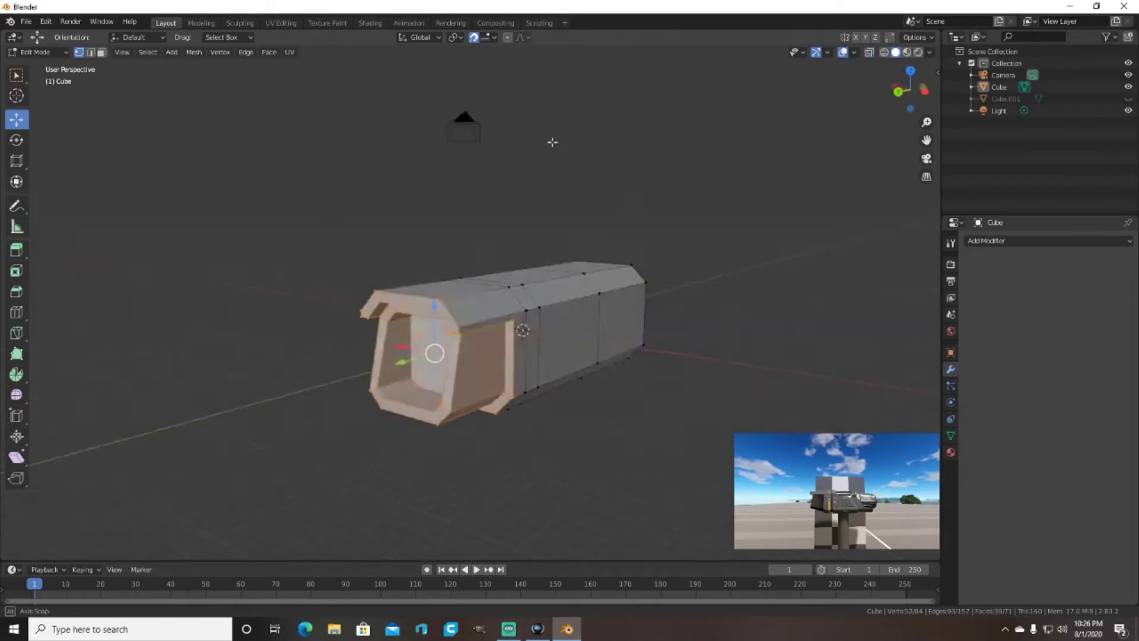
{"action": "key", "text": "s"}
{"action": "left_click", "coordinate": [522, 205]}
{"action": "mouse_move", "coordinate": [522, 205]}
{"action": "middle_mouse_down"}
{"action": "mouse_move", "coordinate": [613, 238]}
{"action": "mouse_move", "coordinate": [641, 155]}
{"action": "middle_mouse_up"}
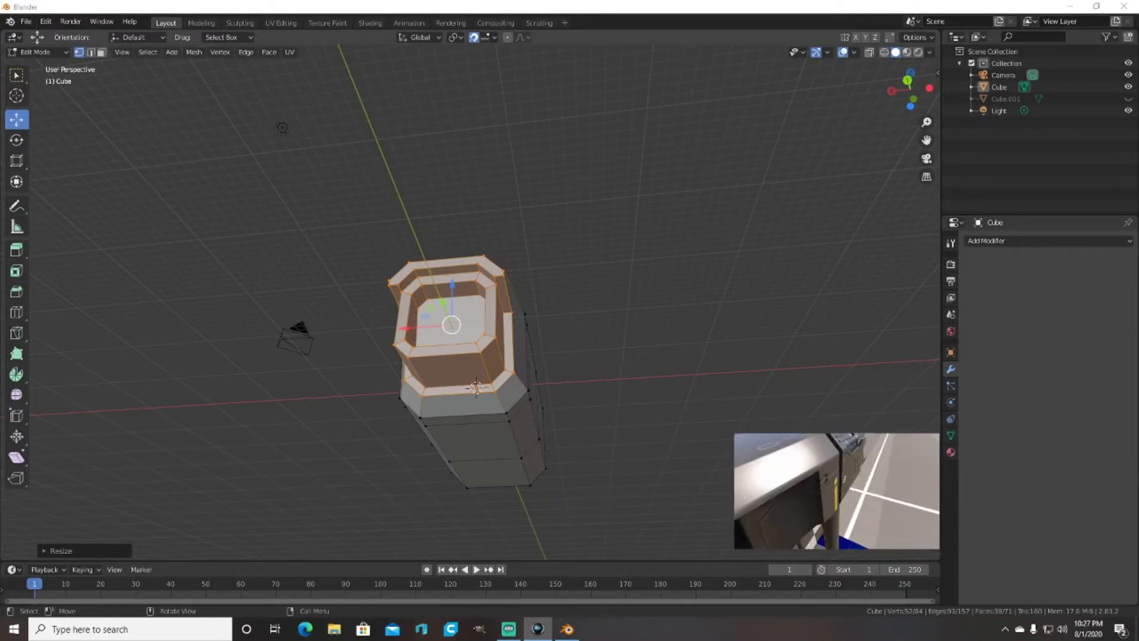
Step: Shrink the selected front end along Z and Y
{"action": "scroll", "coordinate": [531, 116], "scroll_direction": "up", "scroll_amount": 5}
{"action": "mouse_move", "coordinate": [531, 117]}
{"action": "middle_mouse_down"}
{"action": "mouse_move", "coordinate": [542, 199]}
{"action": "mouse_move", "coordinate": [495, 81]}
{"action": "mouse_move", "coordinate": [527, 126]}
{"action": "mouse_move", "coordinate": [498, 170]}
{"action": "mouse_move", "coordinate": [445, 183]}
{"action": "mouse_move", "coordinate": [472, 188]}
{"action": "middle_mouse_up"}
{"action": "key", "text": "w"}
{"action": "scroll", "coordinate": [508, 194], "scroll_direction": "down", "scroll_amount": 3}
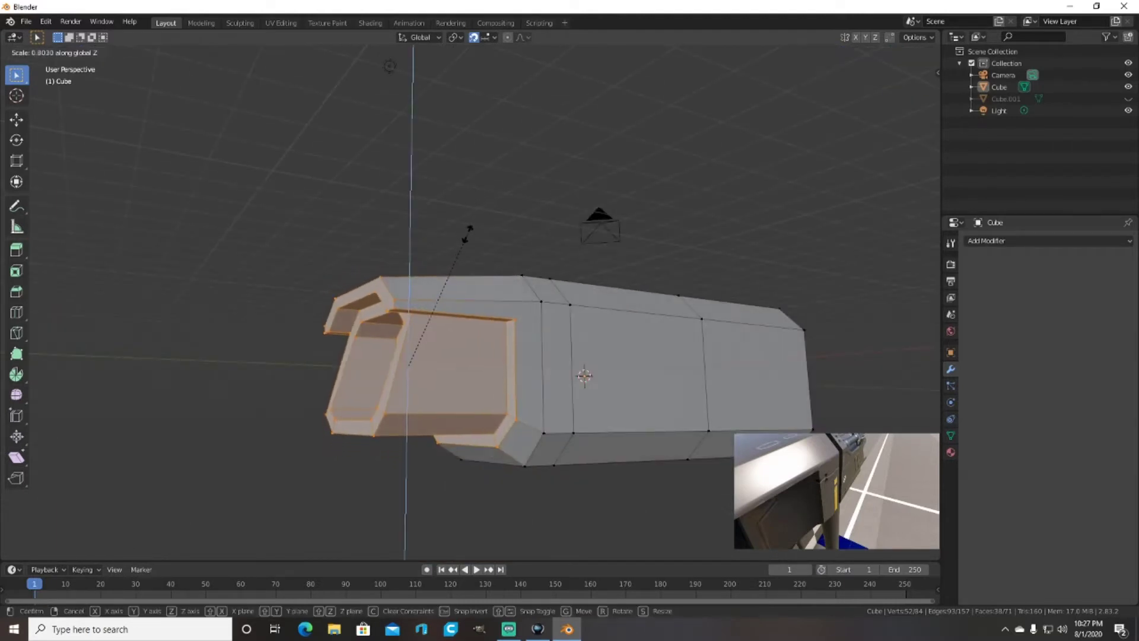
{"action": "left_click", "coordinate": [517, 243]}
{"action": "middle_click_drag", "start_coordinate": [517, 243], "coordinate": [508, 235]}
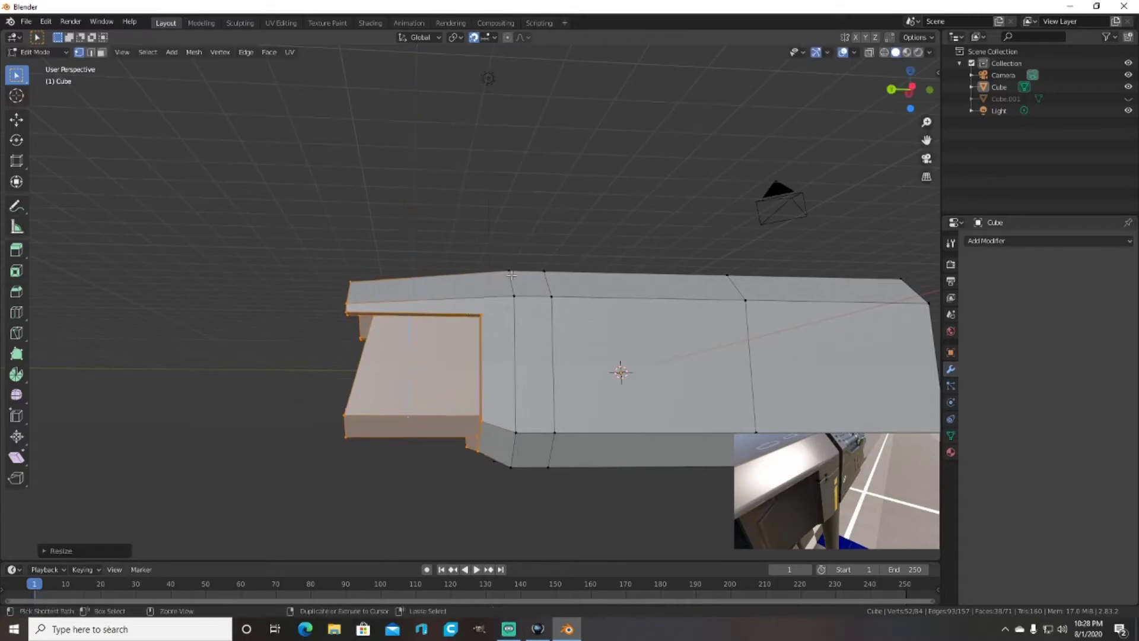
{"action": "left_click", "coordinate": [496, 255]}
{"action": "mouse_move", "coordinate": [496, 255]}
{"action": "middle_mouse_down"}
{"action": "mouse_move", "coordinate": [688, 171]}
{"action": "mouse_move", "coordinate": [676, 208]}
{"action": "mouse_move", "coordinate": [659, 185]}
{"action": "middle_mouse_up"}
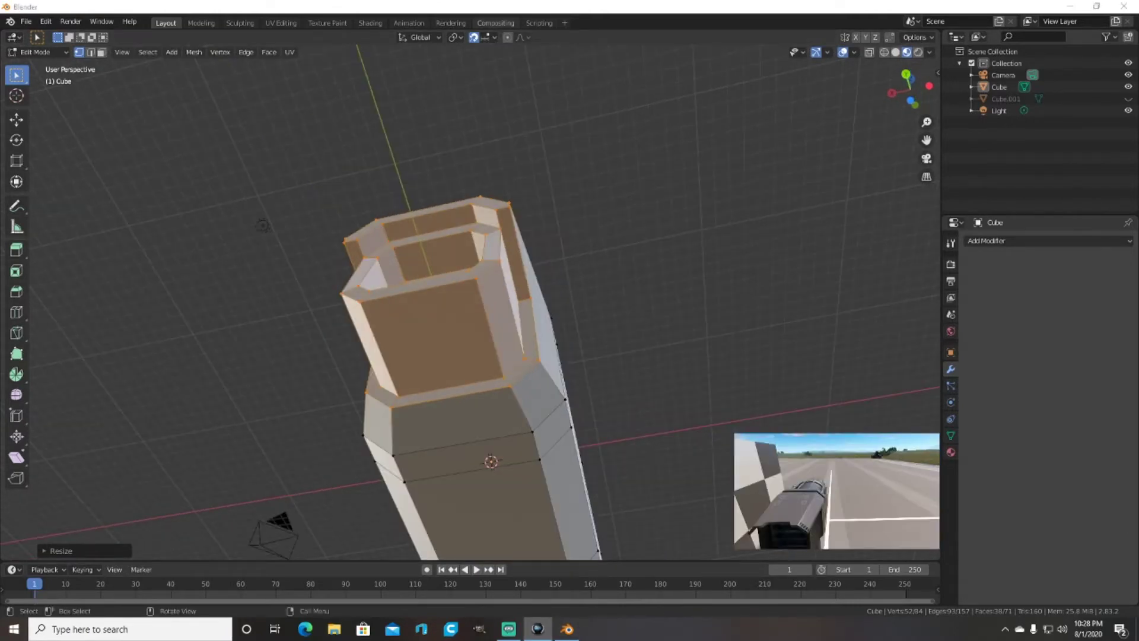
Step: Box-select the front loop in X-ray view and scale it
{"action": "key", "text": "alt+a"}
{"action": "middle_click_drag", "start_coordinate": [659, 186], "coordinate": [595, 220]}
{"action": "mouse_move", "coordinate": [446, 204]}
{"action": "middle_mouse_down"}
{"action": "mouse_move", "coordinate": [674, 148]}
{"action": "mouse_move", "coordinate": [588, 147]}
{"action": "mouse_move", "coordinate": [524, 190]}
{"action": "mouse_move", "coordinate": [534, 178]}
{"action": "middle_mouse_up"}
{"action": "key", "text": "alt+z"}
{"action": "left_click_drag", "start_coordinate": [331, 221], "coordinate": [369, 318]}
{"action": "mouse_move", "coordinate": [533, 177]}
{"action": "middle_mouse_down"}
{"action": "mouse_move", "coordinate": [559, 119]}
{"action": "mouse_move", "coordinate": [522, 149]}
{"action": "middle_mouse_up"}
{"action": "key", "text": "alt+z"}
{"action": "left_click", "coordinate": [499, 173]}
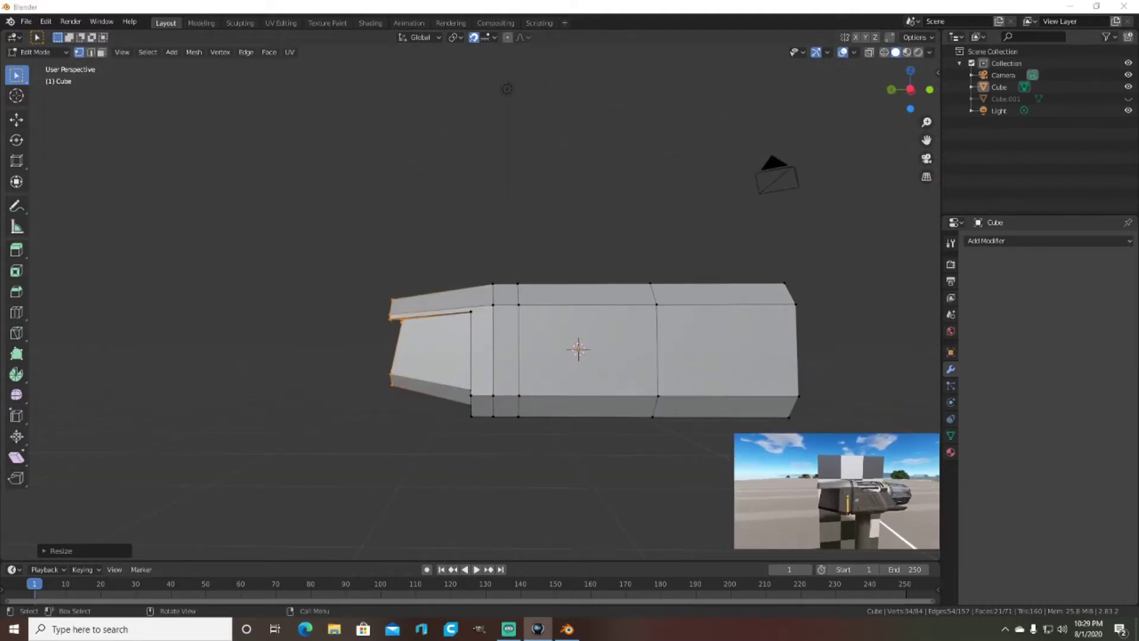
Step: Check the open front from a close angle and confirm the front section's scale
{"action": "middle_click_drag", "start_coordinate": [522, 356], "coordinate": [536, 448]}
{"action": "mouse_move", "coordinate": [554, 311]}
{"action": "middle_mouse_down"}
{"action": "mouse_move", "coordinate": [648, 356]}
{"action": "mouse_move", "coordinate": [719, 325]}
{"action": "mouse_move", "coordinate": [433, 343]}
{"action": "mouse_move", "coordinate": [351, 441]}
{"action": "middle_mouse_up"}
{"action": "mouse_move", "coordinate": [384, 475]}
{"action": "middle_mouse_down"}
{"action": "mouse_move", "coordinate": [616, 386]}
{"action": "mouse_move", "coordinate": [532, 327]}
{"action": "mouse_move", "coordinate": [546, 349]}
{"action": "mouse_move", "coordinate": [584, 356]}
{"action": "mouse_move", "coordinate": [594, 336]}
{"action": "mouse_move", "coordinate": [585, 346]}
{"action": "mouse_move", "coordinate": [739, 284]}
{"action": "mouse_move", "coordinate": [730, 297]}
{"action": "mouse_move", "coordinate": [742, 333]}
{"action": "mouse_move", "coordinate": [732, 304]}
{"action": "mouse_move", "coordinate": [637, 312]}
{"action": "middle_mouse_up"}
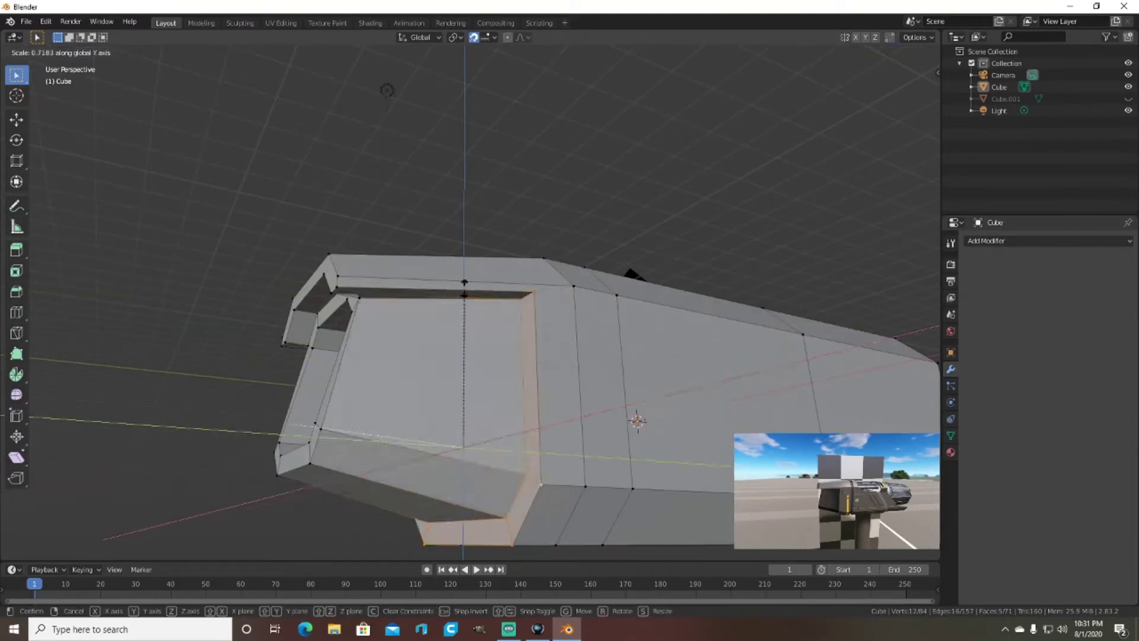
{"action": "left_click", "coordinate": [475, 246]}
{"action": "mouse_move", "coordinate": [474, 246]}
{"action": "middle_mouse_down"}
{"action": "mouse_move", "coordinate": [617, 239]}
{"action": "mouse_move", "coordinate": [745, 145]}
{"action": "mouse_move", "coordinate": [243, 87]}
{"action": "mouse_move", "coordinate": [623, 242]}
{"action": "middle_mouse_up"}
{"action": "left_click", "coordinate": [617, 239]}
Step: In face mode, delete a corner face at the open end
{"action": "key", "text": "3"}
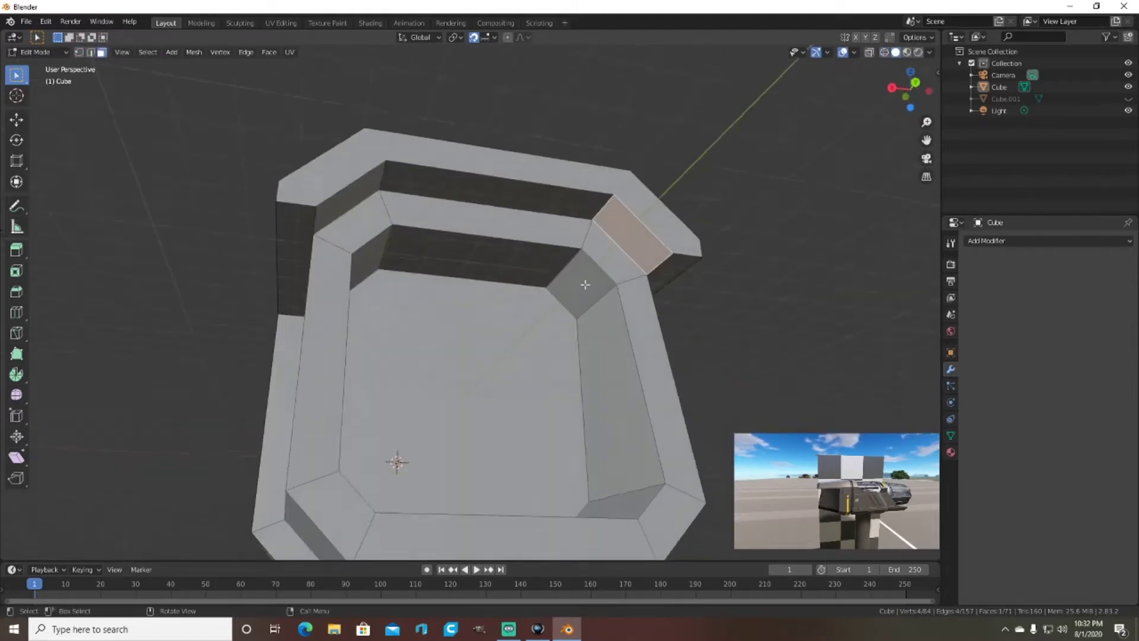
{"action": "left_click", "coordinate": [623, 241]}
{"action": "scroll", "coordinate": [590, 263], "scroll_direction": "up", "scroll_amount": 6}
{"action": "scroll", "coordinate": [591, 263], "scroll_direction": "down", "scroll_amount": 6}
{"action": "middle_click_drag", "start_coordinate": [618, 271], "coordinate": [600, 206]}
{"action": "key", "text": "x"}
{"action": "left_click", "coordinate": [427, 159]}
Step: Fill the resulting gap with a new face
{"action": "middle_click_drag", "start_coordinate": [427, 159], "coordinate": [349, 116]}
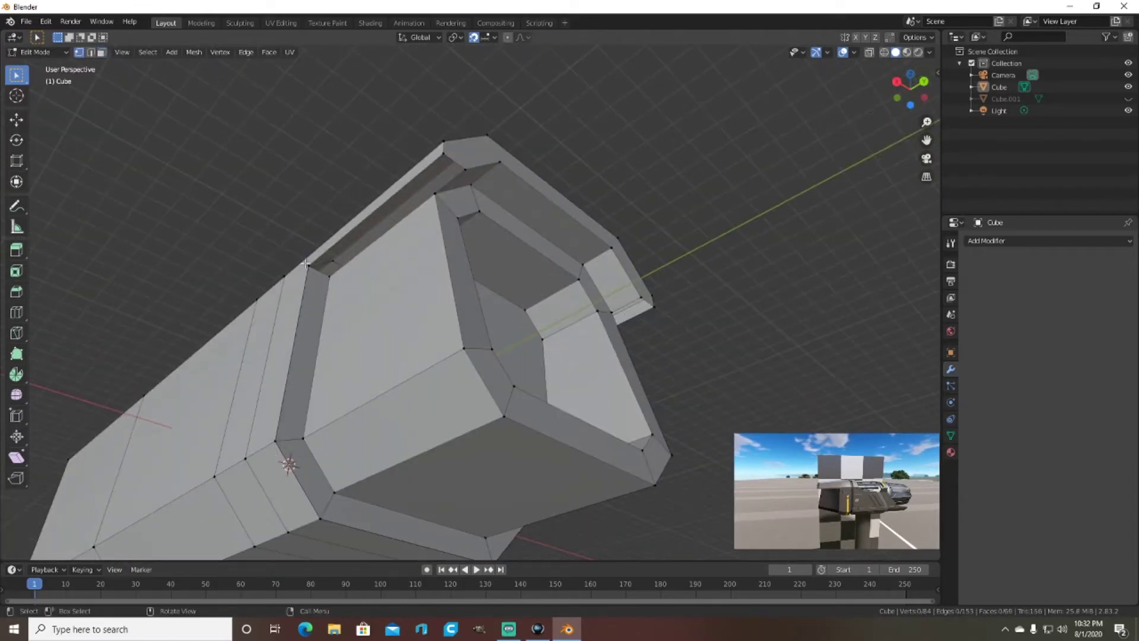
{"action": "middle_click_drag", "start_coordinate": [435, 193], "coordinate": [447, 217]}
{"action": "key", "text": "f"}
{"action": "left_click", "coordinate": [678, 286]}
{"action": "mouse_move", "coordinate": [677, 286]}
{"action": "middle_mouse_down"}
{"action": "mouse_move", "coordinate": [625, 304]}
{"action": "mouse_move", "coordinate": [688, 295]}
{"action": "mouse_move", "coordinate": [643, 287]}
{"action": "mouse_move", "coordinate": [633, 376]}
{"action": "mouse_move", "coordinate": [682, 310]}
{"action": "mouse_move", "coordinate": [631, 376]}
{"action": "mouse_move", "coordinate": [574, 267]}
{"action": "middle_mouse_up"}
{"action": "key", "text": "alt+z"}
Step: Move the housing's lower front vertices, working in Right Ortho with X-ray
{"action": "left_click_drag", "start_coordinate": [349, 251], "coordinate": [487, 344]}
{"action": "middle_click_drag", "start_coordinate": [488, 344], "coordinate": [505, 251]}
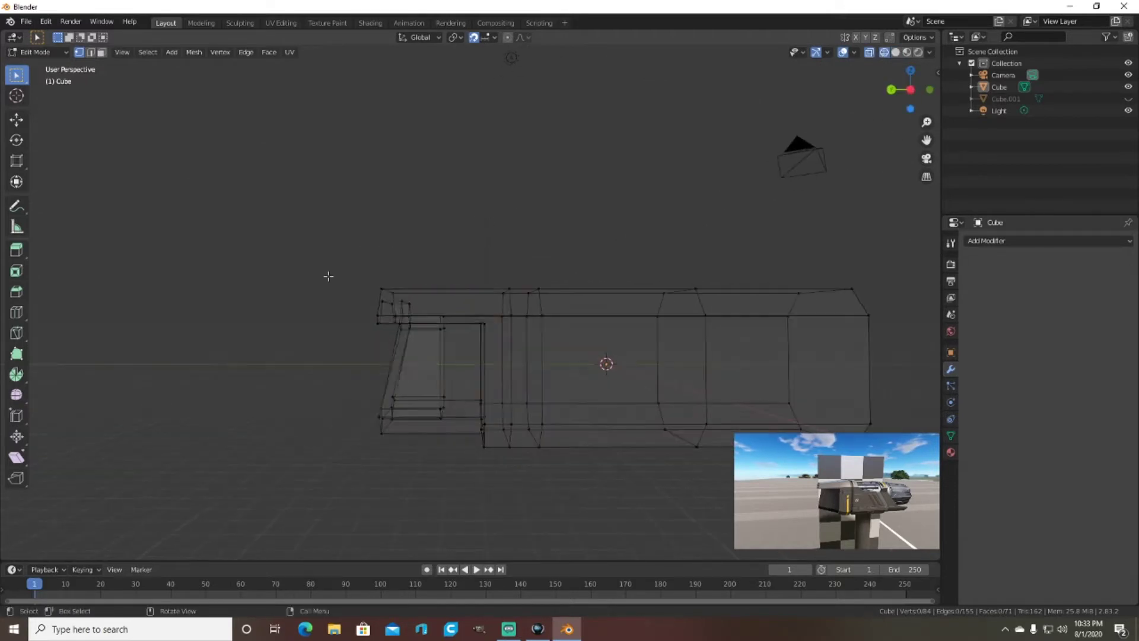
{"action": "middle_click_drag", "start_coordinate": [534, 297], "coordinate": [887, 60]}
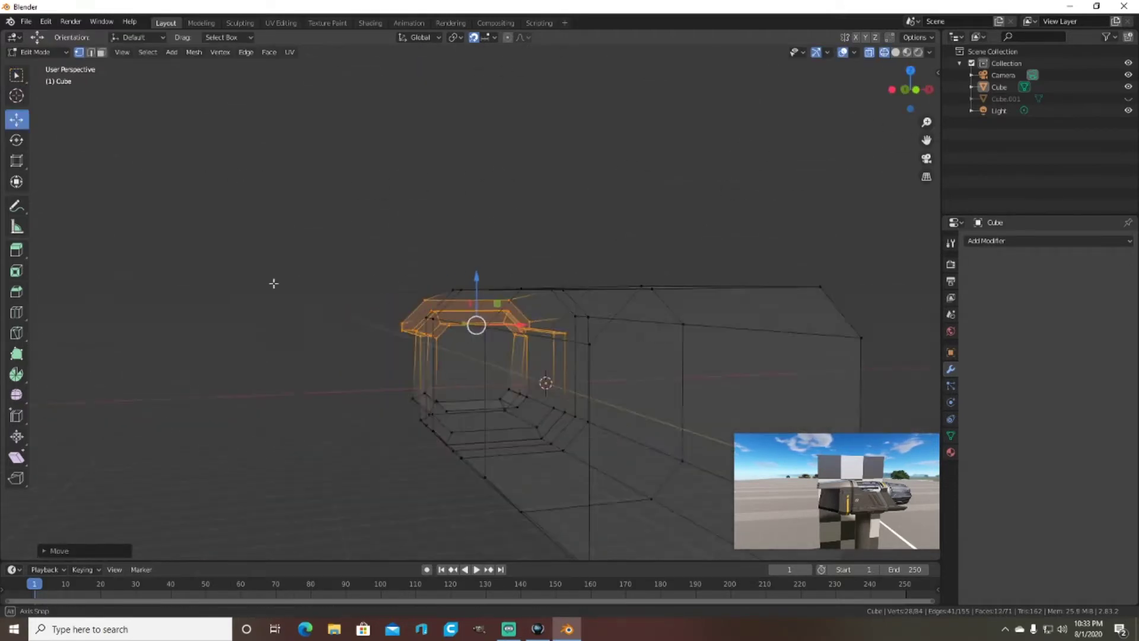
{"action": "key", "text": "alt+a"}
{"action": "left_click", "coordinate": [896, 52]}
{"action": "middle_click_drag", "start_coordinate": [534, 332], "coordinate": [349, 378]}
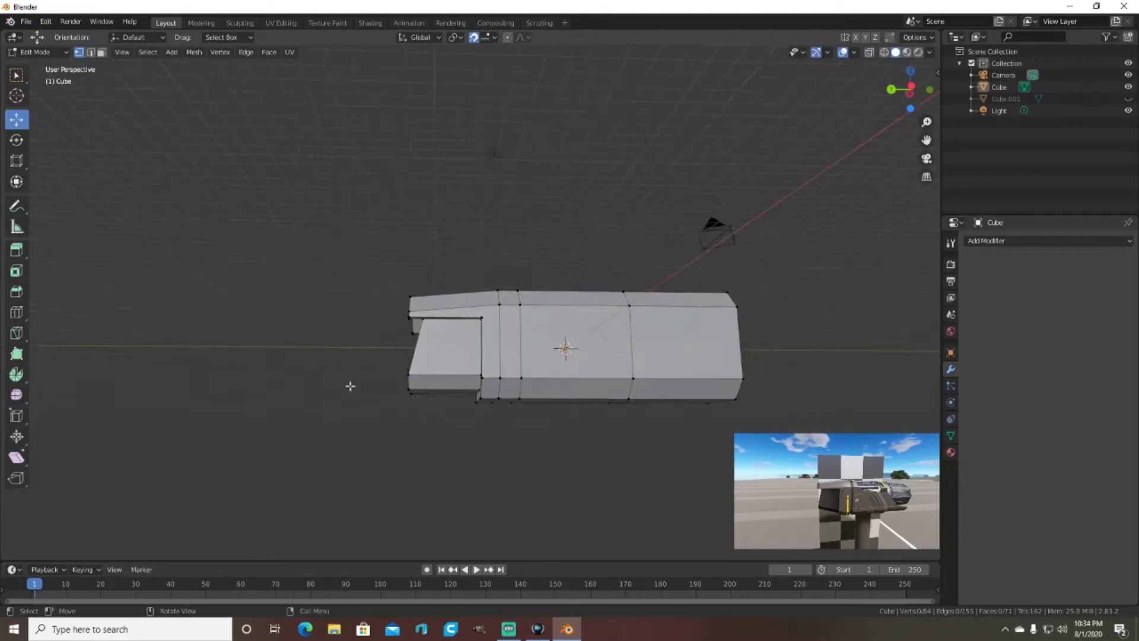
{"action": "key", "text": "KP_1"}
{"action": "key", "text": "KP_3"}
{"action": "key", "text": "alt+z"}
{"action": "left_click_drag", "start_coordinate": [567, 358], "coordinate": [472, 399]}
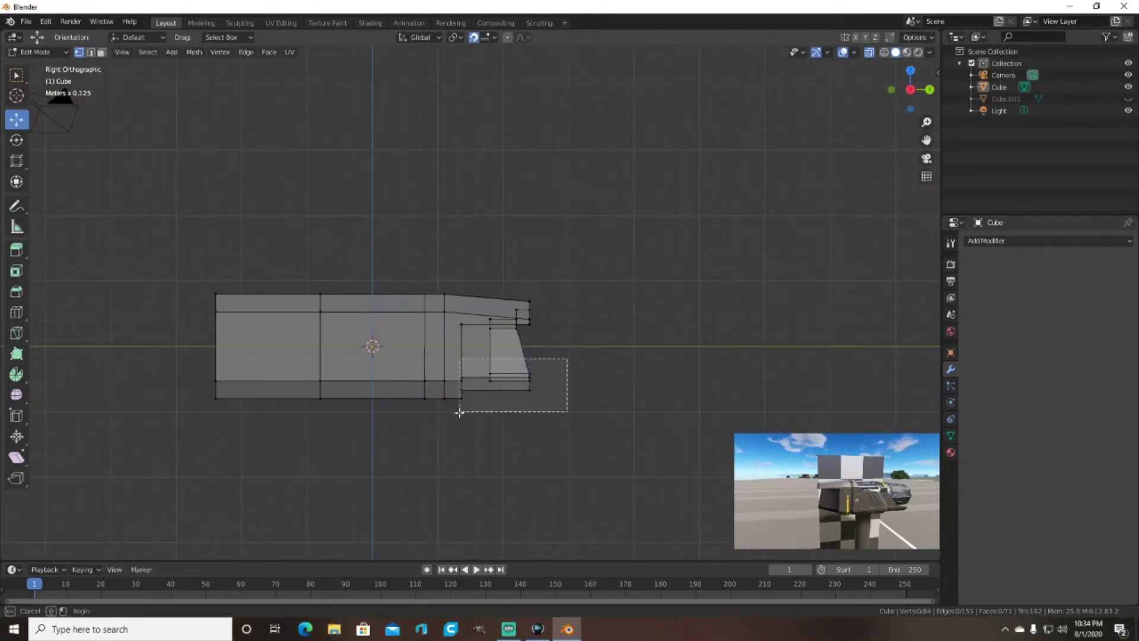
{"action": "left_click", "coordinate": [490, 326]}
Step: Move the bottom faces of the front opening
{"action": "key", "text": "alt+a"}
{"action": "middle_click_drag", "start_coordinate": [490, 326], "coordinate": [692, 417]}
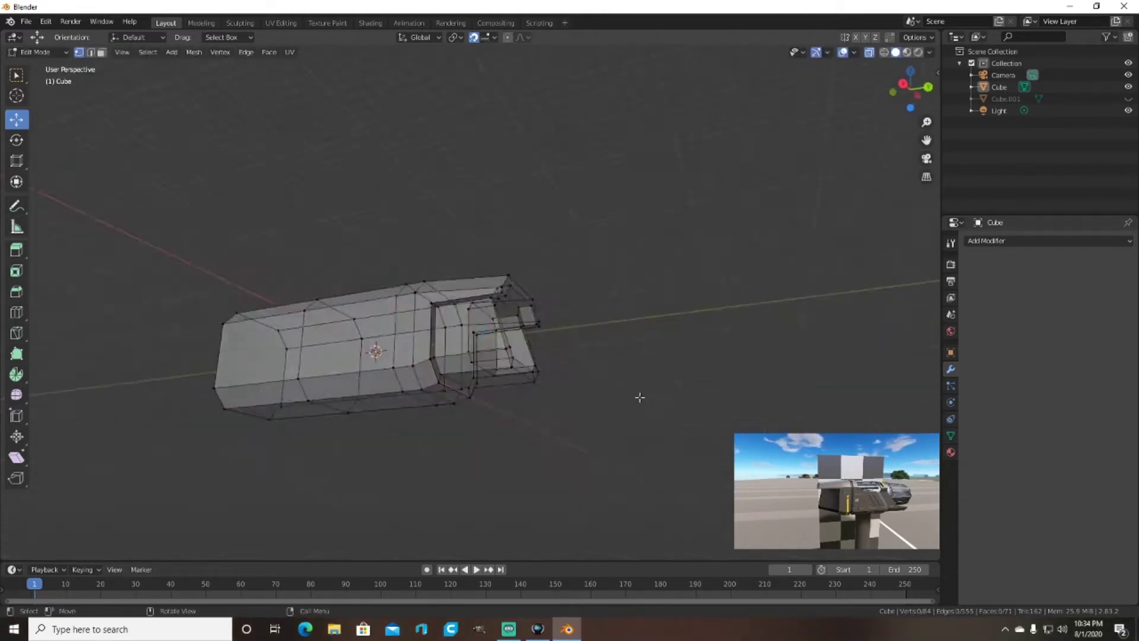
{"action": "left_click", "coordinate": [551, 355]}
{"action": "middle_click_drag", "start_coordinate": [551, 356], "coordinate": [547, 396]}
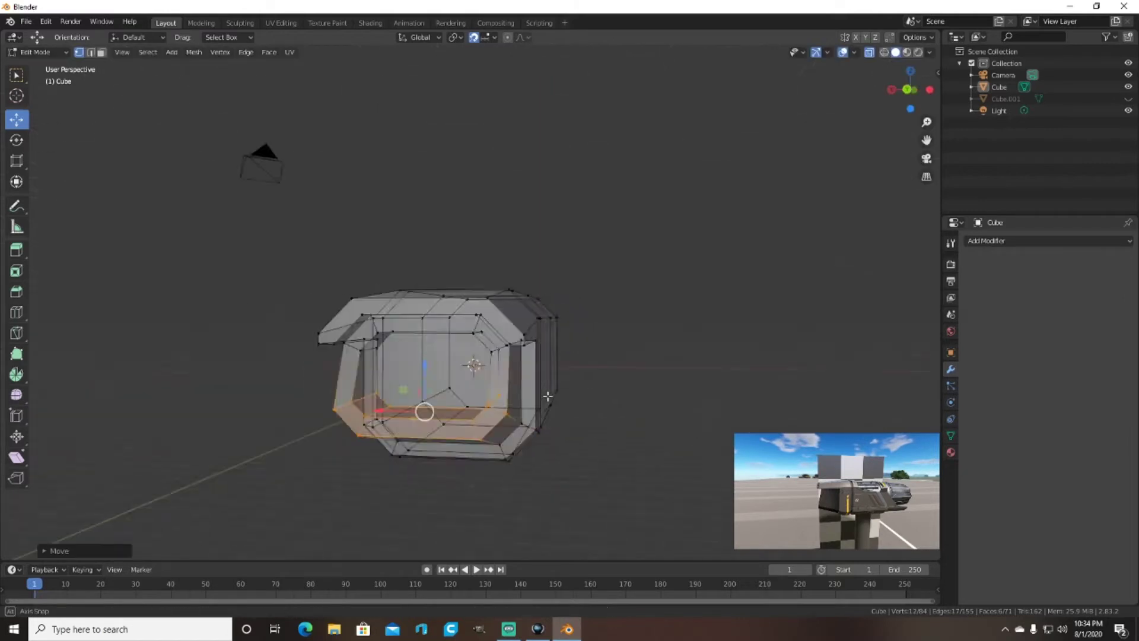
{"action": "middle_click_drag", "start_coordinate": [677, 330], "coordinate": [635, 357]}
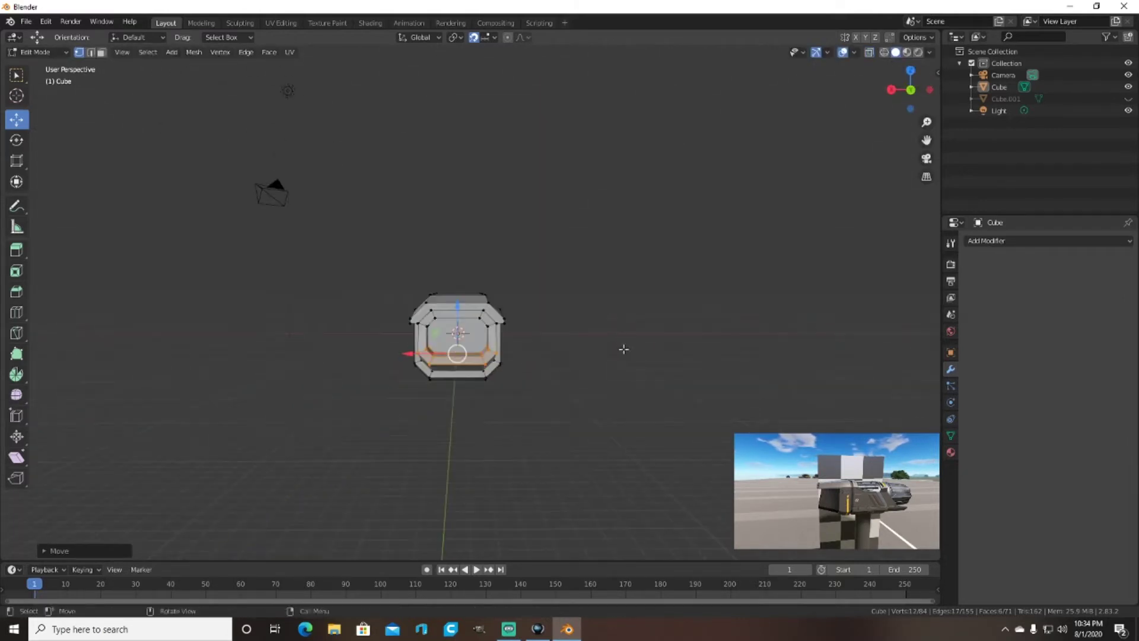
{"action": "key", "text": "KP_7"}
{"action": "mouse_move", "coordinate": [377, 328]}
{"action": "middle_mouse_down"}
{"action": "mouse_move", "coordinate": [651, 187]}
{"action": "mouse_move", "coordinate": [599, 225]}
{"action": "mouse_move", "coordinate": [631, 230]}
{"action": "mouse_move", "coordinate": [645, 198]}
{"action": "middle_mouse_up"}
Step: Narrow the opening's inner rim by scaling it along X
{"action": "key", "text": "s"}
{"action": "key", "text": "x"}
{"action": "left_click", "coordinate": [565, 226]}
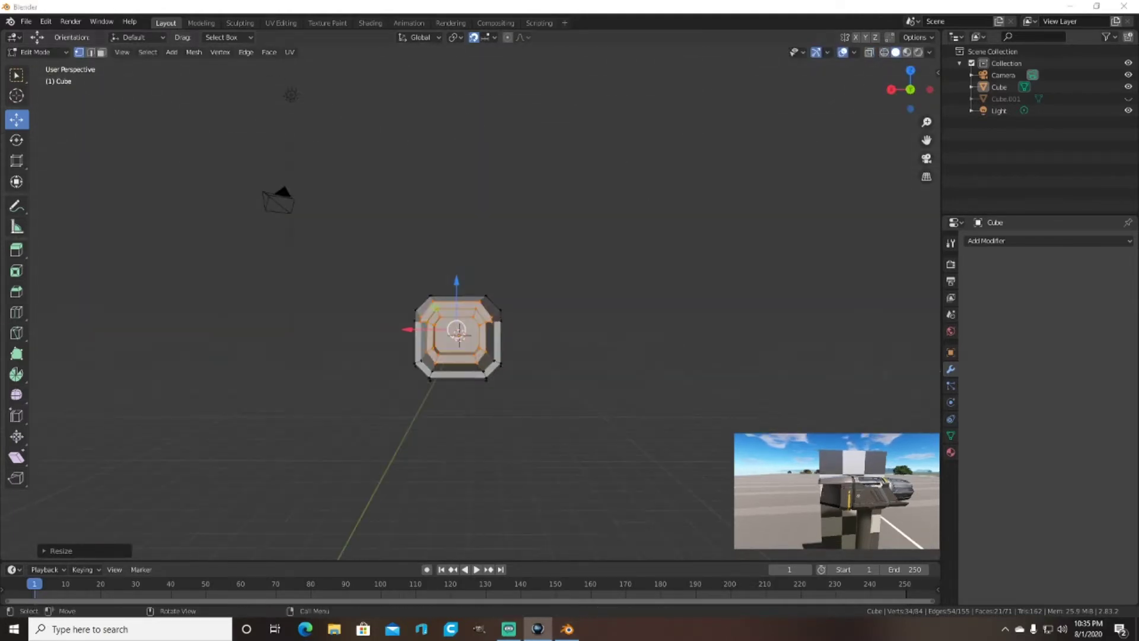
{"action": "middle_click_drag", "start_coordinate": [486, 272], "coordinate": [490, 258]}
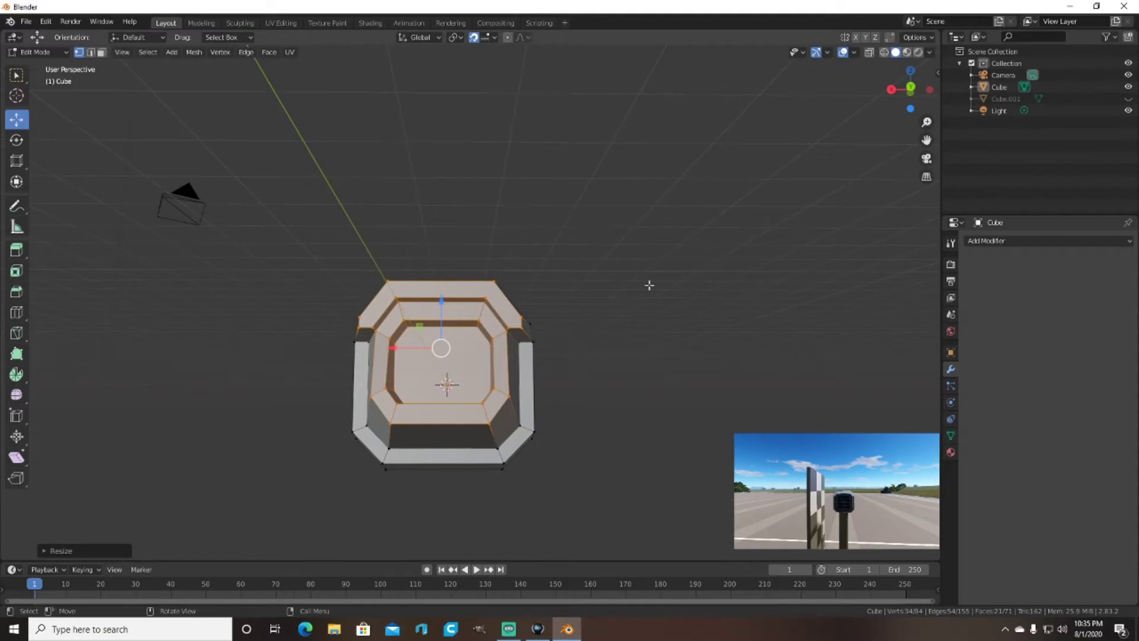
{"action": "mouse_move", "coordinate": [649, 285]}
{"action": "middle_mouse_down"}
{"action": "mouse_move", "coordinate": [481, 241]}
{"action": "mouse_move", "coordinate": [648, 241]}
{"action": "mouse_move", "coordinate": [716, 255]}
{"action": "mouse_move", "coordinate": [633, 252]}
{"action": "mouse_move", "coordinate": [569, 229]}
{"action": "mouse_move", "coordinate": [450, 257]}
{"action": "mouse_move", "coordinate": [478, 261]}
{"action": "mouse_move", "coordinate": [636, 172]}
{"action": "mouse_move", "coordinate": [671, 275]}
{"action": "mouse_move", "coordinate": [356, 412]}
{"action": "mouse_move", "coordinate": [416, 356]}
{"action": "mouse_move", "coordinate": [468, 335]}
{"action": "mouse_move", "coordinate": [501, 503]}
{"action": "middle_mouse_up"}
{"action": "key", "text": "alt+a"}
Step: Return to solid shading, inspect the inset collar, and select the lower front corner vertices
{"action": "key", "text": "alt+z"}
{"action": "scroll", "coordinate": [696, 183], "scroll_direction": "up", "scroll_amount": 2}
{"action": "mouse_move", "coordinate": [696, 183]}
{"action": "middle_mouse_down"}
{"action": "mouse_move", "coordinate": [681, 247]}
{"action": "mouse_move", "coordinate": [647, 194]}
{"action": "mouse_move", "coordinate": [611, 211]}
{"action": "mouse_move", "coordinate": [666, 184]}
{"action": "mouse_move", "coordinate": [493, 181]}
{"action": "mouse_move", "coordinate": [502, 203]}
{"action": "mouse_move", "coordinate": [543, 202]}
{"action": "mouse_move", "coordinate": [582, 143]}
{"action": "mouse_move", "coordinate": [439, 200]}
{"action": "mouse_move", "coordinate": [717, 188]}
{"action": "mouse_move", "coordinate": [702, 249]}
{"action": "mouse_move", "coordinate": [698, 194]}
{"action": "mouse_move", "coordinate": [704, 211]}
{"action": "middle_mouse_up"}
{"action": "key", "text": "shift+z"}
{"action": "scroll", "coordinate": [648, 262], "scroll_direction": "up", "scroll_amount": 5}
{"action": "mouse_move", "coordinate": [649, 262]}
{"action": "middle_mouse_down"}
{"action": "mouse_move", "coordinate": [841, 306]}
{"action": "mouse_move", "coordinate": [717, 315]}
{"action": "mouse_move", "coordinate": [686, 239]}
{"action": "mouse_move", "coordinate": [661, 400]}
{"action": "mouse_move", "coordinate": [614, 323]}
{"action": "mouse_move", "coordinate": [775, 326]}
{"action": "mouse_move", "coordinate": [607, 327]}
{"action": "middle_mouse_up"}
{"action": "scroll", "coordinate": [841, 305], "scroll_direction": "down", "scroll_amount": 5}
{"action": "middle_click_drag", "start_coordinate": [500, 292], "coordinate": [283, 428]}
{"action": "left_click_drag", "start_coordinate": [283, 429], "coordinate": [365, 528]}
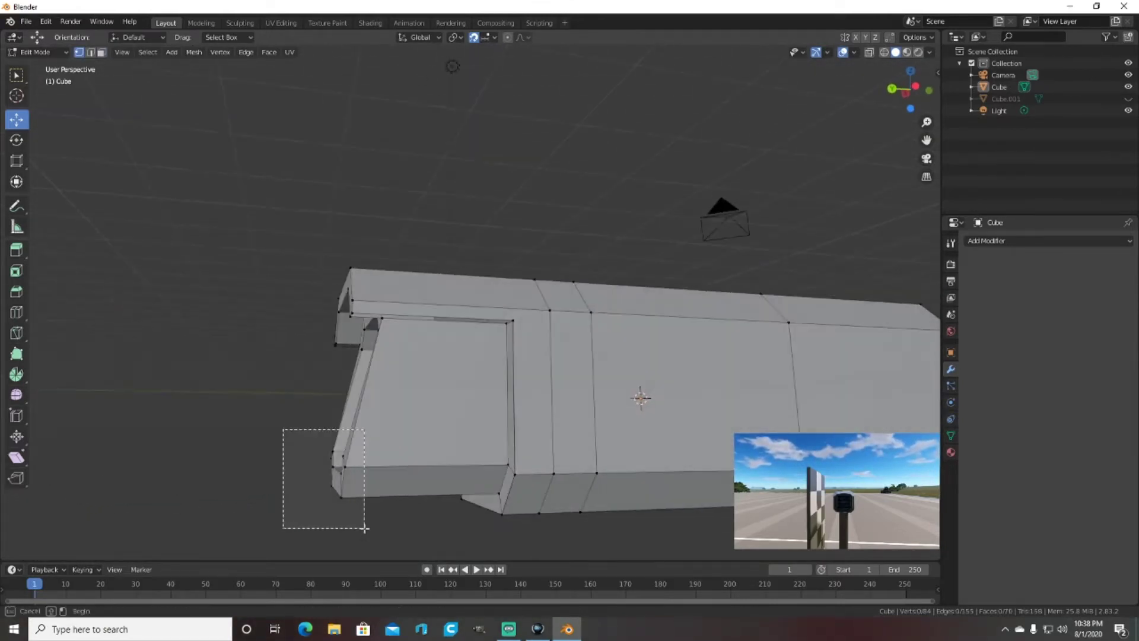
Step: Move the lower front corner and eight front-bottom vertices into a thin lip
{"action": "left_click", "coordinate": [312, 470]}
{"action": "mouse_move", "coordinate": [311, 471]}
{"action": "middle_mouse_down"}
{"action": "mouse_move", "coordinate": [430, 422]}
{"action": "mouse_move", "coordinate": [643, 403]}
{"action": "middle_mouse_up"}
{"action": "left_click", "coordinate": [651, 399]}
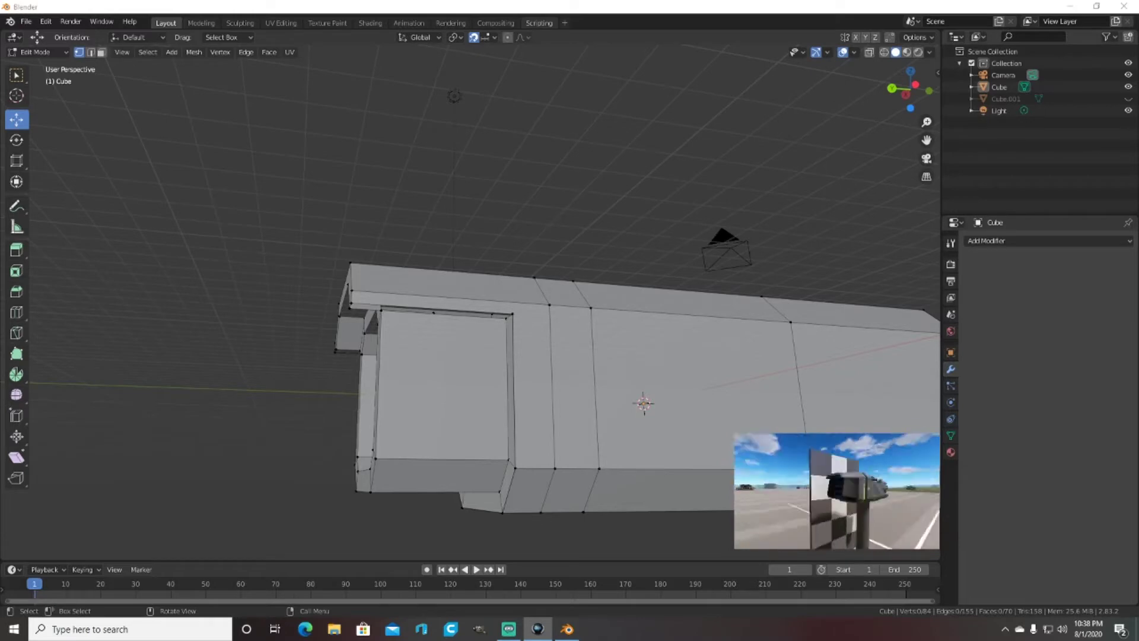
{"action": "mouse_move", "coordinate": [437, 187]}
{"action": "middle_mouse_down"}
{"action": "mouse_move", "coordinate": [453, 176]}
{"action": "mouse_move", "coordinate": [425, 201]}
{"action": "mouse_move", "coordinate": [465, 211]}
{"action": "mouse_move", "coordinate": [484, 268]}
{"action": "mouse_move", "coordinate": [415, 368]}
{"action": "middle_mouse_up"}
{"action": "left_click_drag", "start_coordinate": [392, 439], "coordinate": [309, 470]}
{"action": "key", "text": "g"}
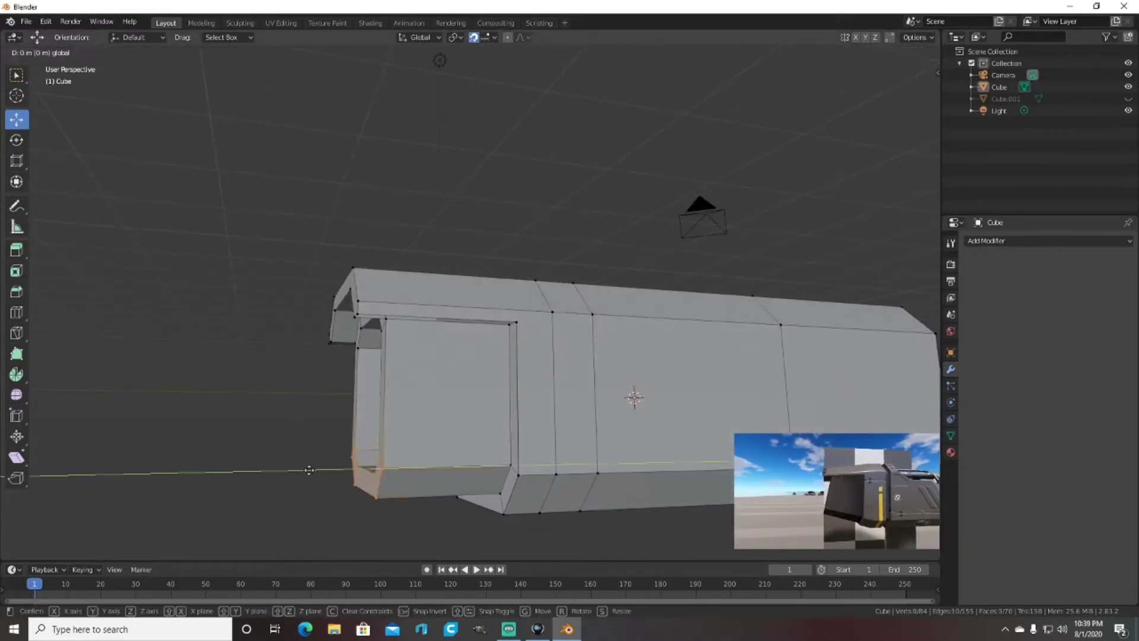
{"action": "left_click", "coordinate": [299, 465]}
Step: Fill a corner face and delete the top strip face on the opening's rim
{"action": "mouse_move", "coordinate": [299, 465]}
{"action": "middle_mouse_down"}
{"action": "mouse_move", "coordinate": [348, 407]}
{"action": "mouse_move", "coordinate": [322, 326]}
{"action": "mouse_move", "coordinate": [569, 353]}
{"action": "mouse_move", "coordinate": [566, 310]}
{"action": "mouse_move", "coordinate": [531, 280]}
{"action": "mouse_move", "coordinate": [579, 261]}
{"action": "middle_mouse_up"}
{"action": "scroll", "coordinate": [580, 262], "scroll_direction": "up", "scroll_amount": 4}
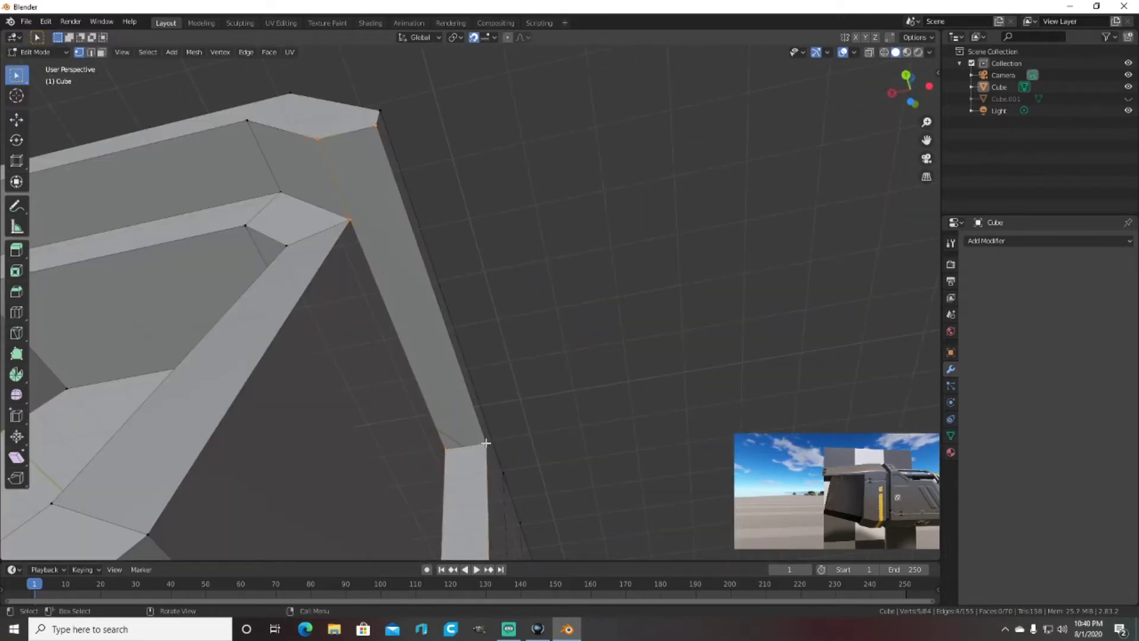
{"action": "key", "text": "f"}
{"action": "key", "text": "alt+a"}
{"action": "middle_click_drag", "start_coordinate": [486, 442], "coordinate": [86, 53]}
{"action": "key", "text": "x"}
{"action": "left_click", "coordinate": [287, 191]}
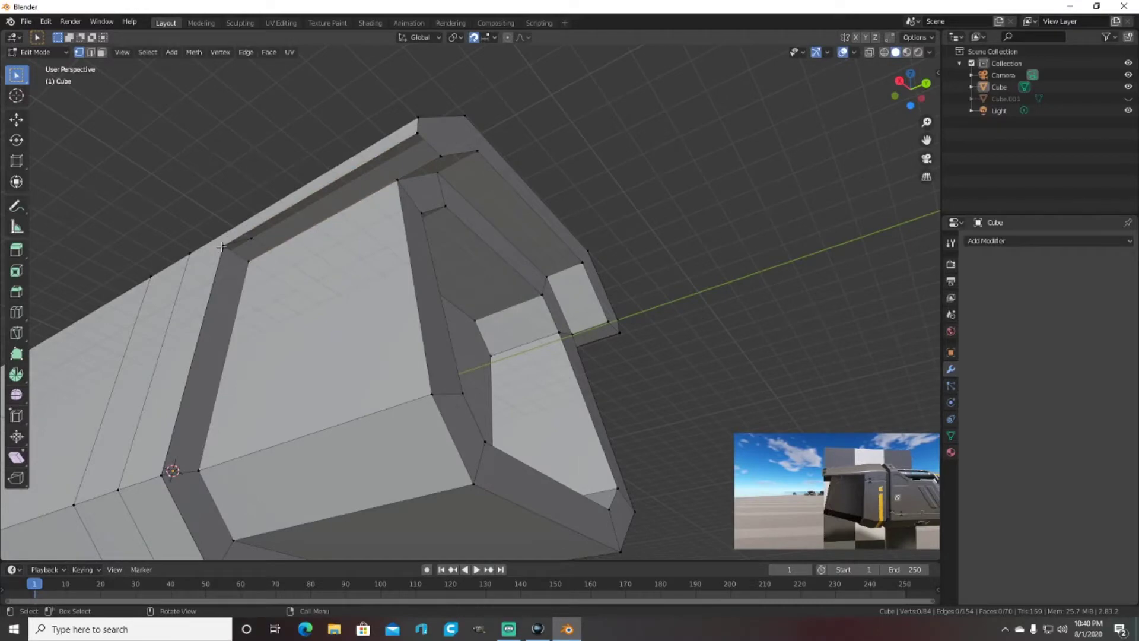
{"action": "key", "text": "alt+a"}
{"action": "scroll", "coordinate": [673, 259], "scroll_direction": "down", "scroll_amount": 6}
Step: From an X-ray side view, scale the front collar section along X to about 0.78
{"action": "mouse_move", "coordinate": [673, 260]}
{"action": "middle_mouse_down"}
{"action": "mouse_move", "coordinate": [664, 323]}
{"action": "mouse_move", "coordinate": [534, 303]}
{"action": "mouse_move", "coordinate": [548, 316]}
{"action": "mouse_move", "coordinate": [773, 315]}
{"action": "mouse_move", "coordinate": [437, 414]}
{"action": "middle_mouse_up"}
{"action": "key", "text": "KP_3"}
{"action": "left_click", "coordinate": [869, 53]}
{"action": "scroll", "coordinate": [489, 302], "scroll_direction": "up", "scroll_amount": 2}
{"action": "mouse_move", "coordinate": [641, 464]}
{"action": "middle_mouse_down"}
{"action": "mouse_move", "coordinate": [727, 287]}
{"action": "mouse_move", "coordinate": [619, 307]}
{"action": "middle_mouse_up"}
{"action": "key", "text": "s"}
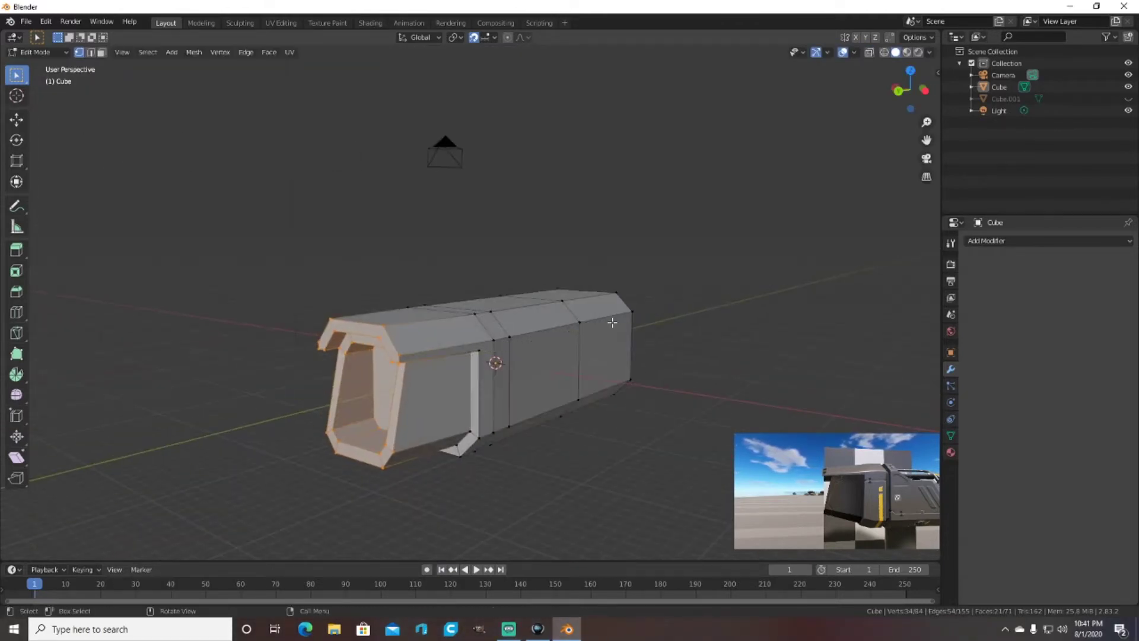
Step: Finish the front rim scale, then scale the front lip faces along Z
{"action": "left_click", "coordinate": [542, 417]}
{"action": "mouse_move", "coordinate": [541, 418]}
{"action": "middle_mouse_down"}
{"action": "mouse_move", "coordinate": [688, 399]}
{"action": "mouse_move", "coordinate": [610, 420]}
{"action": "mouse_move", "coordinate": [723, 413]}
{"action": "mouse_move", "coordinate": [594, 451]}
{"action": "mouse_move", "coordinate": [683, 439]}
{"action": "mouse_move", "coordinate": [473, 505]}
{"action": "mouse_move", "coordinate": [559, 478]}
{"action": "mouse_move", "coordinate": [552, 433]}
{"action": "mouse_move", "coordinate": [462, 452]}
{"action": "mouse_move", "coordinate": [165, 364]}
{"action": "mouse_move", "coordinate": [222, 471]}
{"action": "middle_mouse_up"}
{"action": "left_click", "coordinate": [472, 505]}
{"action": "left_click", "coordinate": [462, 452]}
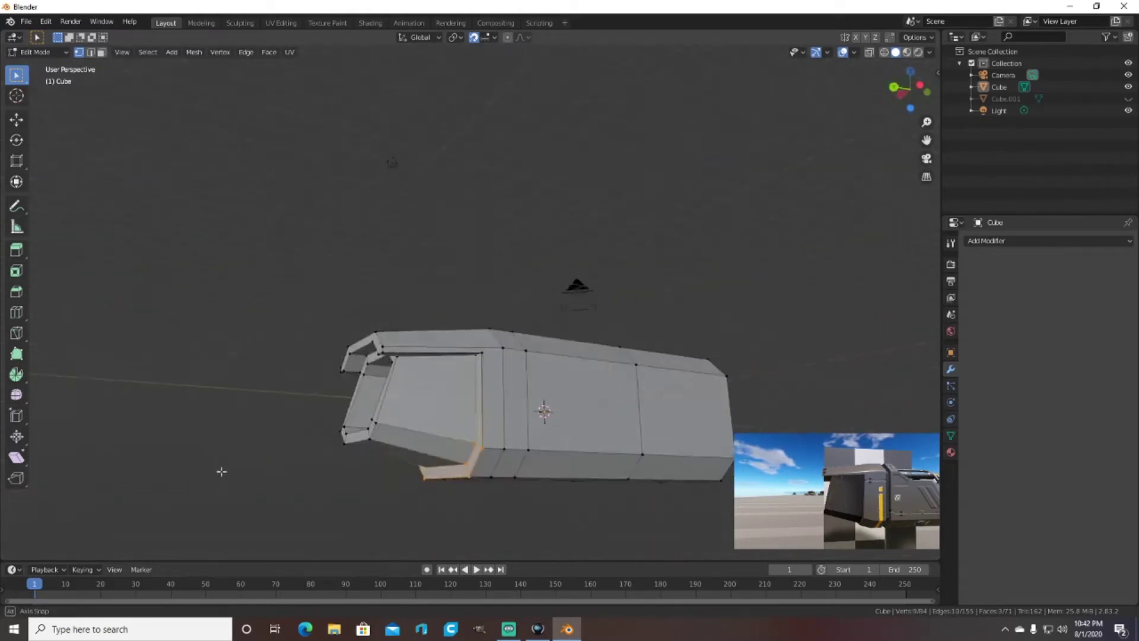
{"action": "key", "text": "s"}
{"action": "key", "text": "z"}
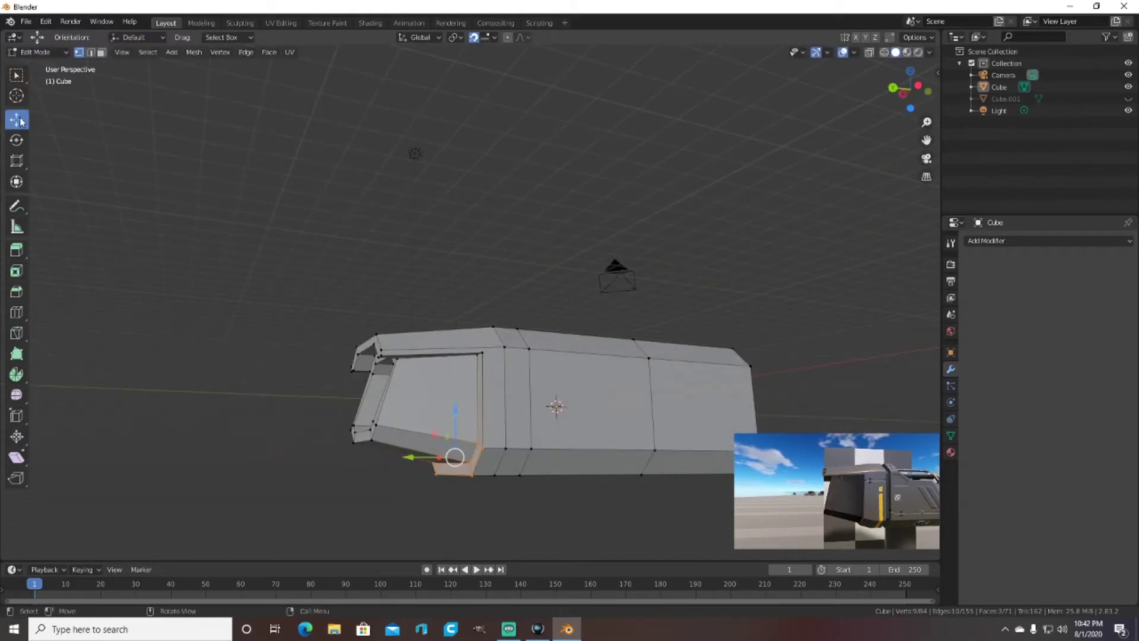
{"action": "left_click", "coordinate": [454, 403]}
{"action": "middle_click_drag", "start_coordinate": [454, 403], "coordinate": [546, 428]}
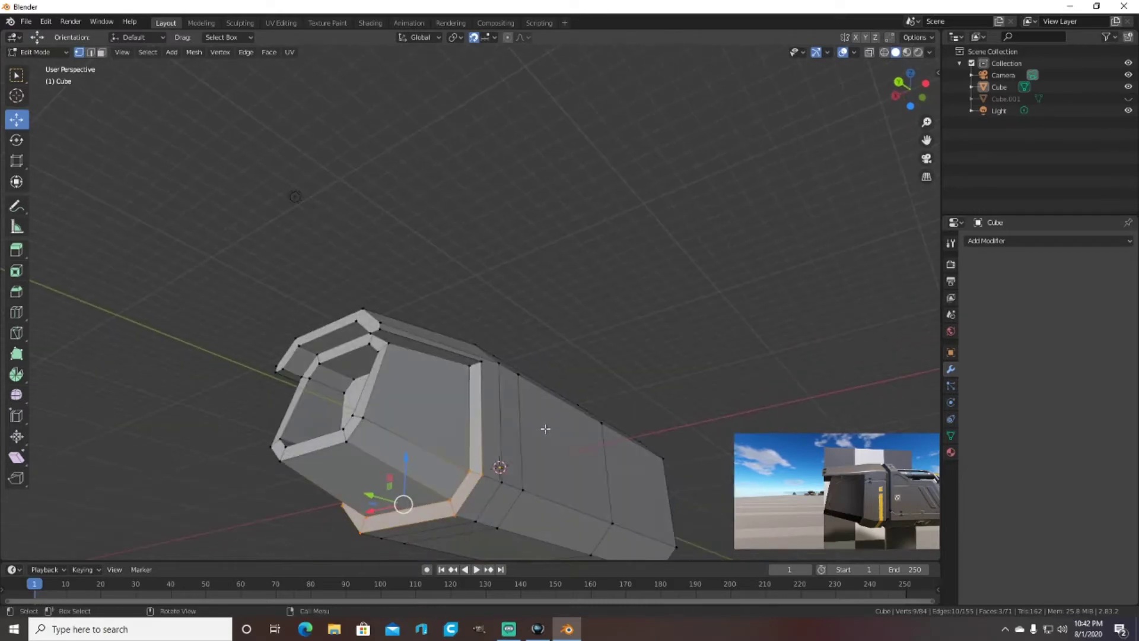
Step: Select three faces under the housing and shift them along its length
{"action": "left_click", "coordinate": [101, 53]}
{"action": "right_click", "coordinate": [464, 492]}
{"action": "middle_click_drag", "start_coordinate": [464, 493], "coordinate": [546, 521]}
{"action": "key", "text": "w"}
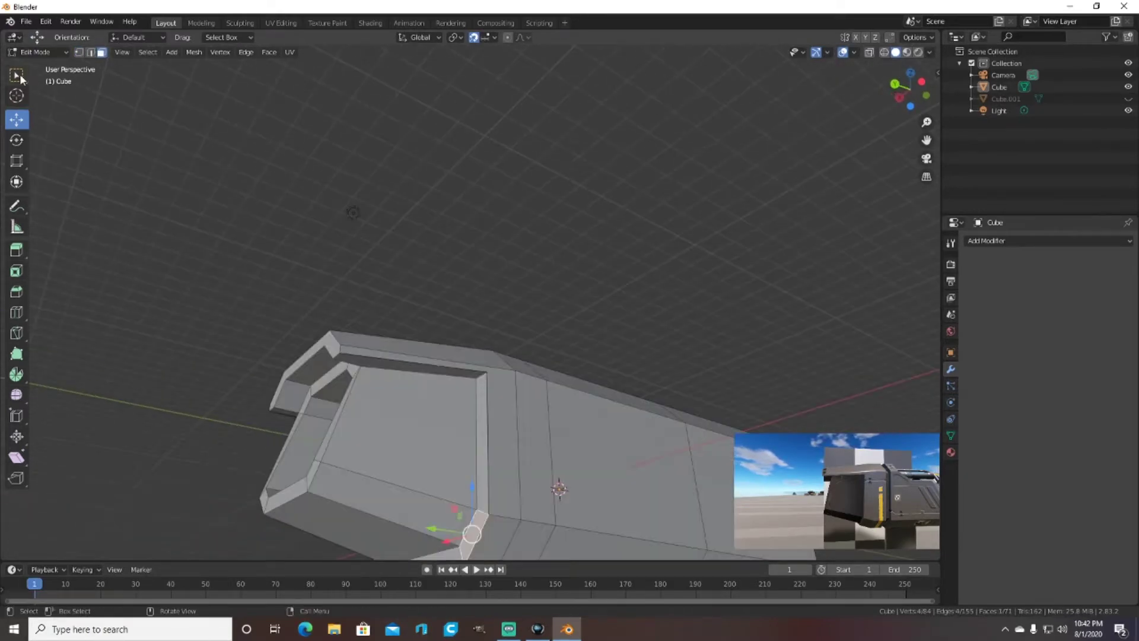
{"action": "middle_click_drag", "start_coordinate": [462, 529], "coordinate": [475, 486]}
{"action": "left_click", "coordinate": [475, 486]}
{"action": "mouse_move", "coordinate": [427, 525]}
{"action": "middle_mouse_down"}
{"action": "mouse_move", "coordinate": [392, 492]}
{"action": "mouse_move", "coordinate": [389, 420]}
{"action": "mouse_move", "coordinate": [440, 412]}
{"action": "mouse_move", "coordinate": [371, 347]}
{"action": "middle_mouse_up"}
{"action": "key", "text": "1"}
{"action": "key", "text": "shift+space"}
{"action": "key", "text": "g"}
{"action": "left_click_drag", "start_coordinate": [462, 488], "coordinate": [449, 476]}
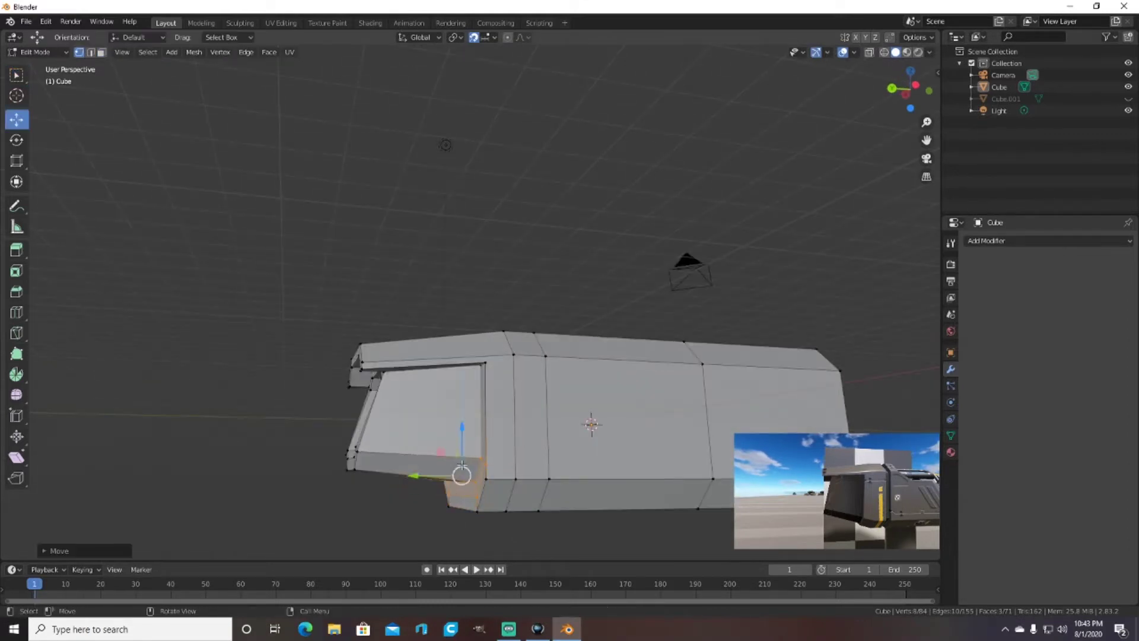
{"action": "mouse_move", "coordinate": [450, 475]}
{"action": "middle_mouse_down"}
{"action": "mouse_move", "coordinate": [415, 438]}
{"action": "mouse_move", "coordinate": [451, 427]}
{"action": "mouse_move", "coordinate": [515, 442]}
{"action": "middle_mouse_up"}
{"action": "middle_click_drag", "start_coordinate": [514, 443], "coordinate": [568, 491]}
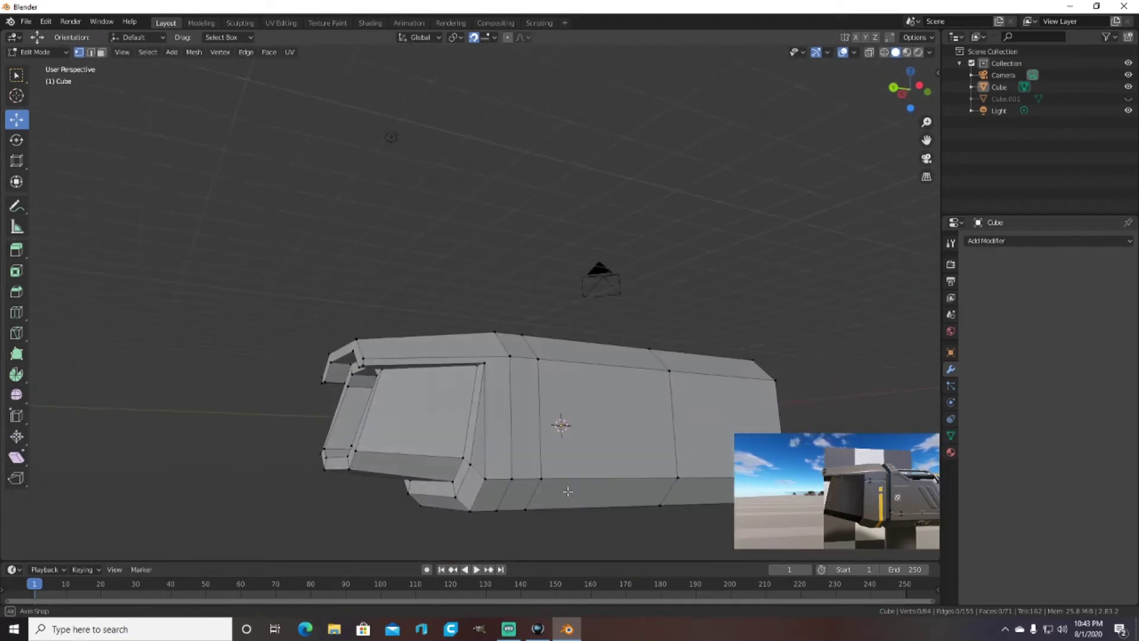
Step: Delete the three underside faces, an end face, and a stray vertex
{"action": "key", "text": "x"}
{"action": "left_click", "coordinate": [306, 358]}
{"action": "mouse_move", "coordinate": [306, 359]}
{"action": "middle_mouse_down"}
{"action": "mouse_move", "coordinate": [463, 490]}
{"action": "mouse_move", "coordinate": [321, 447]}
{"action": "mouse_move", "coordinate": [141, 64]}
{"action": "mouse_move", "coordinate": [242, 312]}
{"action": "mouse_move", "coordinate": [207, 481]}
{"action": "middle_mouse_up"}
{"action": "key", "text": "x"}
{"action": "left_click", "coordinate": [321, 447]}
{"action": "key", "text": "1"}
{"action": "key", "text": "w"}
{"action": "left_click", "coordinate": [206, 480], "text": "shift"}
{"action": "key", "text": "x"}
{"action": "left_click", "coordinate": [212, 455]}
{"action": "middle_click_drag", "start_coordinate": [212, 454], "coordinate": [258, 479]}
Step: Fill two new faces across the gap and delete another stray vertex
{"action": "key", "text": "f"}
{"action": "mouse_move", "coordinate": [231, 436]}
{"action": "middle_mouse_down"}
{"action": "mouse_move", "coordinate": [489, 486]}
{"action": "mouse_move", "coordinate": [458, 477]}
{"action": "mouse_move", "coordinate": [221, 301]}
{"action": "middle_mouse_up"}
{"action": "key", "text": "f"}
{"action": "key", "text": "x"}
{"action": "left_click", "coordinate": [486, 496]}
Step: Raise the housing's bottom edge loop by 0.125 m
{"action": "left_click", "coordinate": [458, 477], "text": "alt+shift"}
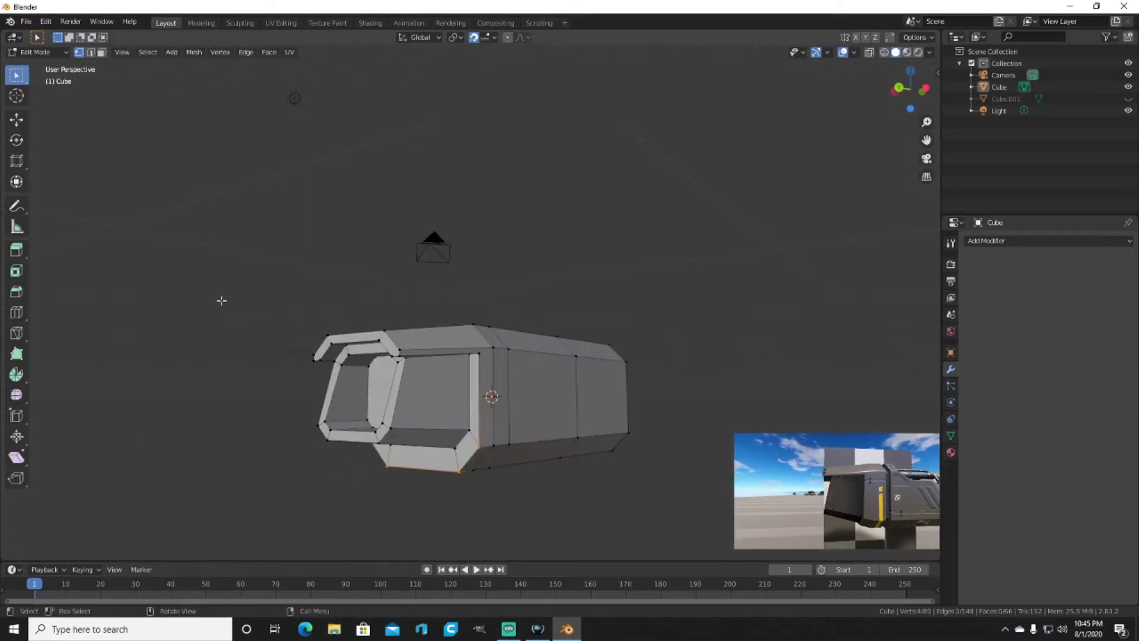
{"action": "left_click", "coordinate": [421, 400]}
{"action": "middle_click_drag", "start_coordinate": [421, 400], "coordinate": [541, 419]}
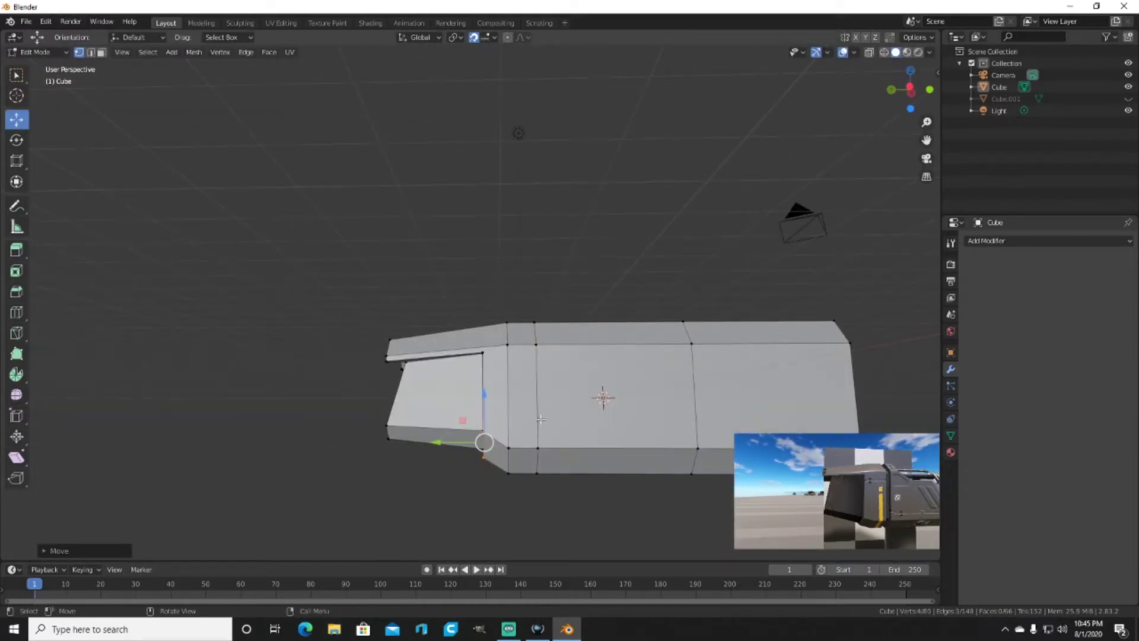
{"action": "left_click", "coordinate": [486, 402]}
{"action": "middle_click_drag", "start_coordinate": [486, 402], "coordinate": [483, 403]}
{"action": "scroll", "coordinate": [483, 403], "scroll_direction": "down", "scroll_amount": 3}
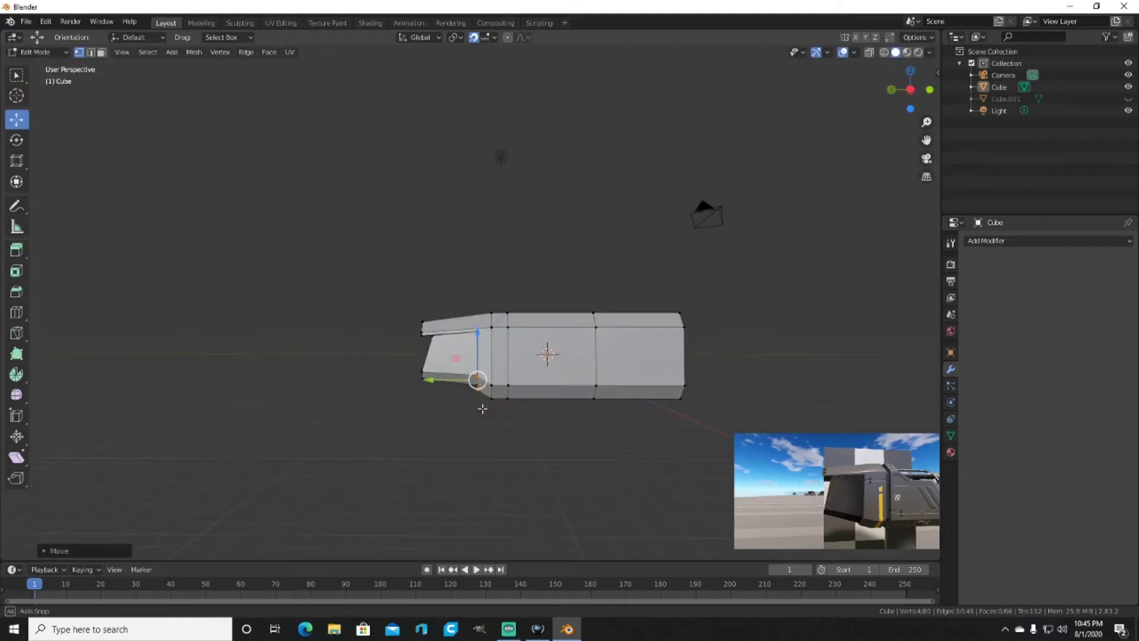
{"action": "scroll", "coordinate": [529, 345], "scroll_direction": "up", "scroll_amount": 5}
{"action": "scroll", "coordinate": [530, 344], "scroll_direction": "down", "scroll_amount": 4}
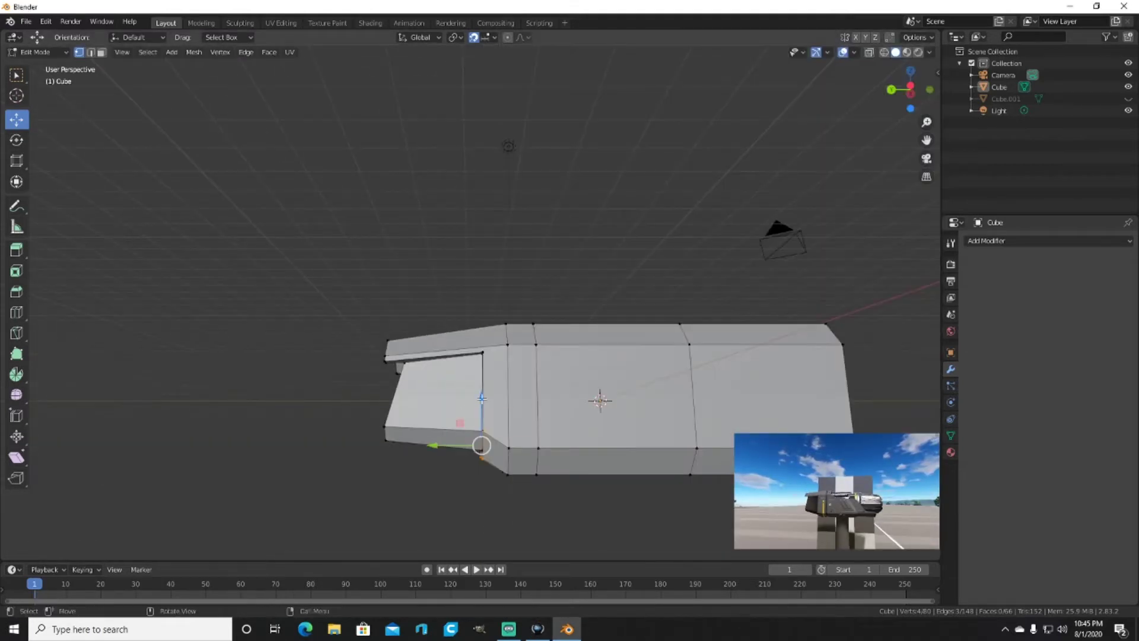
{"action": "left_click", "coordinate": [480, 432]}
{"action": "middle_click_drag", "start_coordinate": [480, 432], "coordinate": [394, 421]}
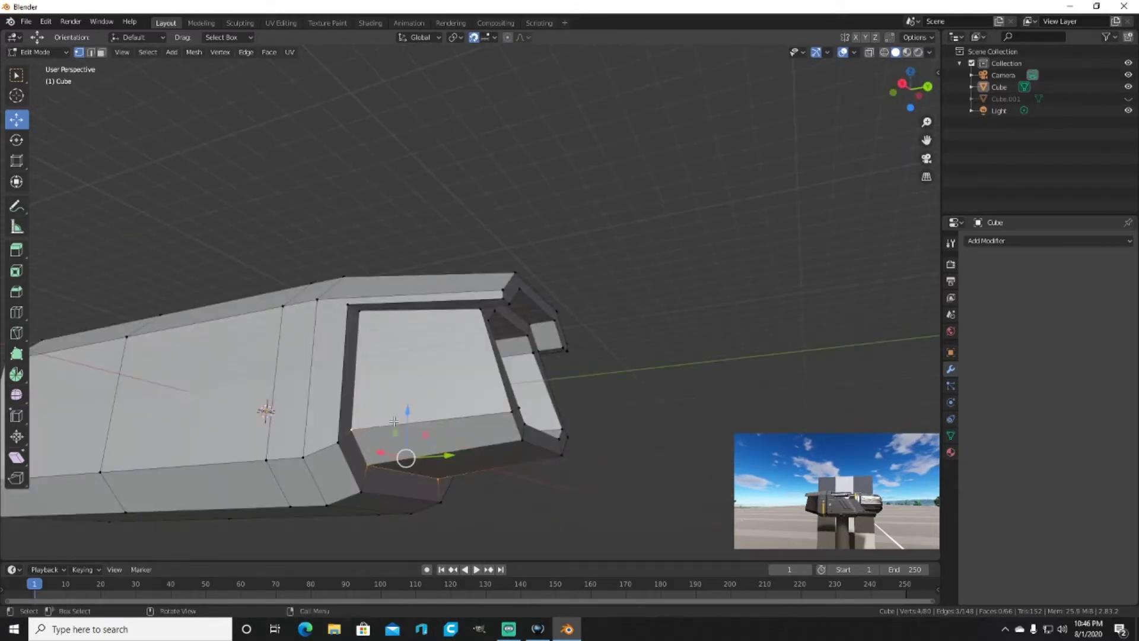
{"action": "mouse_move", "coordinate": [394, 421]}
{"action": "middle_mouse_down"}
{"action": "mouse_move", "coordinate": [656, 425]}
{"action": "mouse_move", "coordinate": [446, 436]}
{"action": "middle_mouse_up"}
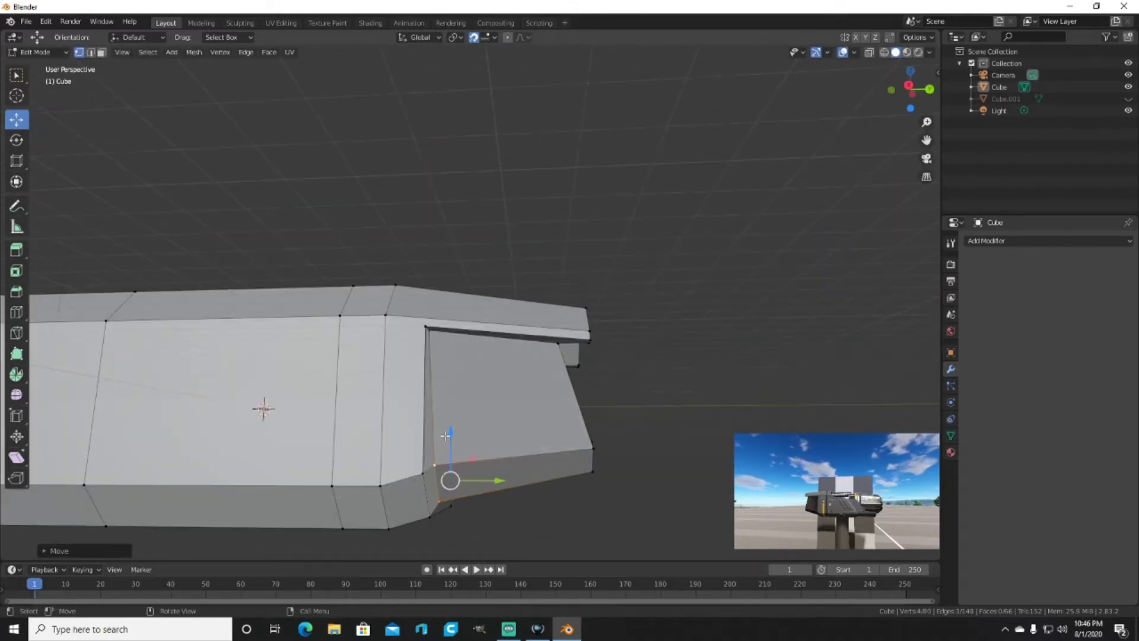
{"action": "left_click_drag", "start_coordinate": [445, 436], "coordinate": [442, 418]}
{"action": "left_click", "coordinate": [442, 549]}
Step: Lower the selected edge along Z from a straight side view
{"action": "key", "text": "KP_3"}
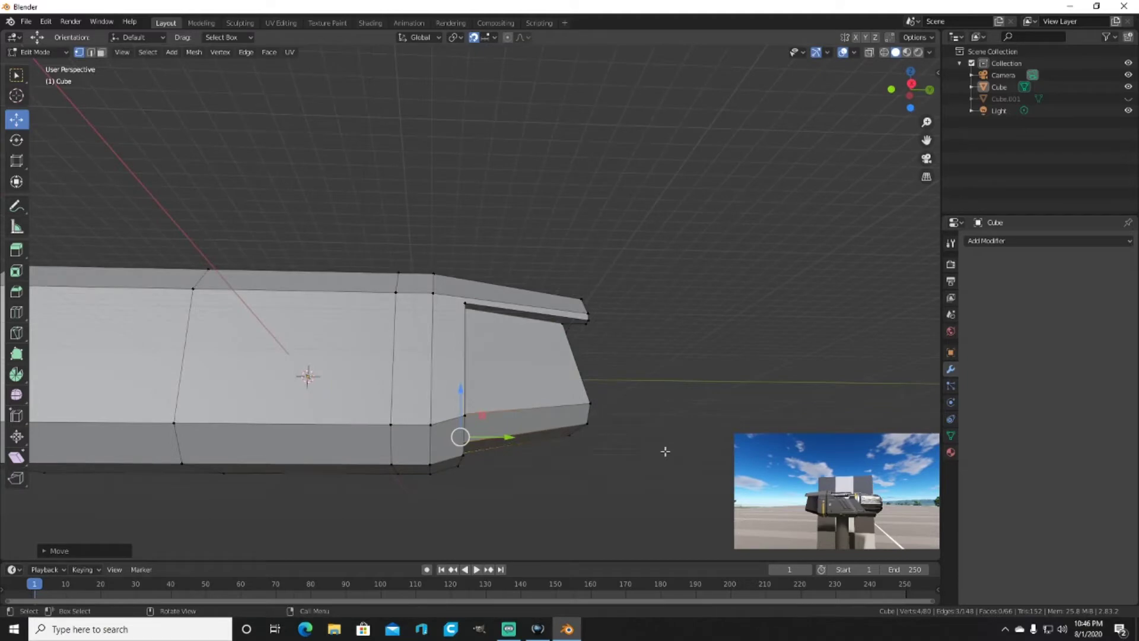
{"action": "scroll", "coordinate": [578, 374], "scroll_direction": "up", "scroll_amount": 5}
{"action": "key", "text": "g"}
{"action": "key", "text": "z"}
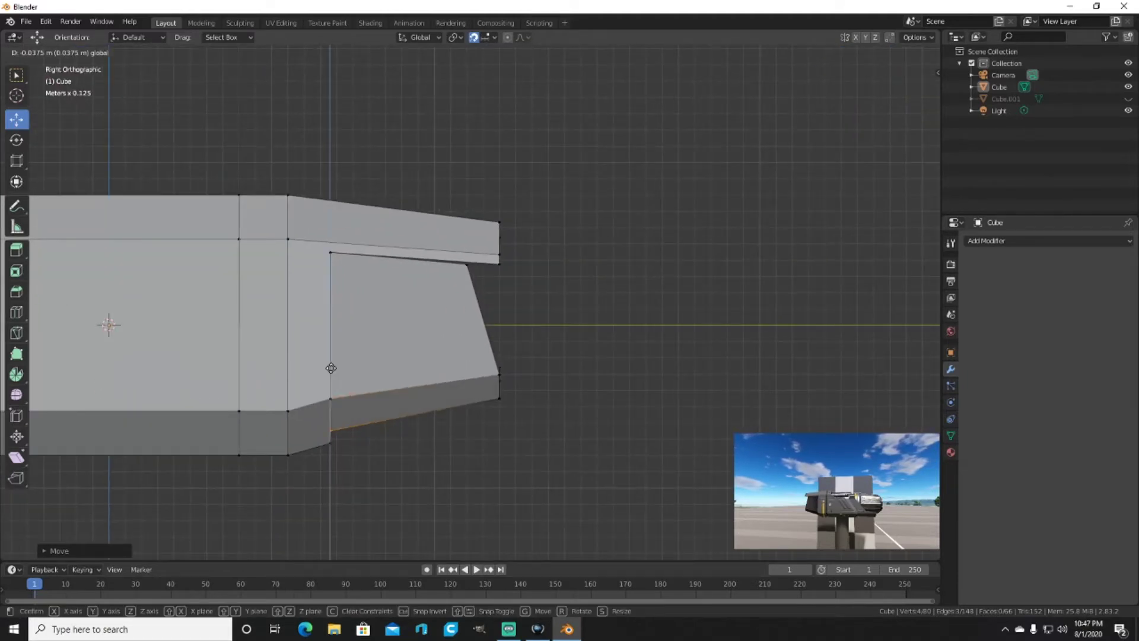
{"action": "left_click", "coordinate": [331, 368]}
{"action": "scroll", "coordinate": [331, 367], "scroll_direction": "down", "scroll_amount": 5}
{"action": "mouse_move", "coordinate": [356, 356]}
{"action": "middle_mouse_down"}
{"action": "mouse_move", "coordinate": [469, 388]}
{"action": "mouse_move", "coordinate": [653, 332]}
{"action": "middle_mouse_up"}
{"action": "scroll", "coordinate": [726, 326], "scroll_direction": "up", "scroll_amount": 5}
{"action": "mouse_move", "coordinate": [726, 326]}
{"action": "middle_mouse_down"}
{"action": "mouse_move", "coordinate": [380, 320]}
{"action": "mouse_move", "coordinate": [368, 348]}
{"action": "mouse_move", "coordinate": [381, 372]}
{"action": "mouse_move", "coordinate": [425, 382]}
{"action": "middle_mouse_up"}
{"action": "scroll", "coordinate": [401, 354], "scroll_direction": "down", "scroll_amount": 6}
{"action": "scroll", "coordinate": [425, 382], "scroll_direction": "up", "scroll_amount": 3}
Step: Check the housing in X-ray from straight side and angled views
{"action": "key", "text": "alt+z"}
{"action": "left_click_drag", "start_coordinate": [581, 409], "coordinate": [593, 180]}
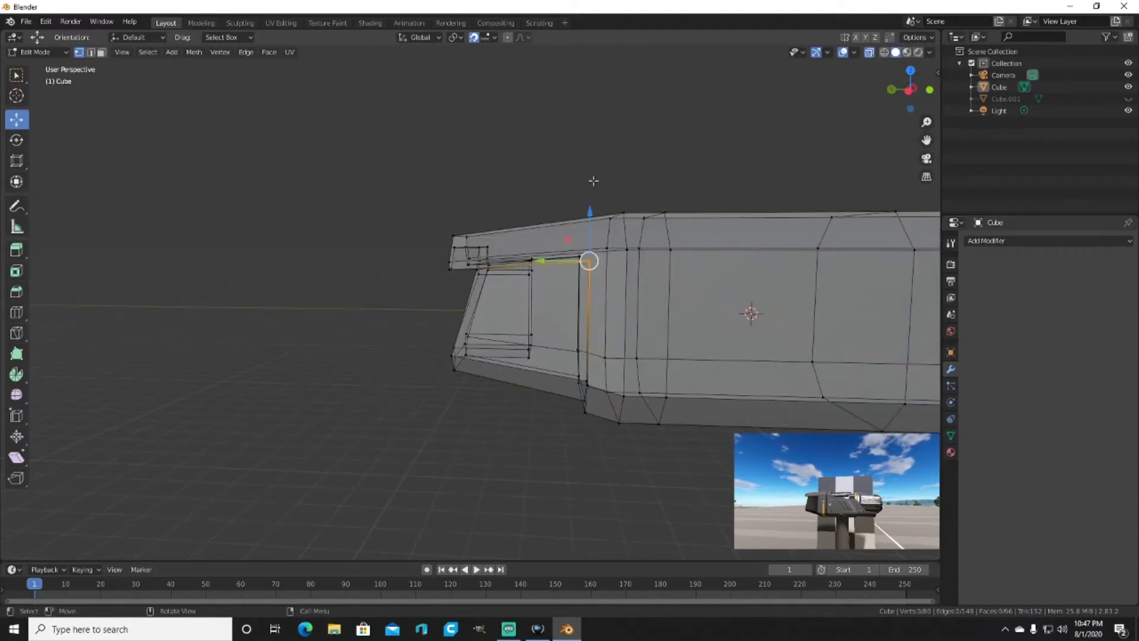
{"action": "left_click", "coordinate": [593, 180]}
{"action": "key", "text": "KP_3"}
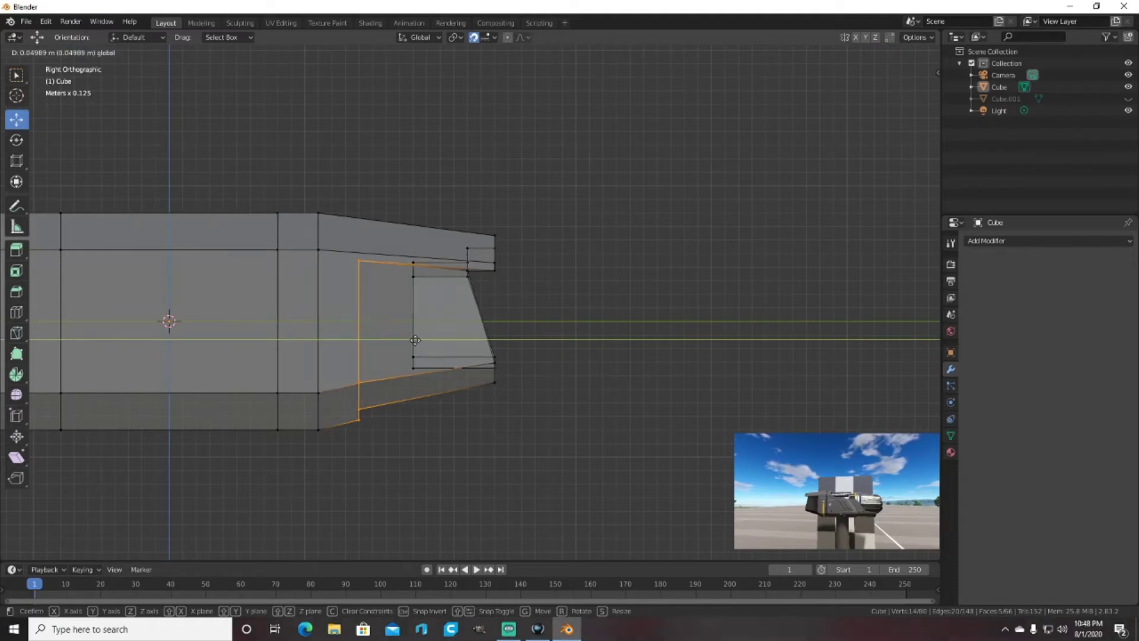
{"action": "mouse_move", "coordinate": [615, 352]}
{"action": "middle_mouse_down"}
{"action": "mouse_move", "coordinate": [394, 338]}
{"action": "mouse_move", "coordinate": [415, 331]}
{"action": "middle_mouse_up"}
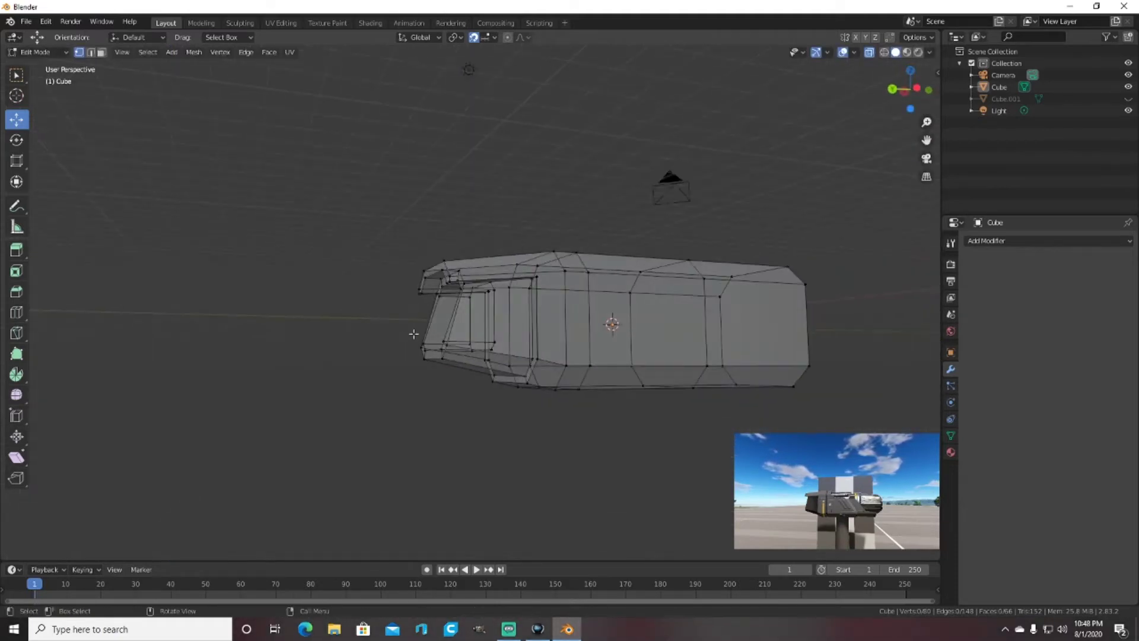
{"action": "key", "text": "alt+z"}
{"action": "mouse_move", "coordinate": [506, 190]}
{"action": "middle_mouse_down"}
{"action": "mouse_move", "coordinate": [470, 204]}
{"action": "mouse_move", "coordinate": [508, 172]}
{"action": "mouse_move", "coordinate": [583, 145]}
{"action": "middle_mouse_up"}
{"action": "key", "text": "KP_3"}
{"action": "key", "text": "alt+z"}
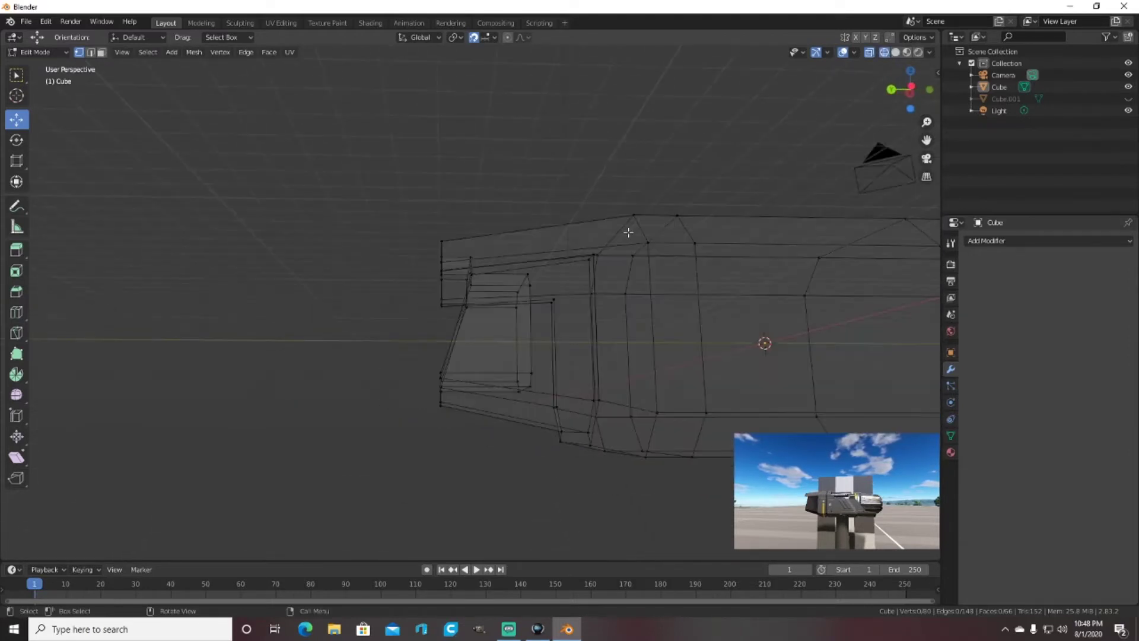
{"action": "scroll", "coordinate": [630, 203], "scroll_direction": "up", "scroll_amount": 2}
Step: Slide the front-end faces back 0.0625 m so the opening sits under an overhanging top
{"action": "left_click_drag", "start_coordinate": [433, 429], "coordinate": [432, 428]}
{"action": "key", "text": "alt+z"}
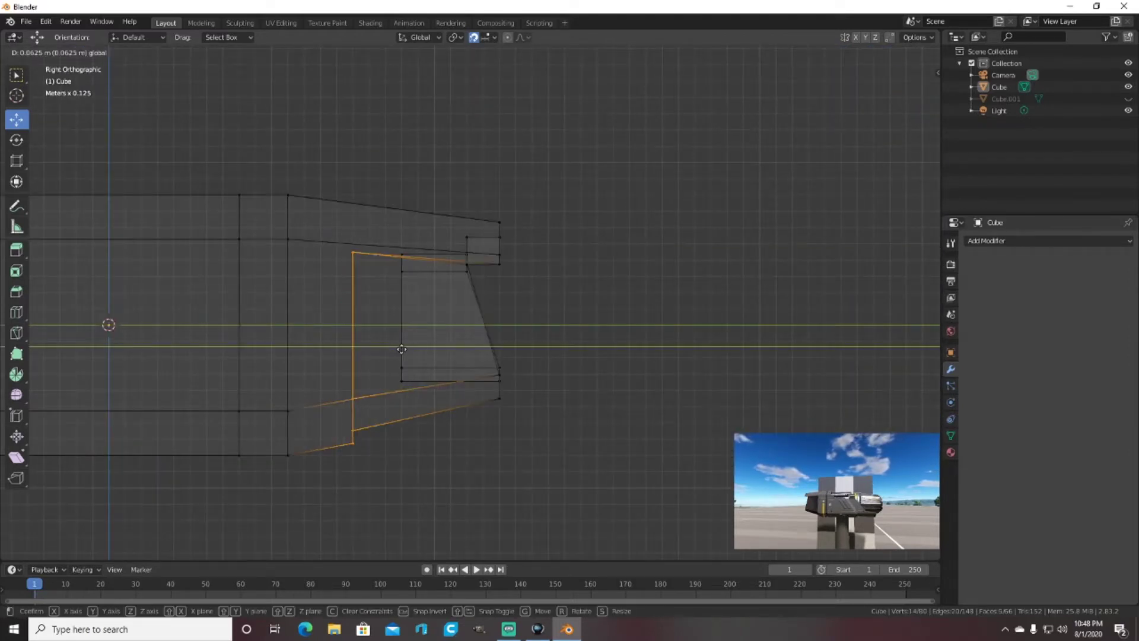
{"action": "mouse_move", "coordinate": [557, 308]}
{"action": "middle_mouse_down"}
{"action": "mouse_move", "coordinate": [443, 292]}
{"action": "mouse_move", "coordinate": [570, 332]}
{"action": "mouse_move", "coordinate": [516, 320]}
{"action": "middle_mouse_up"}
{"action": "key", "text": "alt+z"}
{"action": "key", "text": "alt+z"}
{"action": "left_click_drag", "start_coordinate": [415, 308], "coordinate": [561, 419]}
{"action": "key", "text": "alt+z"}
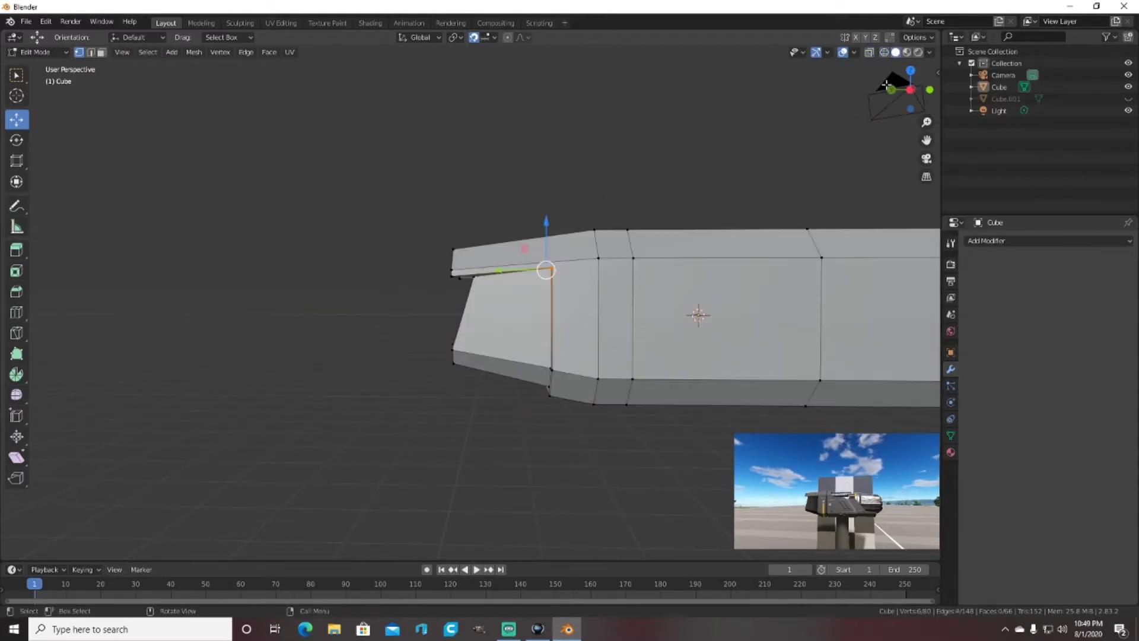
{"action": "scroll", "coordinate": [279, 263], "scroll_direction": "down", "scroll_amount": 3}
{"action": "middle_click_drag", "start_coordinate": [279, 262], "coordinate": [390, 313]}
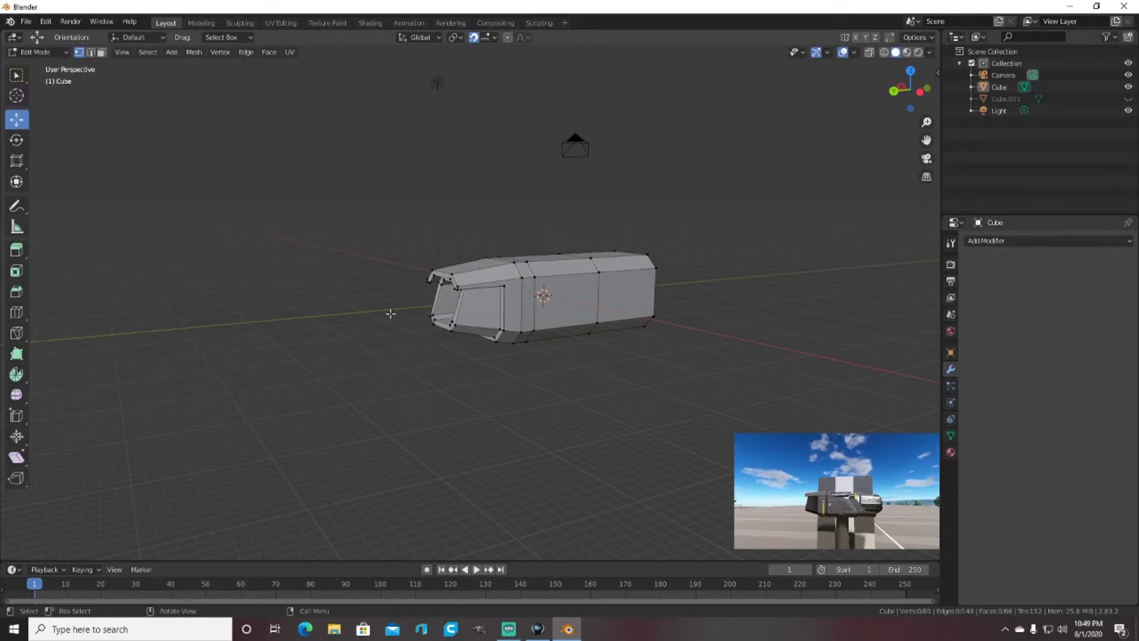
{"action": "mouse_move", "coordinate": [391, 314]}
{"action": "middle_mouse_down"}
{"action": "mouse_move", "coordinate": [503, 345]}
{"action": "mouse_move", "coordinate": [473, 341]}
{"action": "mouse_move", "coordinate": [464, 272]}
{"action": "mouse_move", "coordinate": [524, 256]}
{"action": "middle_mouse_up"}
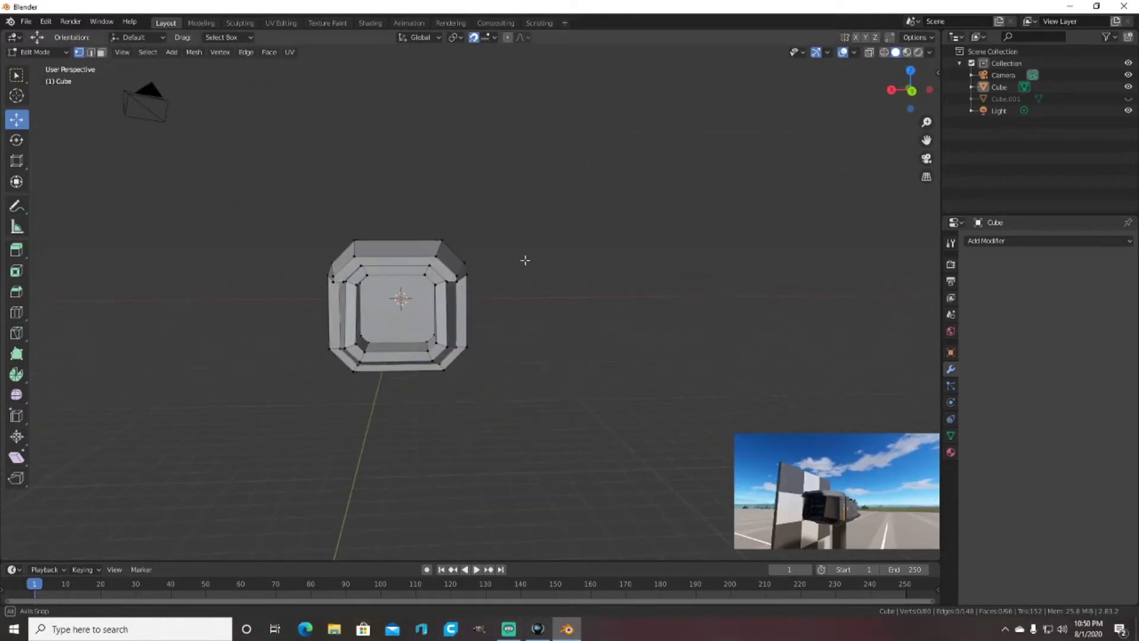
Step: Widen the housing's front-end faces along the X axis
{"action": "key", "text": "KP_1"}
{"action": "left_click_drag", "start_coordinate": [433, 246], "coordinate": [622, 348]}
{"action": "mouse_move", "coordinate": [623, 348]}
{"action": "middle_mouse_down"}
{"action": "mouse_move", "coordinate": [639, 196]}
{"action": "mouse_move", "coordinate": [488, 83]}
{"action": "middle_mouse_up"}
{"action": "key", "text": "s"}
{"action": "key", "text": "x"}
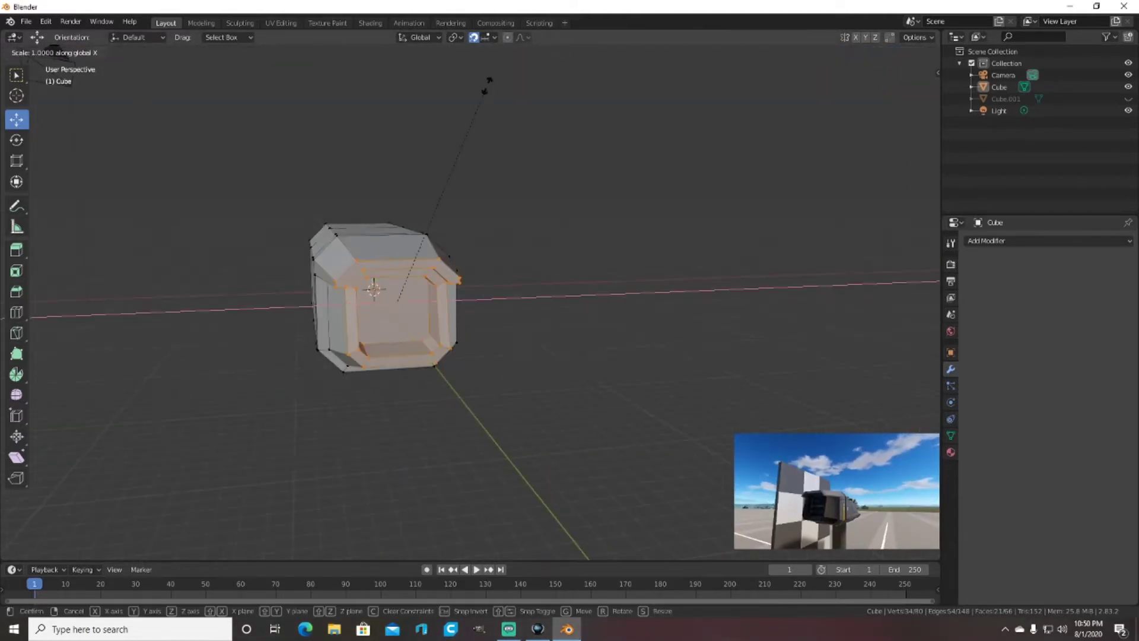
{"action": "left_click", "coordinate": [396, 98]}
{"action": "key", "text": "alt+a"}
{"action": "mouse_move", "coordinate": [396, 97]}
{"action": "middle_mouse_down"}
{"action": "mouse_move", "coordinate": [679, 229]}
{"action": "mouse_move", "coordinate": [633, 284]}
{"action": "mouse_move", "coordinate": [325, 226]}
{"action": "mouse_move", "coordinate": [427, 371]}
{"action": "mouse_move", "coordinate": [557, 339]}
{"action": "mouse_move", "coordinate": [522, 356]}
{"action": "middle_mouse_up"}
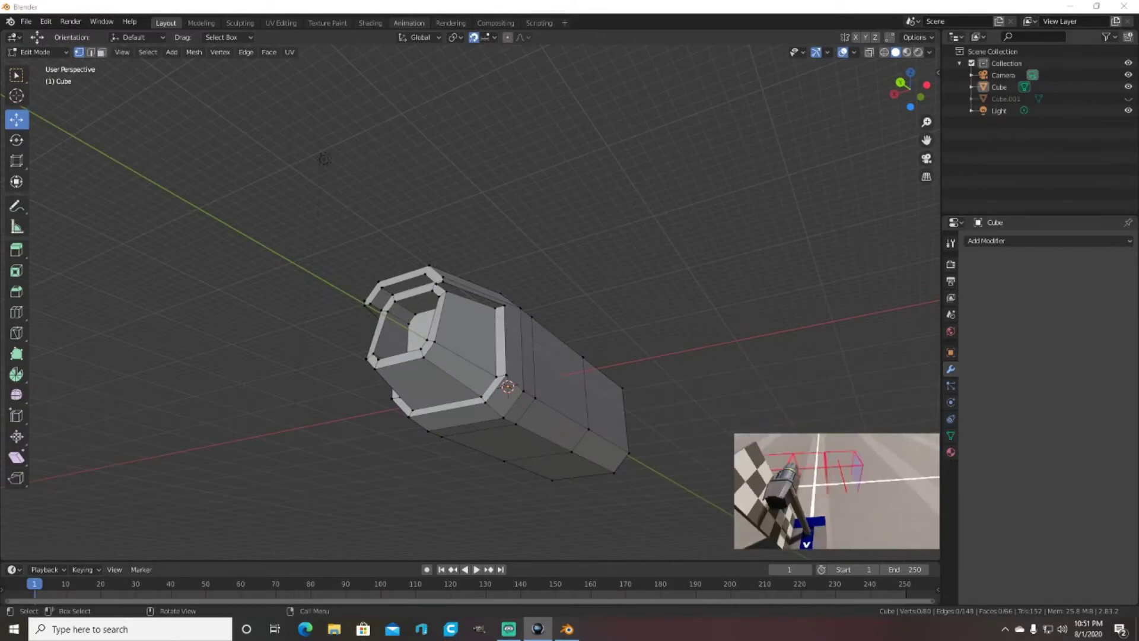
{"action": "mouse_move", "coordinate": [522, 356]}
{"action": "middle_mouse_down"}
{"action": "mouse_move", "coordinate": [490, 127]}
{"action": "mouse_move", "coordinate": [521, 203]}
{"action": "mouse_move", "coordinate": [538, 168]}
{"action": "mouse_move", "coordinate": [322, 386]}
{"action": "mouse_move", "coordinate": [368, 407]}
{"action": "mouse_move", "coordinate": [578, 359]}
{"action": "mouse_move", "coordinate": [590, 331]}
{"action": "mouse_move", "coordinate": [481, 507]}
{"action": "mouse_move", "coordinate": [610, 369]}
{"action": "mouse_move", "coordinate": [554, 399]}
{"action": "mouse_move", "coordinate": [585, 401]}
{"action": "mouse_move", "coordinate": [650, 354]}
{"action": "mouse_move", "coordinate": [522, 254]}
{"action": "mouse_move", "coordinate": [496, 323]}
{"action": "mouse_move", "coordinate": [234, 323]}
{"action": "mouse_move", "coordinate": [201, 290]}
{"action": "middle_mouse_up"}
{"action": "key", "text": "Escape"}
Step: Select the housing's front section, undoing an unwanted linked cavity selection
{"action": "left_click", "coordinate": [270, 437], "text": "shift"}
{"action": "mouse_move", "coordinate": [269, 436]}
{"action": "middle_mouse_down"}
{"action": "mouse_move", "coordinate": [537, 422]}
{"action": "mouse_move", "coordinate": [553, 201]}
{"action": "mouse_move", "coordinate": [363, 293]}
{"action": "mouse_move", "coordinate": [337, 258]}
{"action": "middle_mouse_up"}
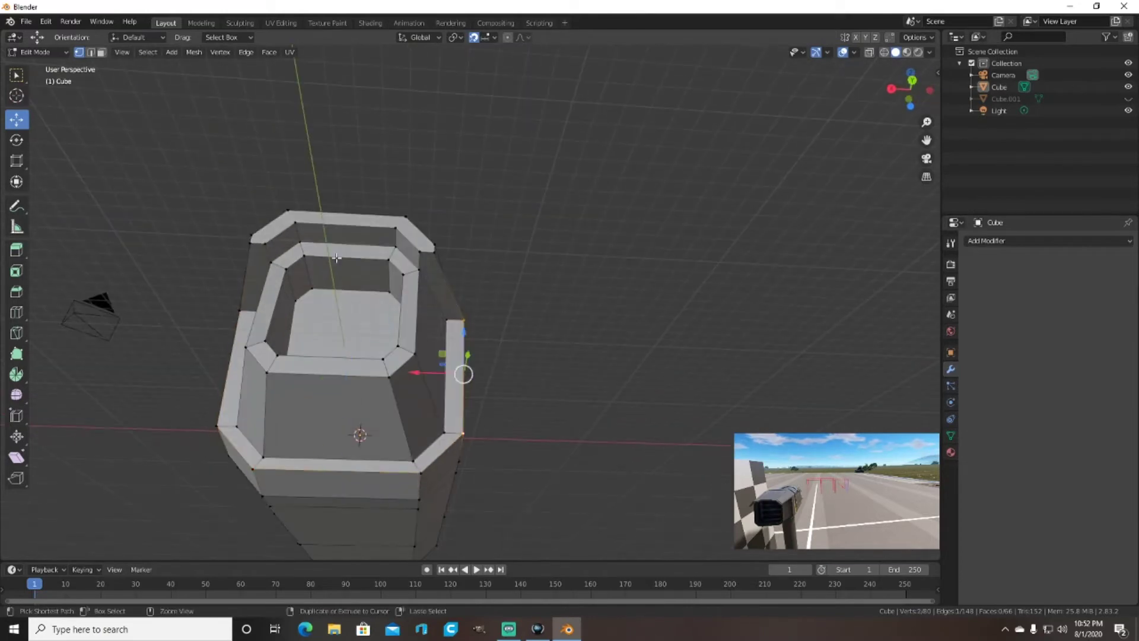
{"action": "key", "text": "l"}
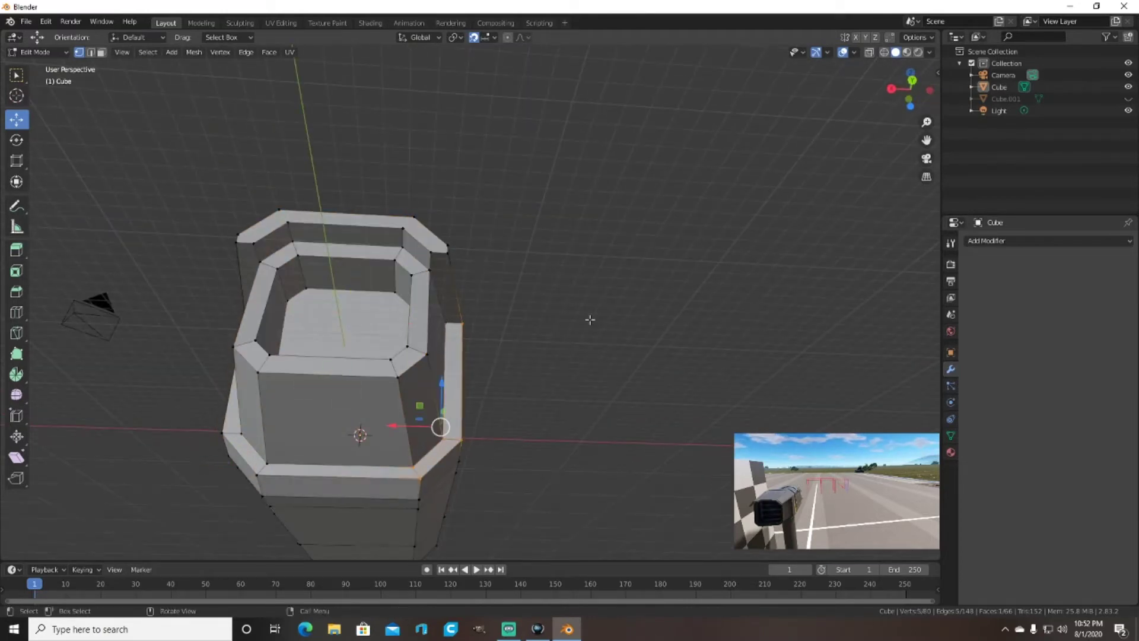
{"action": "left_click", "coordinate": [45, 21]}
{"action": "left_click", "coordinate": [52, 36]}
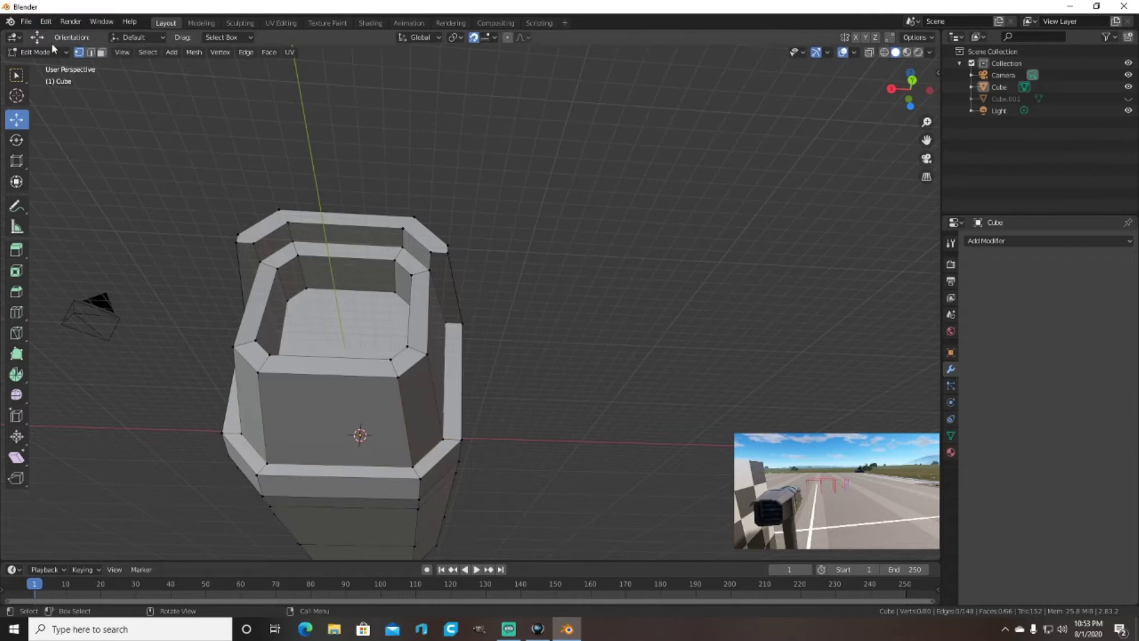
{"action": "mouse_move", "coordinate": [380, 249]}
{"action": "middle_mouse_down"}
{"action": "mouse_move", "coordinate": [412, 208]}
{"action": "mouse_move", "coordinate": [465, 351]}
{"action": "mouse_move", "coordinate": [417, 366]}
{"action": "mouse_move", "coordinate": [346, 348]}
{"action": "mouse_move", "coordinate": [277, 183]}
{"action": "mouse_move", "coordinate": [356, 251]}
{"action": "mouse_move", "coordinate": [399, 336]}
{"action": "mouse_move", "coordinate": [656, 368]}
{"action": "mouse_move", "coordinate": [686, 330]}
{"action": "mouse_move", "coordinate": [378, 449]}
{"action": "mouse_move", "coordinate": [686, 255]}
{"action": "mouse_move", "coordinate": [564, 382]}
{"action": "mouse_move", "coordinate": [557, 368]}
{"action": "mouse_move", "coordinate": [450, 358]}
{"action": "mouse_move", "coordinate": [457, 178]}
{"action": "mouse_move", "coordinate": [490, 376]}
{"action": "mouse_move", "coordinate": [568, 368]}
{"action": "mouse_move", "coordinate": [688, 172]}
{"action": "mouse_move", "coordinate": [681, 206]}
{"action": "middle_mouse_up"}
{"action": "key", "text": "ctrl+z"}
Step: Scale the front opening section up about 1.08 along X so it flares beyond the body
{"action": "key", "text": "alt+z"}
{"action": "left_click", "coordinate": [589, 384]}
{"action": "left_click", "coordinate": [895, 55]}
{"action": "key", "text": "s"}
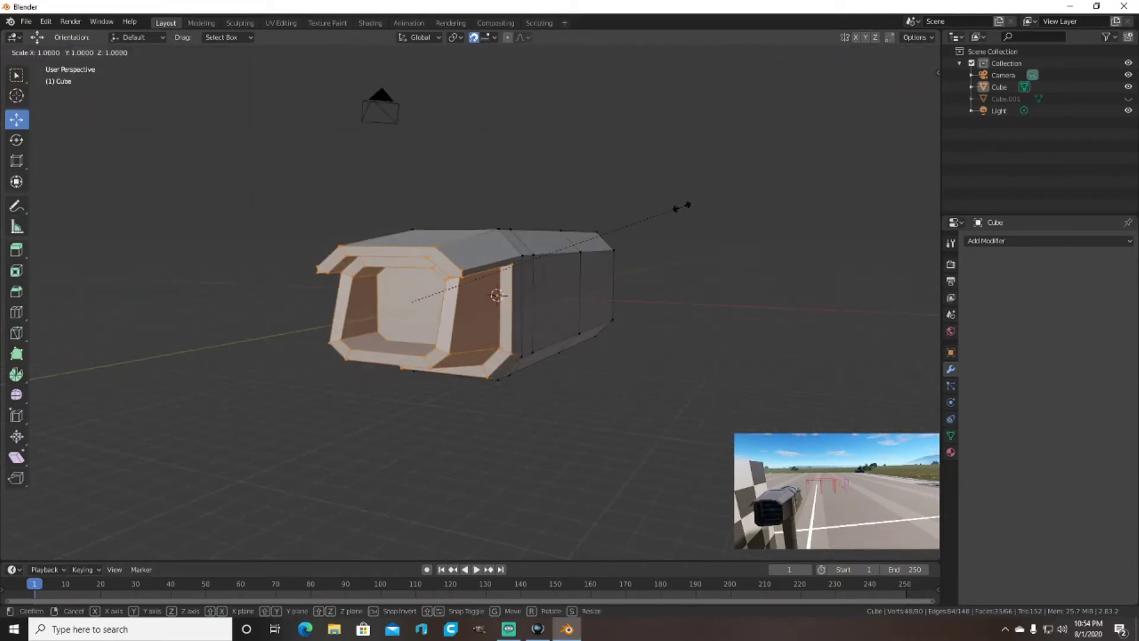
{"action": "left_click", "coordinate": [619, 233]}
{"action": "mouse_move", "coordinate": [619, 233]}
{"action": "middle_mouse_down"}
{"action": "mouse_move", "coordinate": [664, 229]}
{"action": "mouse_move", "coordinate": [646, 138]}
{"action": "mouse_move", "coordinate": [659, 232]}
{"action": "middle_mouse_up"}
{"action": "mouse_move", "coordinate": [297, 350]}
{"action": "middle_mouse_down"}
{"action": "mouse_move", "coordinate": [383, 332]}
{"action": "mouse_move", "coordinate": [841, 127]}
{"action": "middle_mouse_up"}
{"action": "left_click", "coordinate": [394, 328]}
{"action": "left_click", "coordinate": [669, 472]}
{"action": "mouse_move", "coordinate": [669, 473]}
{"action": "middle_mouse_down"}
{"action": "mouse_move", "coordinate": [603, 302]}
{"action": "mouse_move", "coordinate": [610, 238]}
{"action": "middle_mouse_up"}
{"action": "left_click", "coordinate": [603, 303]}
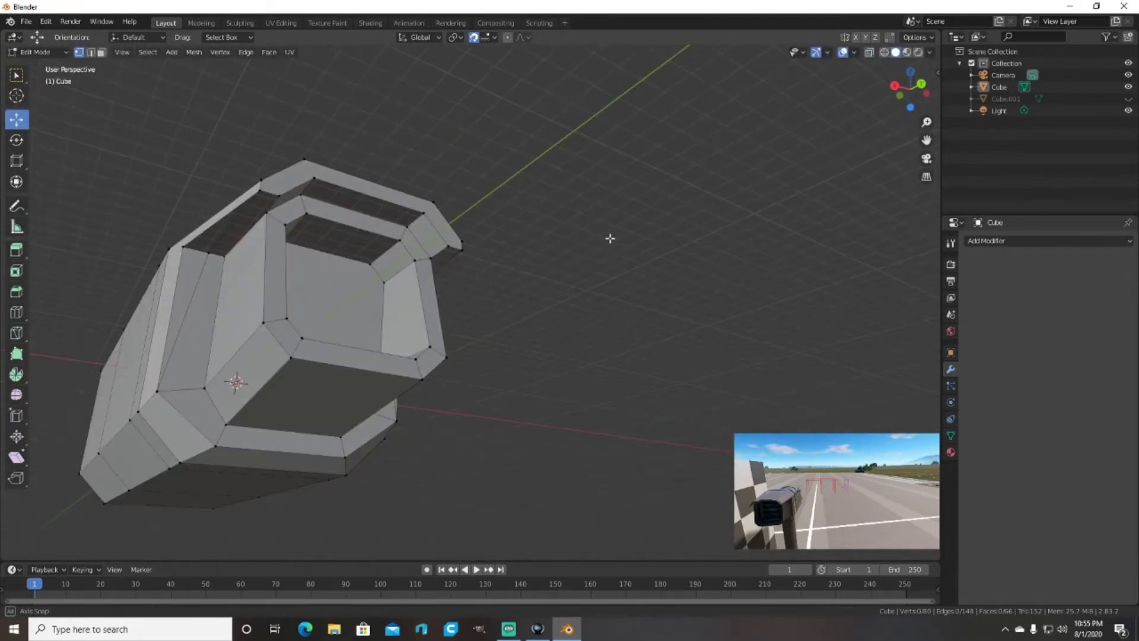
Step: Select the faces of the flared front end in wireframe display
{"action": "key", "text": "a"}
{"action": "key", "text": "alt+a"}
{"action": "scroll", "coordinate": [641, 285], "scroll_direction": "up", "scroll_amount": 3}
{"action": "mouse_move", "coordinate": [641, 284]}
{"action": "middle_mouse_down"}
{"action": "mouse_move", "coordinate": [132, 316]}
{"action": "mouse_move", "coordinate": [353, 143]}
{"action": "mouse_move", "coordinate": [574, 183]}
{"action": "middle_mouse_up"}
{"action": "key", "text": "shift+z"}
{"action": "key", "text": "ctrl+l"}
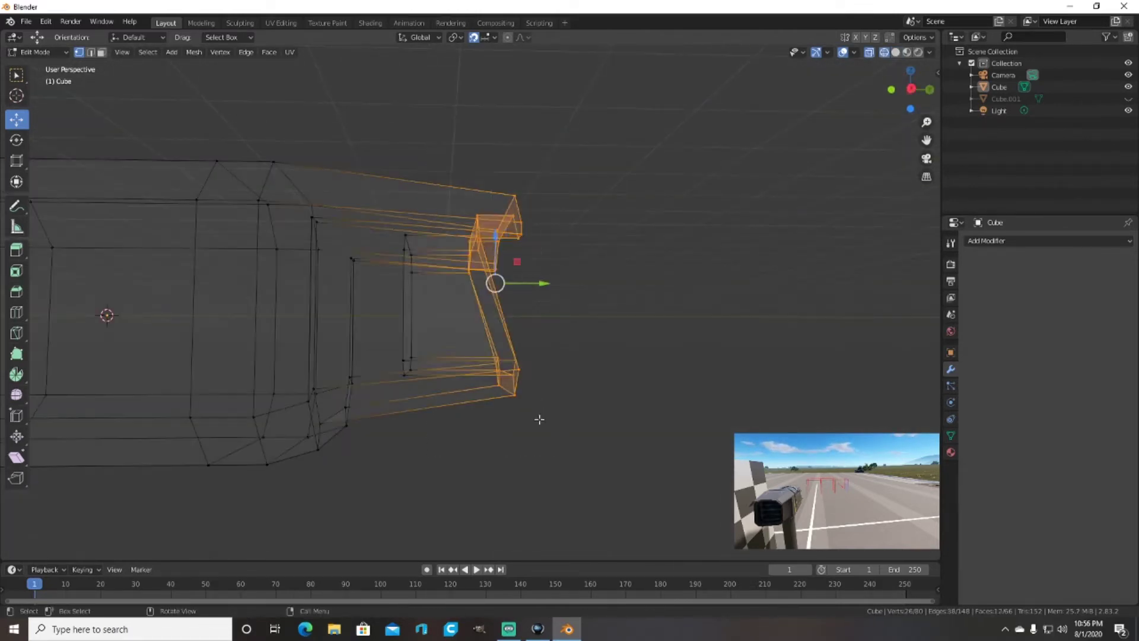
{"action": "middle_click_drag", "start_coordinate": [539, 415], "coordinate": [633, 220]}
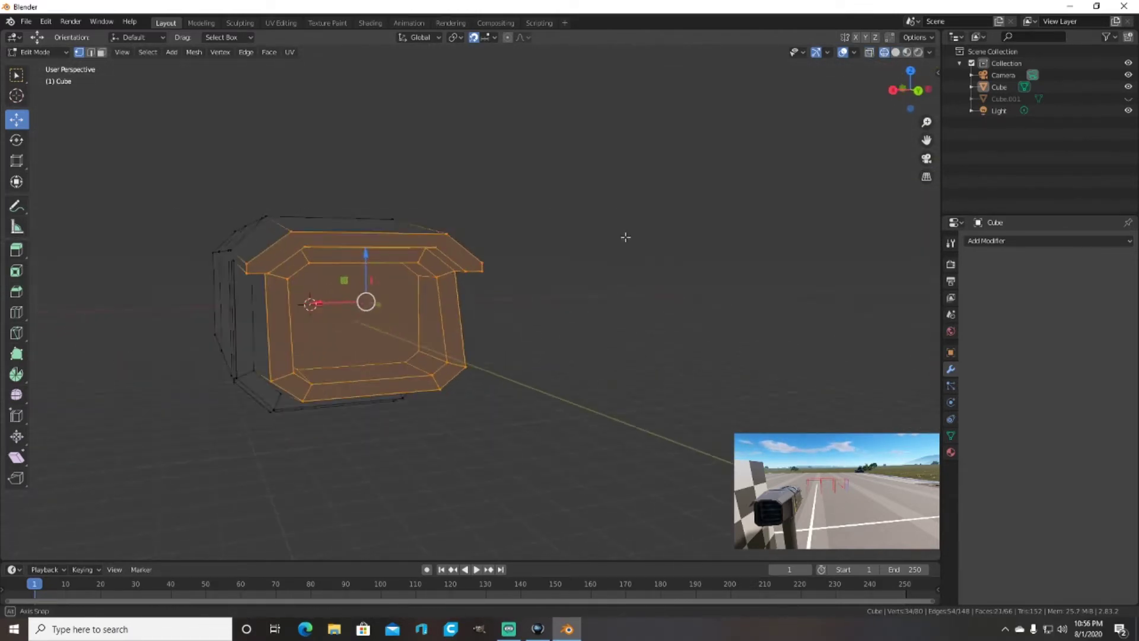
{"action": "mouse_move", "coordinate": [593, 245]}
{"action": "middle_mouse_down"}
{"action": "mouse_move", "coordinate": [529, 153]}
{"action": "mouse_move", "coordinate": [648, 216]}
{"action": "mouse_move", "coordinate": [660, 266]}
{"action": "mouse_move", "coordinate": [295, 235]}
{"action": "middle_mouse_up"}
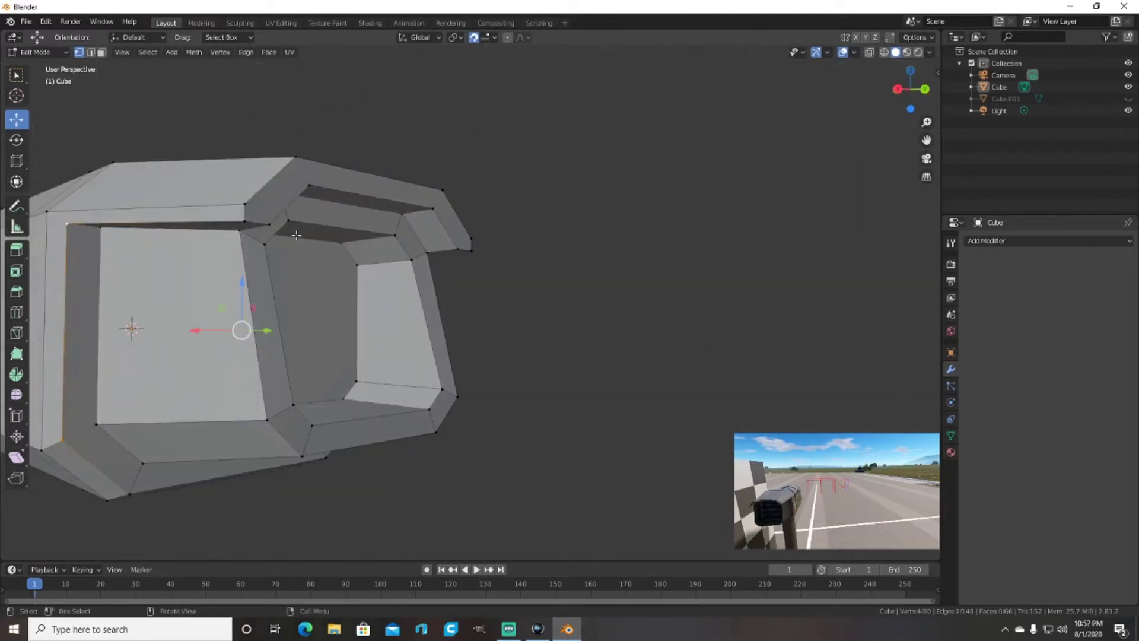
Step: In Top view, scale the flared front side faces inward to taper them
{"action": "key", "text": "KP_7"}
{"action": "left_click", "coordinate": [884, 52]}
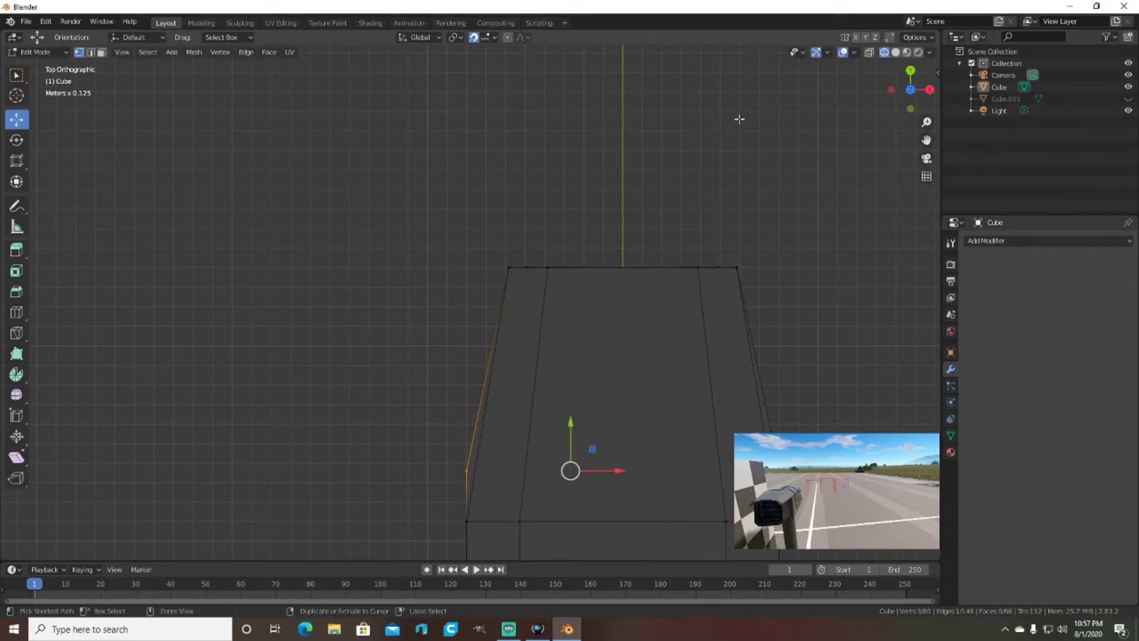
{"action": "key", "text": "s"}
{"action": "left_click", "coordinate": [688, 219]}
{"action": "middle_click_drag", "start_coordinate": [688, 219], "coordinate": [738, 152]}
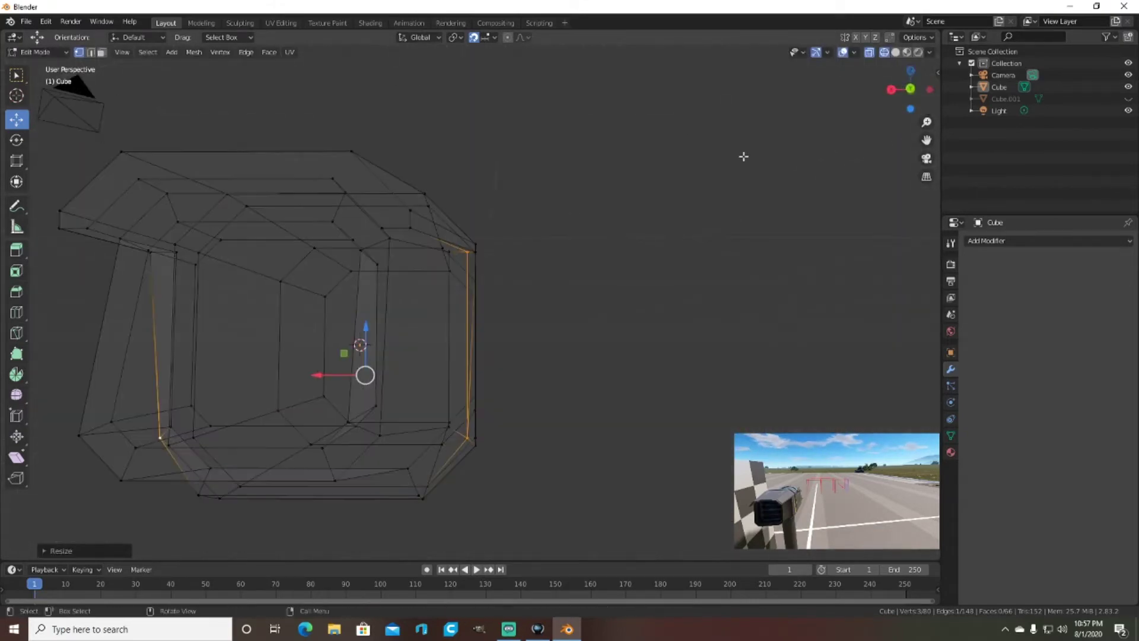
{"action": "key", "text": "shift+z"}
{"action": "mouse_move", "coordinate": [660, 193]}
{"action": "middle_mouse_down"}
{"action": "mouse_move", "coordinate": [615, 176]}
{"action": "mouse_move", "coordinate": [639, 265]}
{"action": "mouse_move", "coordinate": [692, 211]}
{"action": "mouse_move", "coordinate": [595, 200]}
{"action": "mouse_move", "coordinate": [528, 252]}
{"action": "middle_mouse_up"}
Step: Inspect the front opening's corner vertex from a see-through top view
{"action": "scroll", "coordinate": [272, 393], "scroll_direction": "up", "scroll_amount": 5}
{"action": "mouse_move", "coordinate": [272, 393]}
{"action": "middle_mouse_down"}
{"action": "mouse_move", "coordinate": [349, 407]}
{"action": "mouse_move", "coordinate": [229, 267]}
{"action": "mouse_move", "coordinate": [152, 209]}
{"action": "middle_mouse_up"}
{"action": "left_click", "coordinate": [152, 209]}
{"action": "mouse_move", "coordinate": [249, 266]}
{"action": "middle_mouse_down"}
{"action": "mouse_move", "coordinate": [165, 347]}
{"action": "mouse_move", "coordinate": [178, 296]}
{"action": "mouse_move", "coordinate": [158, 262]}
{"action": "mouse_move", "coordinate": [356, 285]}
{"action": "middle_mouse_up"}
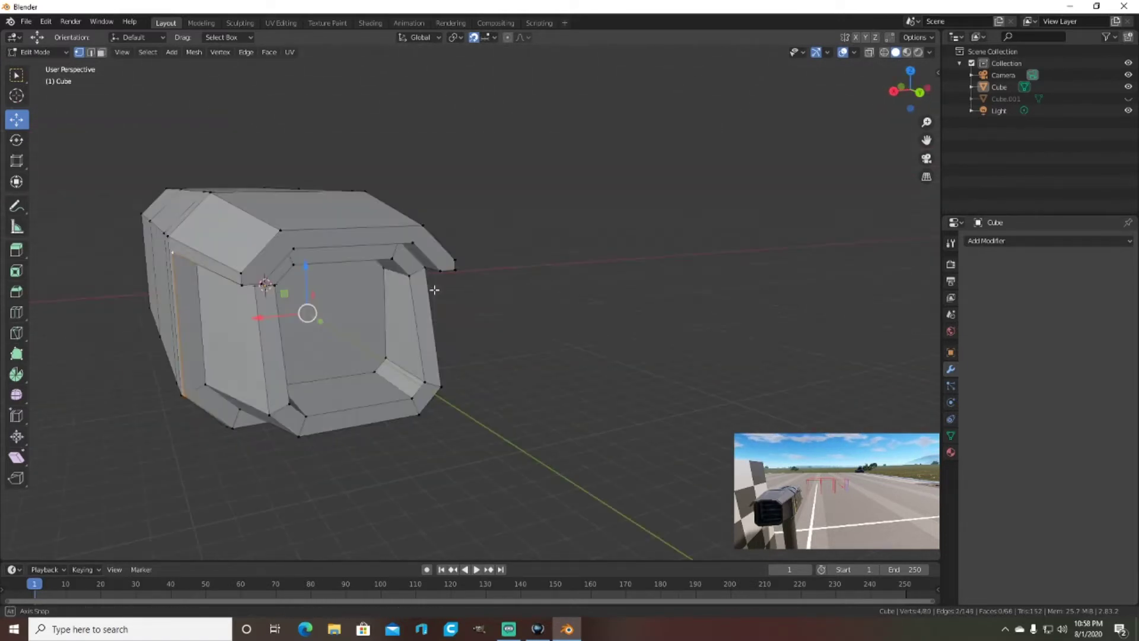
{"action": "key", "text": "KP_7"}
{"action": "key", "text": "alt+z"}
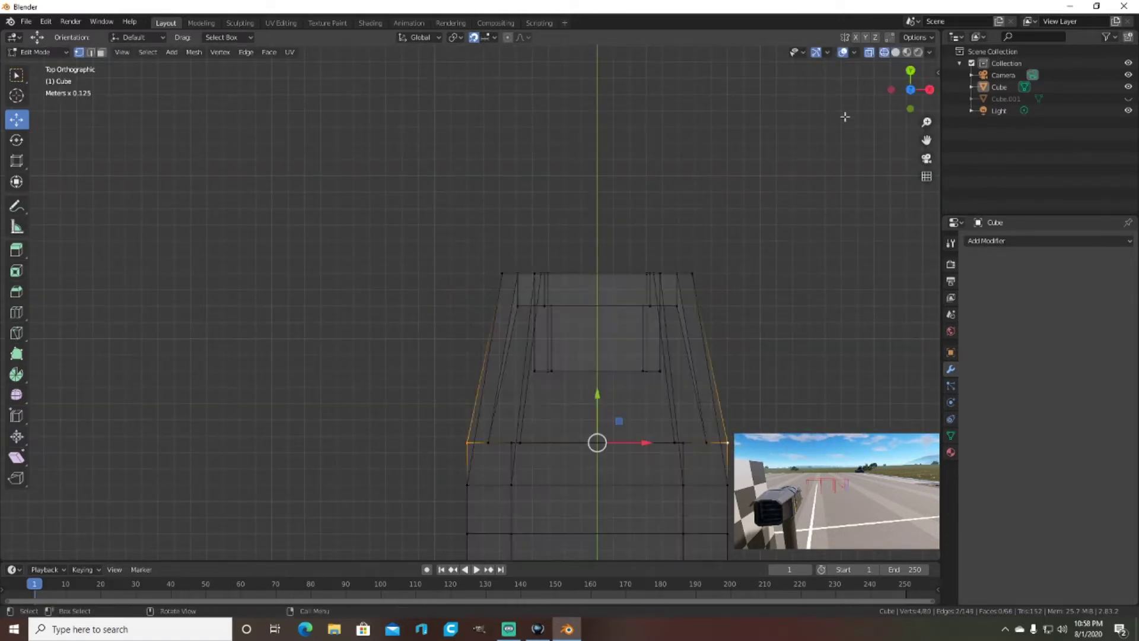
{"action": "mouse_move", "coordinate": [780, 210]}
{"action": "middle_mouse_down"}
{"action": "mouse_move", "coordinate": [539, 129]}
{"action": "mouse_move", "coordinate": [665, 201]}
{"action": "mouse_move", "coordinate": [682, 181]}
{"action": "middle_mouse_up"}
{"action": "key", "text": "alt+z"}
{"action": "scroll", "coordinate": [664, 201], "scroll_direction": "up", "scroll_amount": 5}
Step: Delete the stray face in the housing's top strip
{"action": "key", "text": "alt+a"}
{"action": "mouse_move", "coordinate": [575, 280]}
{"action": "middle_mouse_down"}
{"action": "mouse_move", "coordinate": [583, 290]}
{"action": "mouse_move", "coordinate": [465, 319]}
{"action": "middle_mouse_up"}
{"action": "mouse_move", "coordinate": [529, 288]}
{"action": "middle_mouse_down"}
{"action": "mouse_move", "coordinate": [521, 270]}
{"action": "mouse_move", "coordinate": [285, 341]}
{"action": "middle_mouse_up"}
{"action": "scroll", "coordinate": [607, 289], "scroll_direction": "down", "scroll_amount": 5}
{"action": "left_click", "coordinate": [284, 341]}
{"action": "key", "text": "x"}
{"action": "scroll", "coordinate": [529, 301], "scroll_direction": "up", "scroll_amount": 5}
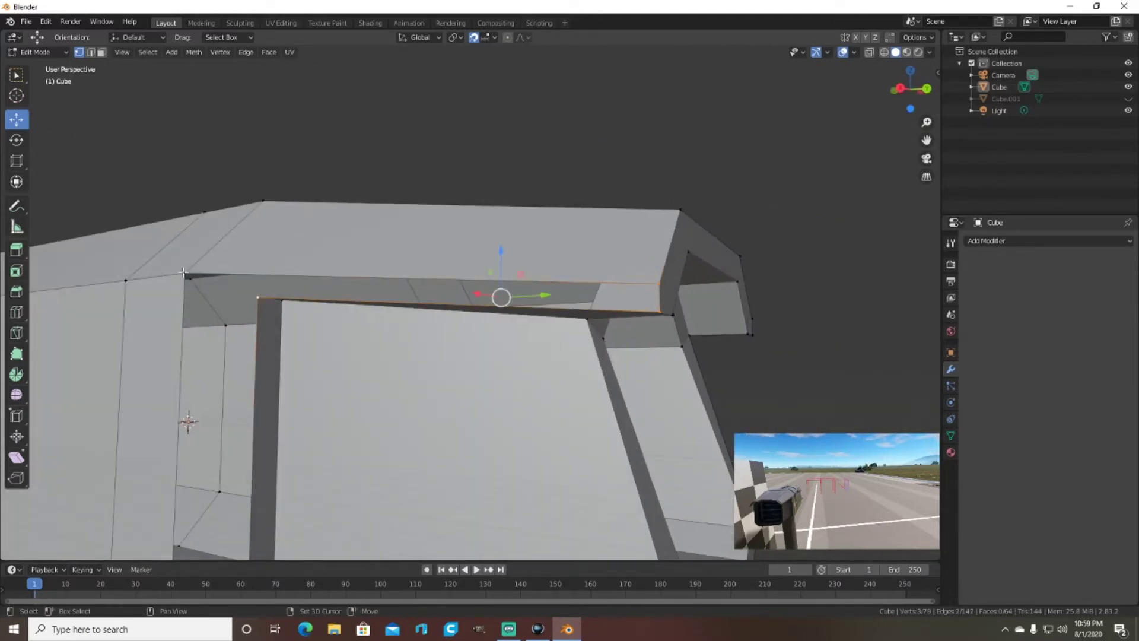
Step: Fill the gaps along the top strip with new faces
{"action": "key", "text": "f"}
{"action": "scroll", "coordinate": [183, 273], "scroll_direction": "down", "scroll_amount": 5}
{"action": "scroll", "coordinate": [356, 415], "scroll_direction": "up", "scroll_amount": 3}
{"action": "left_click", "coordinate": [321, 525]}
{"action": "left_click", "coordinate": [336, 306], "text": "shift"}
{"action": "key", "text": "f"}
{"action": "middle_click_drag", "start_coordinate": [336, 306], "coordinate": [555, 236]}
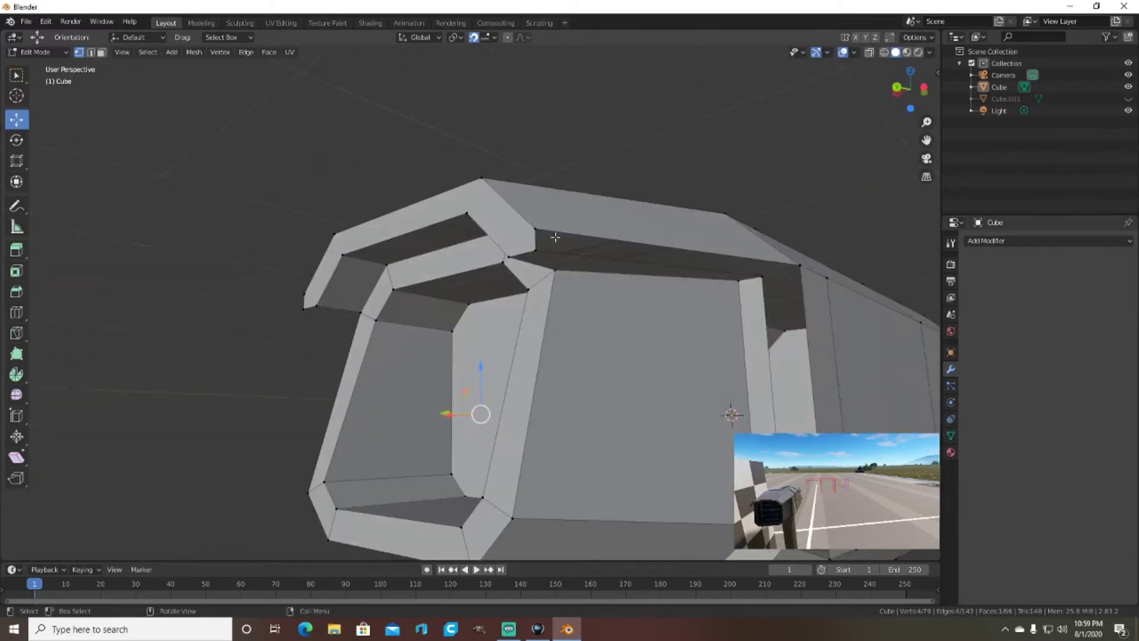
{"action": "key", "text": "f"}
{"action": "middle_click_drag", "start_coordinate": [765, 276], "coordinate": [721, 382]}
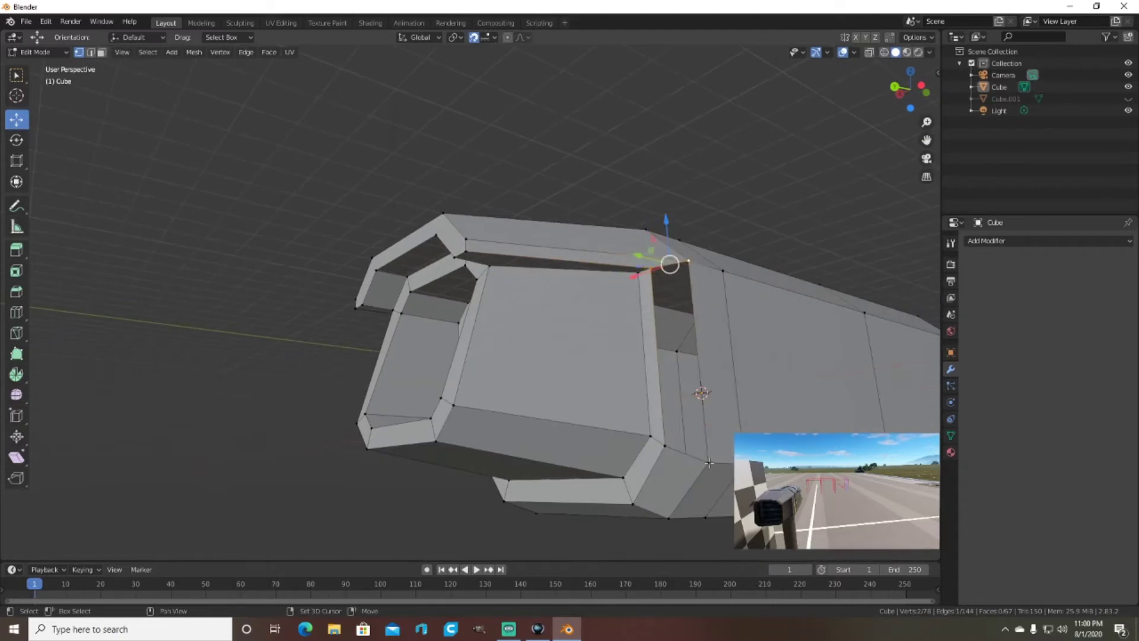
{"action": "key", "text": "f"}
{"action": "middle_click_drag", "start_coordinate": [709, 462], "coordinate": [612, 242]}
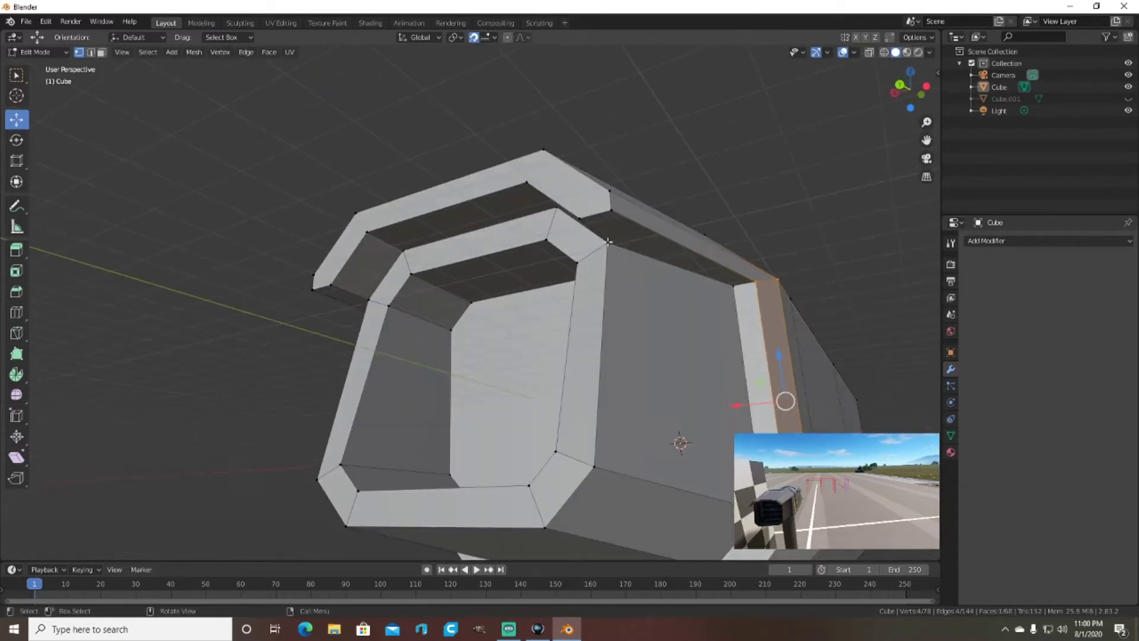
{"action": "mouse_move", "coordinate": [732, 287]}
{"action": "middle_mouse_down"}
{"action": "mouse_move", "coordinate": [846, 333]}
{"action": "mouse_move", "coordinate": [822, 363]}
{"action": "mouse_move", "coordinate": [839, 394]}
{"action": "mouse_move", "coordinate": [826, 356]}
{"action": "mouse_move", "coordinate": [842, 313]}
{"action": "middle_mouse_up"}
{"action": "key", "text": "alt+a"}
Step: Move the rim corner vertices into place
{"action": "scroll", "coordinate": [842, 313], "scroll_direction": "up", "scroll_amount": 2}
{"action": "left_click_drag", "start_coordinate": [663, 165], "coordinate": [611, 217]}
{"action": "mouse_move", "coordinate": [611, 217]}
{"action": "middle_mouse_down"}
{"action": "mouse_move", "coordinate": [599, 142]}
{"action": "mouse_move", "coordinate": [370, 206]}
{"action": "middle_mouse_up"}
{"action": "key", "text": "g"}
{"action": "left_click", "coordinate": [584, 153]}
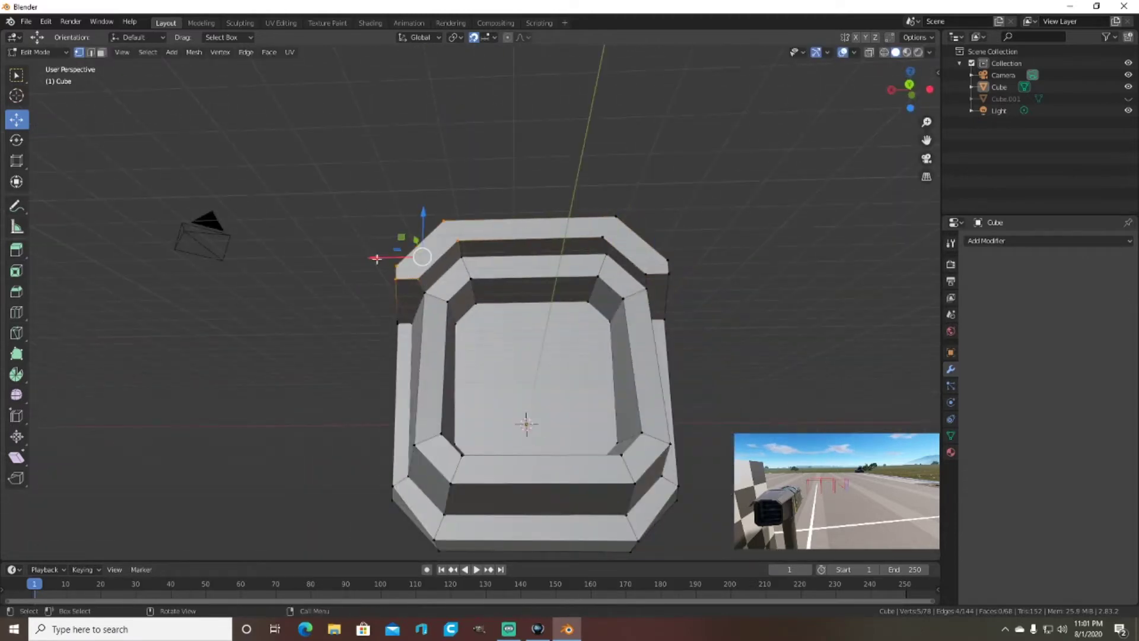
{"action": "mouse_move", "coordinate": [402, 258]}
{"action": "middle_mouse_down"}
{"action": "mouse_move", "coordinate": [869, 60]}
{"action": "mouse_move", "coordinate": [506, 84]}
{"action": "mouse_move", "coordinate": [473, 117]}
{"action": "mouse_move", "coordinate": [734, 191]}
{"action": "mouse_move", "coordinate": [697, 117]}
{"action": "mouse_move", "coordinate": [652, 178]}
{"action": "middle_mouse_up"}
{"action": "key", "text": "alt+a"}
Step: Narrow the front bottom edge along X to 0.93
{"action": "left_click", "coordinate": [574, 438]}
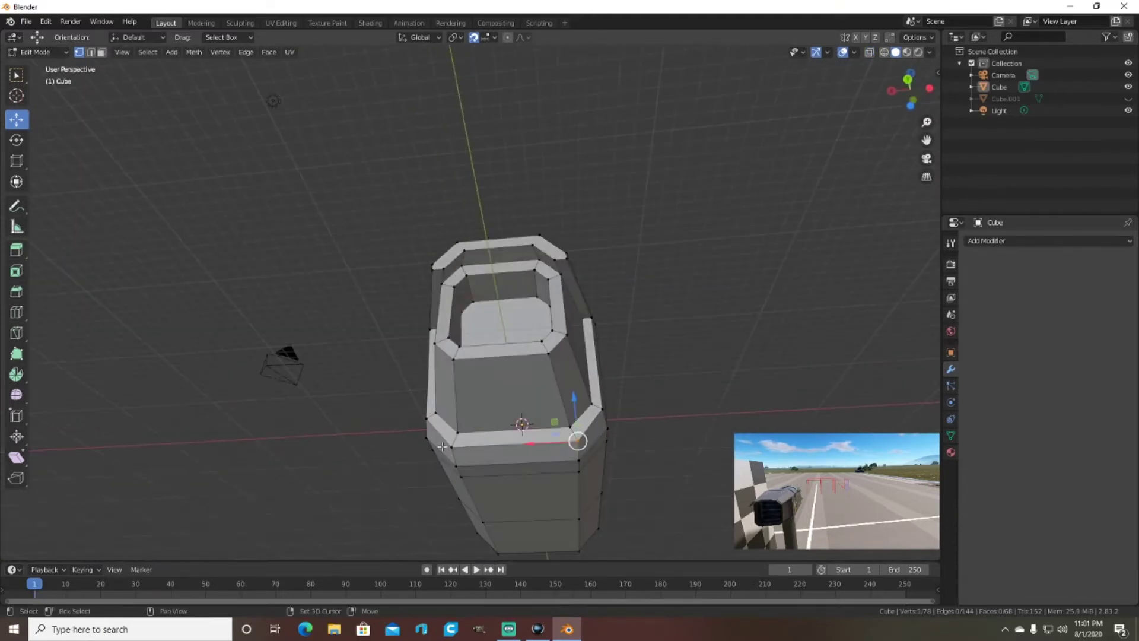
{"action": "left_click", "coordinate": [454, 446], "text": "shift"}
{"action": "key", "text": "s"}
{"action": "key", "text": "x"}
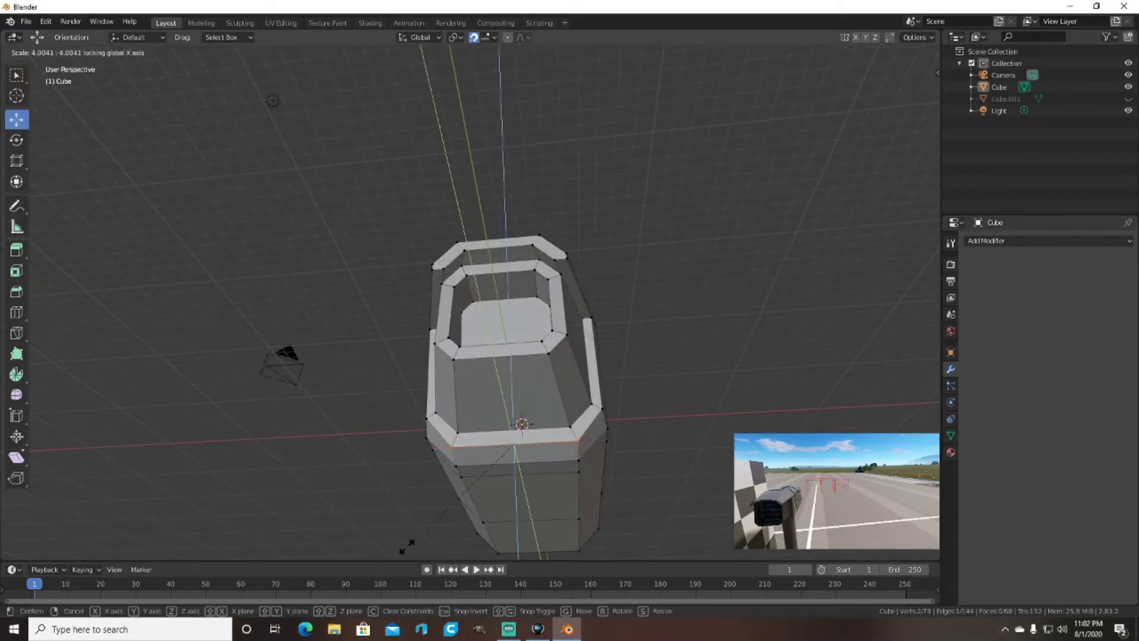
{"action": "left_click", "coordinate": [407, 545]}
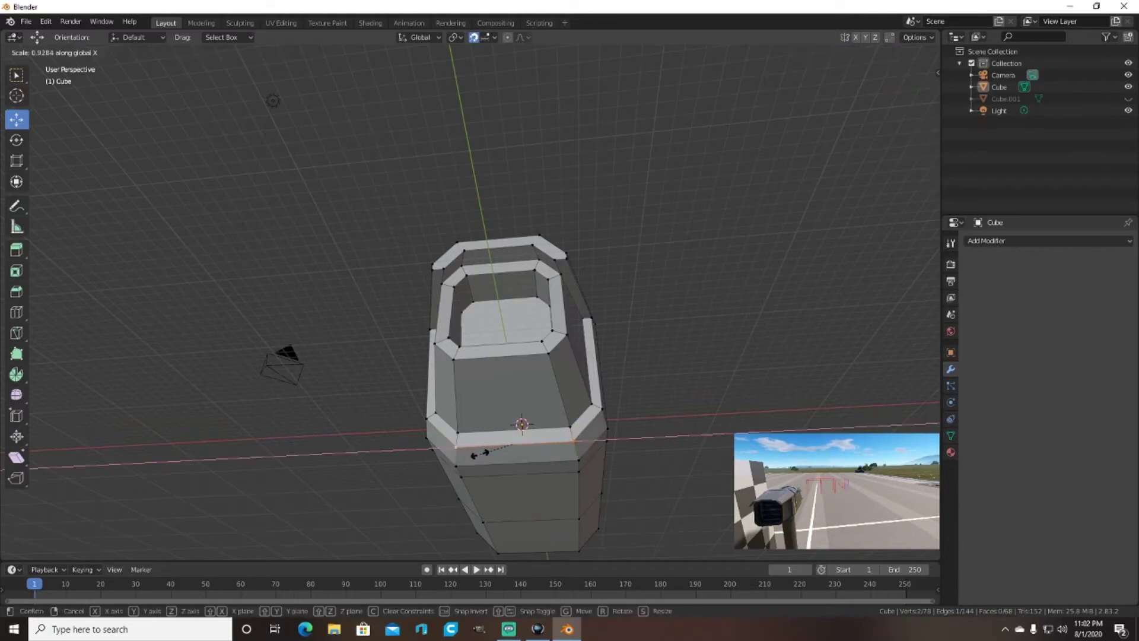
{"action": "left_click", "coordinate": [479, 454]}
{"action": "mouse_move", "coordinate": [653, 427]}
{"action": "middle_mouse_down"}
{"action": "mouse_move", "coordinate": [522, 433]}
{"action": "mouse_move", "coordinate": [478, 465]}
{"action": "mouse_move", "coordinate": [747, 410]}
{"action": "mouse_move", "coordinate": [31, 329]}
{"action": "middle_mouse_up"}
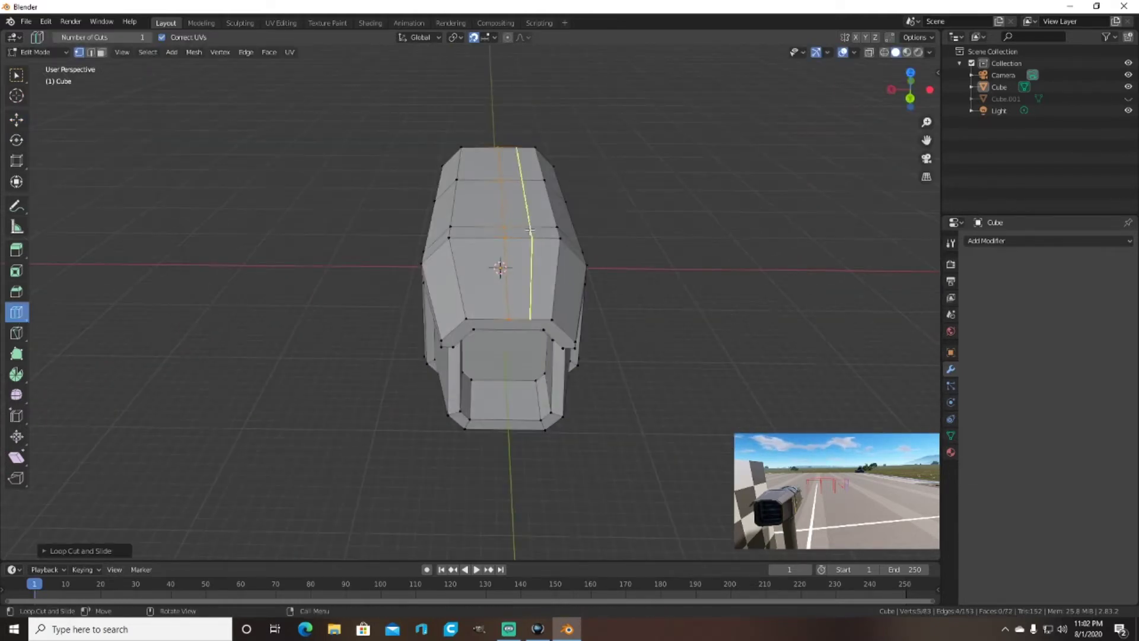
Step: Add a loop cut across the inner top band with Number of Cuts set to 4
{"action": "left_click", "coordinate": [44, 552]}
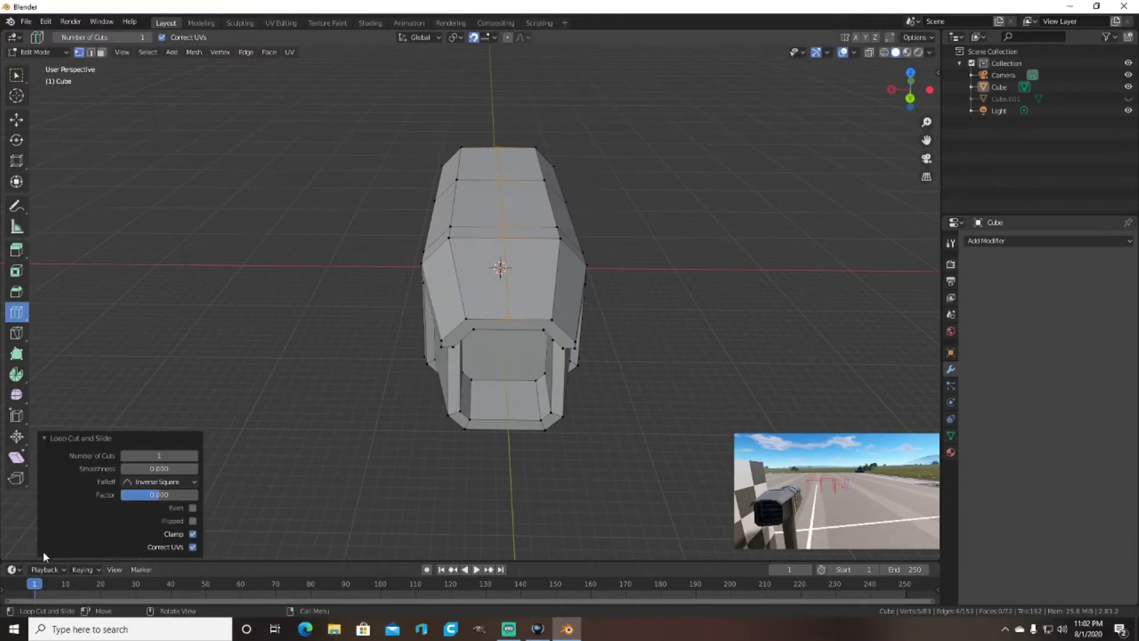
{"action": "right_click", "coordinate": [197, 462]}
{"action": "left_click", "coordinate": [17, 76]}
{"action": "middle_click_drag", "start_coordinate": [639, 326], "coordinate": [311, 225]}
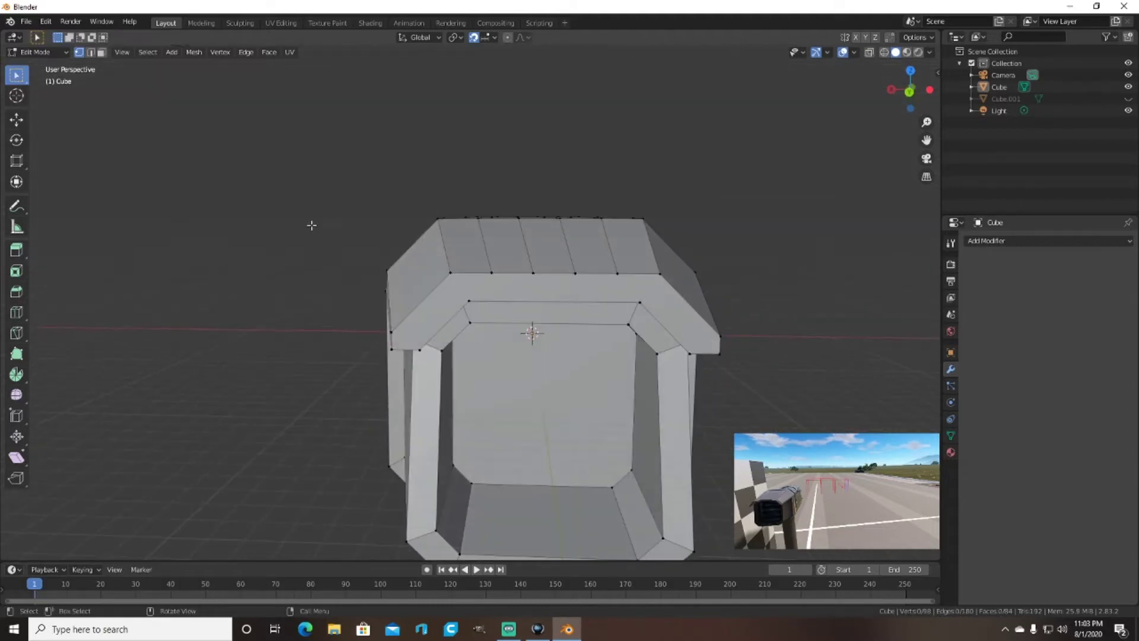
{"action": "middle_click_drag", "start_coordinate": [52, 314], "coordinate": [534, 415]}
{"action": "left_click", "coordinate": [545, 267]}
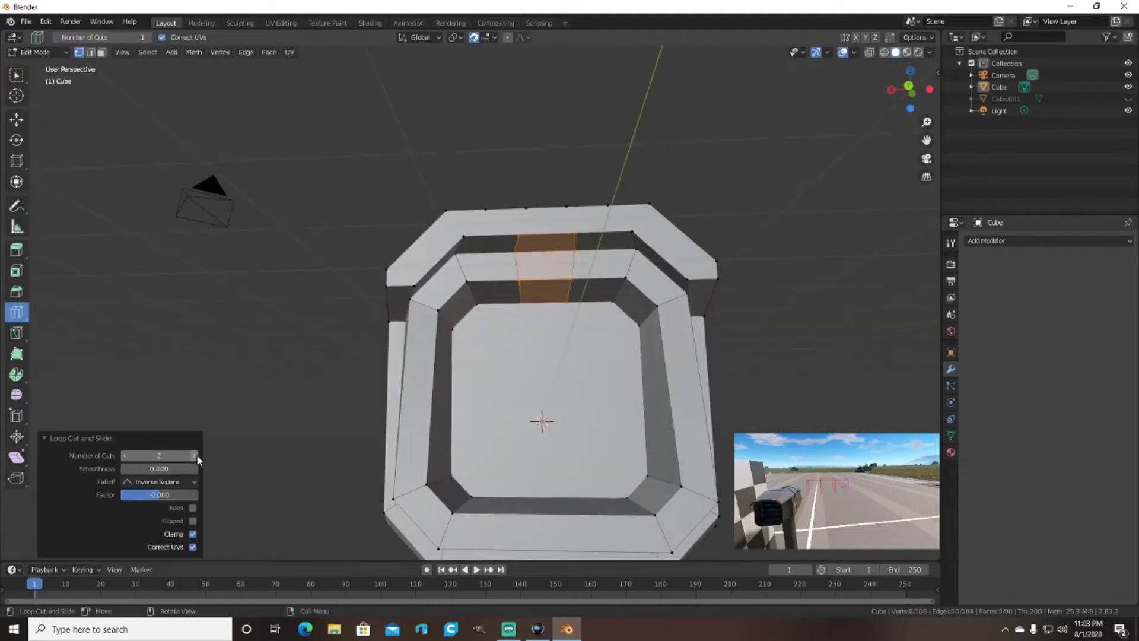
{"action": "scroll", "coordinate": [198, 460], "scroll_direction": "down", "scroll_amount": 1, "text": "ctrl"}
{"action": "middle_click_drag", "start_coordinate": [198, 460], "coordinate": [245, 363]}
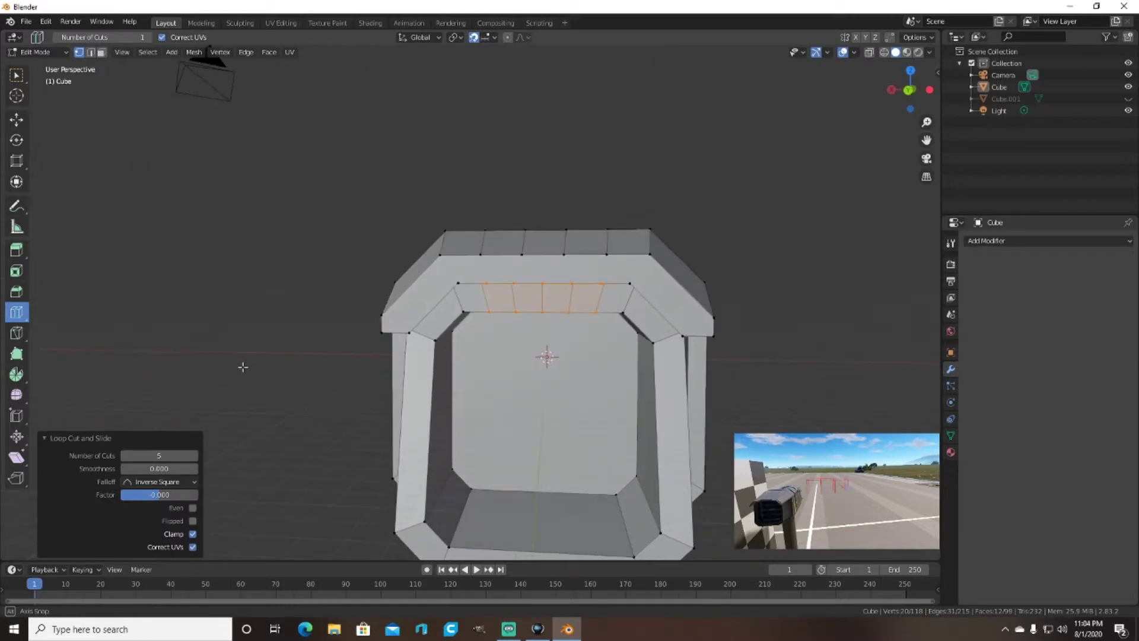
{"action": "scroll", "coordinate": [159, 455], "scroll_direction": "down", "scroll_amount": 1, "text": "ctrl"}
{"action": "middle_click_drag", "start_coordinate": [159, 455], "coordinate": [231, 231]}
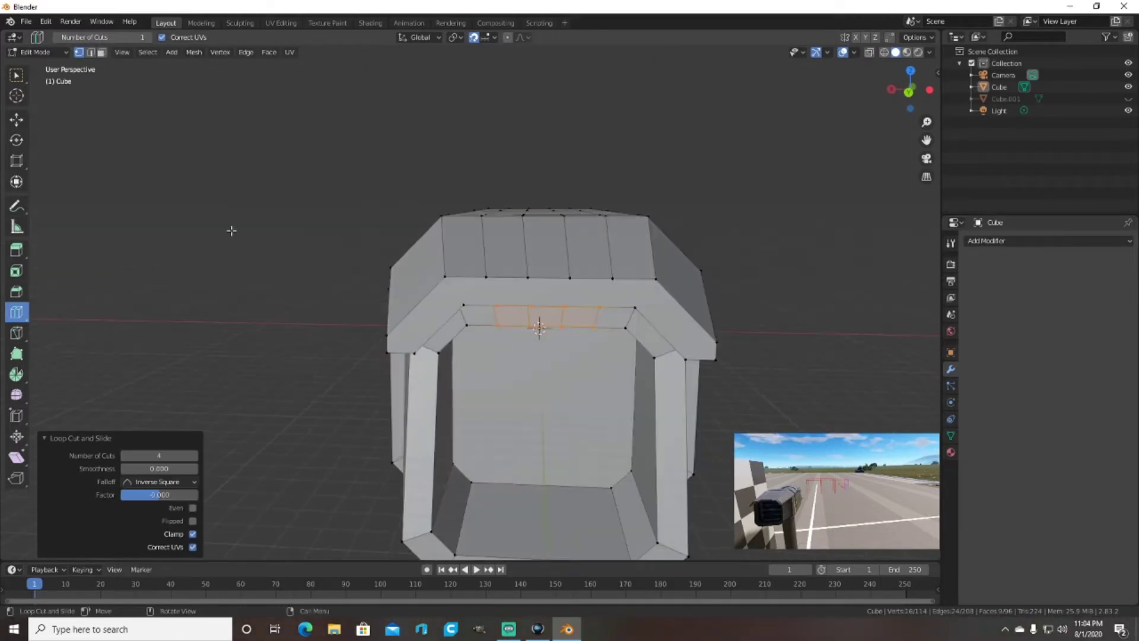
{"action": "key", "text": "w"}
{"action": "left_click", "coordinate": [192, 302]}
{"action": "middle_click_drag", "start_coordinate": [191, 302], "coordinate": [186, 269]}
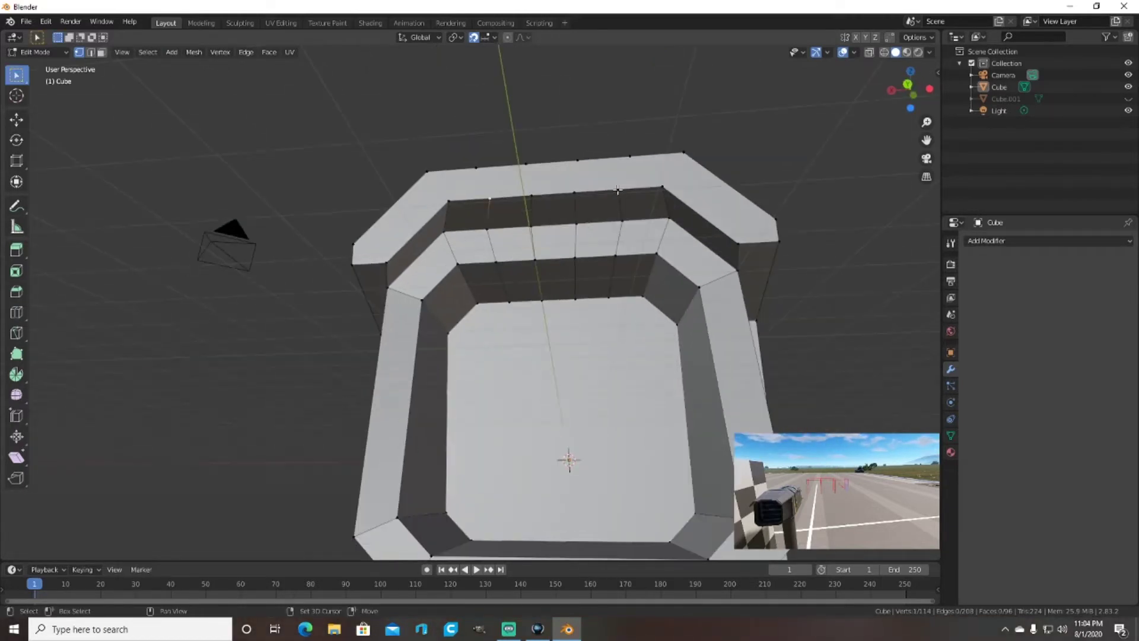
Step: Check the four cuts from Top and side orthographic views, toggling X-ray
{"action": "key", "text": "KP_7"}
{"action": "left_click", "coordinate": [885, 54]}
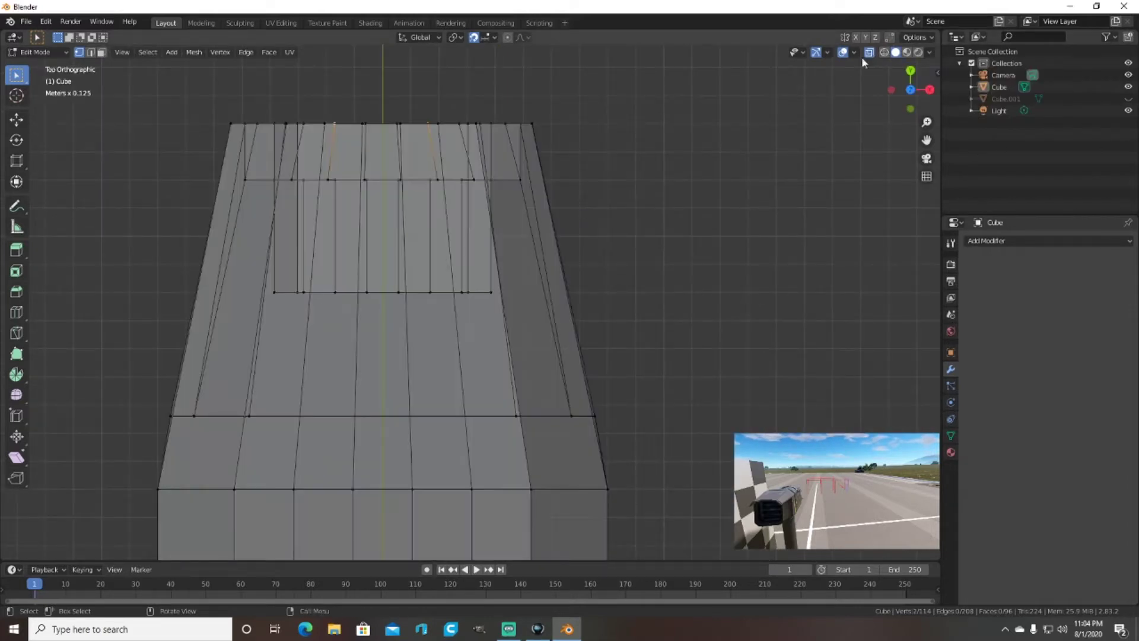
{"action": "left_click", "coordinate": [895, 52]}
{"action": "middle_click_drag", "start_coordinate": [603, 147], "coordinate": [426, 107]}
{"action": "key", "text": "KP_3"}
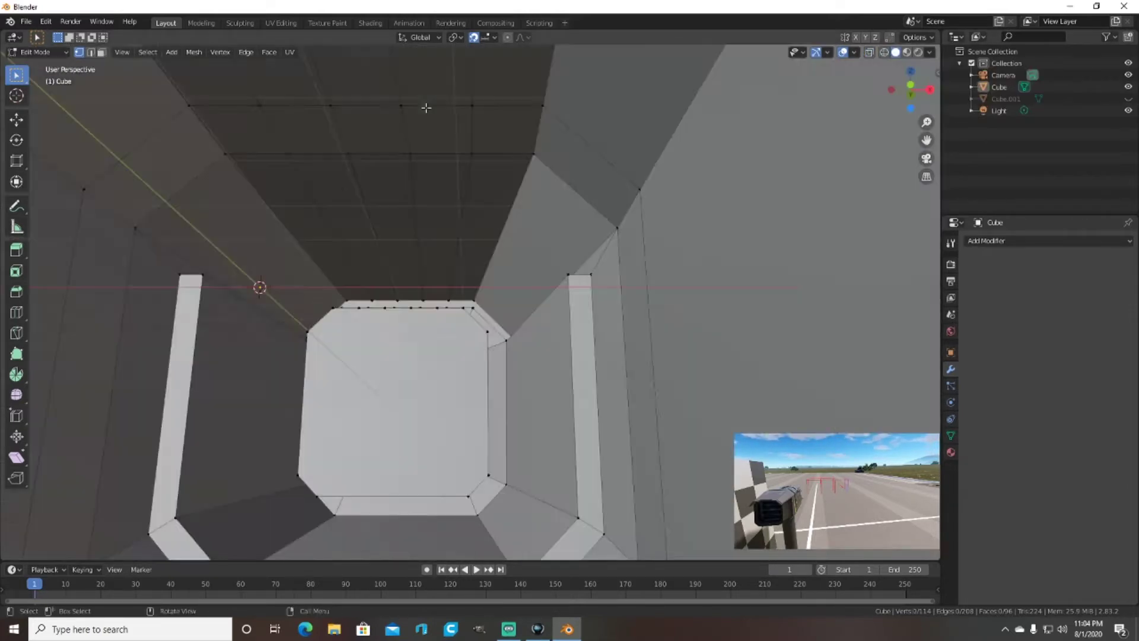
{"action": "key", "text": "KP_7"}
{"action": "key", "text": "KP_3"}
{"action": "key", "text": "KP_1"}
{"action": "key", "text": "KP_7"}
{"action": "key", "text": "KP_3"}
{"action": "key", "text": "KP_4"}
Step: From the Back view with X-ray on, start moving an inner-band vertex along X
{"action": "key", "text": "KP_8"}
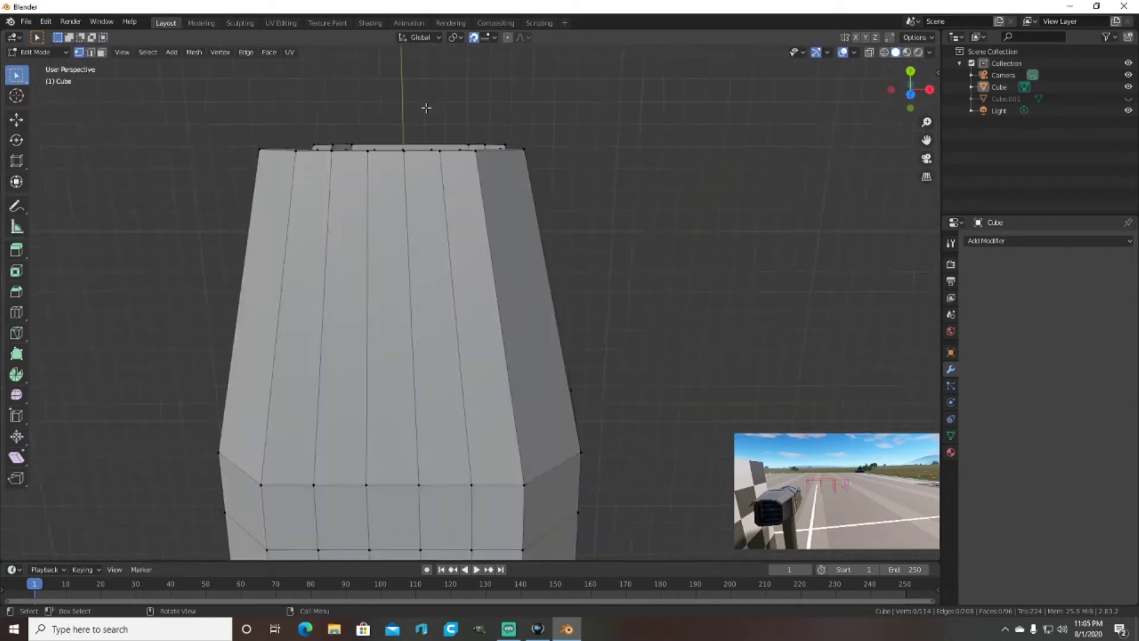
{"action": "middle_click_drag", "start_coordinate": [424, 106], "coordinate": [663, 335], "text": "alt"}
{"action": "scroll", "coordinate": [663, 335], "scroll_direction": "up", "scroll_amount": 6}
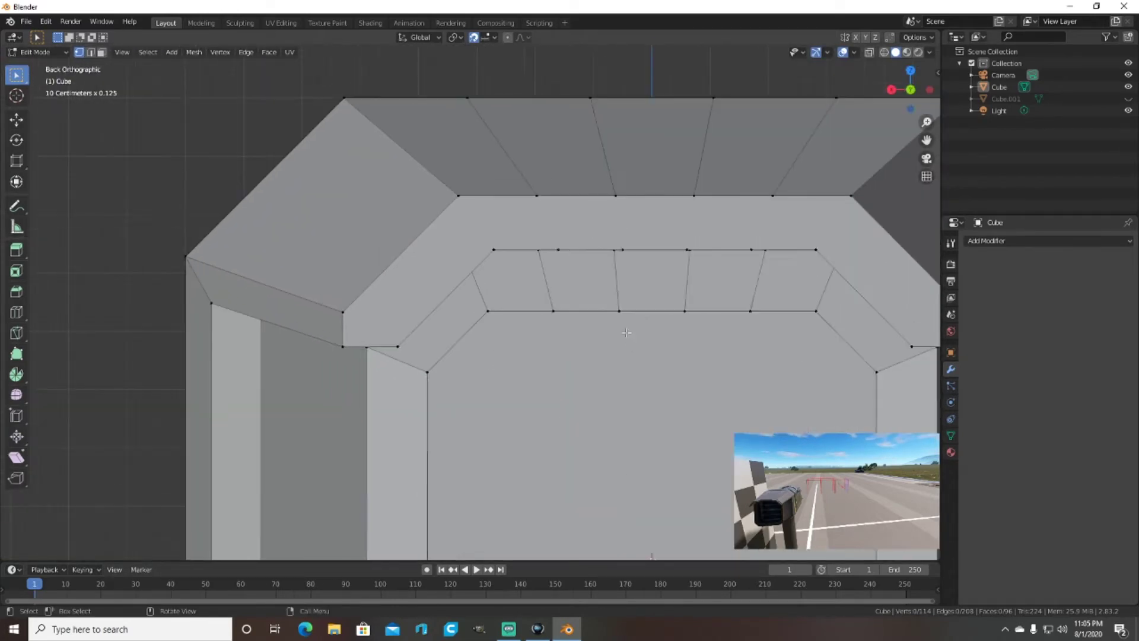
{"action": "key", "text": "alt+z"}
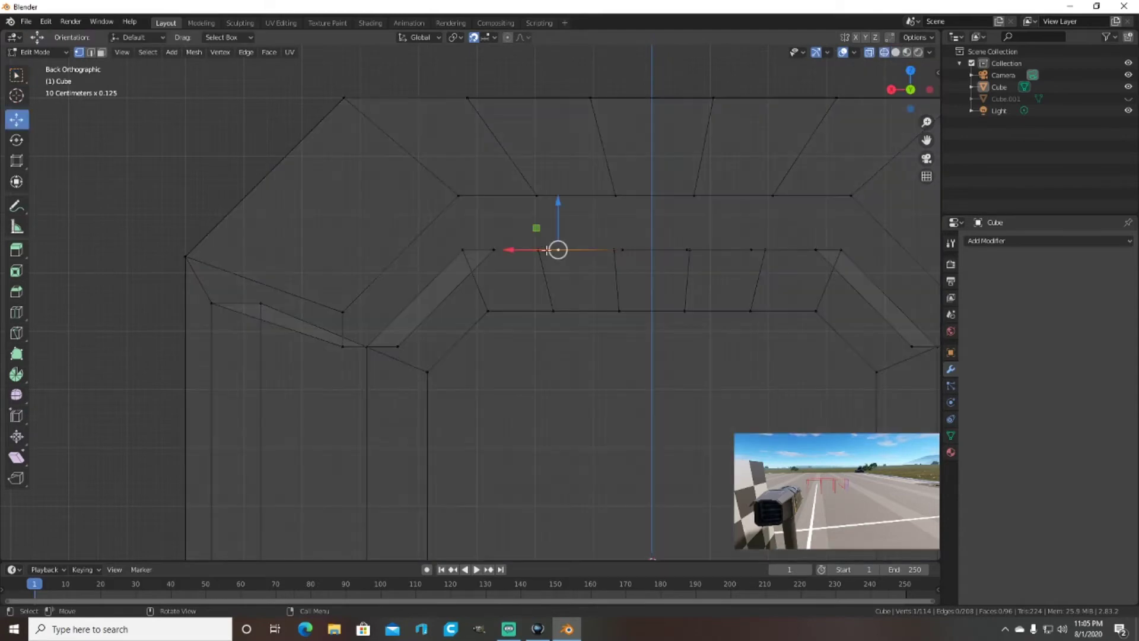
{"action": "left_click", "coordinate": [488, 251]}
{"action": "left_click", "coordinate": [622, 250]}
Step: Slide two inner-band vertices along X to line up with the housing's outer edges
{"action": "key", "text": "g"}
{"action": "key", "text": "x"}
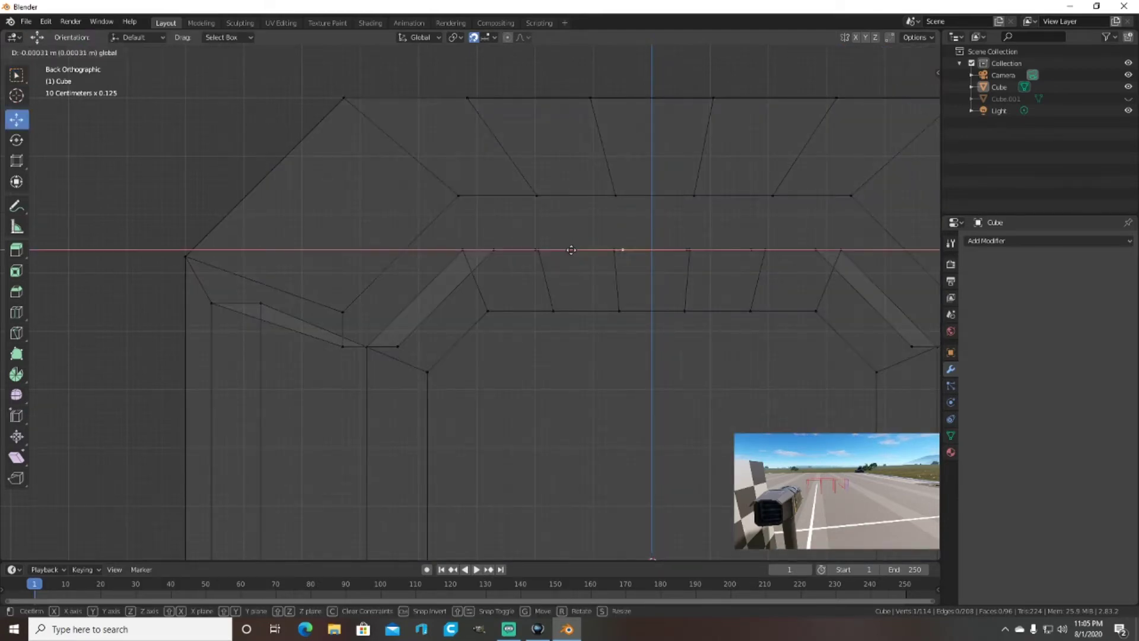
{"action": "middle_click_drag", "start_coordinate": [571, 250], "coordinate": [575, 261]}
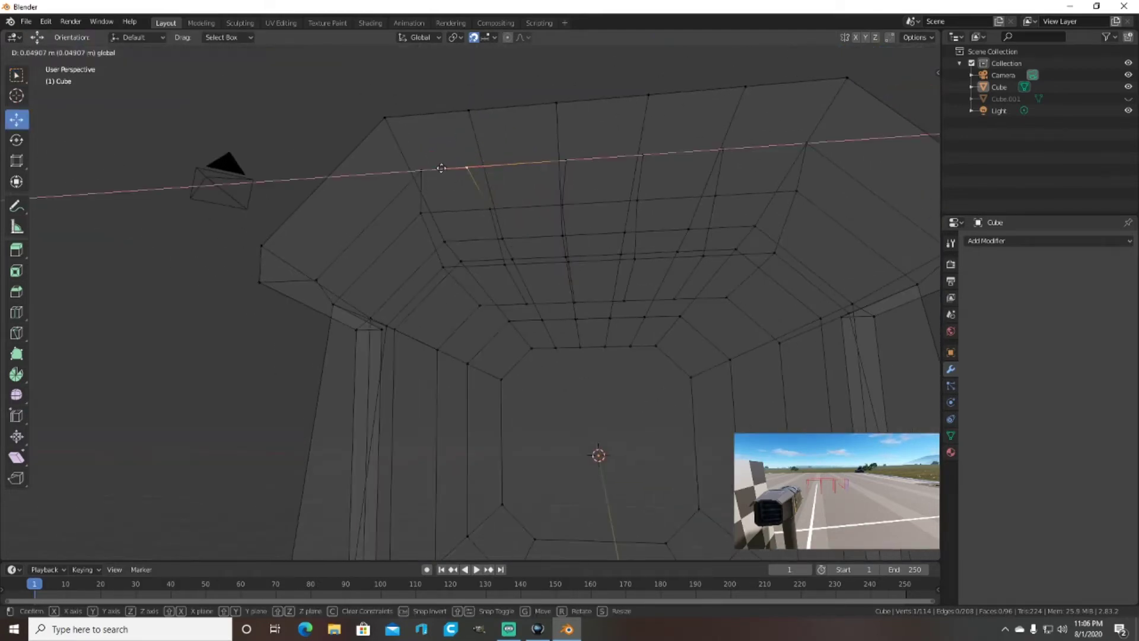
{"action": "left_click", "coordinate": [441, 168]}
{"action": "mouse_move", "coordinate": [440, 168]}
{"action": "middle_mouse_down"}
{"action": "mouse_move", "coordinate": [466, 222]}
{"action": "mouse_move", "coordinate": [574, 257]}
{"action": "middle_mouse_up"}
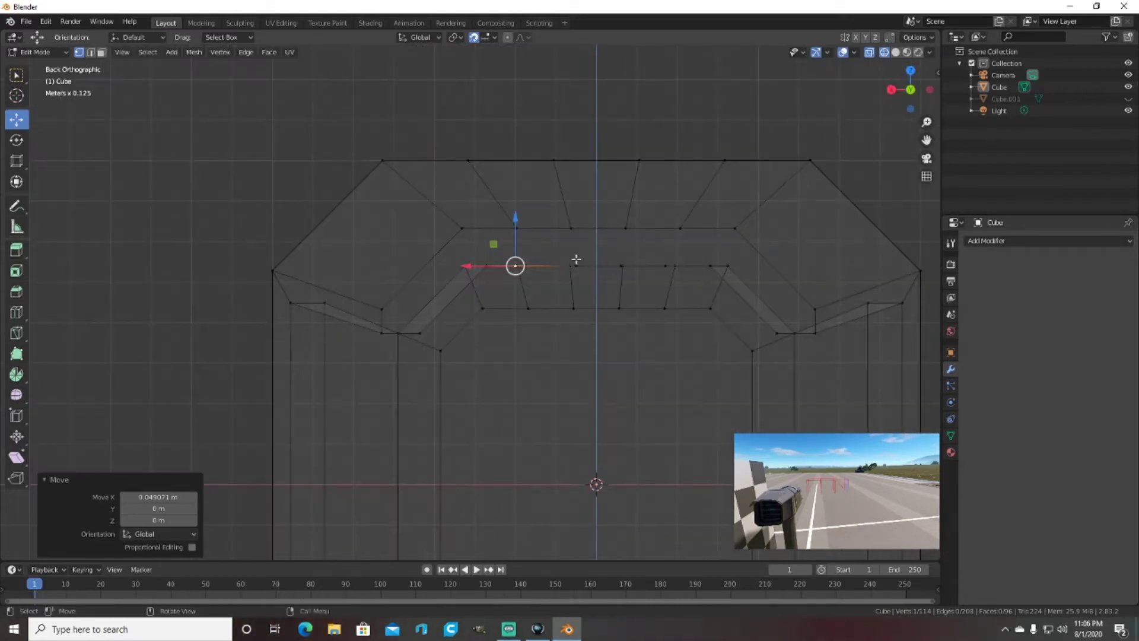
{"action": "key", "text": "g"}
{"action": "key", "text": "x"}
{"action": "left_click", "coordinate": [535, 267]}
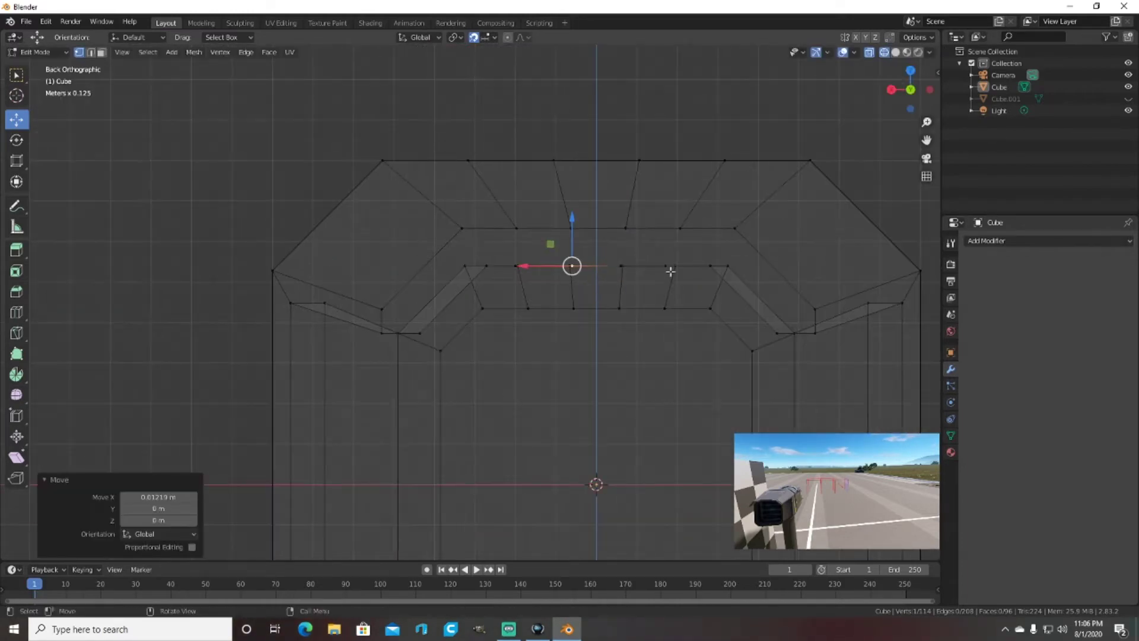
{"action": "mouse_move", "coordinate": [623, 282]}
{"action": "middle_mouse_down"}
{"action": "mouse_move", "coordinate": [605, 296]}
{"action": "mouse_move", "coordinate": [475, 248]}
{"action": "middle_mouse_up"}
{"action": "left_click", "coordinate": [611, 294]}
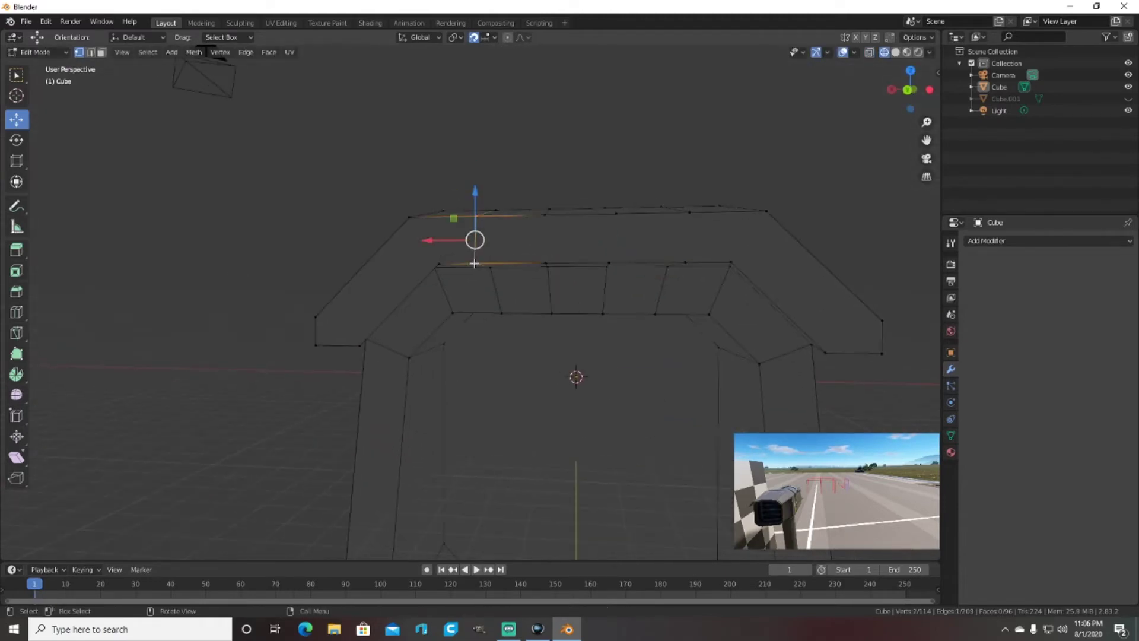
{"action": "key", "text": "shift+z"}
Step: Shift a vertex on the housing's top edge sideways along X into alignment
{"action": "mouse_move", "coordinate": [809, 186]}
{"action": "middle_mouse_down"}
{"action": "mouse_move", "coordinate": [570, 112]}
{"action": "mouse_move", "coordinate": [503, 286]}
{"action": "middle_mouse_up"}
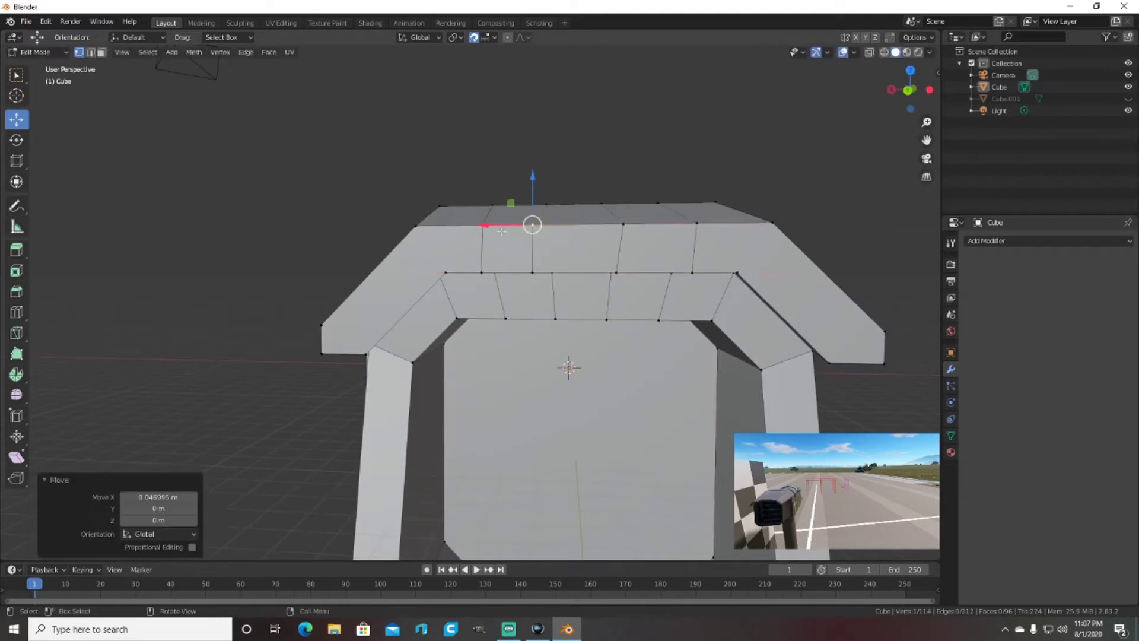
{"action": "left_click", "coordinate": [498, 226]}
{"action": "middle_click_drag", "start_coordinate": [497, 226], "coordinate": [522, 325]}
{"action": "key", "text": "g"}
{"action": "key", "text": "x"}
{"action": "left_click", "coordinate": [594, 355]}
{"action": "mouse_move", "coordinate": [594, 355]}
{"action": "middle_mouse_down"}
{"action": "mouse_move", "coordinate": [576, 290]}
{"action": "mouse_move", "coordinate": [563, 341]}
{"action": "mouse_move", "coordinate": [488, 282]}
{"action": "mouse_move", "coordinate": [471, 212]}
{"action": "mouse_move", "coordinate": [536, 214]}
{"action": "mouse_move", "coordinate": [516, 499]}
{"action": "mouse_move", "coordinate": [499, 194]}
{"action": "mouse_move", "coordinate": [537, 290]}
{"action": "mouse_move", "coordinate": [495, 358]}
{"action": "middle_mouse_up"}
Step: Select another band vertex, undo the last move, and move it along Y
{"action": "left_click", "coordinate": [471, 211]}
{"action": "left_click", "coordinate": [452, 204]}
{"action": "key", "text": "ctrl+z"}
{"action": "key", "text": "ctrl+z"}
{"action": "key", "text": "g"}
{"action": "key", "text": "y"}
Step: Delete one top-band face to open a gap in the housing top
{"action": "key", "text": "3"}
{"action": "left_click", "coordinate": [542, 290]}
{"action": "key", "text": "x"}
{"action": "key", "text": "1"}
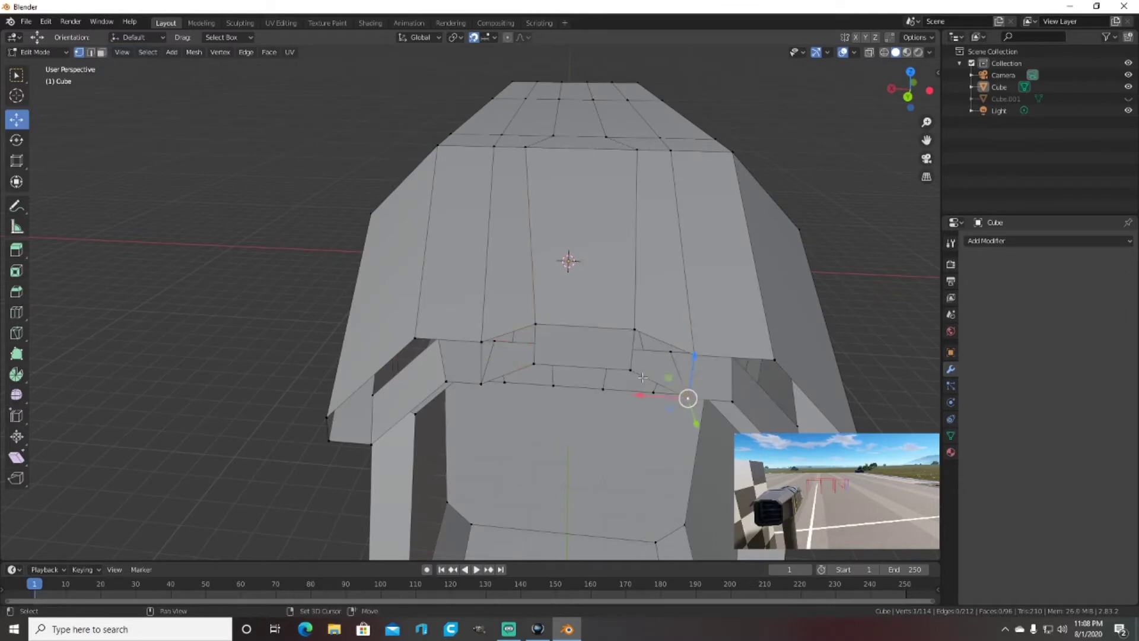
Step: Fill new faces across the gap's sides and narrow them along X
{"action": "middle_click_drag", "start_coordinate": [733, 391], "coordinate": [644, 262]}
{"action": "left_click", "coordinate": [643, 263], "text": "shift"}
{"action": "mouse_move", "coordinate": [847, 423]}
{"action": "middle_mouse_down"}
{"action": "mouse_move", "coordinate": [771, 379]}
{"action": "mouse_move", "coordinate": [534, 332]}
{"action": "mouse_move", "coordinate": [389, 392]}
{"action": "middle_mouse_up"}
{"action": "left_click", "coordinate": [490, 335]}
{"action": "key", "text": "f"}
{"action": "key", "text": "f"}
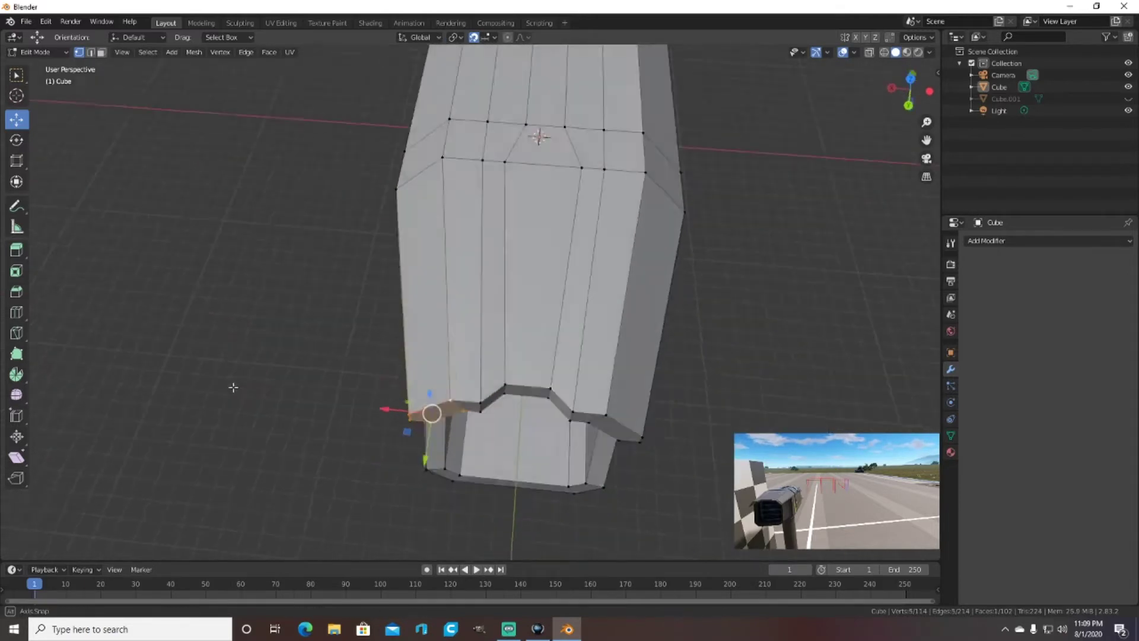
{"action": "middle_click_drag", "start_coordinate": [436, 266], "coordinate": [476, 393]}
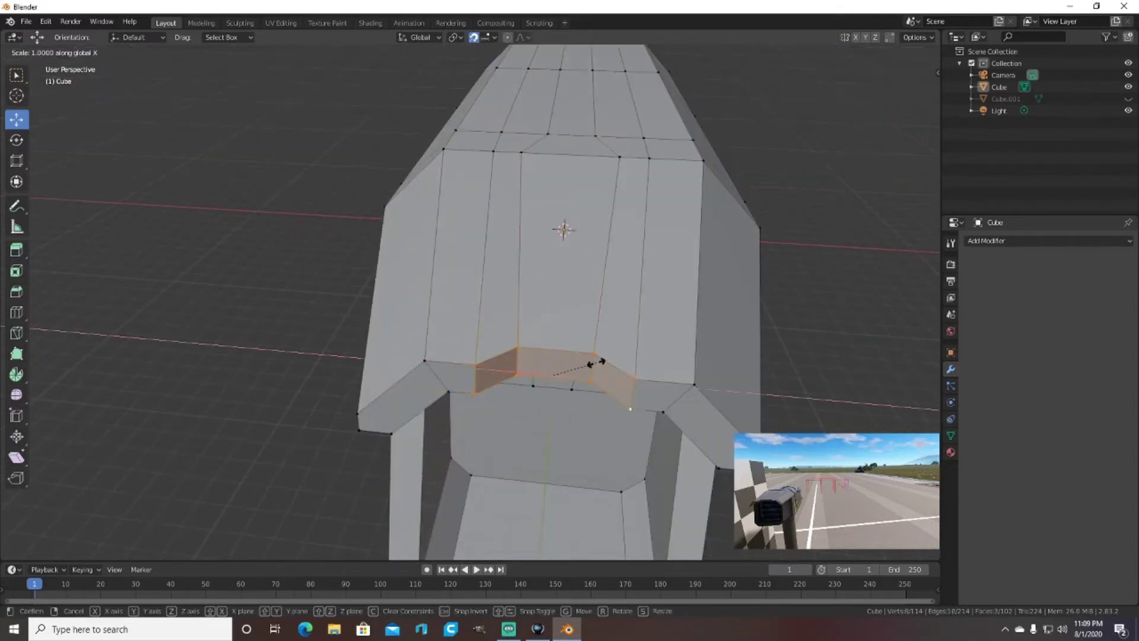
{"action": "left_click", "coordinate": [595, 367]}
{"action": "left_click", "coordinate": [643, 377]}
Step: Raise the edge at the gap's end about 0.022 m along Z
{"action": "mouse_move", "coordinate": [643, 377]}
{"action": "middle_mouse_down"}
{"action": "mouse_move", "coordinate": [534, 296]}
{"action": "mouse_move", "coordinate": [465, 185]}
{"action": "middle_mouse_up"}
{"action": "scroll", "coordinate": [733, 229], "scroll_direction": "up", "scroll_amount": 8}
{"action": "key", "text": "alt+a"}
{"action": "mouse_move", "coordinate": [732, 229]}
{"action": "middle_mouse_down"}
{"action": "mouse_move", "coordinate": [653, 178]}
{"action": "mouse_move", "coordinate": [711, 249]}
{"action": "middle_mouse_up"}
{"action": "left_click", "coordinate": [648, 253]}
{"action": "key", "text": "g"}
{"action": "key", "text": "z"}
{"action": "left_click", "coordinate": [823, 267]}
{"action": "scroll", "coordinate": [823, 268], "scroll_direction": "up", "scroll_amount": 2}
Step: Inspect the raised edge in orthographic and local views, then deselect it
{"action": "key", "text": "KP_7"}
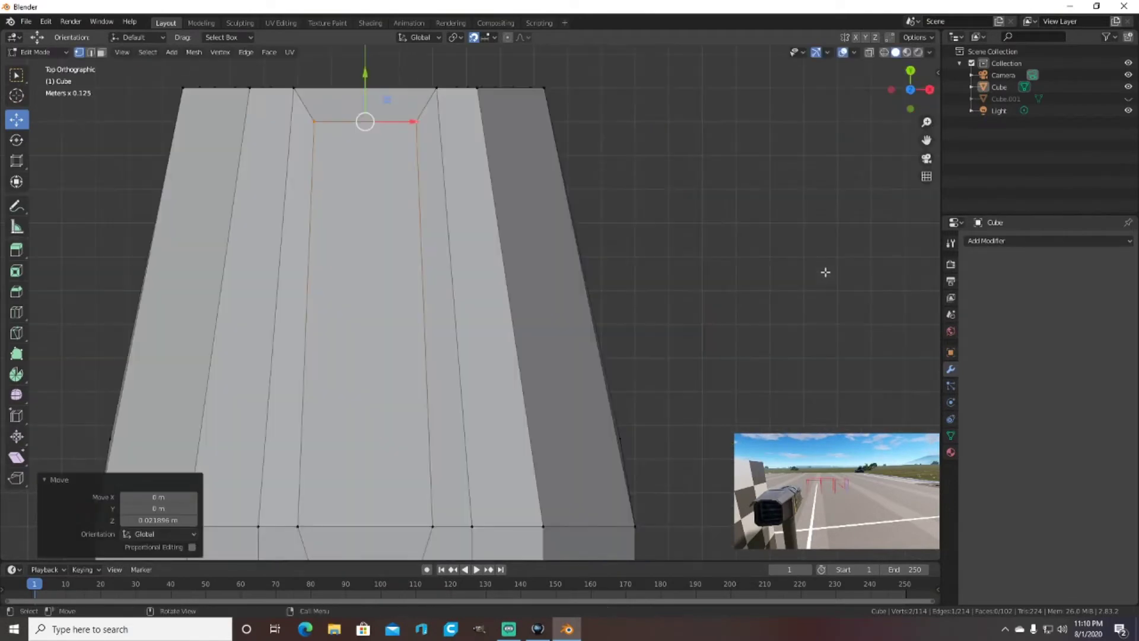
{"action": "key", "text": "KP_Divide"}
{"action": "key", "text": "KP_3"}
{"action": "scroll", "coordinate": [464, 440], "scroll_direction": "up", "scroll_amount": 4}
{"action": "key", "text": "alt+a"}
{"action": "mouse_move", "coordinate": [464, 441]}
{"action": "middle_mouse_down"}
{"action": "mouse_move", "coordinate": [788, 236]}
{"action": "mouse_move", "coordinate": [525, 302]}
{"action": "mouse_move", "coordinate": [239, 330]}
{"action": "mouse_move", "coordinate": [572, 143]}
{"action": "mouse_move", "coordinate": [281, 242]}
{"action": "mouse_move", "coordinate": [331, 237]}
{"action": "mouse_move", "coordinate": [196, 261]}
{"action": "mouse_move", "coordinate": [419, 160]}
{"action": "middle_mouse_up"}
{"action": "scroll", "coordinate": [525, 303], "scroll_direction": "down", "scroll_amount": 5}
Step: Switch to edge selection and pick inner-band edges around the notch
{"action": "key", "text": "2"}
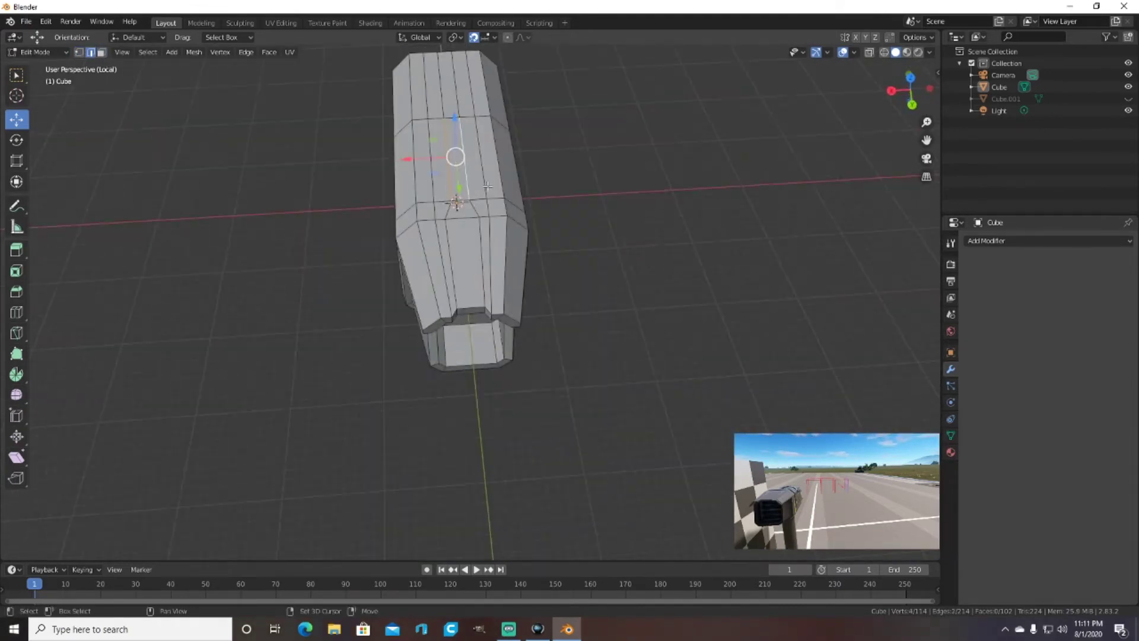
{"action": "left_click", "coordinate": [407, 120]}
{"action": "key", "text": "alt+a"}
{"action": "mouse_move", "coordinate": [438, 114]}
{"action": "middle_mouse_down"}
{"action": "mouse_move", "coordinate": [582, 186]}
{"action": "mouse_move", "coordinate": [707, 279]}
{"action": "mouse_move", "coordinate": [681, 259]}
{"action": "mouse_move", "coordinate": [402, 165]}
{"action": "mouse_move", "coordinate": [667, 270]}
{"action": "mouse_move", "coordinate": [386, 327]}
{"action": "middle_mouse_up"}
{"action": "scroll", "coordinate": [707, 280], "scroll_direction": "up", "scroll_amount": 5}
{"action": "left_click", "coordinate": [409, 327]}
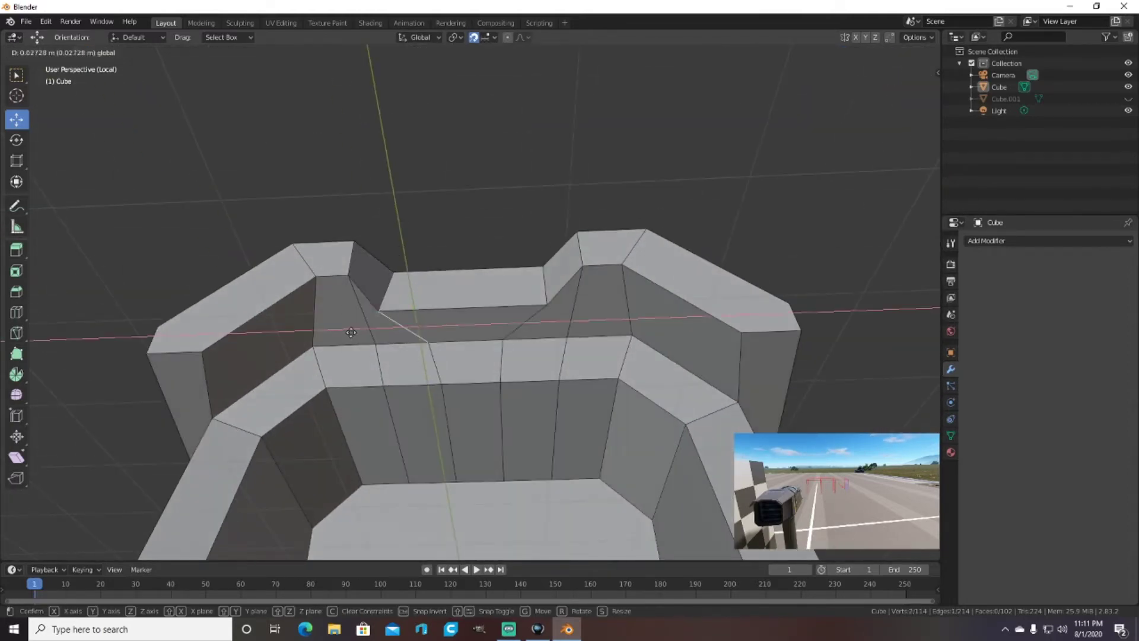
{"action": "left_click", "coordinate": [420, 341]}
{"action": "left_click", "coordinate": [518, 339]}
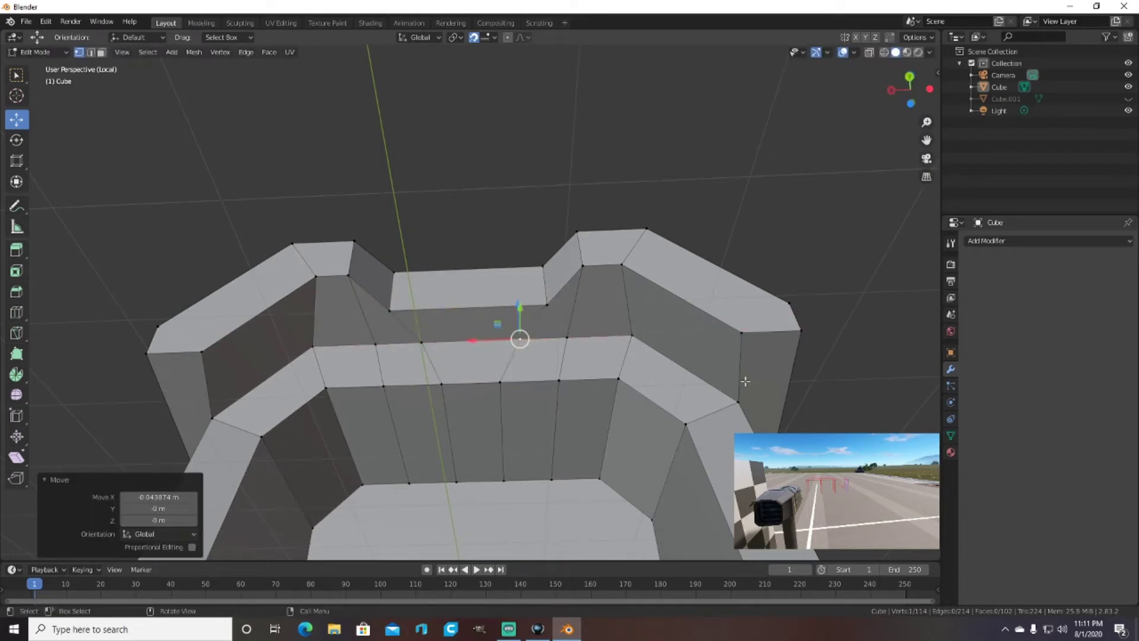
{"action": "key", "text": "alt+a"}
Step: Slide two inner edges sideways about 0.055 m along X to straighten the notch faces
{"action": "middle_click_drag", "start_coordinate": [519, 339], "coordinate": [493, 531]}
{"action": "mouse_move", "coordinate": [498, 391]}
{"action": "left_mouse_down"}
{"action": "mouse_move", "coordinate": [512, 391]}
{"action": "mouse_move", "coordinate": [402, 392]}
{"action": "left_mouse_up"}
{"action": "left_click_drag", "start_coordinate": [534, 393], "coordinate": [547, 393]}
{"action": "key", "text": "alt+a"}
{"action": "middle_click_drag", "start_coordinate": [538, 452], "coordinate": [533, 332]}
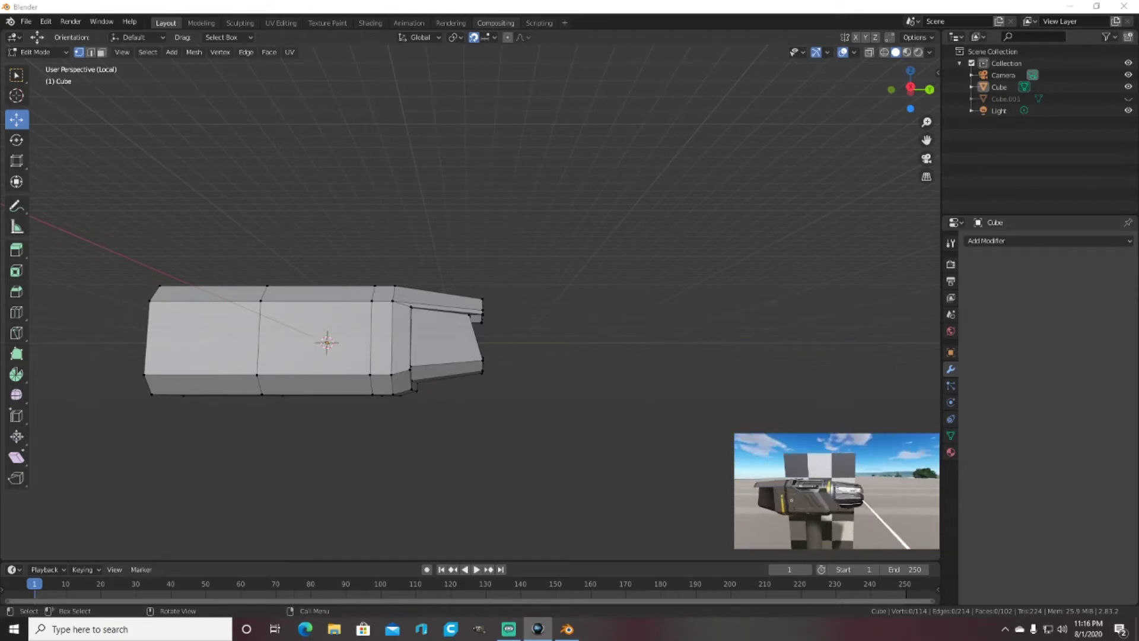
Step: Add a new cube, move it 3 m back along Y, and scale it
{"action": "mouse_move", "coordinate": [356, 267]}
{"action": "middle_mouse_down"}
{"action": "mouse_move", "coordinate": [422, 178]}
{"action": "mouse_move", "coordinate": [287, 373]}
{"action": "mouse_move", "coordinate": [365, 291]}
{"action": "middle_mouse_up"}
{"action": "key", "text": "Tab"}
{"action": "left_click", "coordinate": [158, 52]}
{"action": "key", "text": "g"}
{"action": "key", "text": "y"}
{"action": "key", "text": "minus"}
{"action": "key", "text": "3"}
{"action": "key", "text": "Return"}
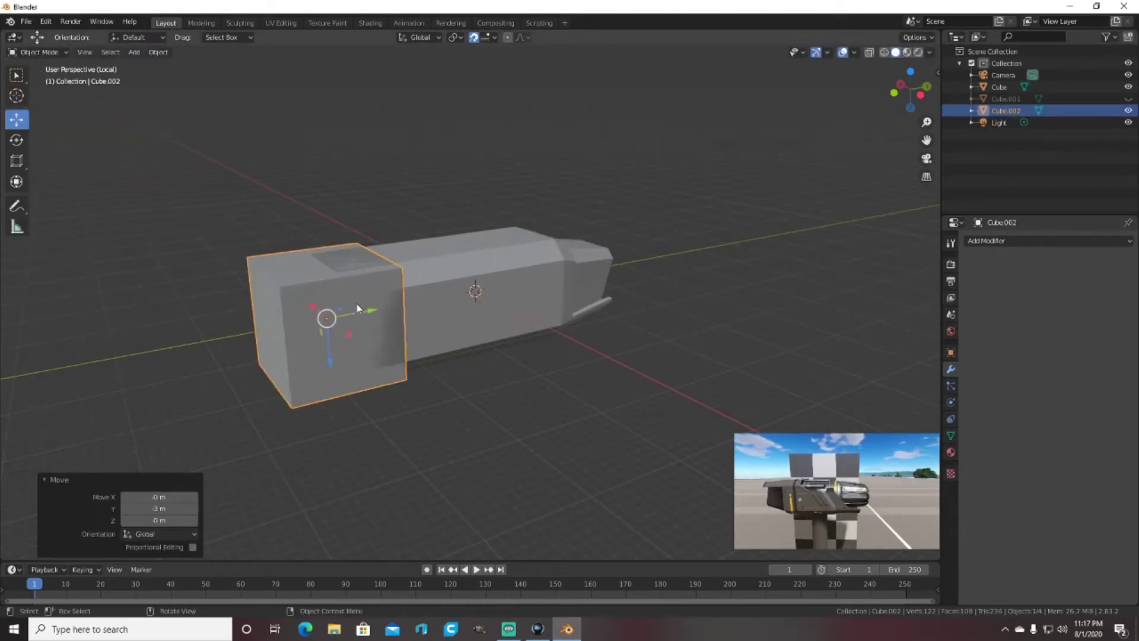
{"action": "scroll", "coordinate": [485, 273], "scroll_direction": "up", "scroll_amount": 1}
{"action": "key", "text": "s"}
Step: Bevel the new cube's edges in Edit Mode
{"action": "middle_click_drag", "start_coordinate": [653, 326], "coordinate": [534, 285]}
{"action": "key", "text": "Tab"}
{"action": "middle_click_drag", "start_coordinate": [291, 401], "coordinate": [570, 285]}
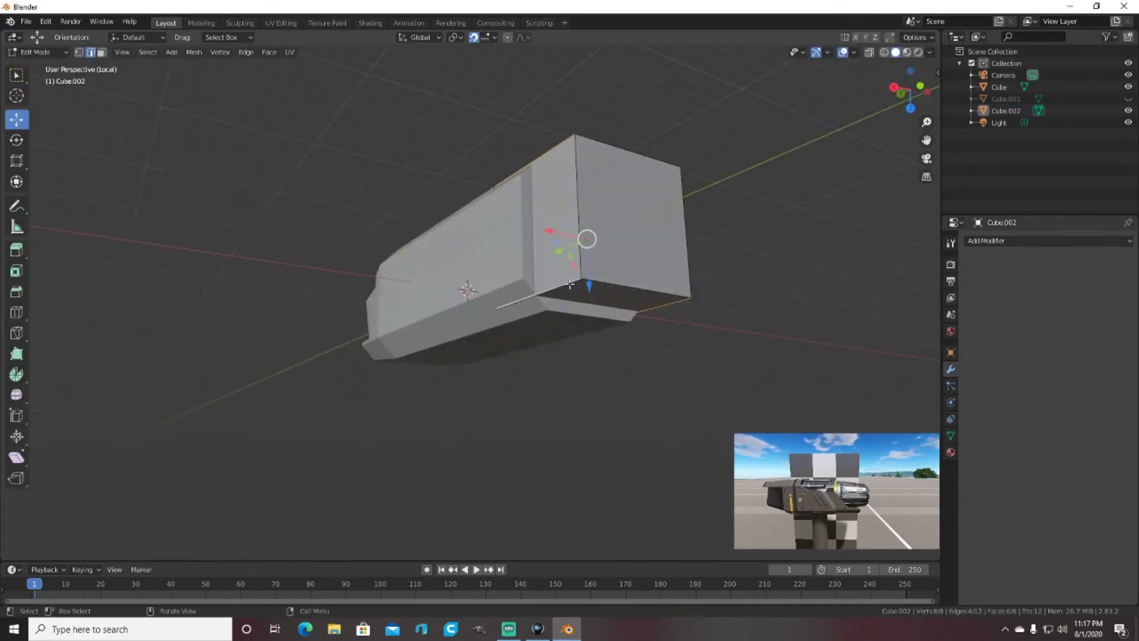
{"action": "left_click", "coordinate": [524, 230]}
{"action": "mouse_move", "coordinate": [524, 229]}
{"action": "middle_mouse_down"}
{"action": "mouse_move", "coordinate": [645, 363]}
{"action": "mouse_move", "coordinate": [813, 345]}
{"action": "mouse_move", "coordinate": [712, 344]}
{"action": "middle_mouse_up"}
{"action": "key", "text": "alt+a"}
Step: Stretch the cube's end face along Y into an elongated block
{"action": "left_click", "coordinate": [666, 344]}
{"action": "left_click", "coordinate": [16, 119]}
{"action": "left_click_drag", "start_coordinate": [730, 329], "coordinate": [878, 308]}
{"action": "middle_click_drag", "start_coordinate": [878, 309], "coordinate": [771, 178]}
{"action": "key", "text": "shift+z"}
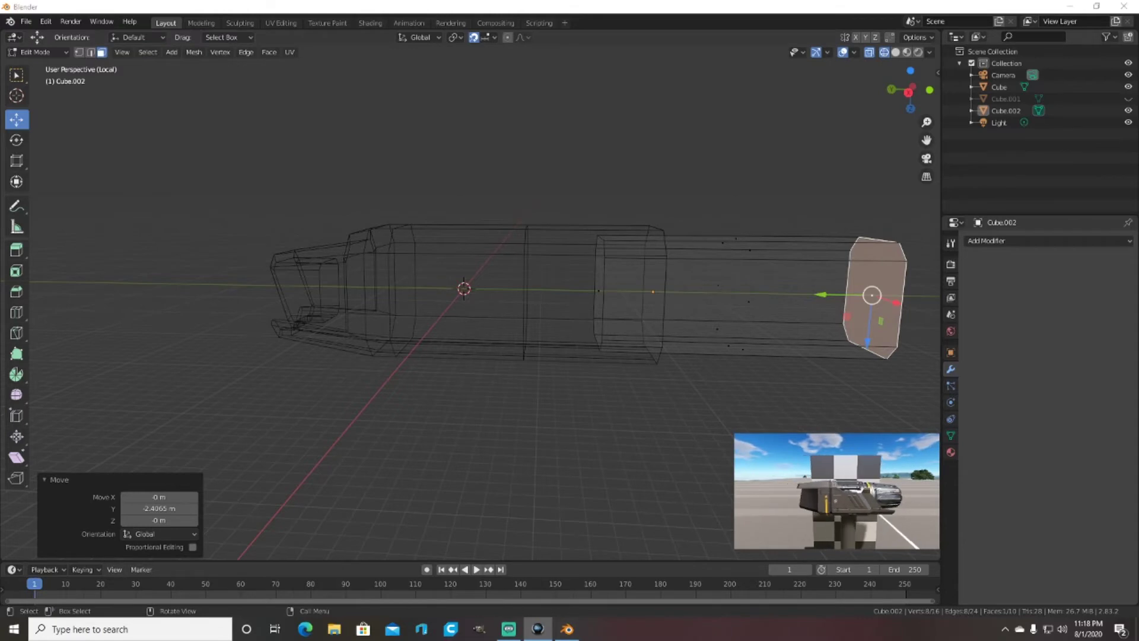
Step: Move the whole box to Y 0.5 m so it overlaps the housing
{"action": "key", "text": "a"}
{"action": "left_click_drag", "start_coordinate": [682, 290], "coordinate": [458, 290]}
{"action": "mouse_move", "coordinate": [458, 289]}
{"action": "middle_mouse_down"}
{"action": "mouse_move", "coordinate": [583, 173]}
{"action": "mouse_move", "coordinate": [672, 160]}
{"action": "mouse_move", "coordinate": [624, 274]}
{"action": "mouse_move", "coordinate": [592, 216]}
{"action": "mouse_move", "coordinate": [622, 135]}
{"action": "middle_mouse_up"}
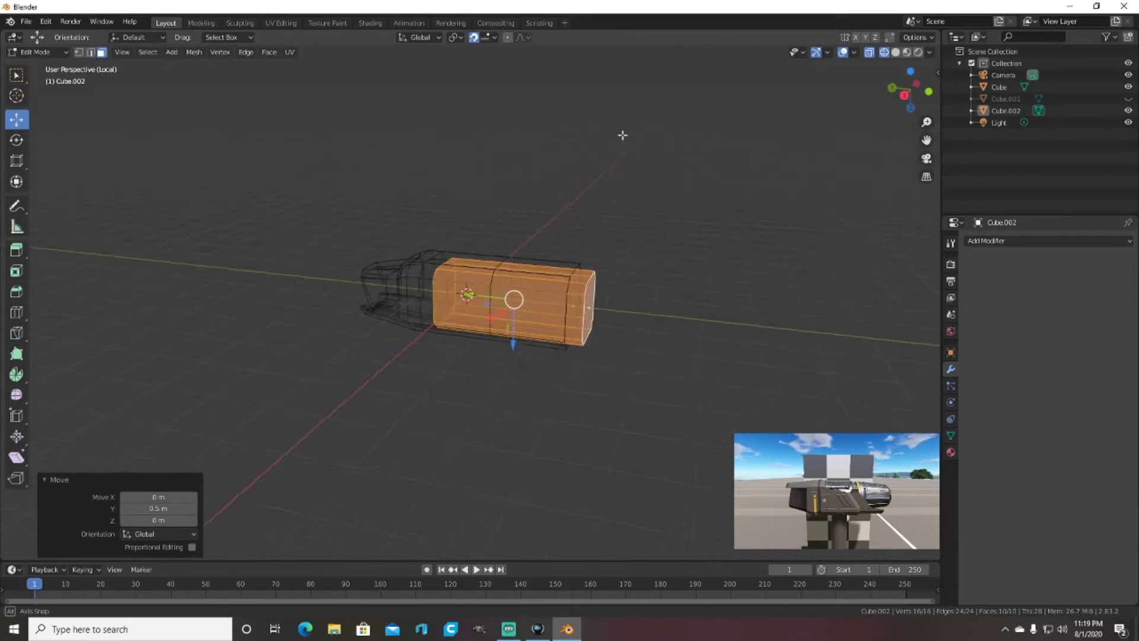
{"action": "key", "text": "Tab"}
{"action": "left_click", "coordinate": [998, 86]}
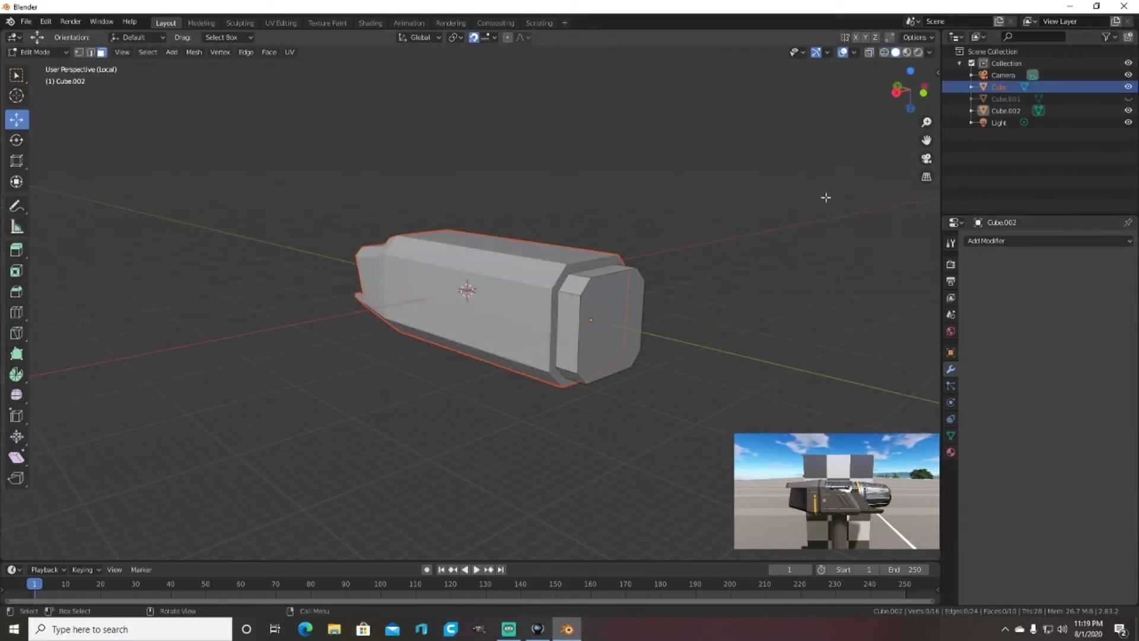
Step: Cut the housing with a Boolean modifier using the new box as cutter
{"action": "left_click", "coordinate": [976, 244]}
{"action": "left_click", "coordinate": [890, 291]}
{"action": "left_click", "coordinate": [1032, 314]}
{"action": "mouse_move", "coordinate": [831, 275]}
{"action": "middle_mouse_down"}
{"action": "mouse_move", "coordinate": [736, 327]}
{"action": "mouse_move", "coordinate": [787, 328]}
{"action": "middle_mouse_up"}
Step: Add new cubes and drag one up above the housing
{"action": "left_click", "coordinate": [134, 51]}
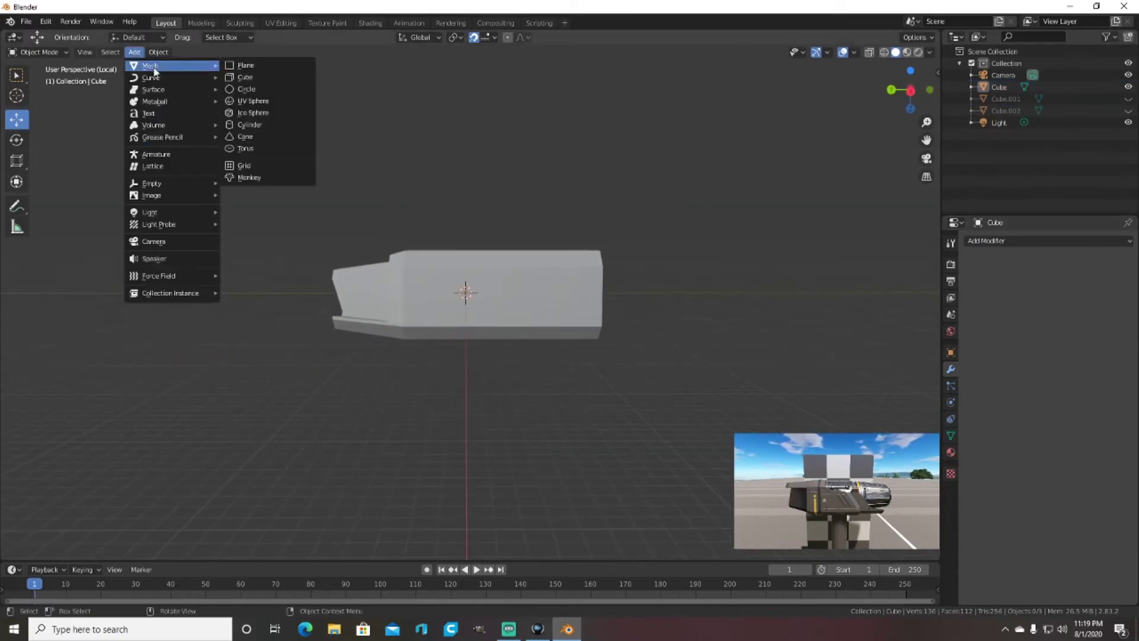
{"action": "left_click", "coordinate": [250, 76]}
{"action": "left_click_drag", "start_coordinate": [466, 339], "coordinate": [466, 239]}
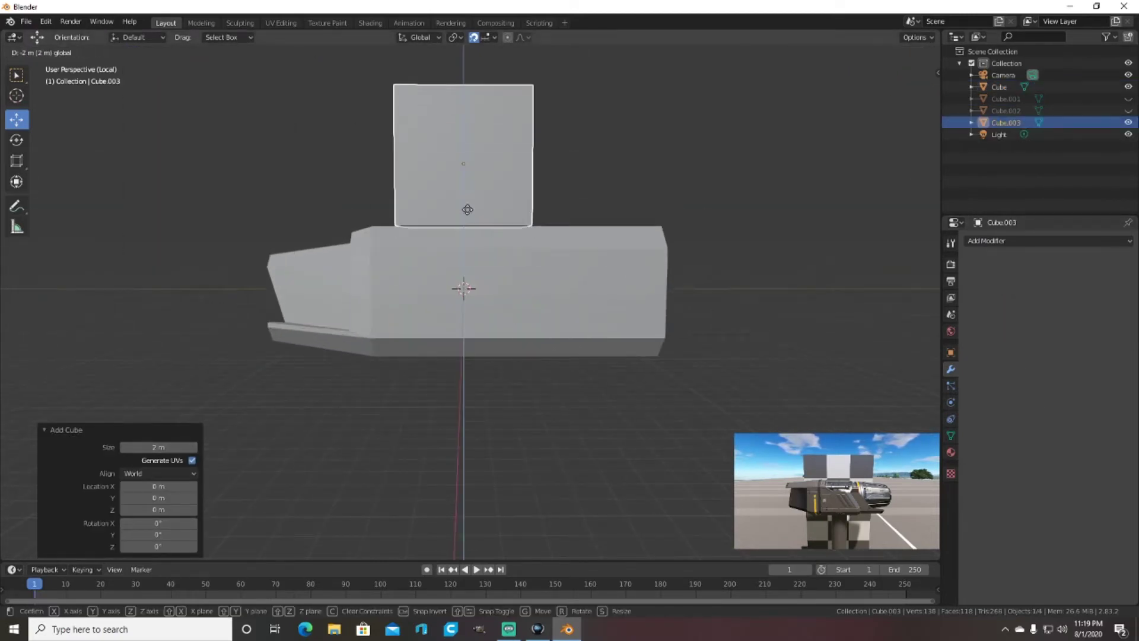
{"action": "left_click", "coordinate": [134, 52]}
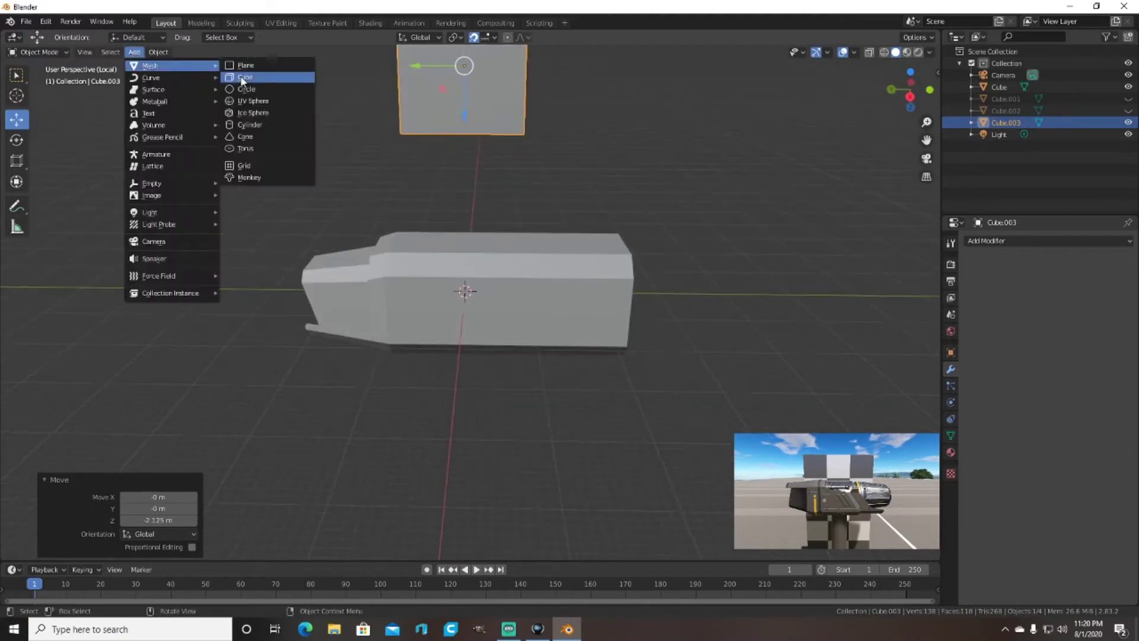
{"action": "left_click", "coordinate": [249, 76]}
{"action": "middle_click_drag", "start_coordinate": [553, 170], "coordinate": [80, 134]}
Step: Extrude the upper block's end face out by 2 m
{"action": "key", "text": "Tab"}
{"action": "key", "text": "3"}
{"action": "left_click", "coordinate": [521, 140]}
{"action": "left_click", "coordinate": [853, 52]}
{"action": "key", "text": "e"}
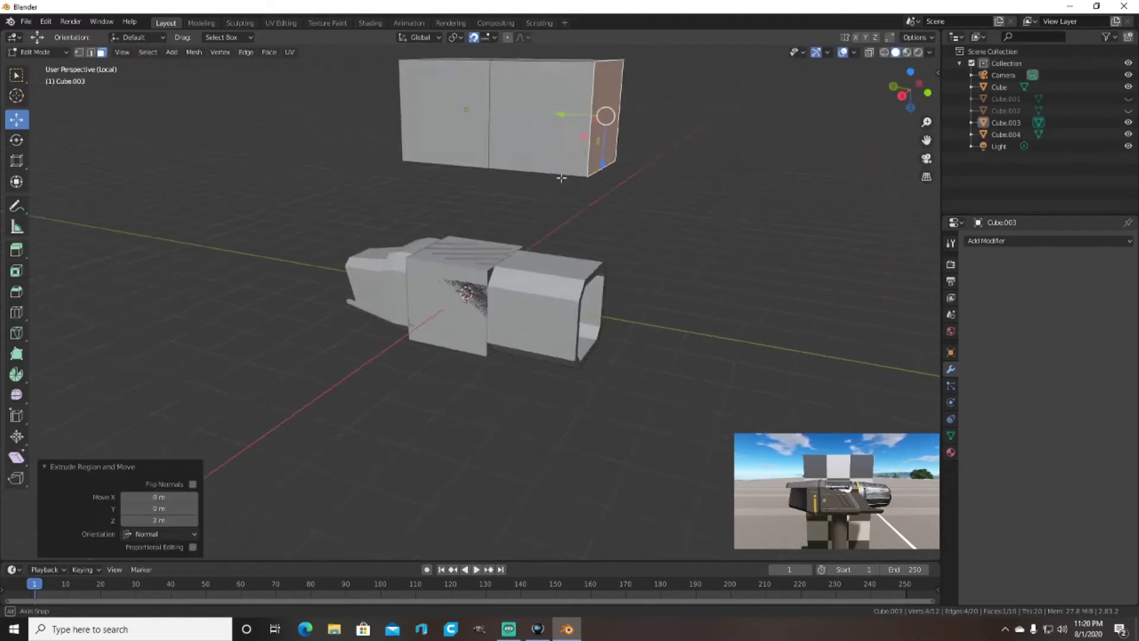
{"action": "middle_click_drag", "start_coordinate": [534, 237], "coordinate": [617, 249]}
{"action": "key", "text": "Tab"}
Step: Raise Cube.004 by 2 m along Z
{"action": "left_click", "coordinate": [617, 249]}
{"action": "middle_click_drag", "start_coordinate": [689, 262], "coordinate": [682, 251]}
{"action": "key", "text": "g"}
{"action": "key", "text": "z"}
{"action": "key", "text": "2"}
{"action": "key", "text": "Return"}
Step: Subdivide the new cube's faces twice, giving 24 faces
{"action": "right_click", "coordinate": [468, 270]}
{"action": "key", "text": "Tab"}
{"action": "right_click", "coordinate": [495, 172]}
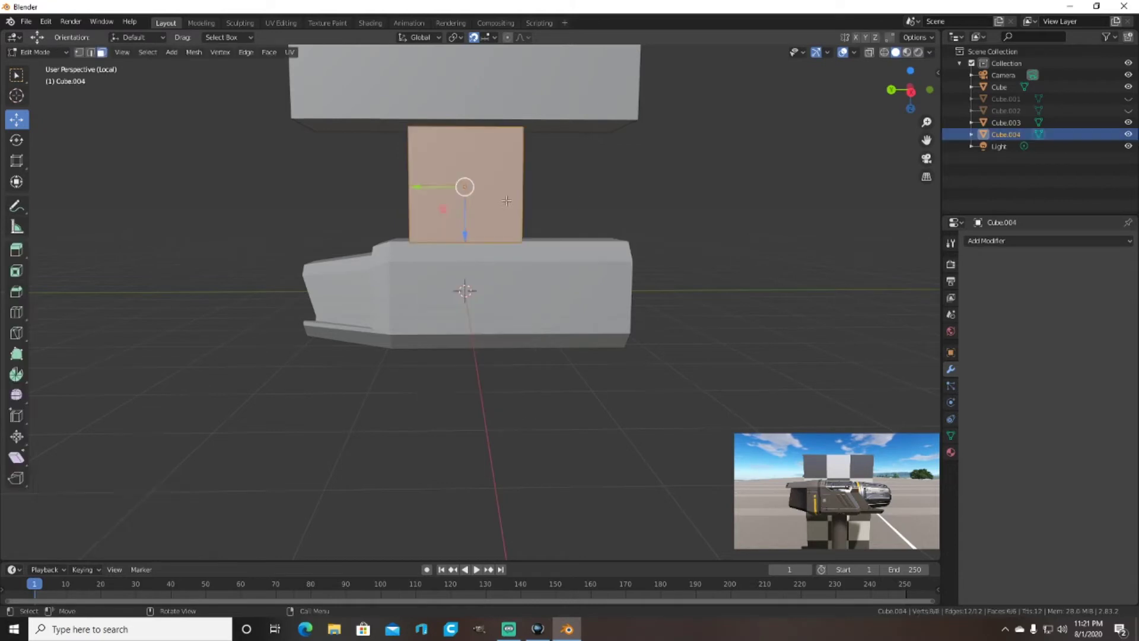
{"action": "left_click", "coordinate": [495, 172]}
{"action": "key", "text": "a"}
{"action": "right_click", "coordinate": [473, 157]}
{"action": "left_click", "coordinate": [473, 157]}
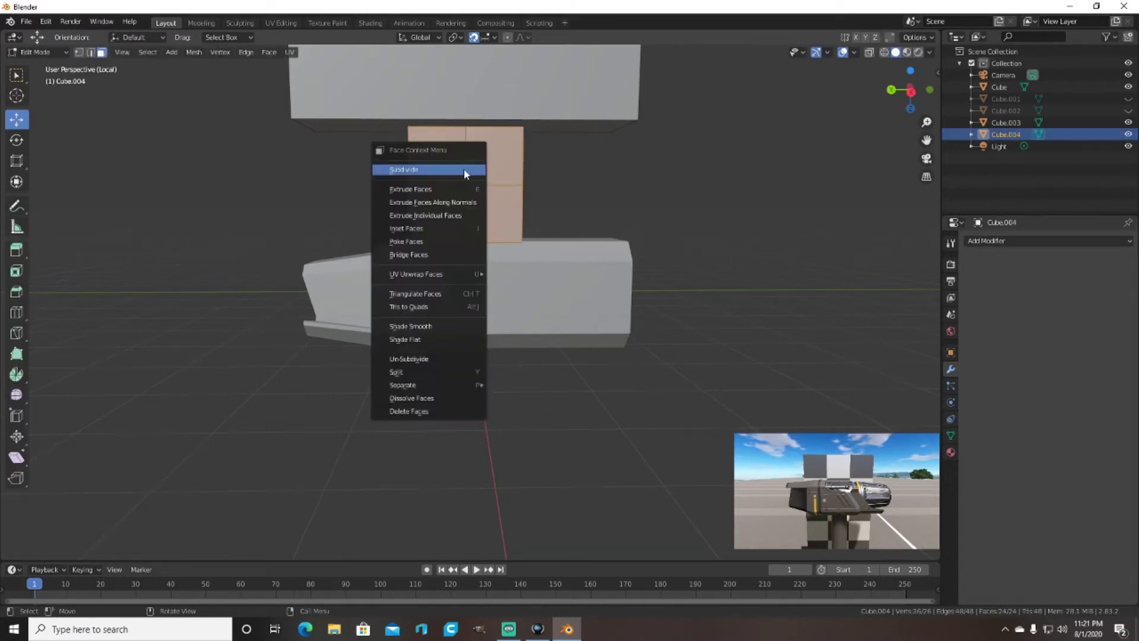
Step: Undo the subdivision and add two horizontal loop cuts to the cube column
{"action": "key", "text": "ctrl+z"}
{"action": "mouse_move", "coordinate": [614, 163]}
{"action": "middle_mouse_down"}
{"action": "mouse_move", "coordinate": [254, 197]}
{"action": "mouse_move", "coordinate": [244, 213]}
{"action": "mouse_move", "coordinate": [74, 229]}
{"action": "middle_mouse_up"}
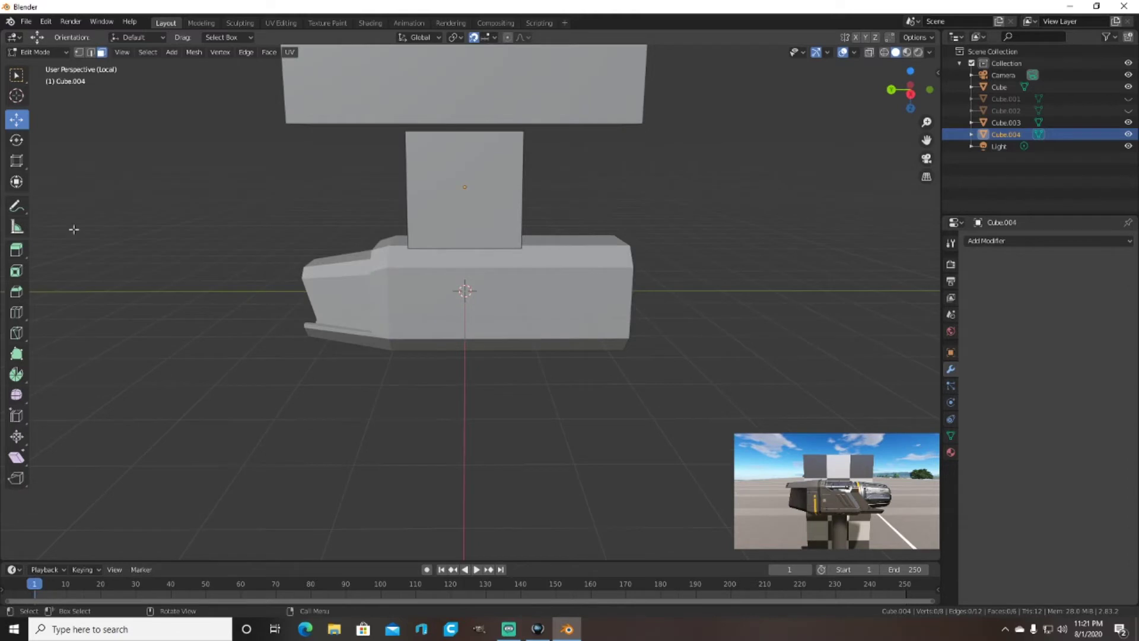
{"action": "left_click", "coordinate": [429, 196]}
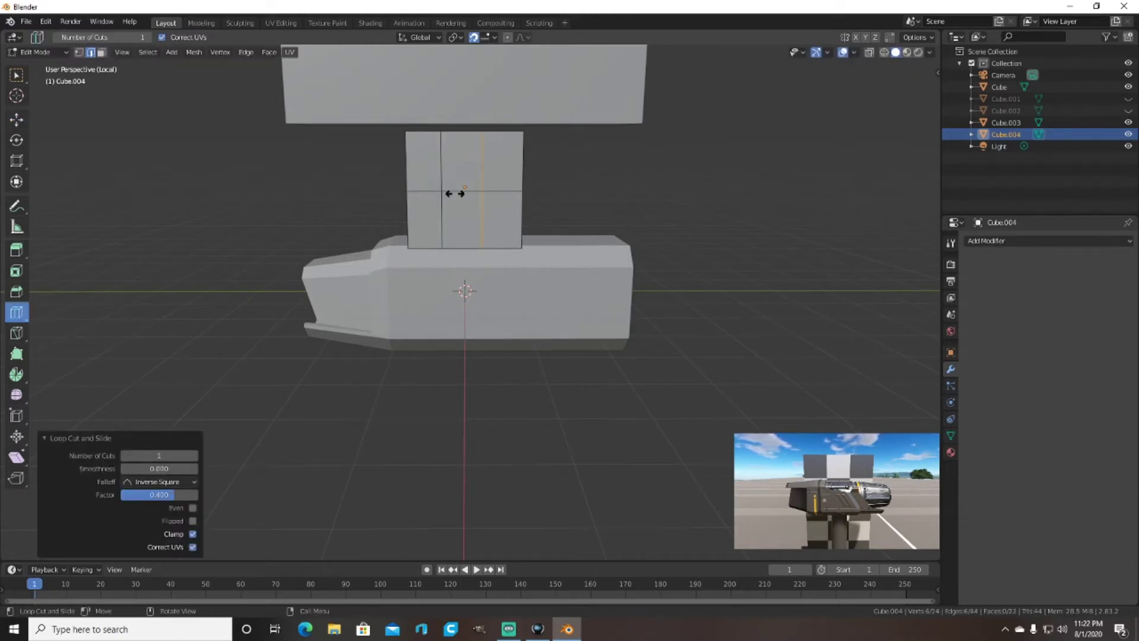
{"action": "left_click", "coordinate": [490, 220]}
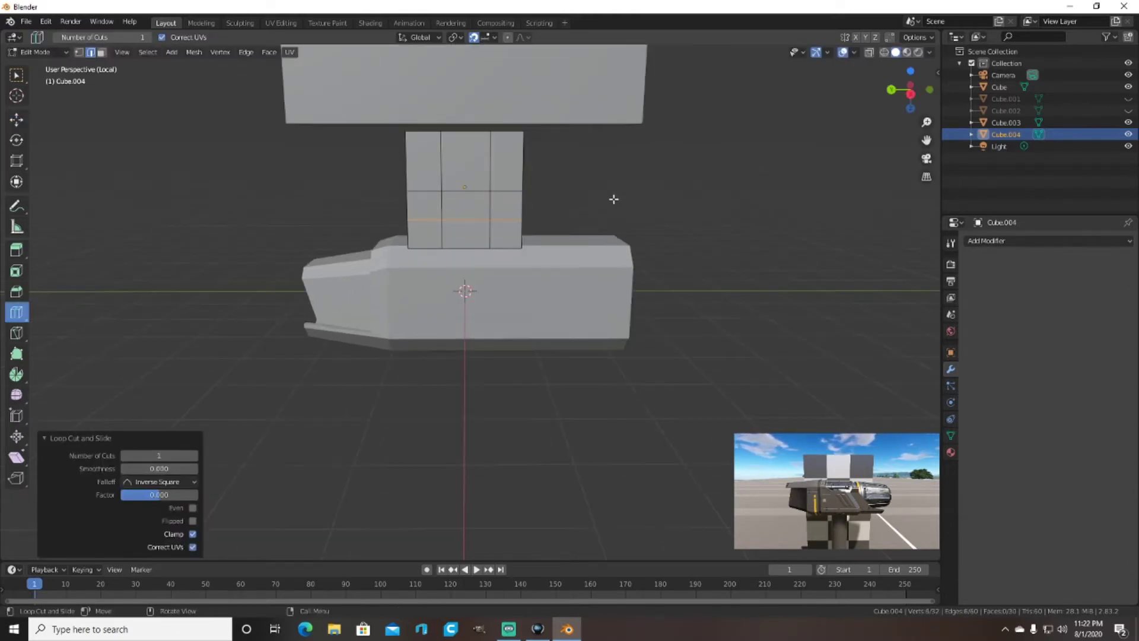
{"action": "mouse_move", "coordinate": [49, 93]}
{"action": "middle_mouse_down"}
{"action": "mouse_move", "coordinate": [145, 180]}
{"action": "mouse_move", "coordinate": [211, 180]}
{"action": "middle_mouse_up"}
Step: Select the whole column and move it vertically
{"action": "key", "text": "a"}
{"action": "key", "text": "shift+space"}
{"action": "key", "text": "g"}
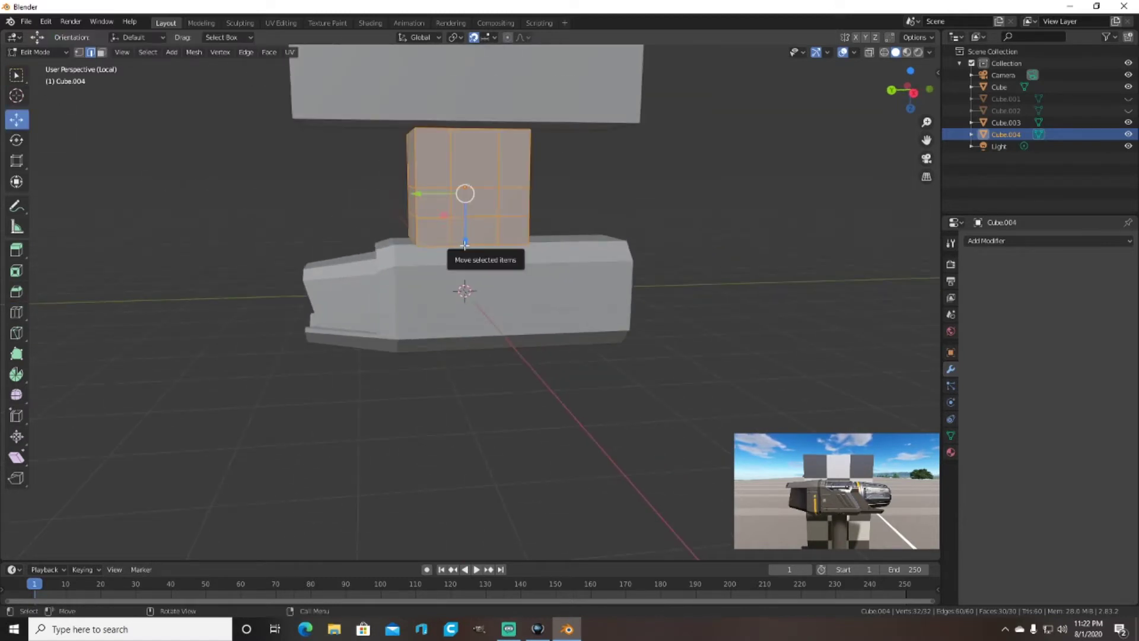
{"action": "left_click_drag", "start_coordinate": [465, 249], "coordinate": [283, 214]}
{"action": "scroll", "coordinate": [279, 211], "scroll_direction": "up", "scroll_amount": 2}
{"action": "scroll", "coordinate": [234, 196], "scroll_direction": "up", "scroll_amount": 2}
Step: Lower one horizontal edge loop and push a bottom edge of the column further down
{"action": "left_click", "coordinate": [570, 245], "text": "alt"}
{"action": "mouse_move", "coordinate": [569, 238]}
{"action": "middle_mouse_down"}
{"action": "mouse_move", "coordinate": [580, 229]}
{"action": "mouse_move", "coordinate": [466, 224]}
{"action": "mouse_move", "coordinate": [464, 238]}
{"action": "middle_mouse_up"}
{"action": "left_click_drag", "start_coordinate": [463, 261], "coordinate": [463, 283]}
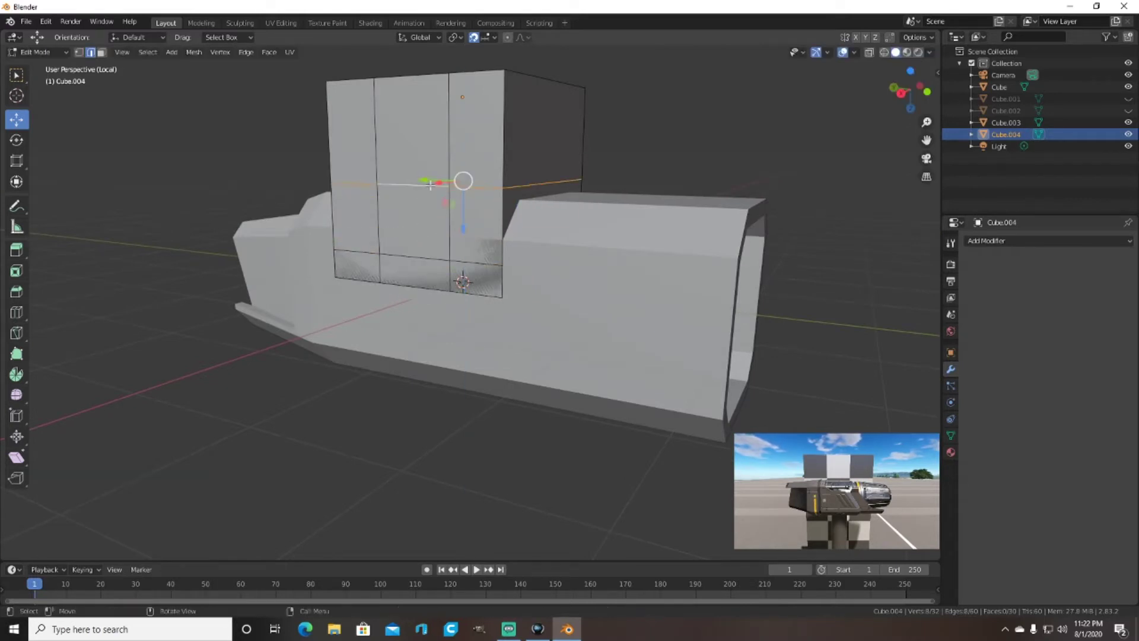
{"action": "left_click_drag", "start_coordinate": [463, 225], "coordinate": [461, 268]}
{"action": "left_click", "coordinate": [461, 276]}
{"action": "left_click", "coordinate": [439, 290]}
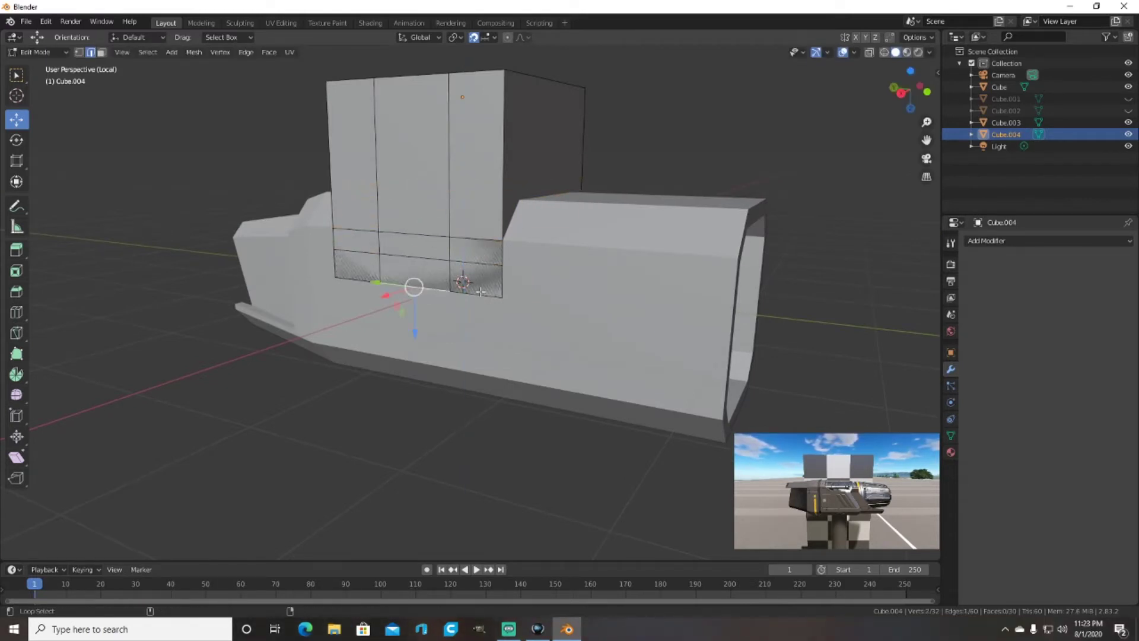
{"action": "left_click_drag", "start_coordinate": [413, 342], "coordinate": [418, 406]}
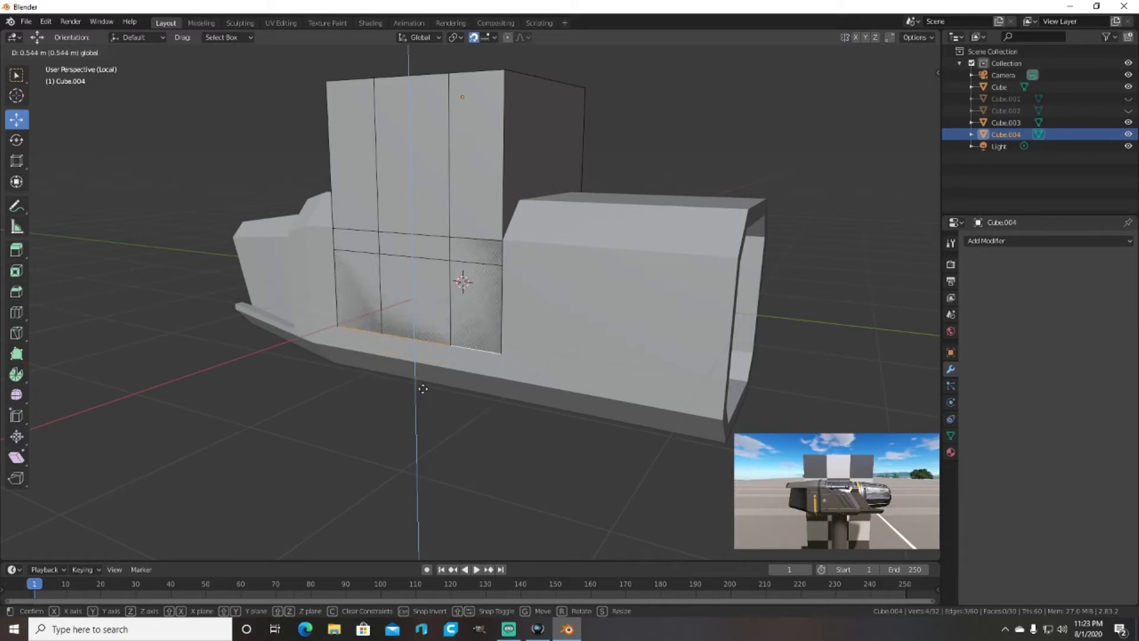
{"action": "left_click", "coordinate": [423, 388]}
Step: Turn on see-through view and select edges along the column base
{"action": "mouse_move", "coordinate": [437, 331]}
{"action": "middle_mouse_down"}
{"action": "mouse_move", "coordinate": [554, 419]}
{"action": "mouse_move", "coordinate": [496, 333]}
{"action": "middle_mouse_up"}
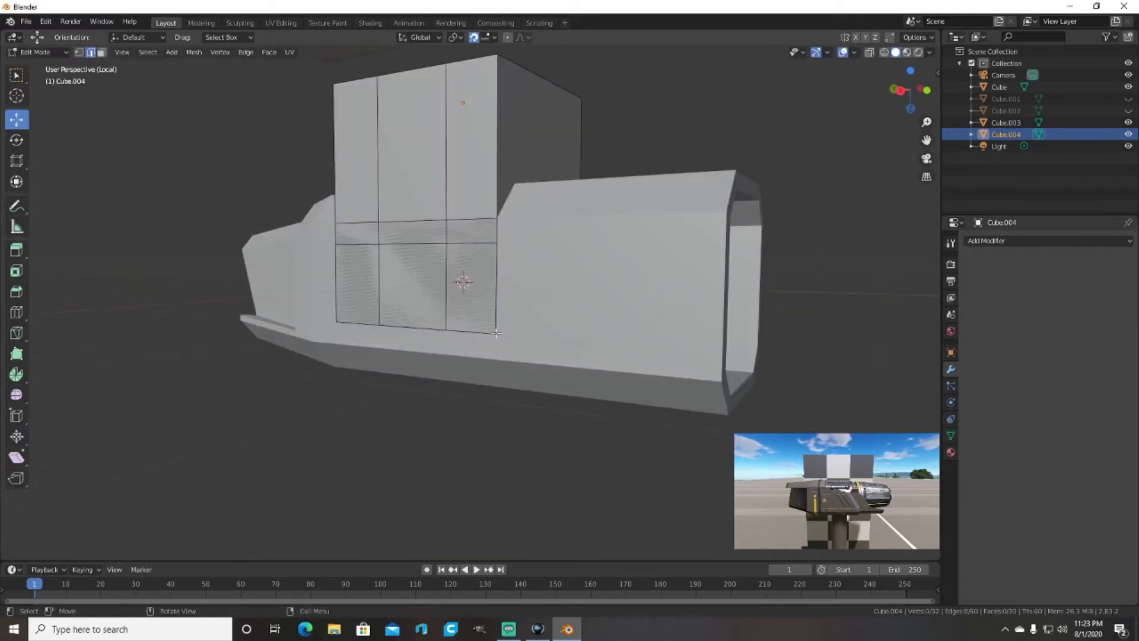
{"action": "key", "text": "shift+z"}
{"action": "left_click", "coordinate": [496, 287]}
{"action": "left_click", "coordinate": [368, 297], "text": "ctrl"}
{"action": "middle_click_drag", "start_coordinate": [771, 189], "coordinate": [561, 308]}
{"action": "left_click", "coordinate": [561, 308], "text": "shift"}
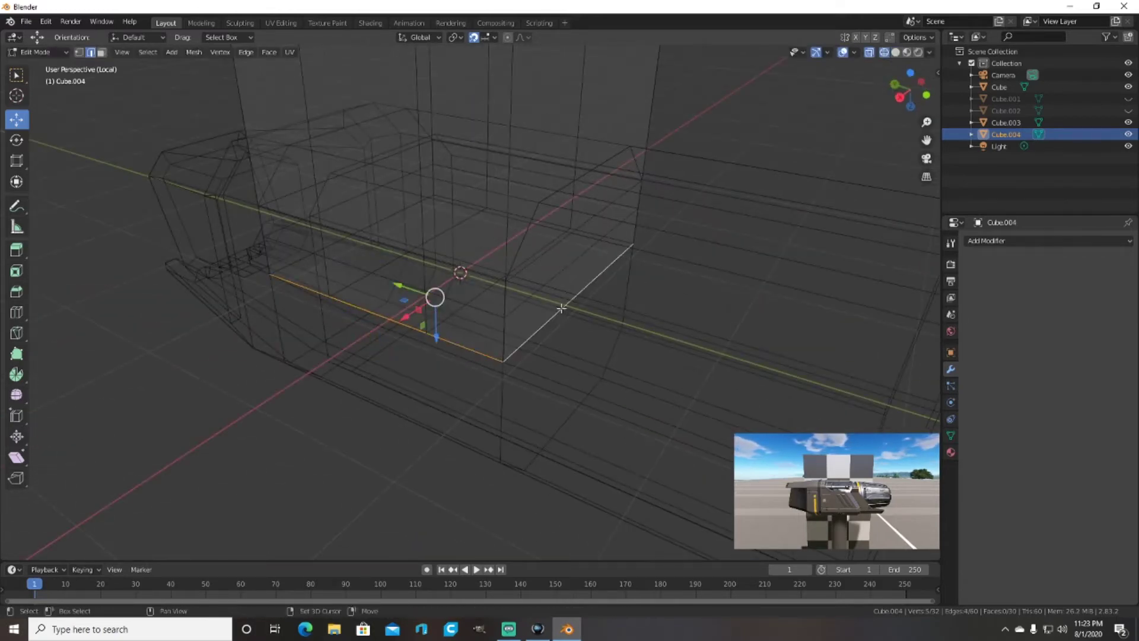
Step: Move the selected base edges along Z
{"action": "key", "text": "shift+z"}
{"action": "middle_click_drag", "start_coordinate": [462, 287], "coordinate": [461, 257]}
{"action": "key", "text": "g"}
{"action": "key", "text": "z"}
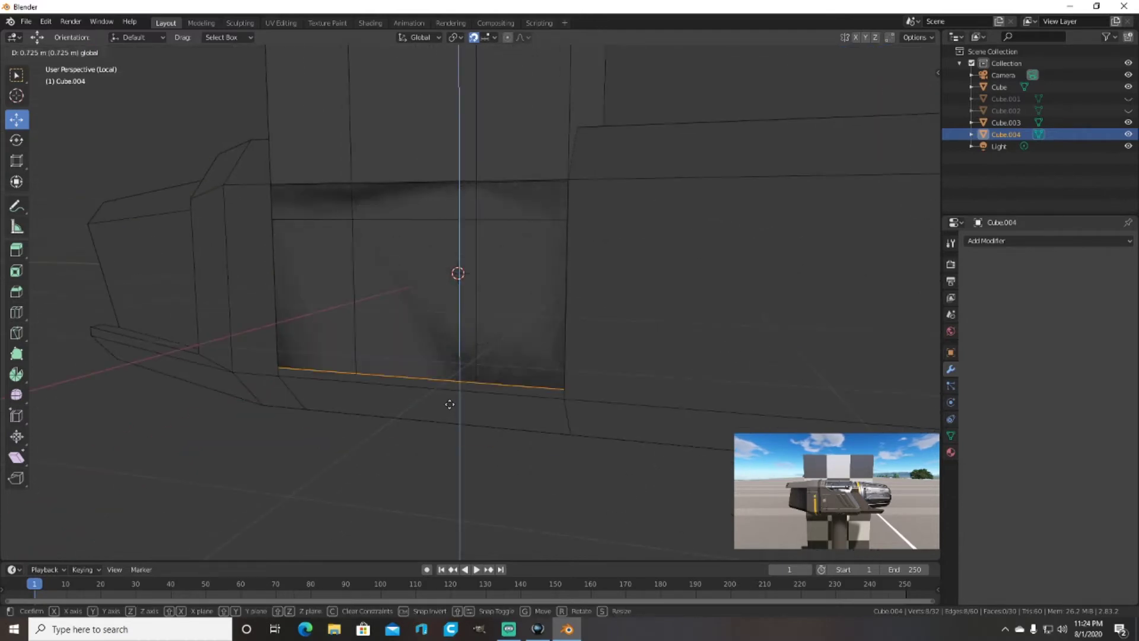
{"action": "left_click", "coordinate": [454, 338]}
{"action": "scroll", "coordinate": [723, 294], "scroll_direction": "down", "scroll_amount": 3}
Step: In see-through view, select the base edges and move them along Y
{"action": "key", "text": "alt+a"}
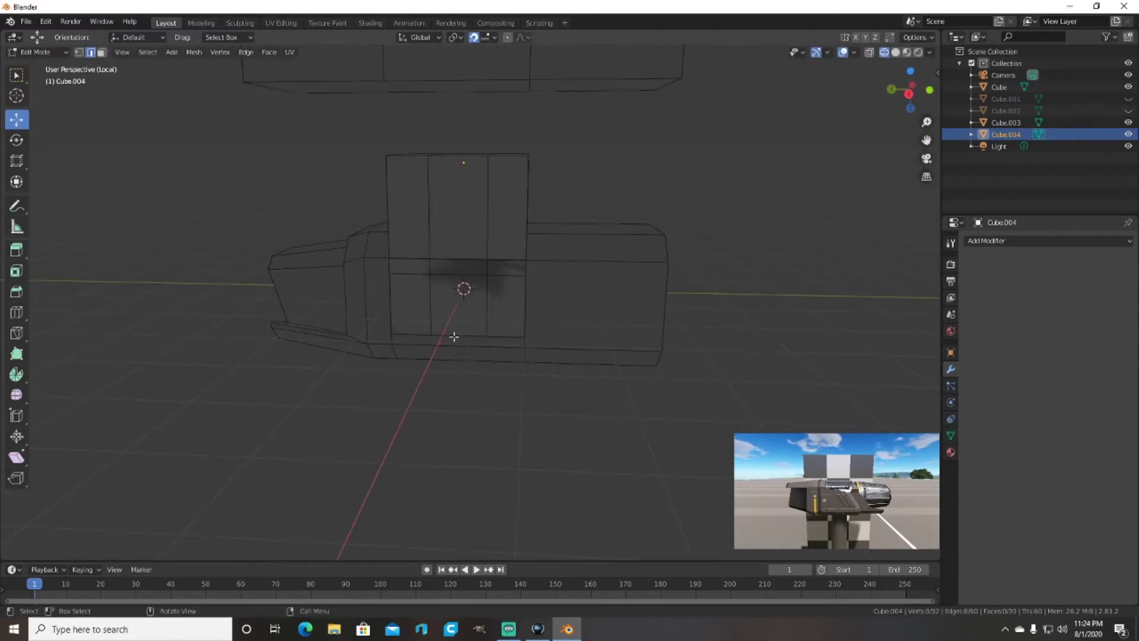
{"action": "key", "text": "alt+z"}
{"action": "scroll", "coordinate": [620, 285], "scroll_direction": "up", "scroll_amount": 3}
{"action": "middle_click_drag", "start_coordinate": [458, 328], "coordinate": [549, 264]}
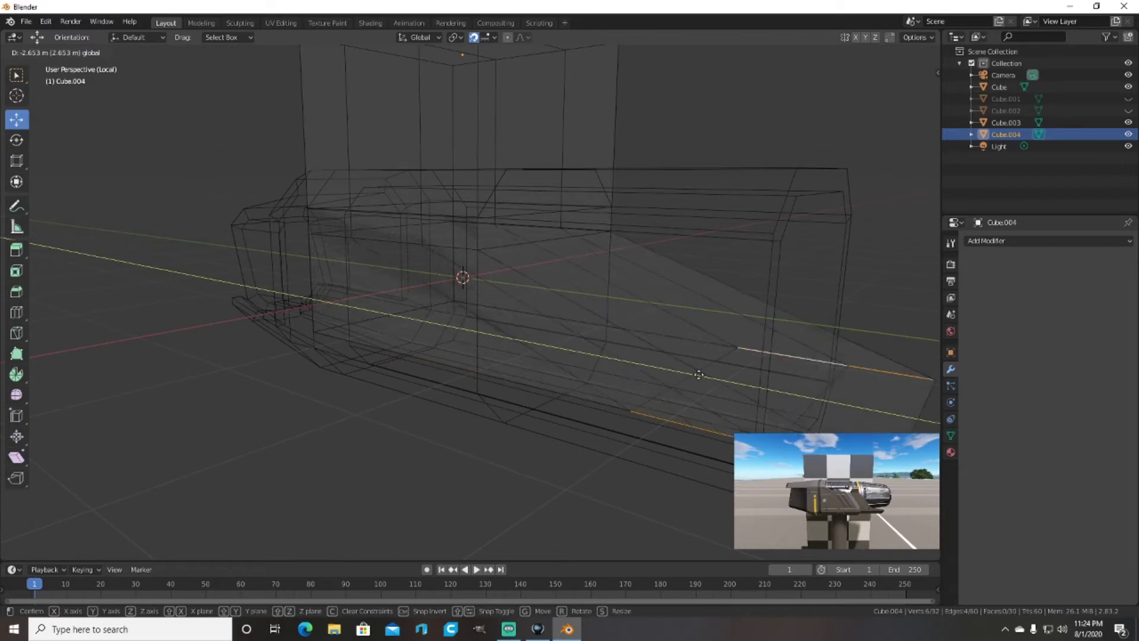
{"action": "left_click", "coordinate": [548, 265]}
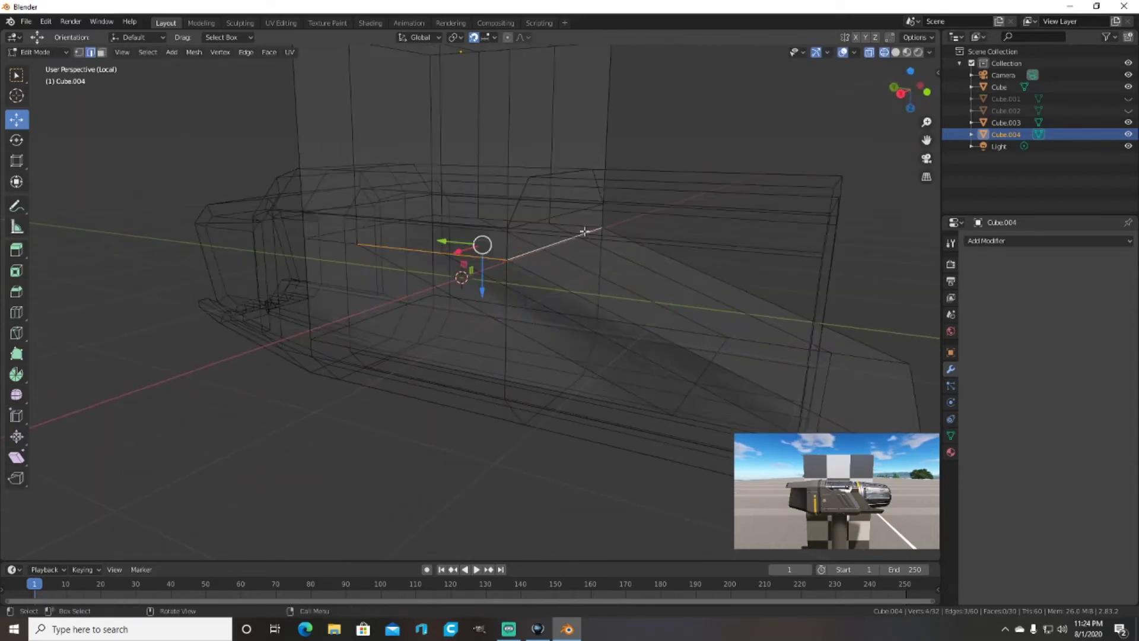
{"action": "left_click", "coordinate": [544, 212], "text": "shift"}
{"action": "key", "text": "g"}
{"action": "key", "text": "y"}
{"action": "left_click", "coordinate": [569, 249]}
Step: Select the whole mesh and widen it along X
{"action": "mouse_move", "coordinate": [570, 249]}
{"action": "middle_mouse_down"}
{"action": "mouse_move", "coordinate": [595, 265]}
{"action": "mouse_move", "coordinate": [500, 273]}
{"action": "middle_mouse_up"}
{"action": "key", "text": "g"}
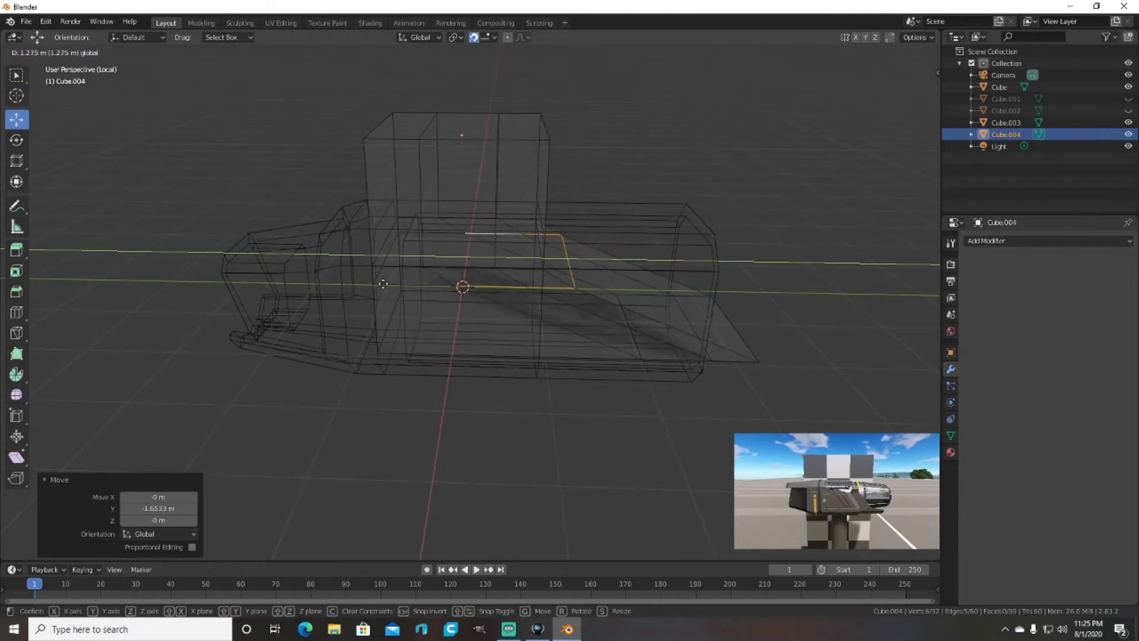
{"action": "key", "text": "Escape"}
{"action": "middle_click_drag", "start_coordinate": [389, 283], "coordinate": [593, 237]}
{"action": "key", "text": "alt+z"}
{"action": "scroll", "coordinate": [773, 163], "scroll_direction": "down", "scroll_amount": 3}
{"action": "key", "text": "a"}
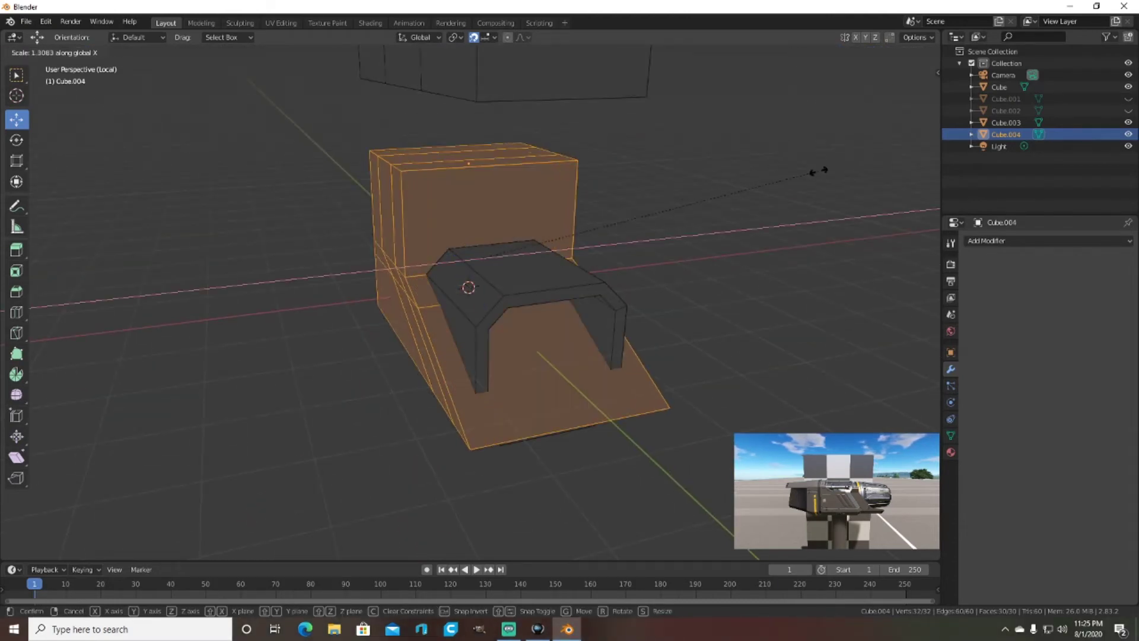
{"action": "left_click", "coordinate": [812, 173]}
Step: Reposition the floor-plate faces and raise the top edges, then exit Edit Mode
{"action": "middle_click_drag", "start_coordinate": [811, 172], "coordinate": [594, 217]}
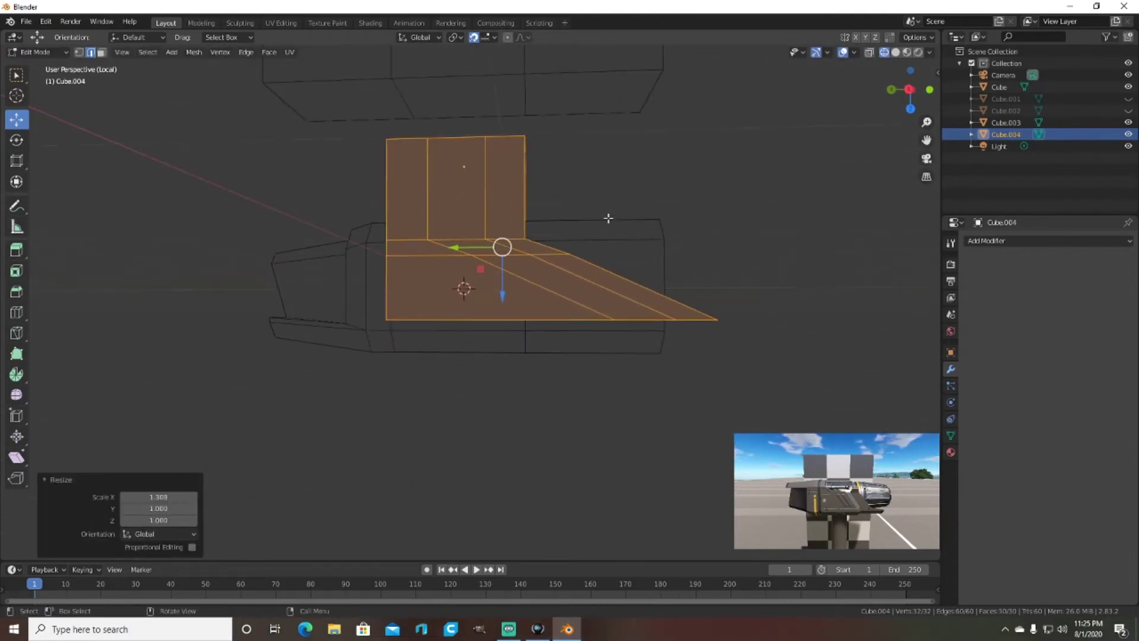
{"action": "mouse_move", "coordinate": [609, 218]}
{"action": "middle_mouse_down"}
{"action": "mouse_move", "coordinate": [588, 233]}
{"action": "mouse_move", "coordinate": [608, 229]}
{"action": "middle_mouse_up"}
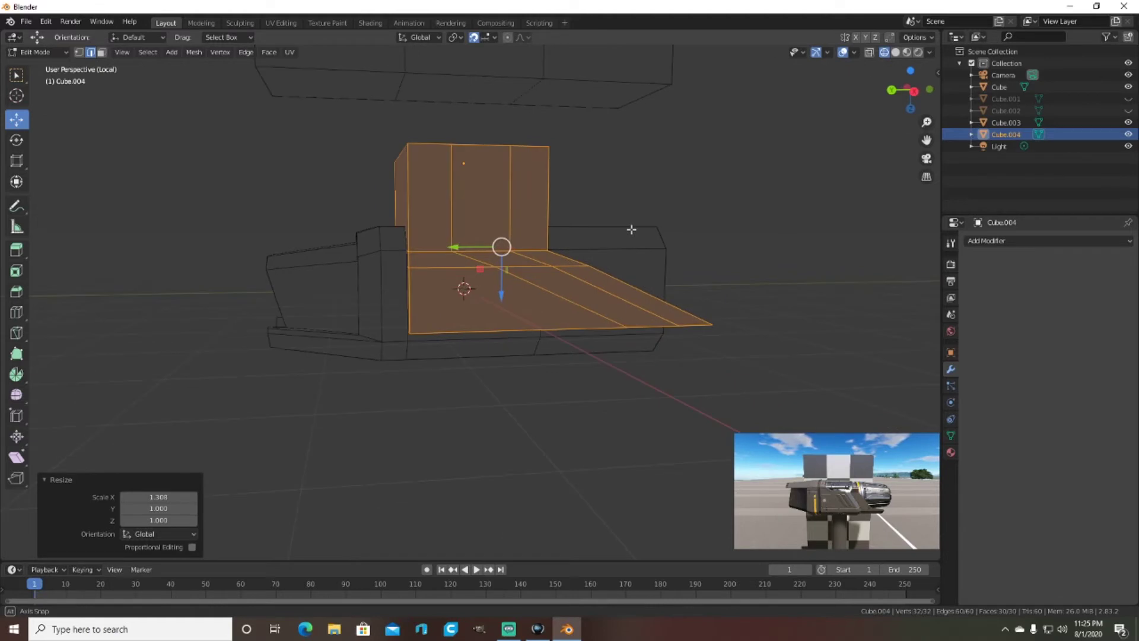
{"action": "key", "text": "alt+z"}
{"action": "left_click_drag", "start_coordinate": [647, 205], "coordinate": [398, 335]}
{"action": "left_click", "coordinate": [537, 268]}
{"action": "middle_click_drag", "start_coordinate": [537, 267], "coordinate": [389, 159]}
{"action": "key", "text": "alt+a"}
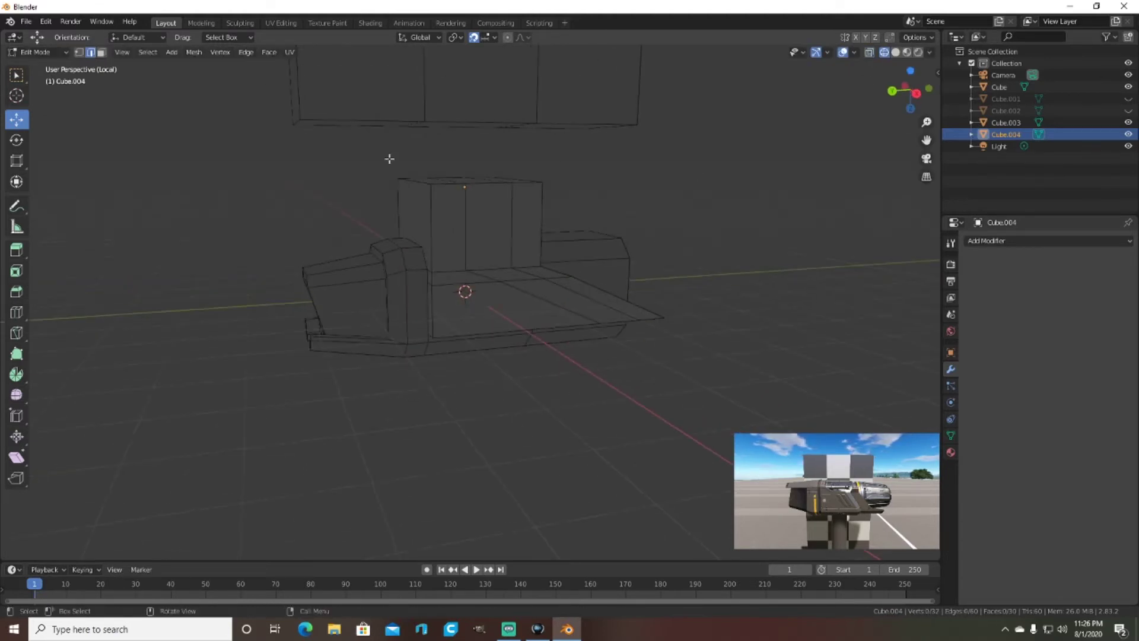
{"action": "left_click", "coordinate": [459, 281]}
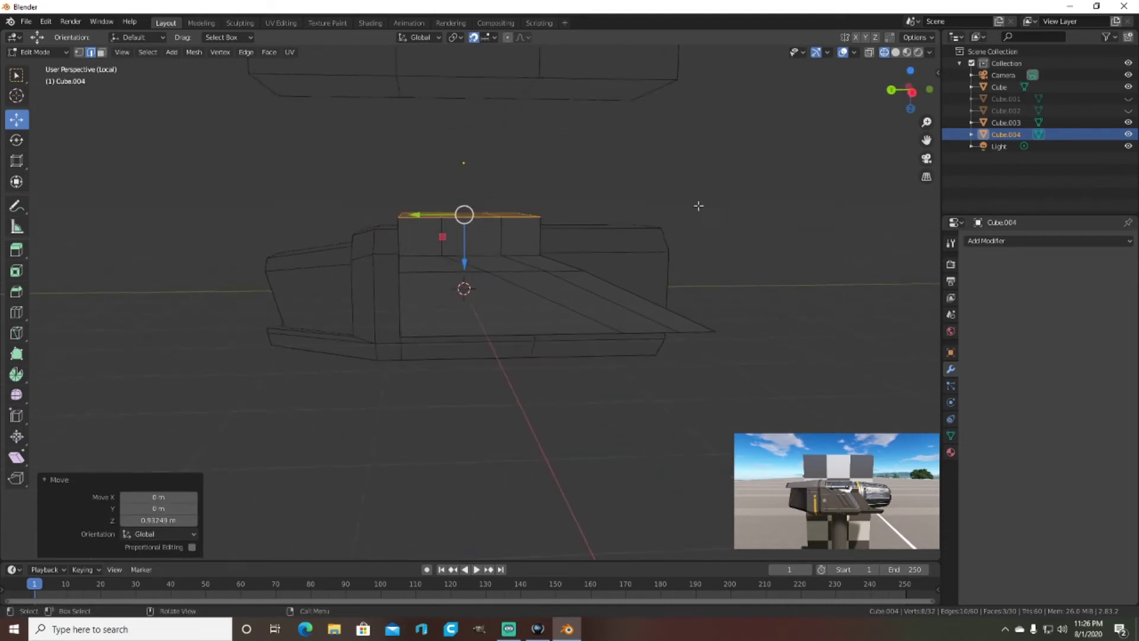
{"action": "left_click", "coordinate": [614, 271], "text": "ctrl"}
{"action": "key", "text": "Tab"}
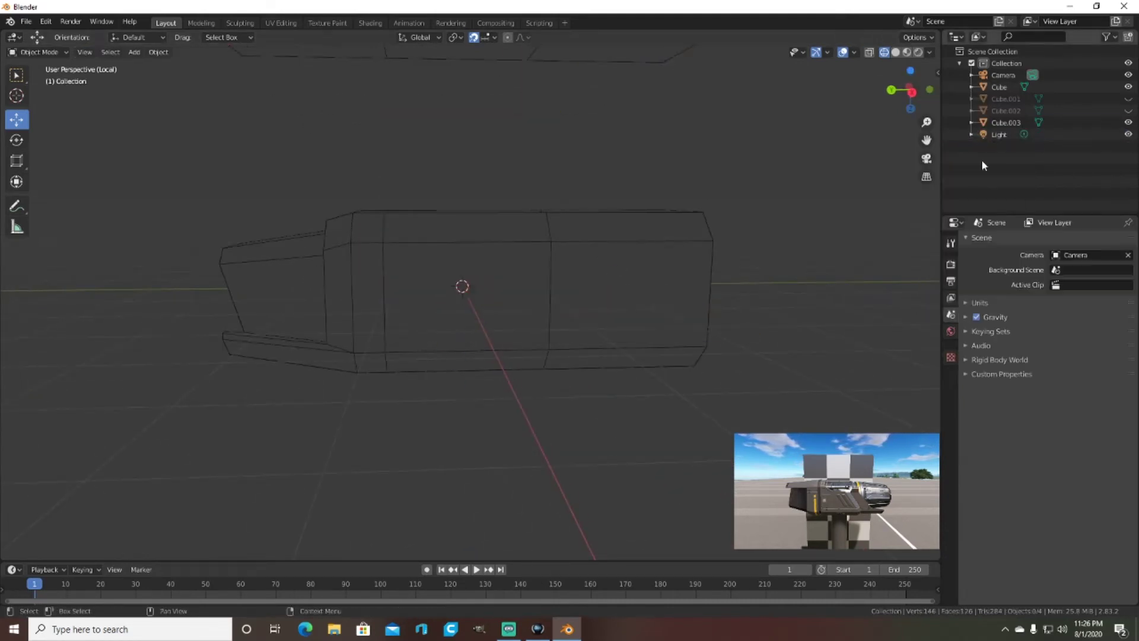
Step: Add a new cube and lower it 1 m along Z
{"action": "left_click", "coordinate": [134, 52]}
{"action": "left_click", "coordinate": [242, 74]}
{"action": "key", "text": "g"}
{"action": "key", "text": "z"}
{"action": "key", "text": "minus"}
{"action": "key", "text": "1"}
{"action": "key", "text": "Return"}
{"action": "middle_click_drag", "start_coordinate": [475, 296], "coordinate": [599, 230]}
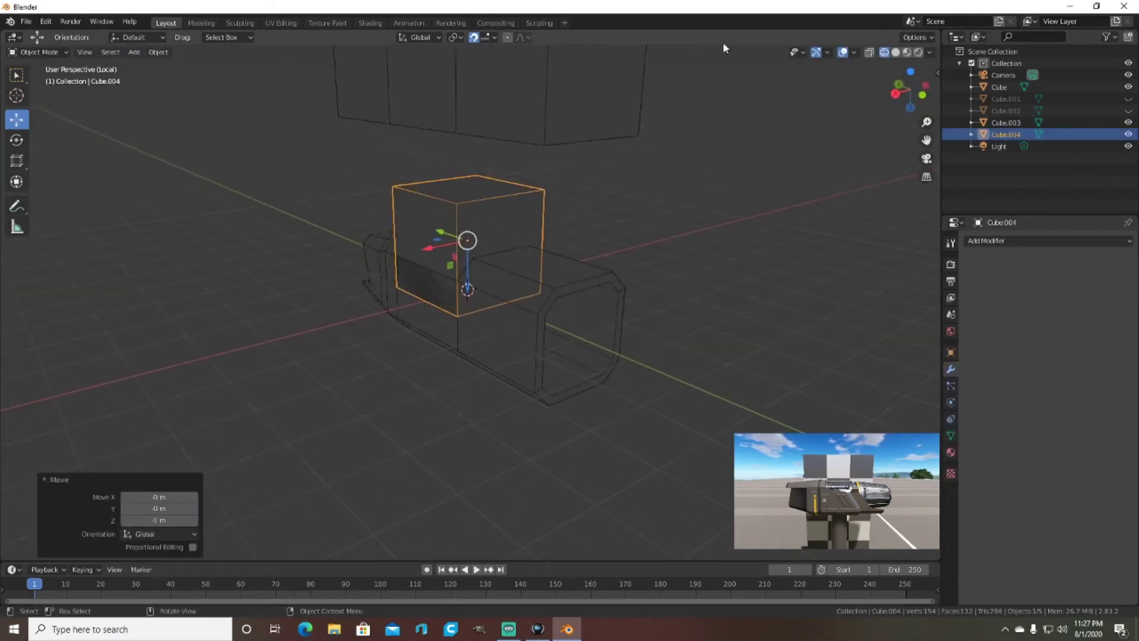
{"action": "middle_click_drag", "start_coordinate": [331, 74], "coordinate": [686, 229]}
Step: Lower the new cube's top face by 1 m in Edit Mode
{"action": "key", "text": "shift+z"}
{"action": "key", "text": "Tab"}
{"action": "left_click", "coordinate": [451, 184]}
{"action": "mouse_move", "coordinate": [215, 231]}
{"action": "middle_mouse_down"}
{"action": "mouse_move", "coordinate": [356, 178]}
{"action": "mouse_move", "coordinate": [483, 227]}
{"action": "mouse_move", "coordinate": [463, 264]}
{"action": "middle_mouse_up"}
{"action": "key", "text": "g"}
{"action": "key", "text": "z"}
{"action": "key", "text": "minus"}
{"action": "key", "text": "1"}
{"action": "key", "text": "Return"}
Step: Raise the selection 0.2 m, fine-tune its height, and switch to right orthographic view
{"action": "key", "text": "g"}
{"action": "left_click", "coordinate": [467, 324]}
{"action": "middle_click_drag", "start_coordinate": [467, 324], "coordinate": [461, 272]}
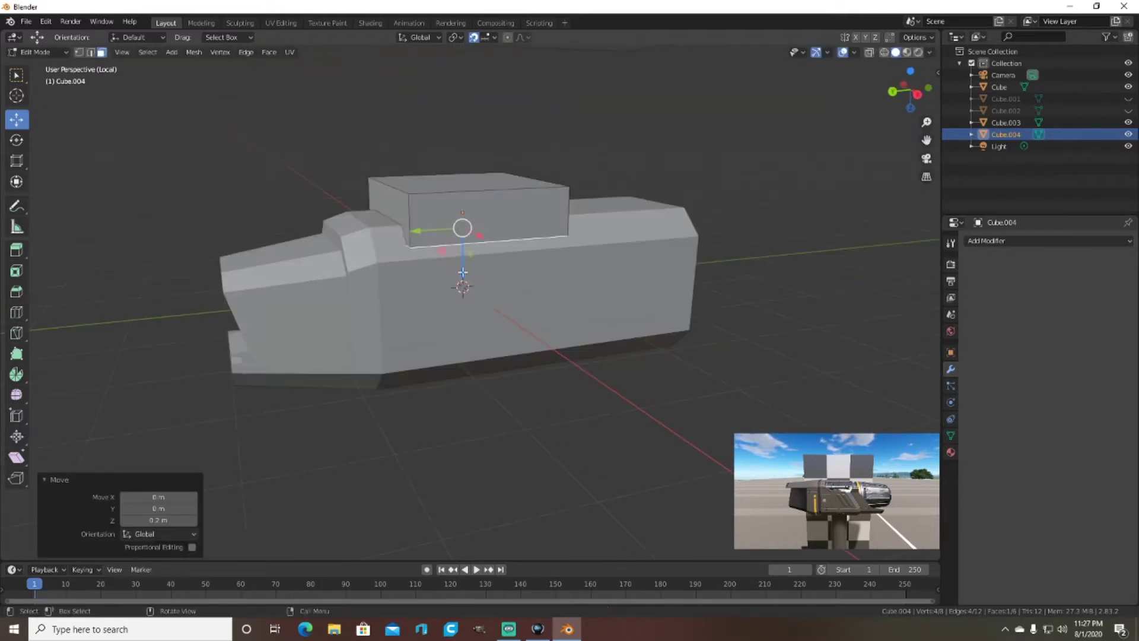
{"action": "left_click", "coordinate": [464, 311]}
{"action": "middle_click_drag", "start_coordinate": [464, 312], "coordinate": [366, 262]}
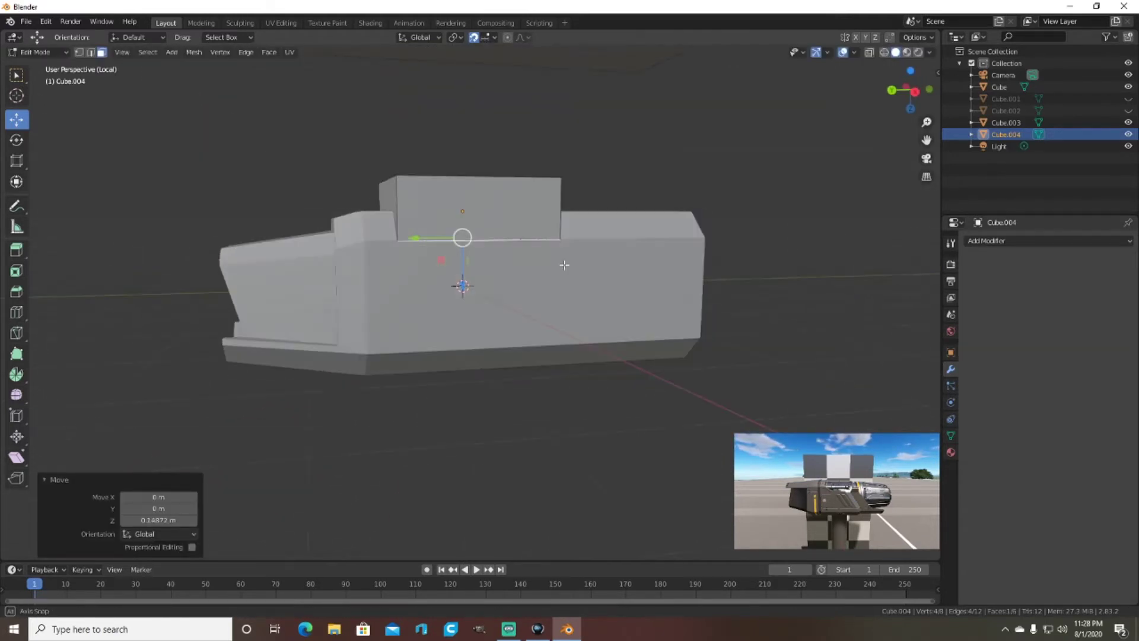
{"action": "left_click", "coordinate": [192, 141]}
{"action": "key", "text": "alt+z"}
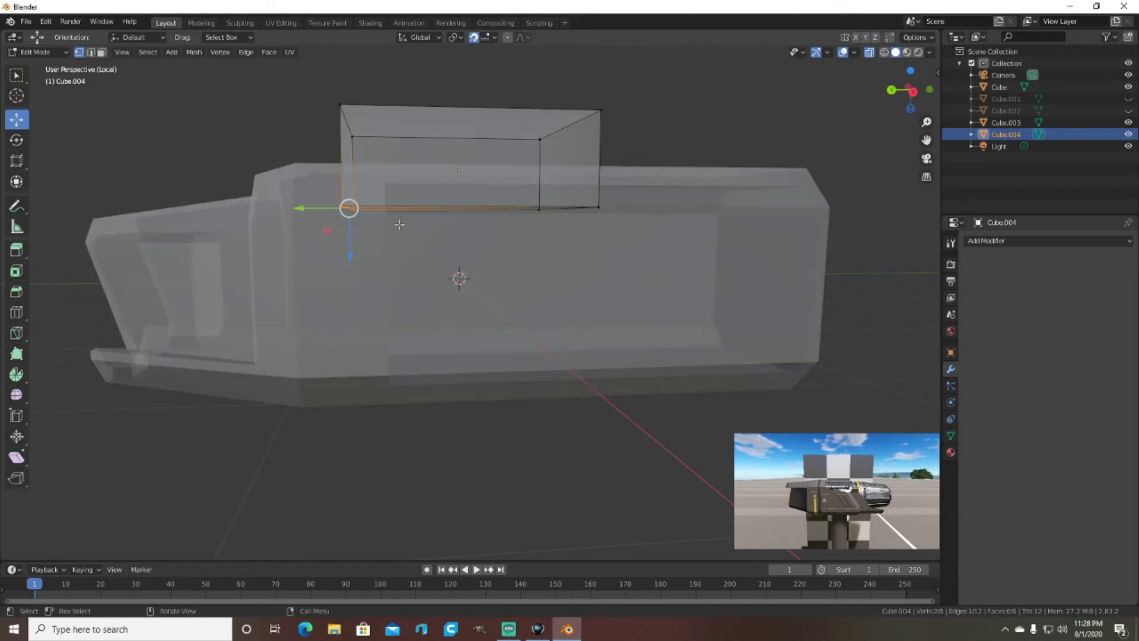
{"action": "key", "text": "alt+z"}
{"action": "key", "text": "KP_3"}
Step: Move the selection back 0.8 m and switch to wireframe shading
{"action": "key", "text": "g"}
{"action": "key", "text": "z"}
{"action": "left_click", "coordinate": [568, 409]}
{"action": "mouse_move", "coordinate": [568, 410]}
{"action": "middle_mouse_down"}
{"action": "mouse_move", "coordinate": [653, 267]}
{"action": "mouse_move", "coordinate": [771, 178]}
{"action": "middle_mouse_up"}
{"action": "left_click", "coordinate": [884, 52]}
{"action": "left_click", "coordinate": [811, 141]}
{"action": "mouse_move", "coordinate": [810, 141]}
{"action": "middle_mouse_down"}
{"action": "mouse_move", "coordinate": [600, 223]}
{"action": "mouse_move", "coordinate": [638, 203]}
{"action": "middle_mouse_up"}
Step: Widen the entire new mesh along X and turn off see-through view
{"action": "key", "text": "a"}
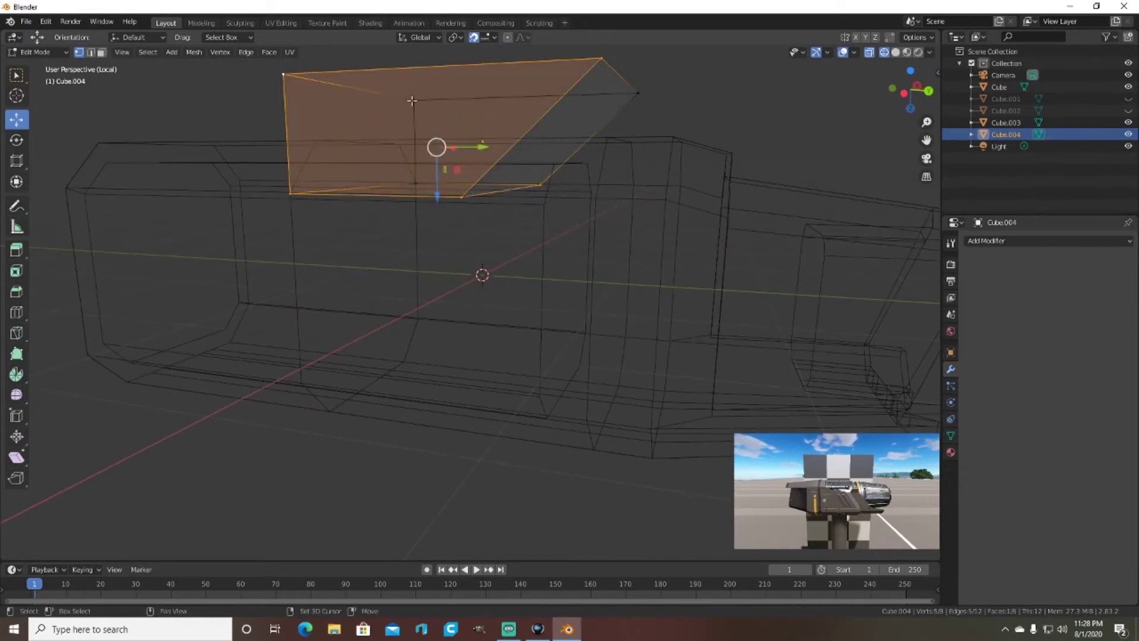
{"action": "key", "text": "s"}
{"action": "key", "text": "x"}
{"action": "key", "text": "Return"}
{"action": "middle_click_drag", "start_coordinate": [652, 237], "coordinate": [867, 55]}
{"action": "left_click", "coordinate": [869, 52]}
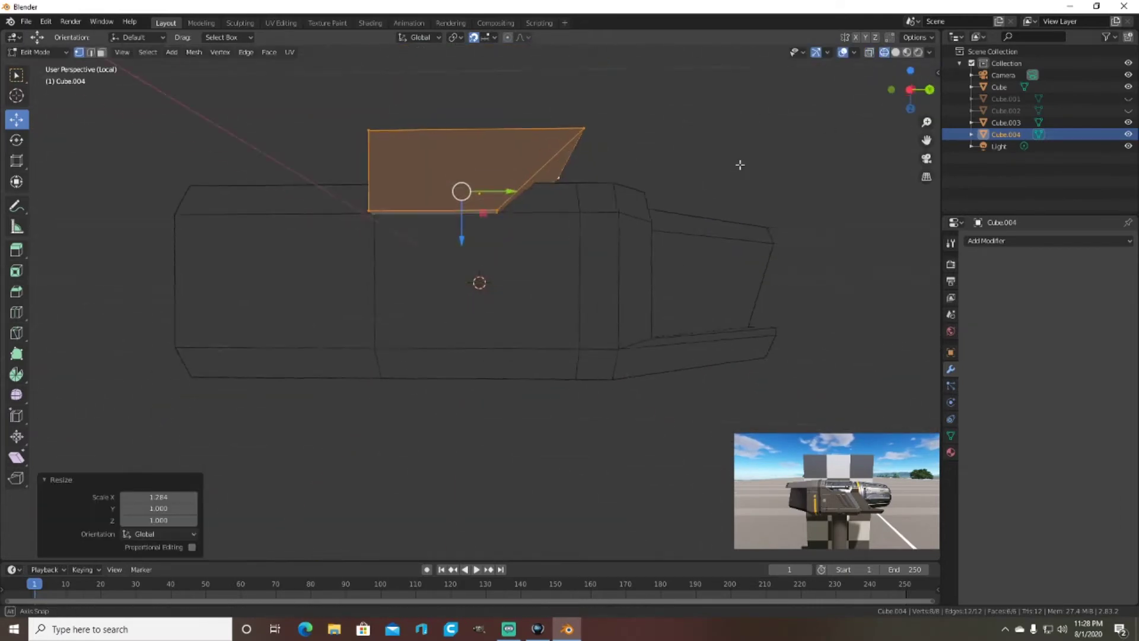
{"action": "left_click", "coordinate": [480, 266]}
{"action": "middle_click_drag", "start_coordinate": [497, 247], "coordinate": [546, 226]}
Step: Move the selected edge 0.2 m back along Y and adjust the overlay grid scale
{"action": "type", "text": "gy-0.2"}
{"action": "key", "text": "Return"}
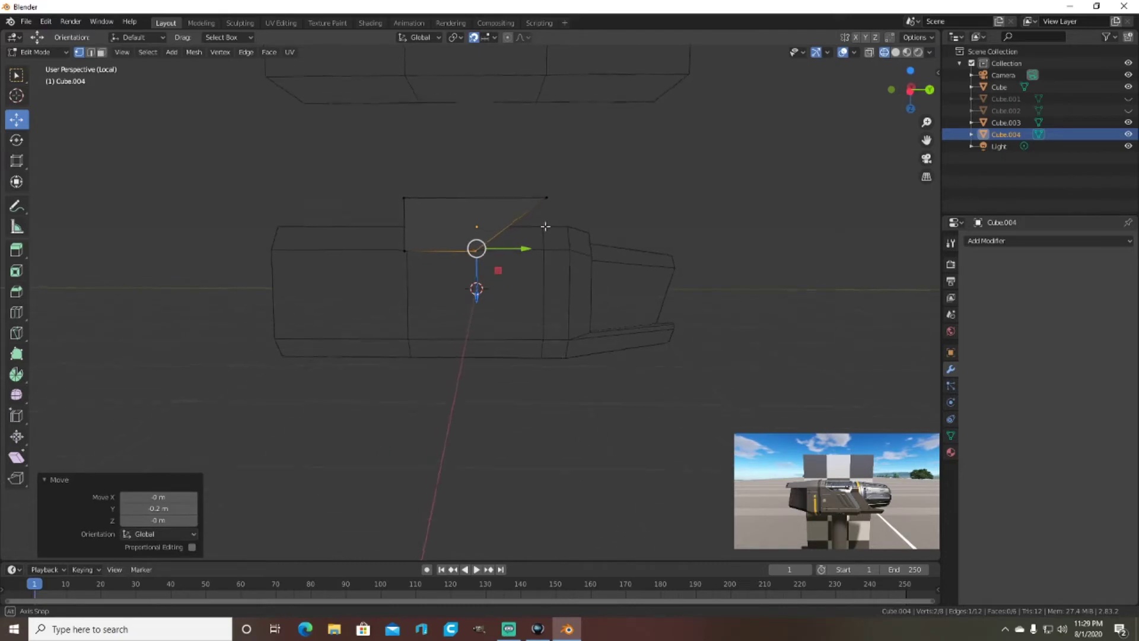
{"action": "key", "text": "g"}
{"action": "key", "text": "y"}
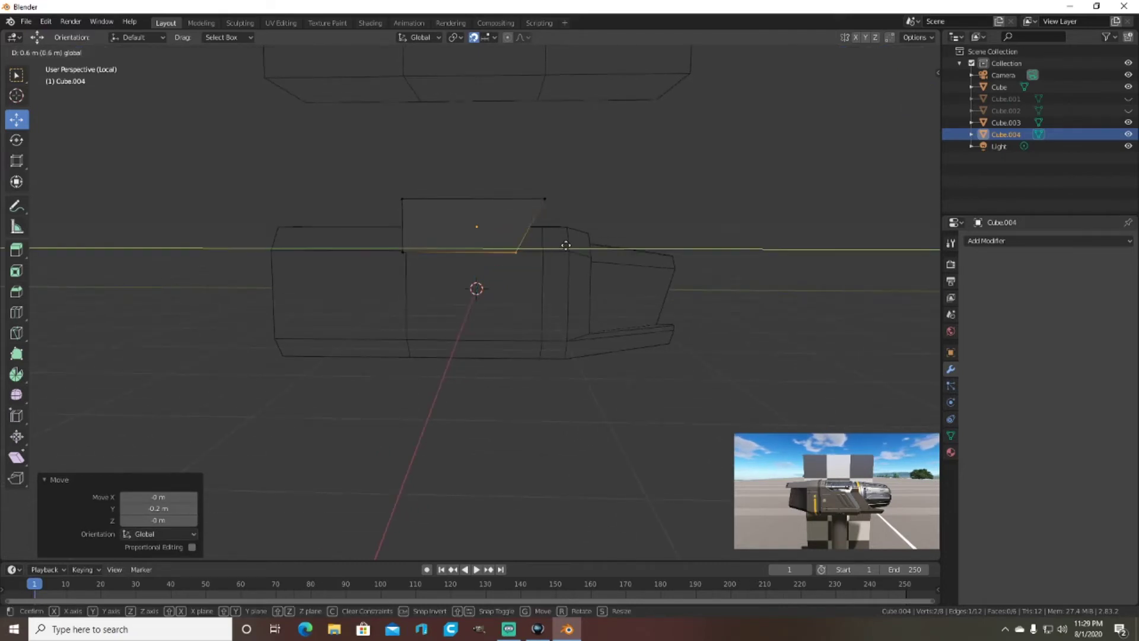
{"action": "key", "text": "Escape"}
{"action": "left_click", "coordinate": [854, 52]}
{"action": "left_click", "coordinate": [834, 123]}
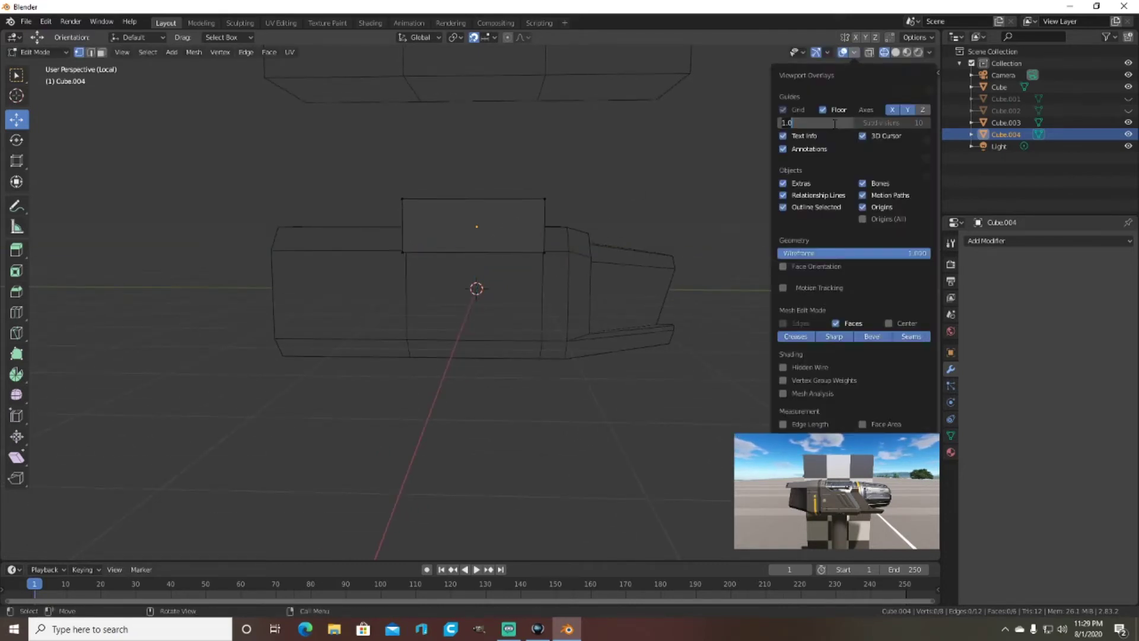
Step: Slide the raised block's top face 0.25 m and an edge 0.5 m back along Y
{"action": "middle_click_drag", "start_coordinate": [834, 123], "coordinate": [471, 249]}
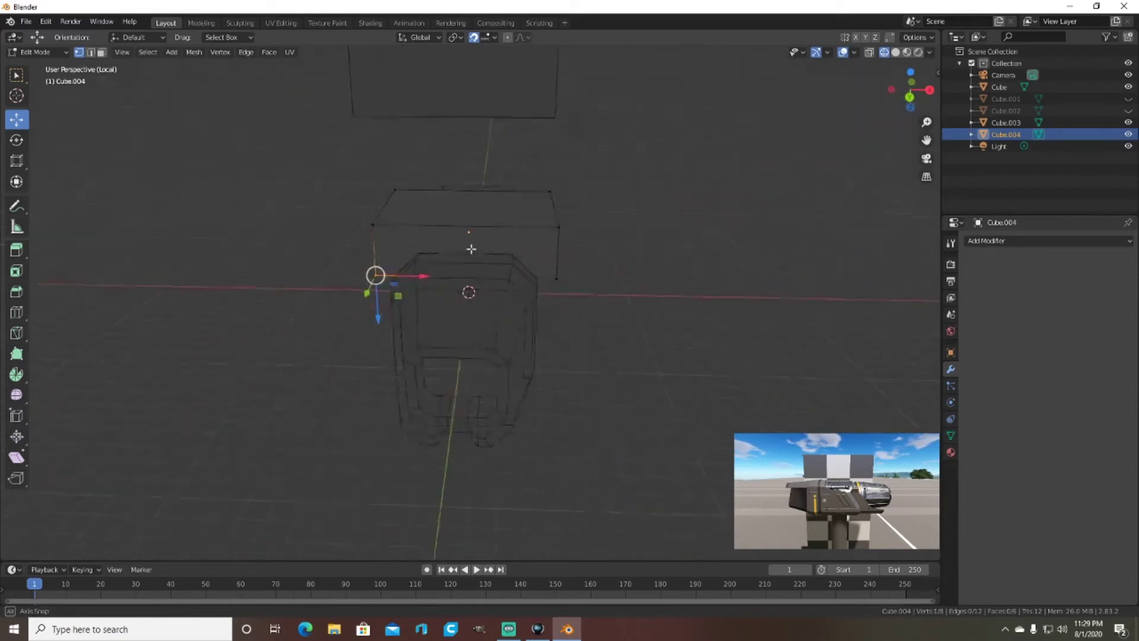
{"action": "left_click", "coordinate": [476, 226]}
{"action": "left_click_drag", "start_coordinate": [572, 226], "coordinate": [578, 189]}
{"action": "mouse_move", "coordinate": [579, 177]}
{"action": "middle_mouse_down"}
{"action": "mouse_move", "coordinate": [584, 158]}
{"action": "mouse_move", "coordinate": [573, 185]}
{"action": "middle_mouse_up"}
{"action": "key", "text": "3"}
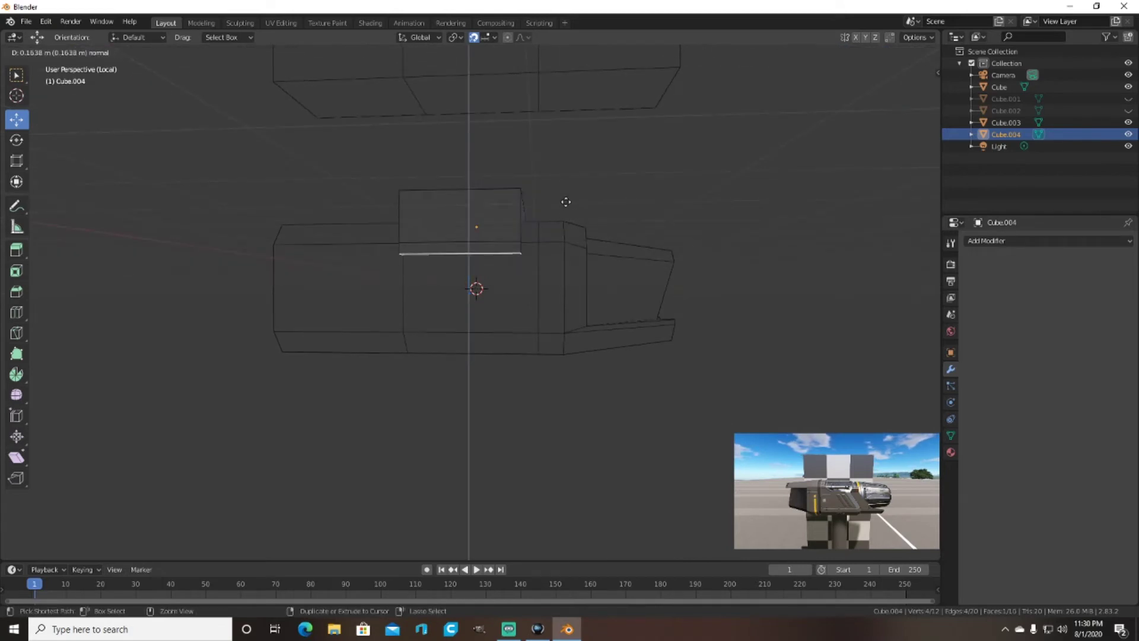
{"action": "left_click", "coordinate": [567, 249]}
{"action": "middle_click_drag", "start_coordinate": [590, 209], "coordinate": [73, 67]}
{"action": "key", "text": "alt+a"}
{"action": "middle_click_drag", "start_coordinate": [406, 248], "coordinate": [656, 247]}
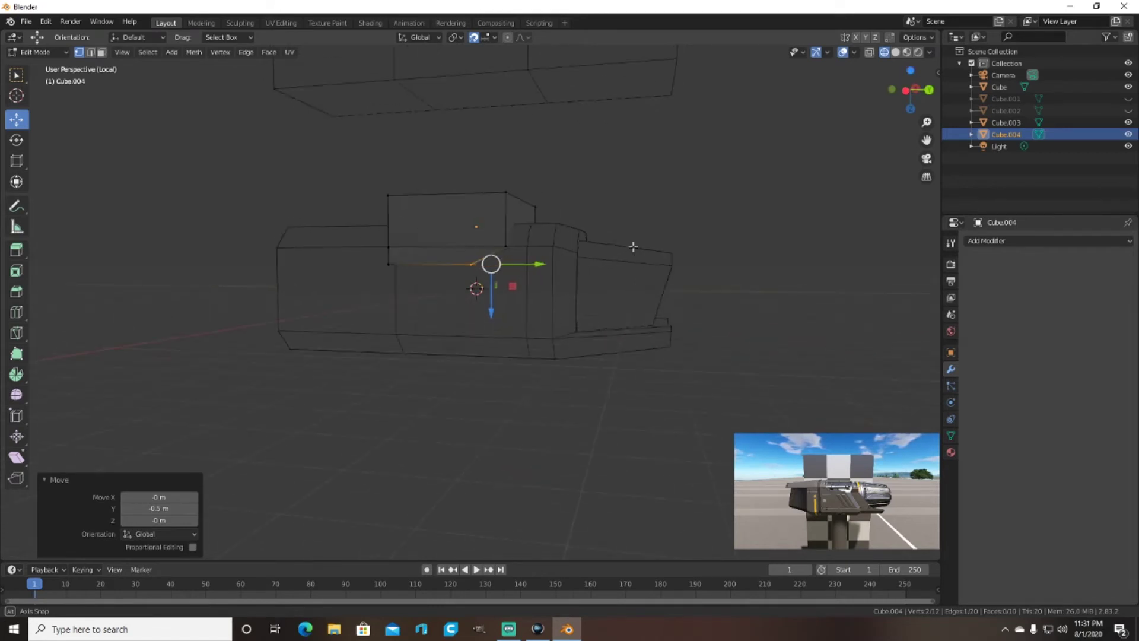
{"action": "mouse_move", "coordinate": [355, 172]}
{"action": "left_mouse_down"}
{"action": "mouse_move", "coordinate": [445, 247]}
{"action": "mouse_move", "coordinate": [149, 238]}
{"action": "left_mouse_up"}
Step: Stretch the upper faces back along the bar in solid shading, cancelling a trial underside move
{"action": "key", "text": "alt+a"}
{"action": "key", "text": "shift+z"}
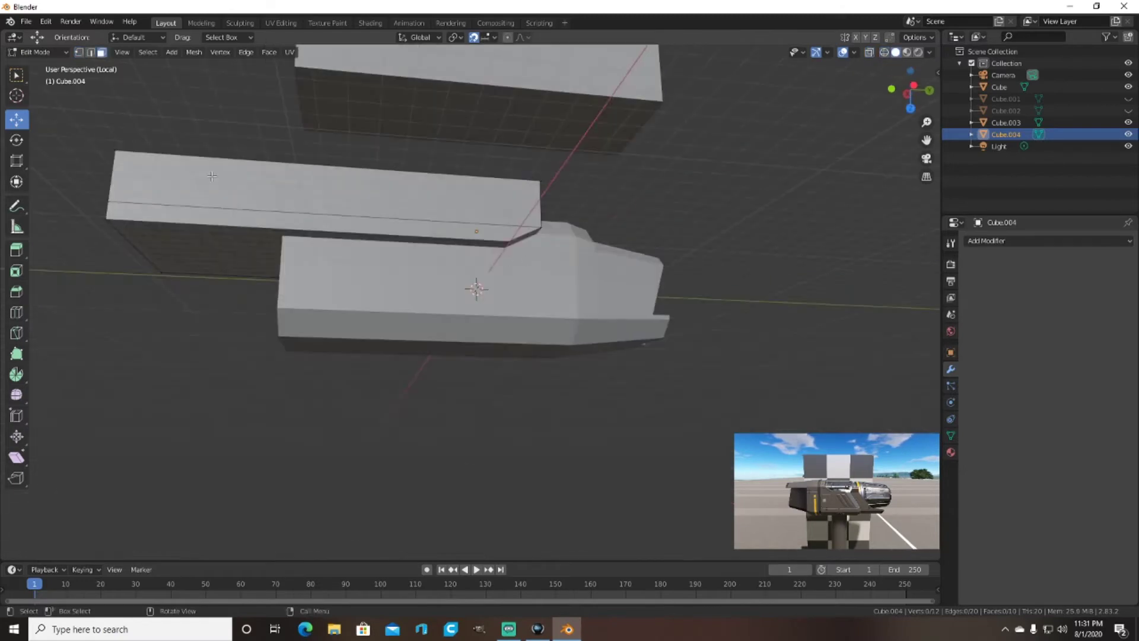
{"action": "left_click", "coordinate": [196, 249]}
{"action": "middle_click_drag", "start_coordinate": [196, 249], "coordinate": [399, 200]}
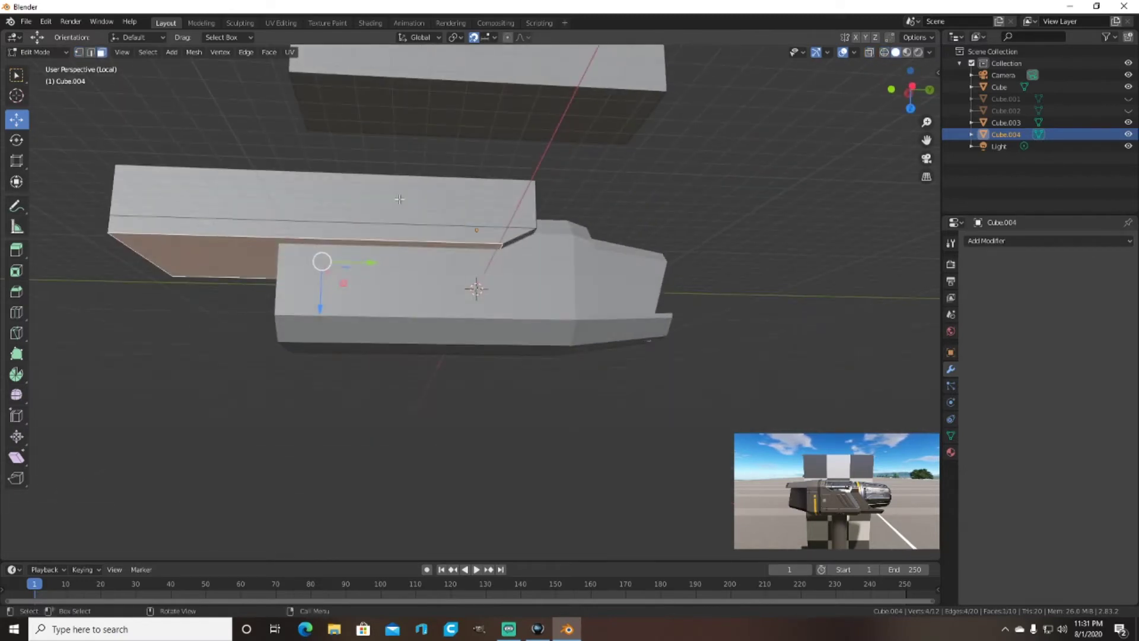
{"action": "left_click_drag", "start_coordinate": [399, 208], "coordinate": [347, 274]}
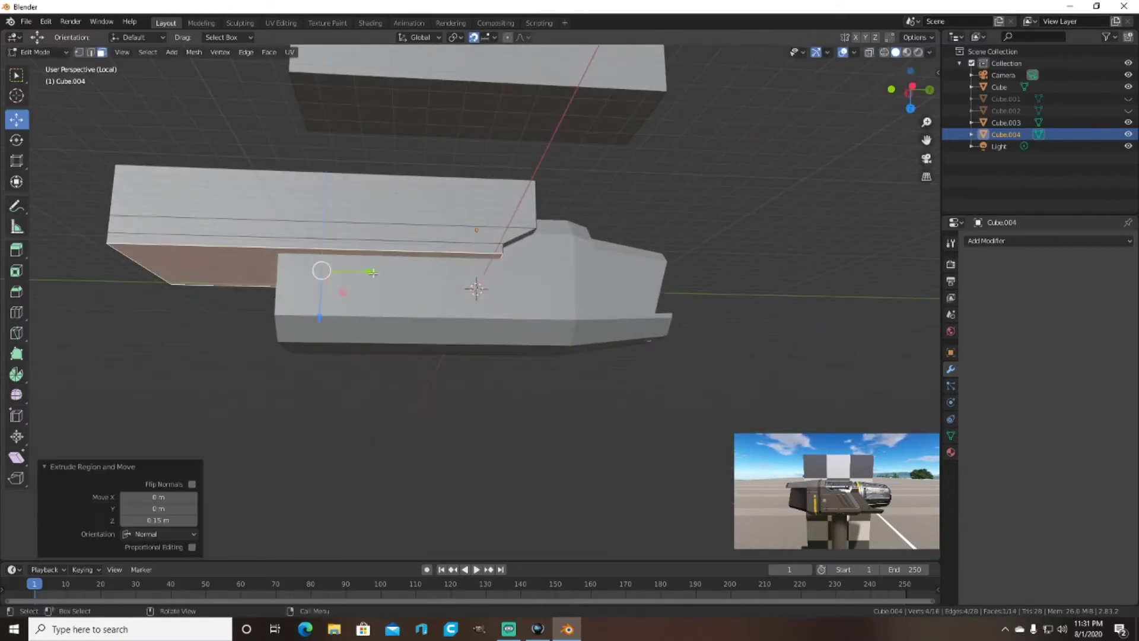
{"action": "right_click", "coordinate": [310, 311]}
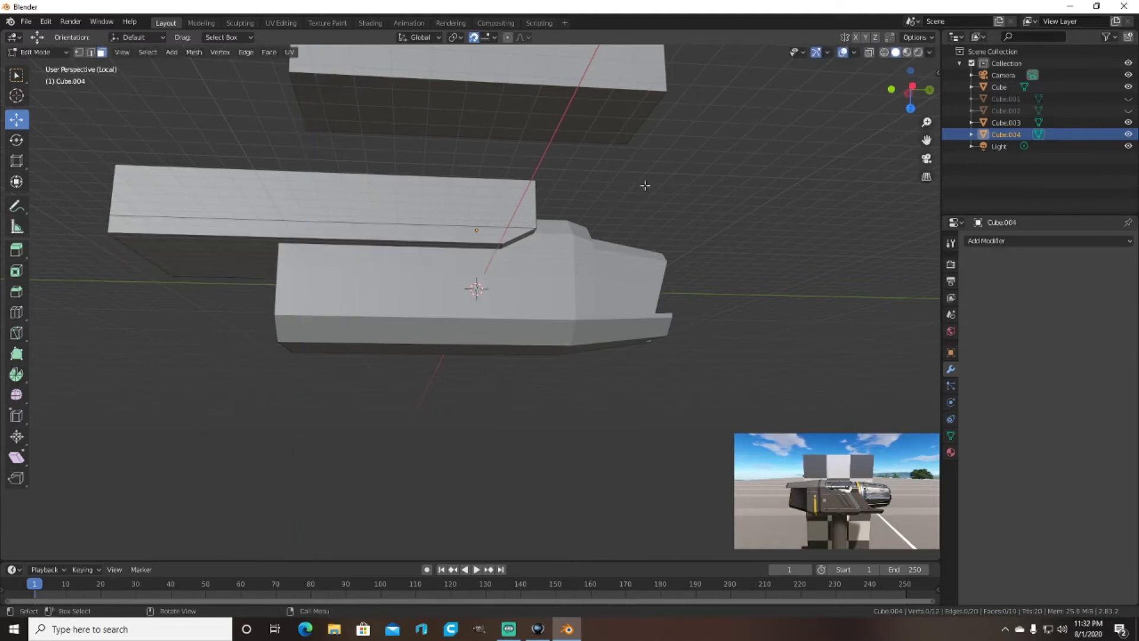
{"action": "middle_click_drag", "start_coordinate": [652, 192], "coordinate": [623, 170]}
Step: Add edge loops across the upper bar, sliding one toward the front end
{"action": "left_click", "coordinate": [16, 312]}
{"action": "left_click", "coordinate": [382, 235]}
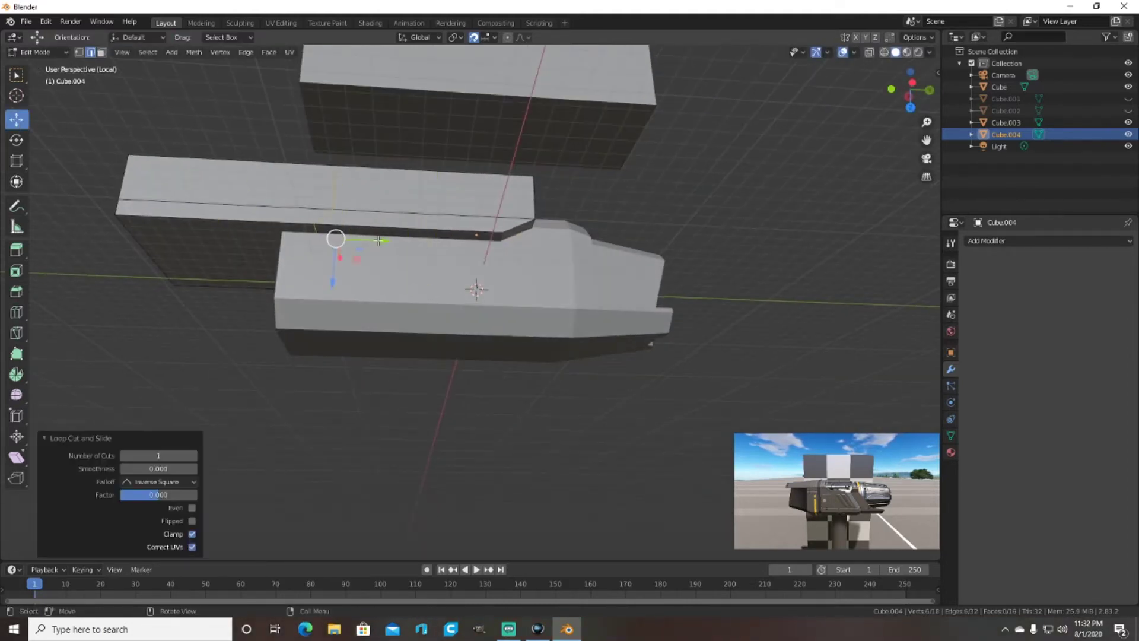
{"action": "left_click", "coordinate": [495, 250]}
{"action": "middle_click_drag", "start_coordinate": [496, 249], "coordinate": [507, 249]}
{"action": "left_click", "coordinate": [319, 211]}
{"action": "key", "text": "shift+space"}
{"action": "key", "text": "g"}
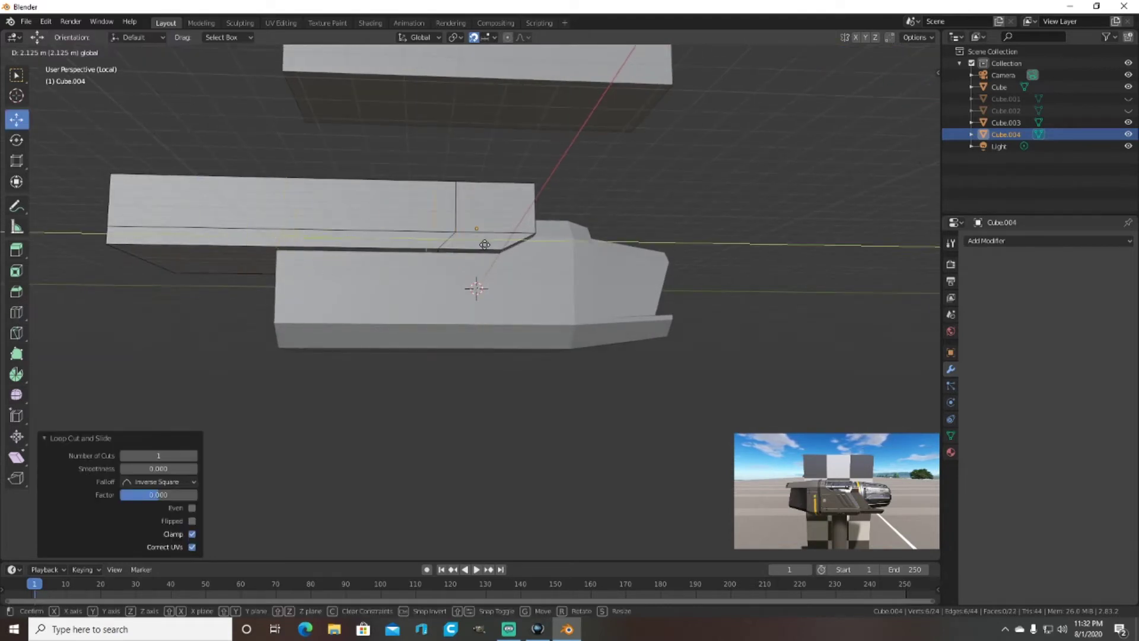
{"action": "scroll", "coordinate": [362, 237], "scroll_direction": "up", "scroll_amount": 4}
{"action": "left_click_drag", "start_coordinate": [385, 226], "coordinate": [434, 278]}
{"action": "left_click", "coordinate": [387, 220]}
{"action": "scroll", "coordinate": [387, 226], "scroll_direction": "down", "scroll_amount": 4}
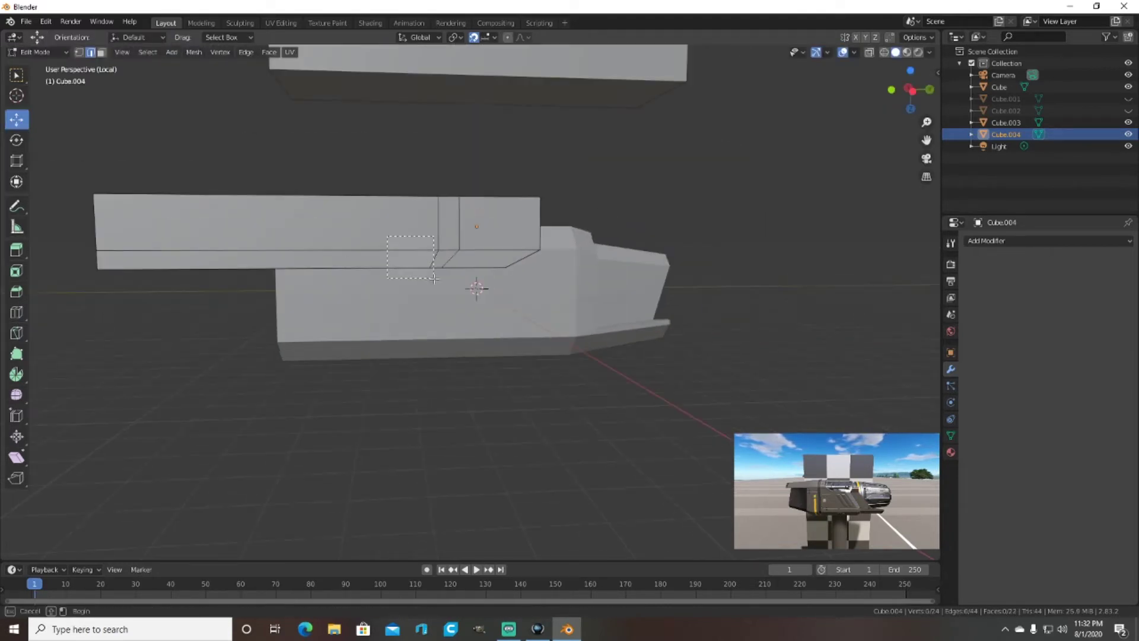
Step: Drop the bar's front edge 0.15 m along Z into an angled step, and place another loop cut
{"action": "middle_click_drag", "start_coordinate": [308, 275], "coordinate": [509, 308]}
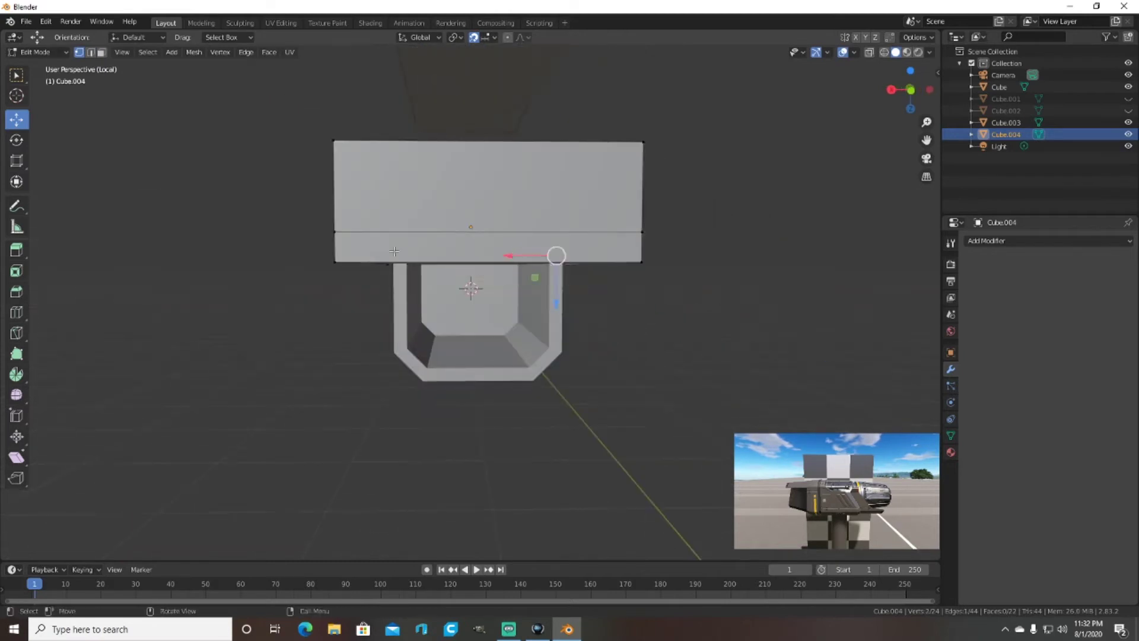
{"action": "left_click_drag", "start_coordinate": [510, 308], "coordinate": [510, 317]}
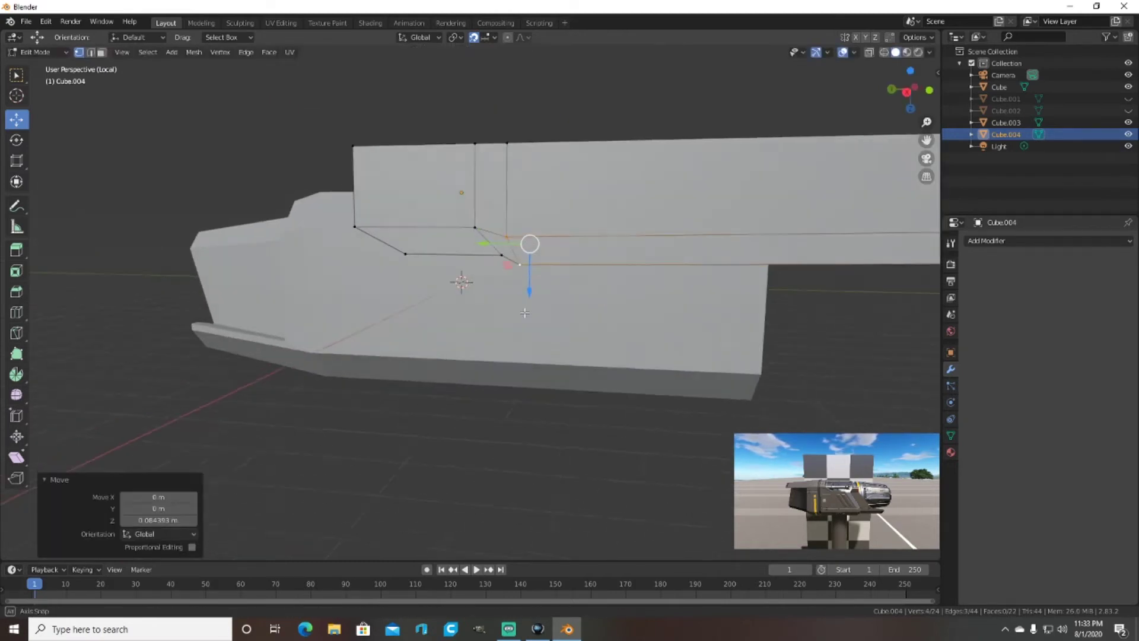
{"action": "middle_click_drag", "start_coordinate": [461, 280], "coordinate": [398, 301]}
{"action": "left_click_drag", "start_coordinate": [398, 301], "coordinate": [399, 288]}
{"action": "mouse_move", "coordinate": [399, 288]}
{"action": "middle_mouse_down"}
{"action": "mouse_move", "coordinate": [461, 261]}
{"action": "mouse_move", "coordinate": [411, 353]}
{"action": "middle_mouse_up"}
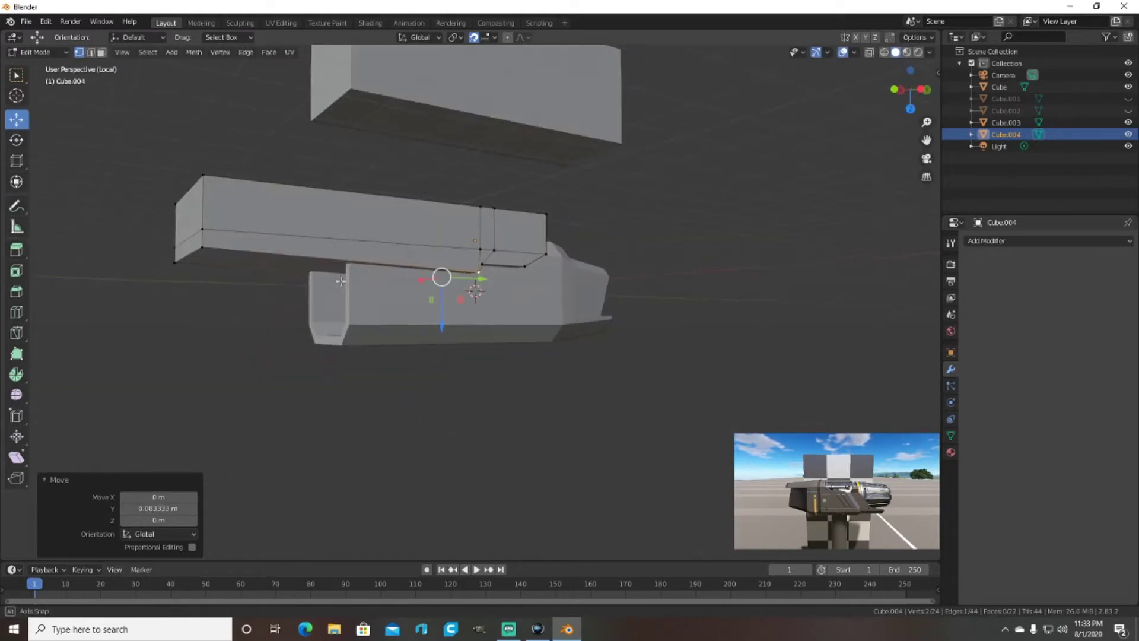
{"action": "left_click", "coordinate": [411, 353]}
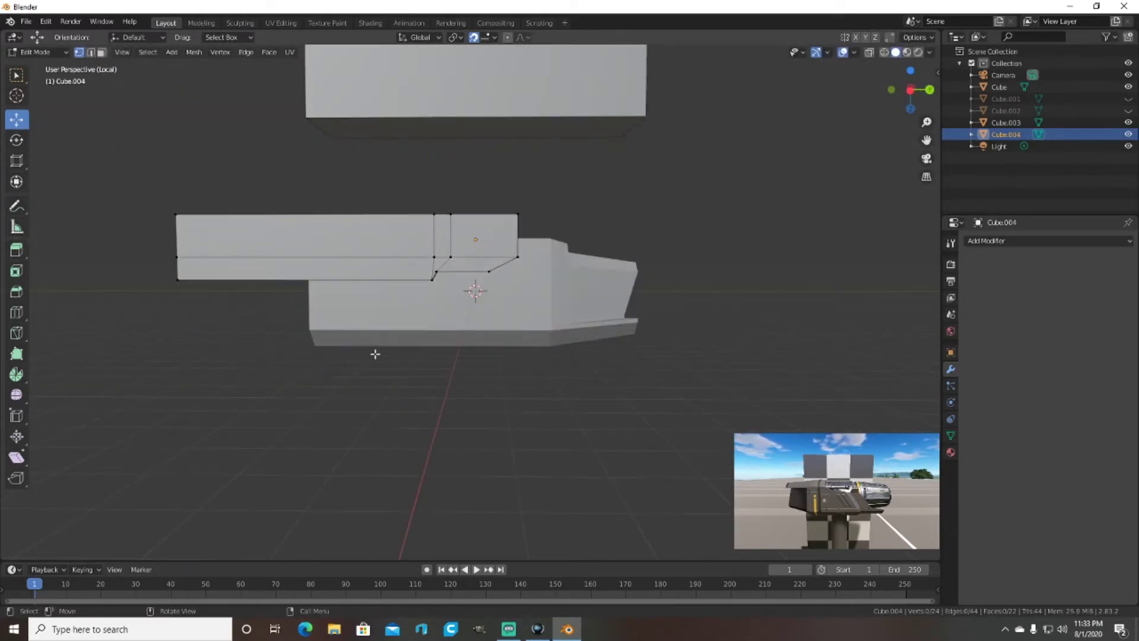
{"action": "middle_click_drag", "start_coordinate": [375, 354], "coordinate": [388, 352]}
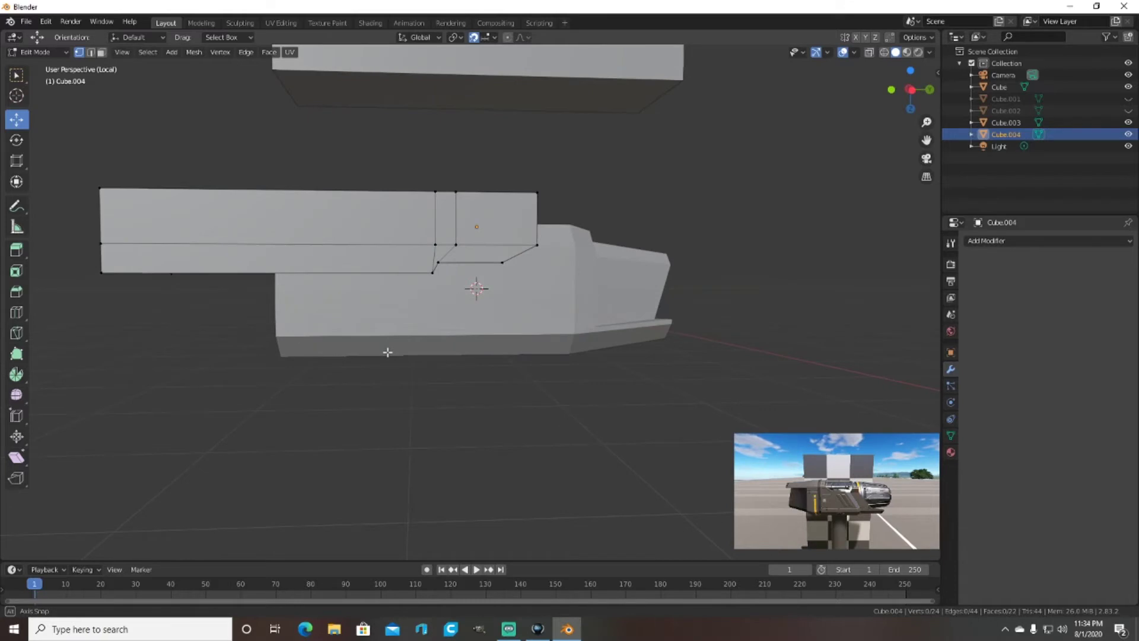
{"action": "left_click", "coordinate": [16, 312]}
{"action": "left_click", "coordinate": [419, 231]}
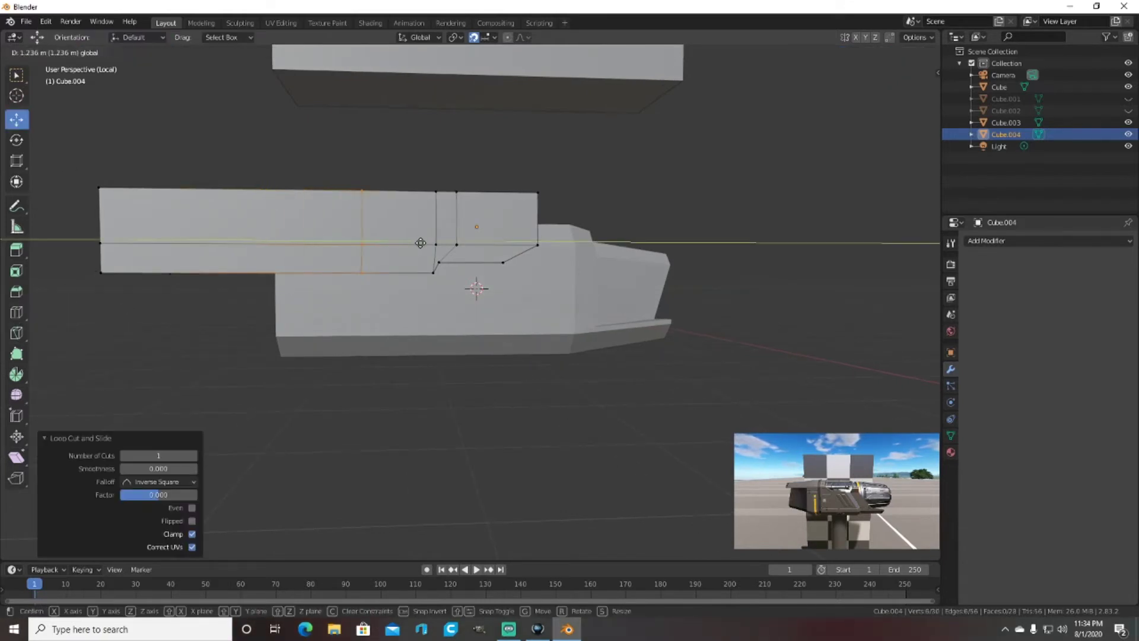
Step: Slide the new loop 1.2361 m along Y, extrude the bottom face 0.5 m down, and shift its edge back
{"action": "left_click_drag", "start_coordinate": [466, 240], "coordinate": [414, 241]}
{"action": "middle_click_drag", "start_coordinate": [369, 170], "coordinate": [443, 183]}
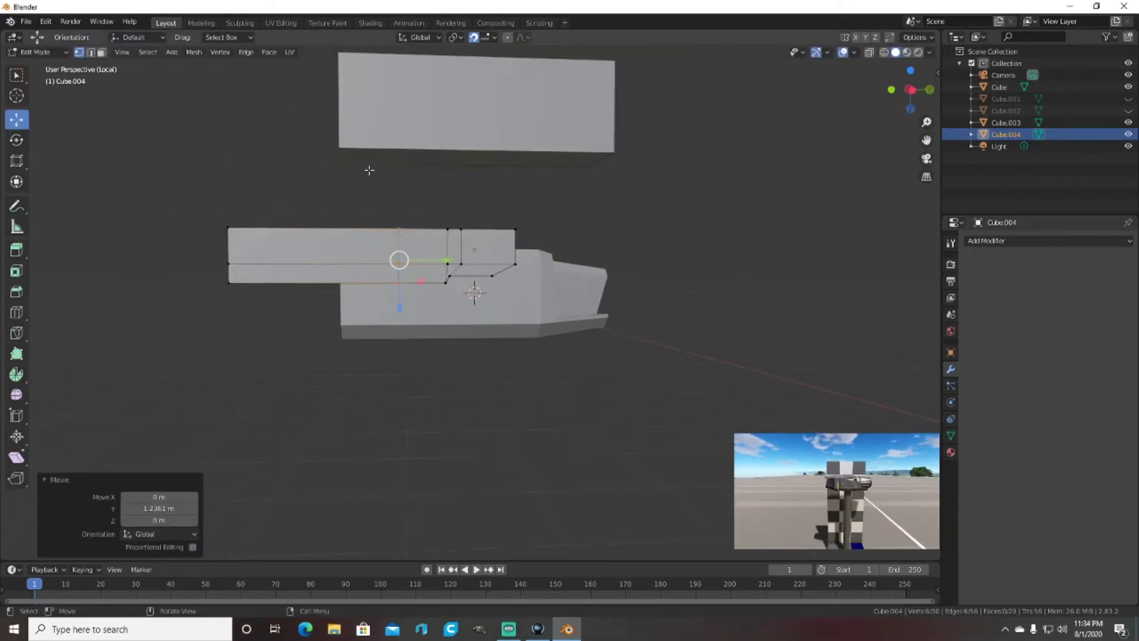
{"action": "left_click", "coordinate": [367, 185]}
{"action": "scroll", "coordinate": [342, 159], "scroll_direction": "up", "scroll_amount": 1}
{"action": "left_click", "coordinate": [174, 270]}
{"action": "key", "text": "e"}
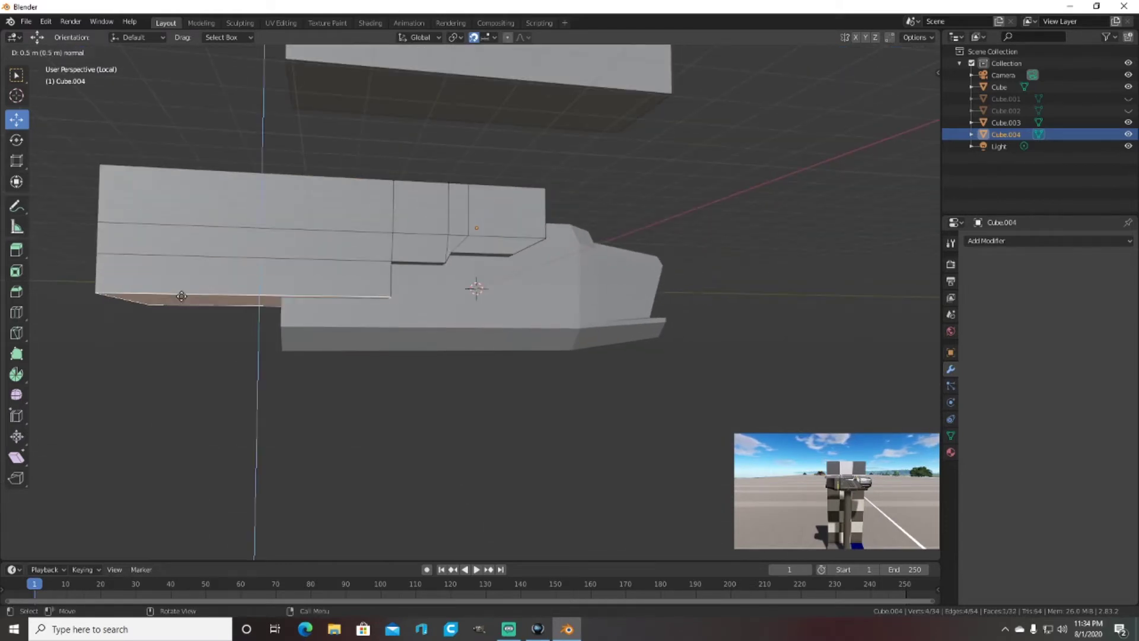
{"action": "middle_click_drag", "start_coordinate": [377, 283], "coordinate": [377, 297]}
{"action": "key", "text": "g"}
{"action": "left_click", "coordinate": [374, 313]}
{"action": "middle_click_drag", "start_coordinate": [374, 313], "coordinate": [359, 303]}
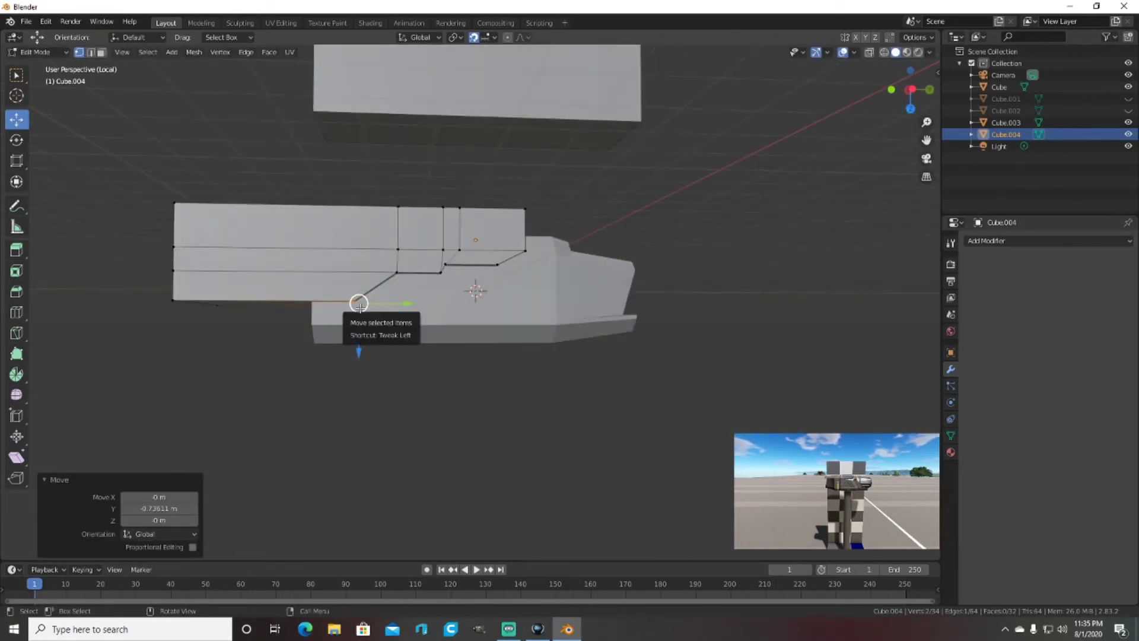
{"action": "middle_click_drag", "start_coordinate": [359, 303], "coordinate": [356, 305]}
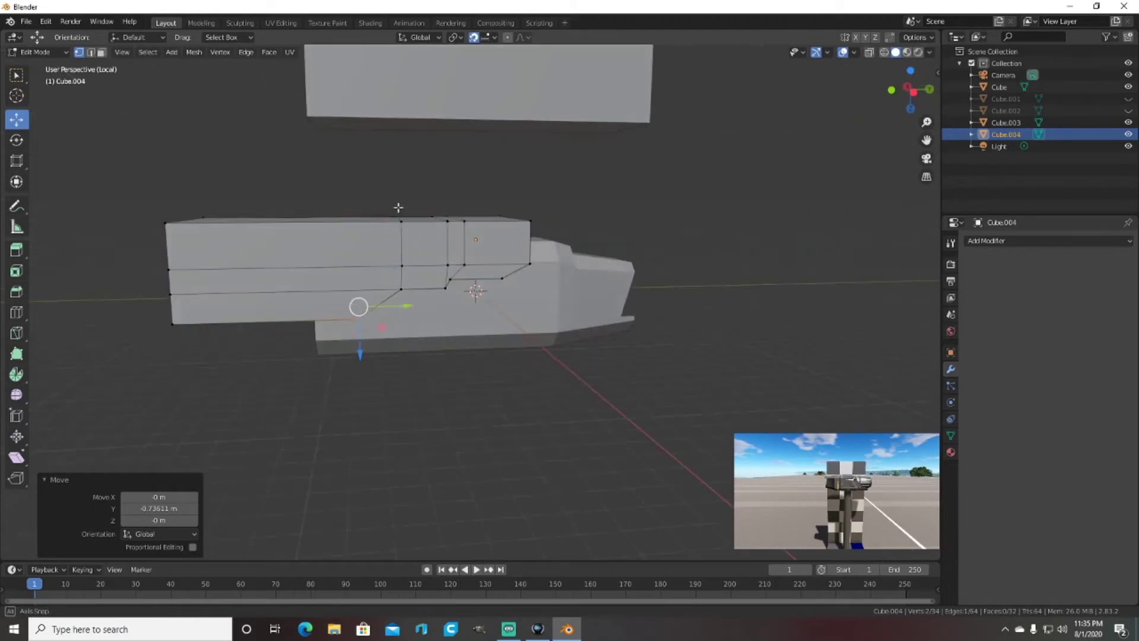
Step: Slide the vertical loop 0.25 m toward the front and move the bottom edge along Y
{"action": "left_click", "coordinate": [396, 219], "text": "alt"}
{"action": "mouse_move", "coordinate": [396, 218]}
{"action": "middle_mouse_down"}
{"action": "mouse_move", "coordinate": [508, 249]}
{"action": "mouse_move", "coordinate": [398, 252]}
{"action": "middle_mouse_up"}
{"action": "left_click_drag", "start_coordinate": [397, 252], "coordinate": [459, 252]}
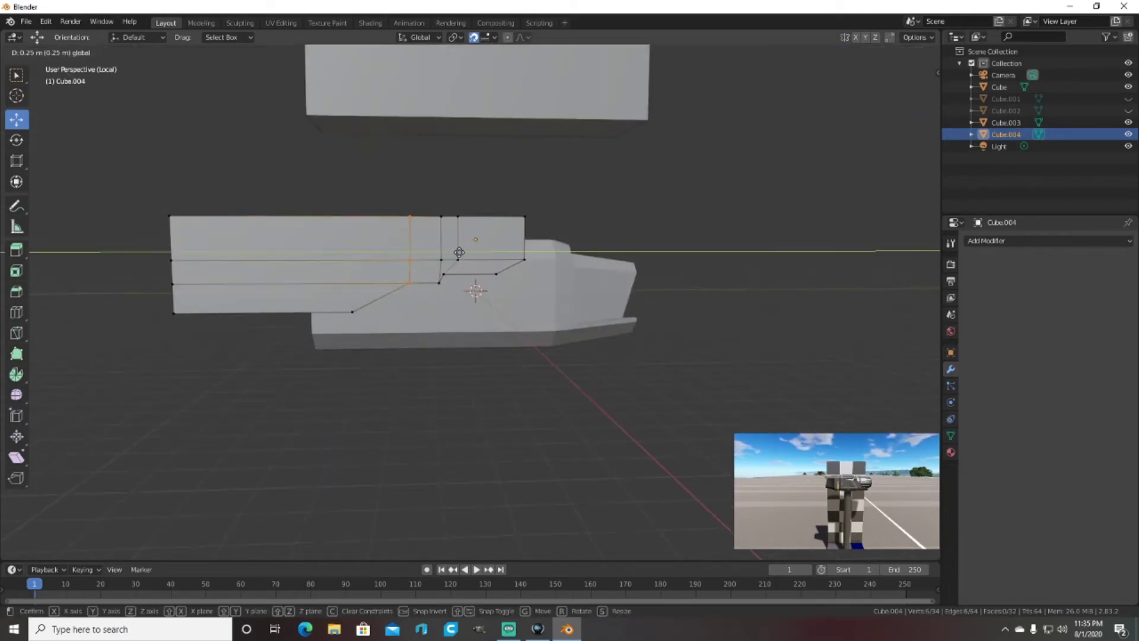
{"action": "left_click", "coordinate": [458, 252]}
{"action": "left_click", "coordinate": [362, 309]}
{"action": "mouse_move", "coordinate": [356, 310]}
{"action": "middle_mouse_down"}
{"action": "mouse_move", "coordinate": [579, 300]}
{"action": "mouse_move", "coordinate": [333, 304]}
{"action": "mouse_move", "coordinate": [439, 381]}
{"action": "mouse_move", "coordinate": [489, 366]}
{"action": "mouse_move", "coordinate": [529, 381]}
{"action": "middle_mouse_up"}
{"action": "key", "text": "g"}
{"action": "key", "text": "y"}
{"action": "left_click", "coordinate": [420, 305]}
{"action": "key", "text": "alt+a"}
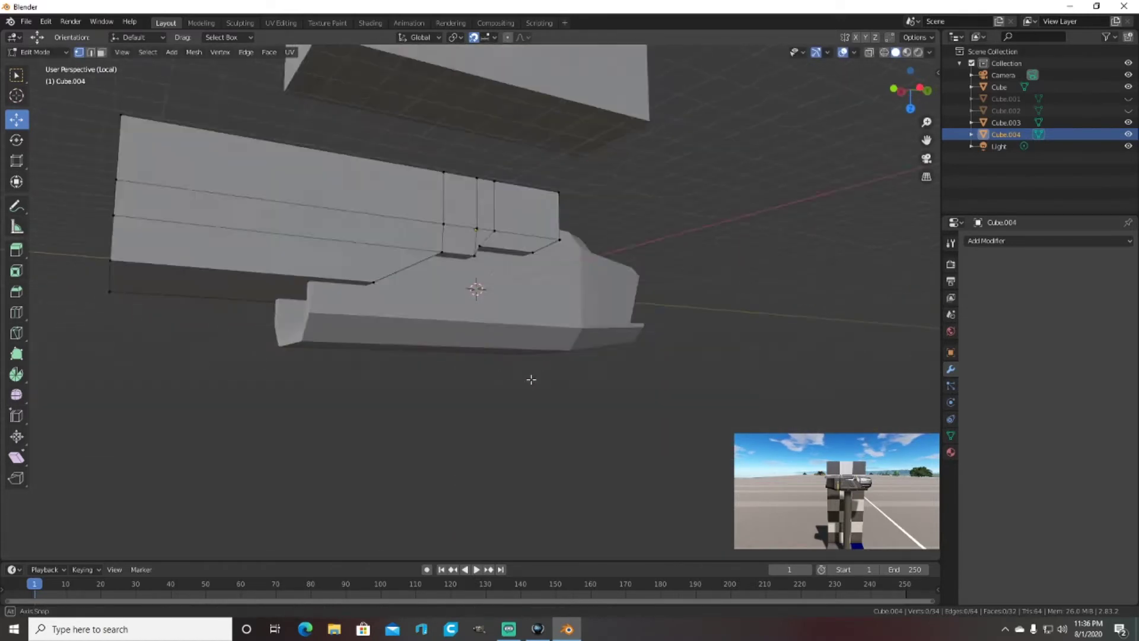
Step: Lower the underside's bottom-edge vertices along Z by 0.25 m, then 0.125 m, to slope it
{"action": "left_click", "coordinate": [421, 273]}
{"action": "left_click", "coordinate": [179, 227], "text": "alt"}
{"action": "mouse_move", "coordinate": [179, 228]}
{"action": "middle_mouse_down"}
{"action": "mouse_move", "coordinate": [682, 356]}
{"action": "mouse_move", "coordinate": [834, 350]}
{"action": "middle_mouse_up"}
{"action": "key", "text": "g"}
{"action": "key", "text": "z"}
{"action": "left_click", "coordinate": [714, 385]}
{"action": "key", "text": "g"}
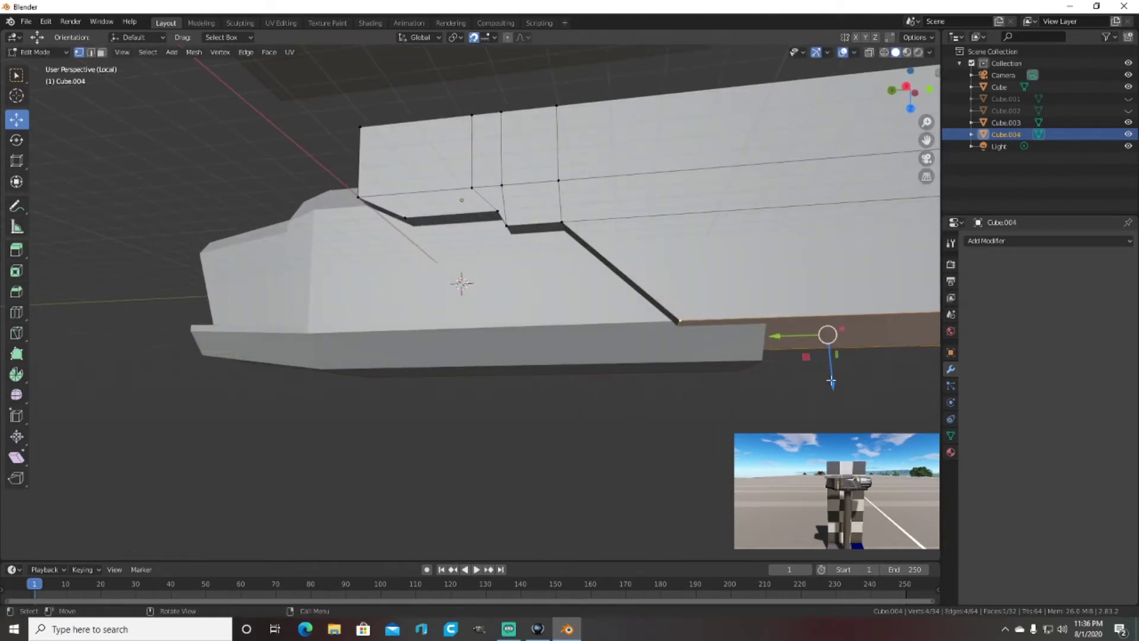
{"action": "key", "text": "z"}
{"action": "left_click", "coordinate": [834, 381]}
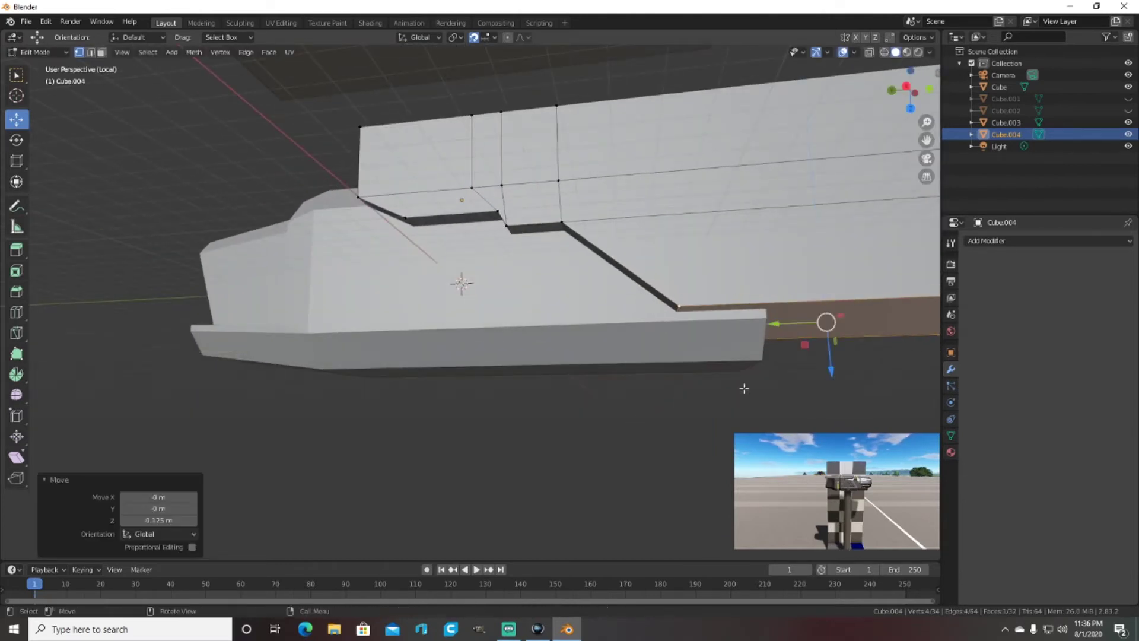
{"action": "left_click", "coordinate": [745, 386]}
{"action": "mouse_move", "coordinate": [745, 386]}
{"action": "middle_mouse_down"}
{"action": "mouse_move", "coordinate": [692, 394]}
{"action": "mouse_move", "coordinate": [695, 228]}
{"action": "middle_mouse_up"}
{"action": "middle_click_drag", "start_coordinate": [760, 185], "coordinate": [777, 178]}
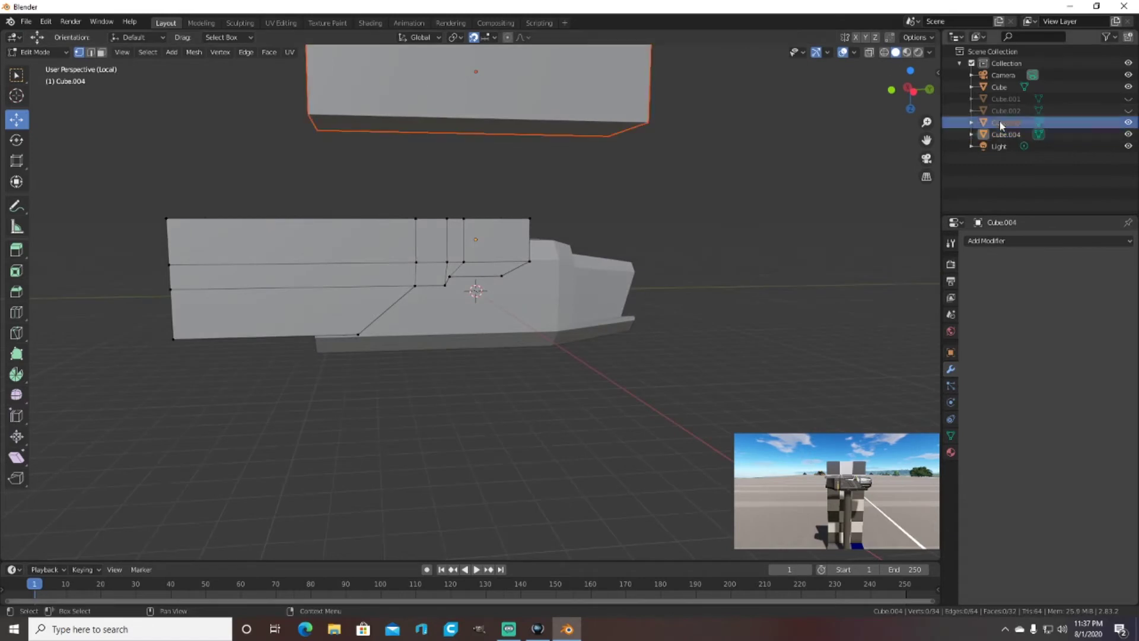
Step: Delete the Cube.002 and Cube.001 objects from the Outliner
{"action": "right_click", "coordinate": [1127, 112]}
{"action": "right_click", "coordinate": [1007, 112]}
{"action": "left_click", "coordinate": [1007, 112]}
{"action": "right_click", "coordinate": [1006, 98]}
{"action": "left_click", "coordinate": [1008, 107]}
{"action": "middle_click_drag", "start_coordinate": [771, 285], "coordinate": [826, 297]}
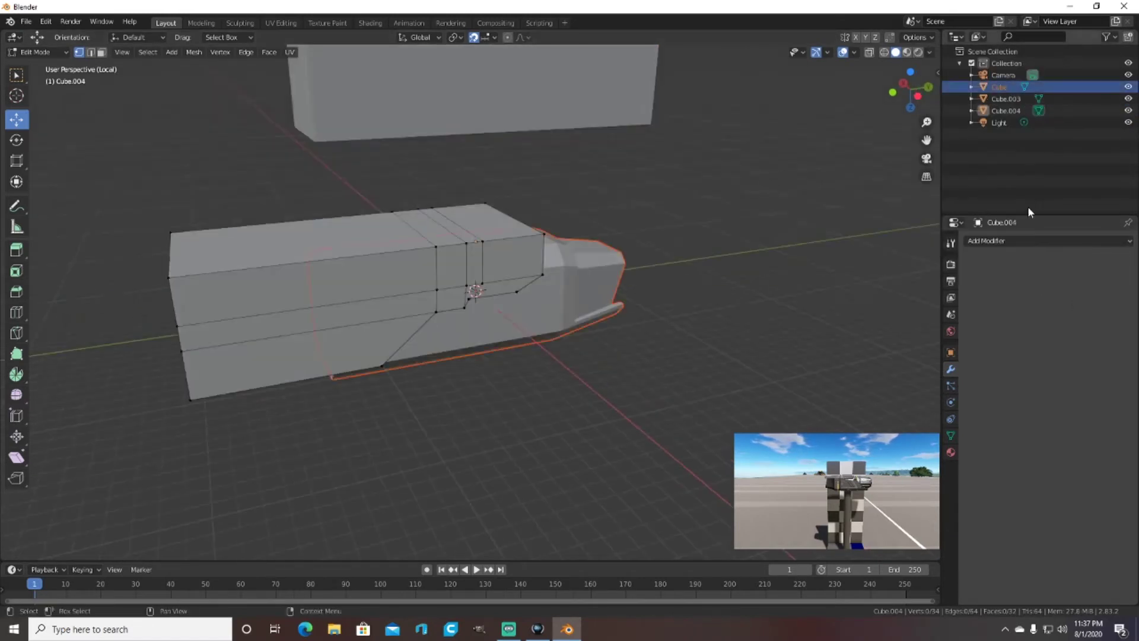
Step: Add a Boolean modifier to Cube using Cube.004 as the cutter and apply it
{"action": "key", "text": "Tab"}
{"action": "left_click", "coordinate": [999, 87]}
{"action": "left_click", "coordinate": [985, 241]}
{"action": "left_click", "coordinate": [902, 295]}
{"action": "left_click", "coordinate": [1095, 306]}
{"action": "left_click", "coordinate": [1050, 336]}
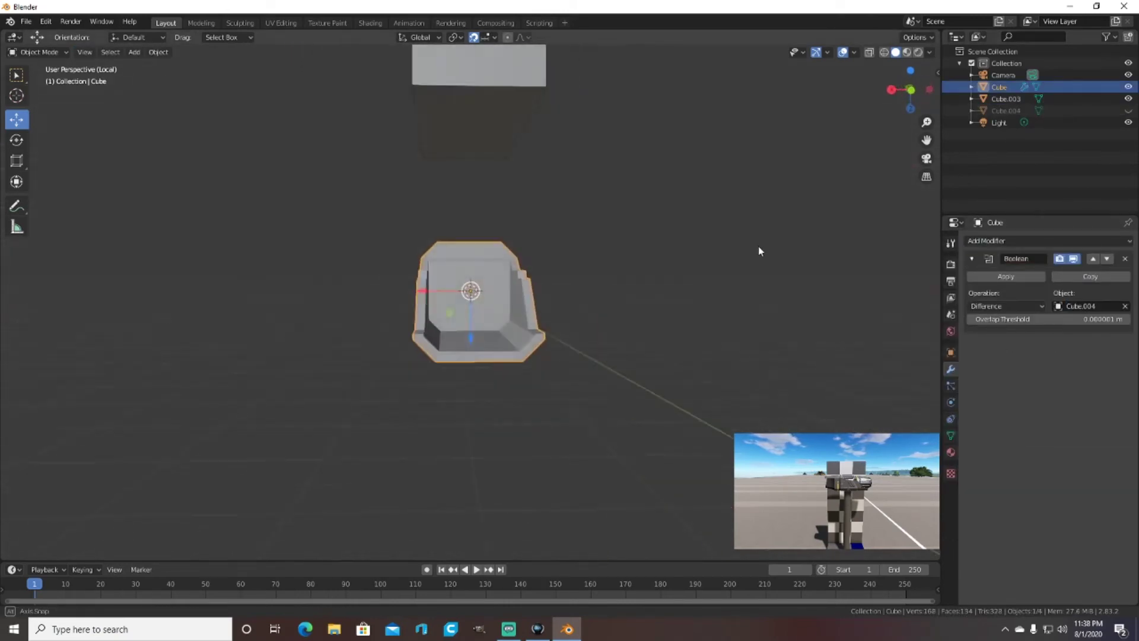
{"action": "middle_click_drag", "start_coordinate": [879, 258], "coordinate": [605, 252]}
{"action": "scroll", "coordinate": [604, 252], "scroll_direction": "up", "scroll_amount": 2}
{"action": "mouse_move", "coordinate": [498, 306]}
{"action": "middle_mouse_down"}
{"action": "mouse_move", "coordinate": [413, 312]}
{"action": "mouse_move", "coordinate": [417, 340]}
{"action": "middle_mouse_up"}
{"action": "left_click", "coordinate": [1006, 276]}
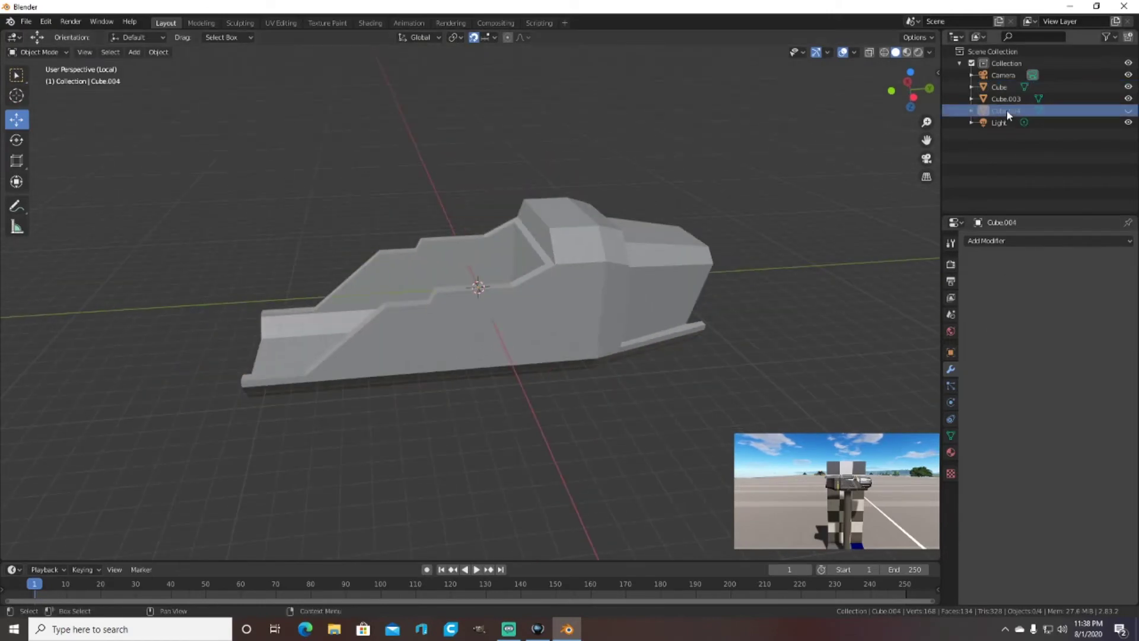
Step: Delete the Cube.004 cutter and select the hull object Cube
{"action": "left_click", "coordinate": [1006, 110]}
{"action": "key", "text": "Delete"}
{"action": "mouse_move", "coordinate": [593, 267]}
{"action": "middle_mouse_down"}
{"action": "mouse_move", "coordinate": [792, 156]}
{"action": "mouse_move", "coordinate": [638, 308]}
{"action": "mouse_move", "coordinate": [734, 277]}
{"action": "middle_mouse_up"}
{"action": "scroll", "coordinate": [734, 277], "scroll_direction": "up", "scroll_amount": 2}
{"action": "left_click", "coordinate": [553, 299]}
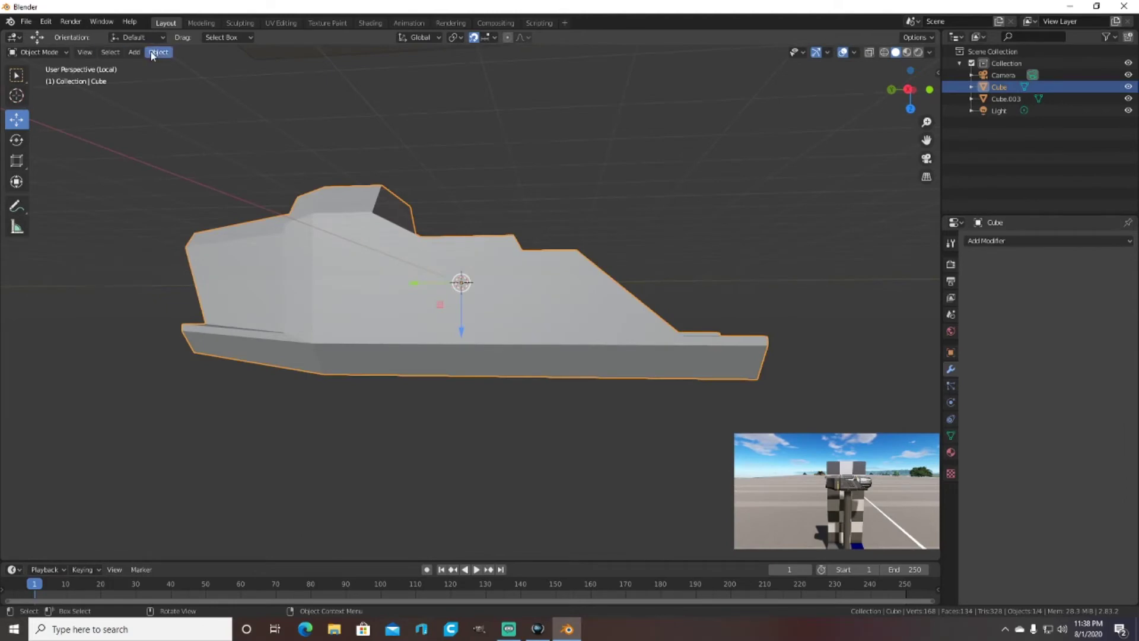
Step: Enter Edit Mode on the hull and check it from the top view
{"action": "key", "text": "Tab"}
{"action": "mouse_move", "coordinate": [475, 267]}
{"action": "middle_mouse_down"}
{"action": "mouse_move", "coordinate": [581, 285]}
{"action": "mouse_move", "coordinate": [662, 392]}
{"action": "middle_mouse_up"}
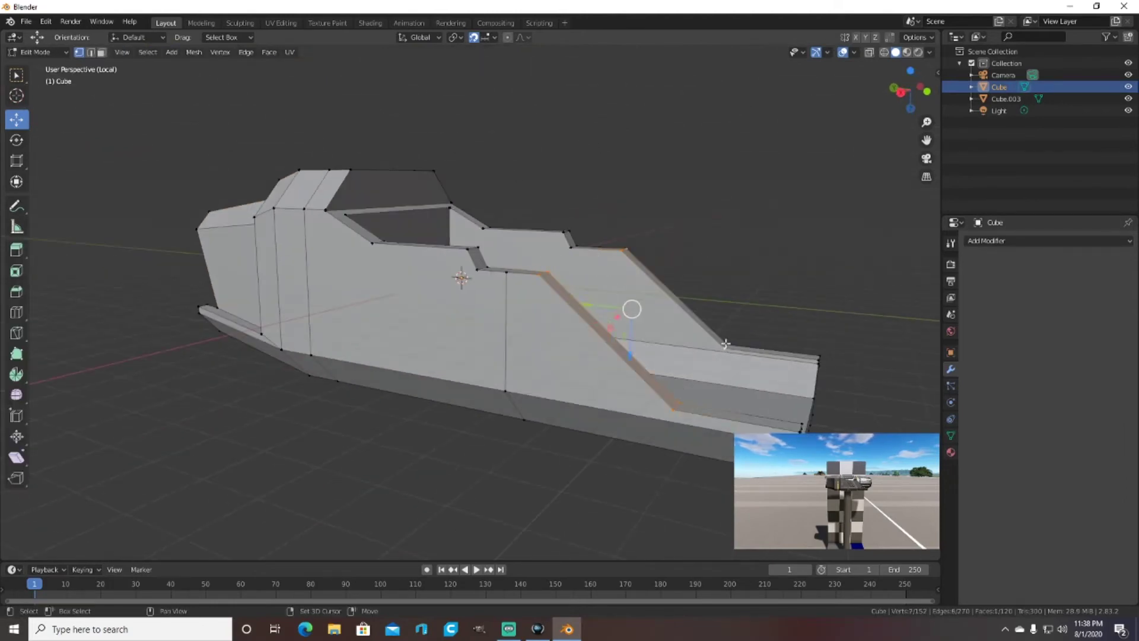
{"action": "left_click", "coordinate": [753, 236]}
{"action": "mouse_move", "coordinate": [752, 237]}
{"action": "middle_mouse_down"}
{"action": "mouse_move", "coordinate": [809, 229]}
{"action": "mouse_move", "coordinate": [41, 230]}
{"action": "middle_mouse_up"}
{"action": "key", "text": "KP_7"}
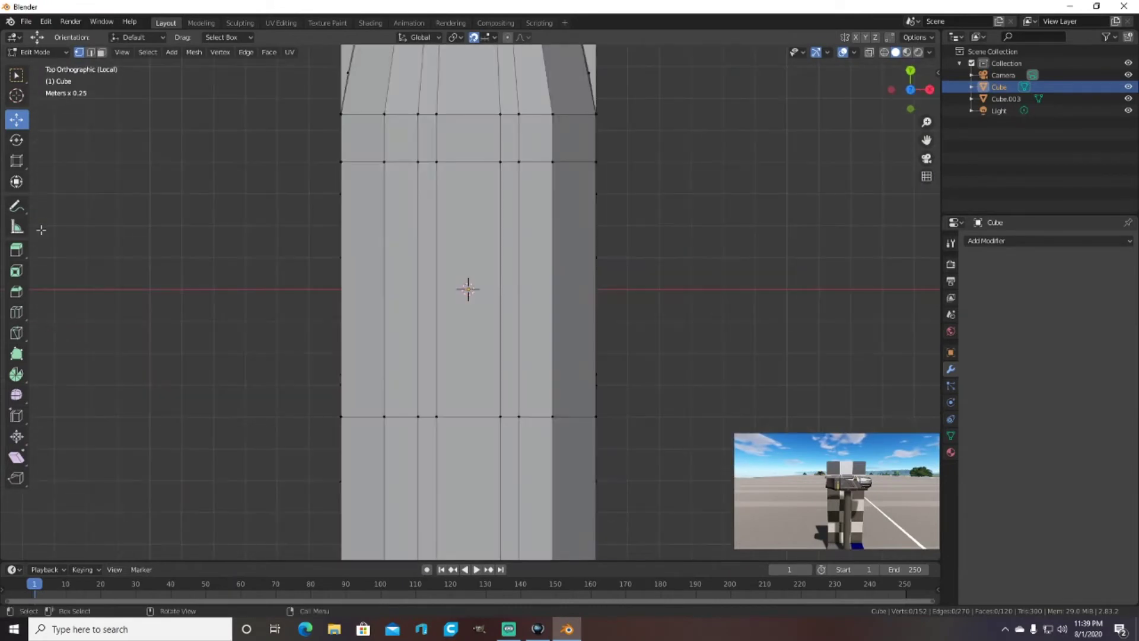
{"action": "mouse_move", "coordinate": [741, 52]}
{"action": "middle_mouse_down"}
{"action": "mouse_move", "coordinate": [783, 109]}
{"action": "mouse_move", "coordinate": [757, 224]}
{"action": "middle_mouse_up"}
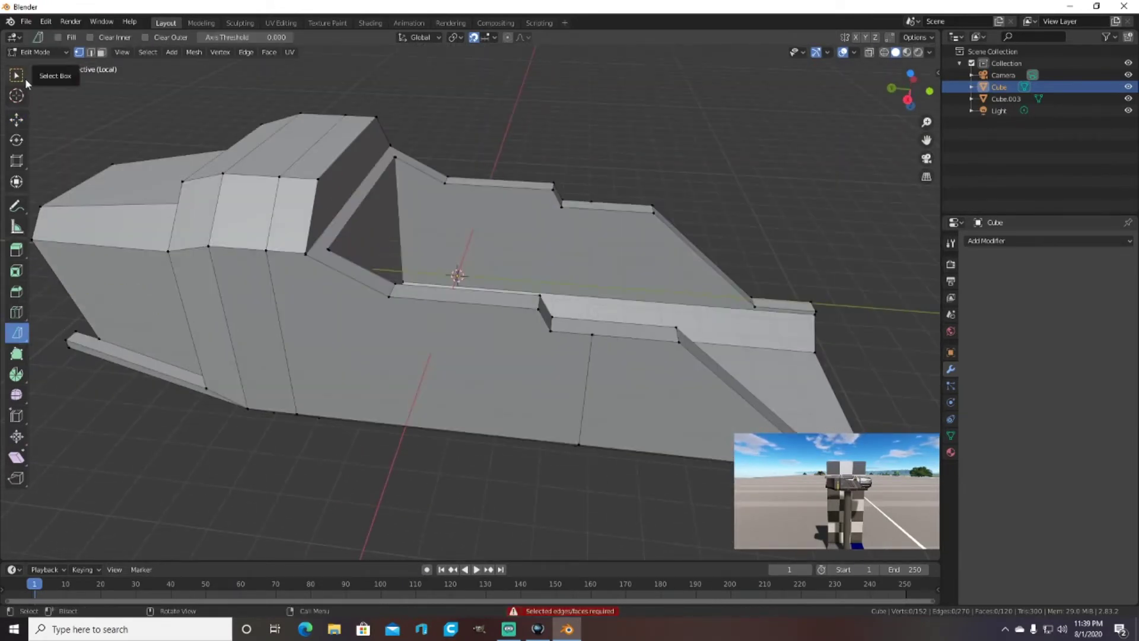
Step: Bisect a new cut across the small side face of the hull, redoing trial cuts
{"action": "left_click_drag", "start_coordinate": [592, 318], "coordinate": [592, 313]}
{"action": "mouse_move", "coordinate": [593, 313]}
{"action": "middle_mouse_down"}
{"action": "mouse_move", "coordinate": [356, 326]}
{"action": "mouse_move", "coordinate": [417, 330]}
{"action": "mouse_move", "coordinate": [315, 242]}
{"action": "middle_mouse_up"}
{"action": "left_click_drag", "start_coordinate": [315, 241], "coordinate": [297, 387]}
{"action": "mouse_move", "coordinate": [297, 386]}
{"action": "middle_mouse_down"}
{"action": "mouse_move", "coordinate": [334, 389]}
{"action": "mouse_move", "coordinate": [340, 354]}
{"action": "middle_mouse_up"}
{"action": "key", "text": "ctrl+z"}
{"action": "left_click", "coordinate": [340, 354]}
{"action": "mouse_move", "coordinate": [341, 362]}
{"action": "left_mouse_down"}
{"action": "mouse_move", "coordinate": [314, 386]}
{"action": "mouse_move", "coordinate": [337, 337]}
{"action": "left_mouse_up"}
{"action": "key", "text": "ctrl+z"}
{"action": "mouse_move", "coordinate": [337, 337]}
{"action": "middle_mouse_down"}
{"action": "mouse_move", "coordinate": [496, 356]}
{"action": "mouse_move", "coordinate": [522, 385]}
{"action": "middle_mouse_up"}
Step: Merge the stray vertex on the new cut into its neighbour At Last
{"action": "left_click", "coordinate": [538, 405]}
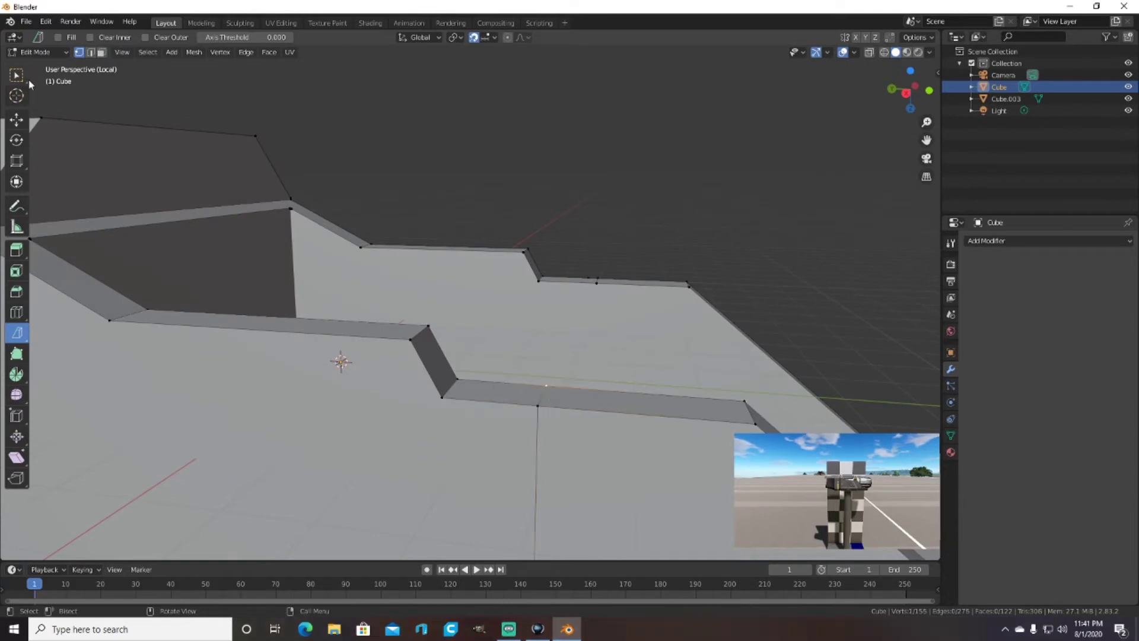
{"action": "left_click", "coordinate": [16, 118]}
{"action": "middle_click_drag", "start_coordinate": [543, 386], "coordinate": [318, 229]}
{"action": "left_click", "coordinate": [414, 410], "text": "shift"}
{"action": "key", "text": "m"}
{"action": "left_click", "coordinate": [475, 420]}
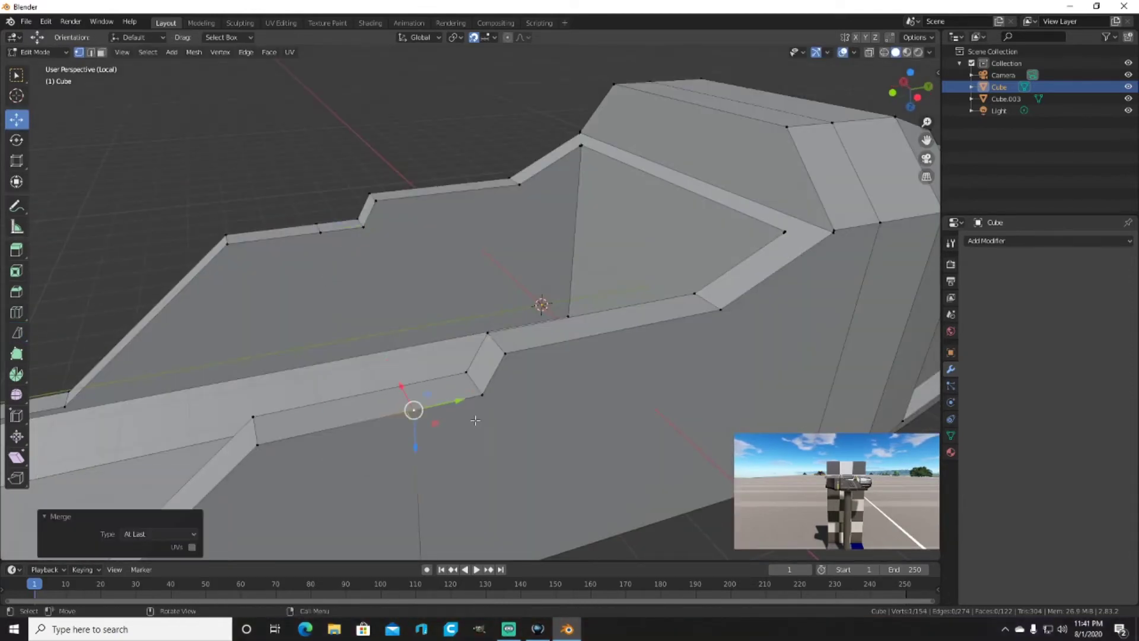
Step: Extrude the two wall-top ledge faces upward about 0.135 m into square tabs
{"action": "key", "text": "3"}
{"action": "left_click", "coordinate": [356, 388]}
{"action": "mouse_move", "coordinate": [356, 388]}
{"action": "middle_mouse_down"}
{"action": "mouse_move", "coordinate": [566, 281]}
{"action": "mouse_move", "coordinate": [566, 332]}
{"action": "middle_mouse_up"}
{"action": "left_click", "coordinate": [567, 332], "text": "shift"}
{"action": "key", "text": "e"}
{"action": "left_click", "coordinate": [594, 268]}
{"action": "mouse_move", "coordinate": [593, 267]}
{"action": "middle_mouse_down"}
{"action": "mouse_move", "coordinate": [656, 280]}
{"action": "mouse_move", "coordinate": [571, 313]}
{"action": "middle_mouse_up"}
{"action": "middle_click_drag", "start_coordinate": [380, 246], "coordinate": [391, 261]}
{"action": "left_click_drag", "start_coordinate": [394, 279], "coordinate": [394, 309]}
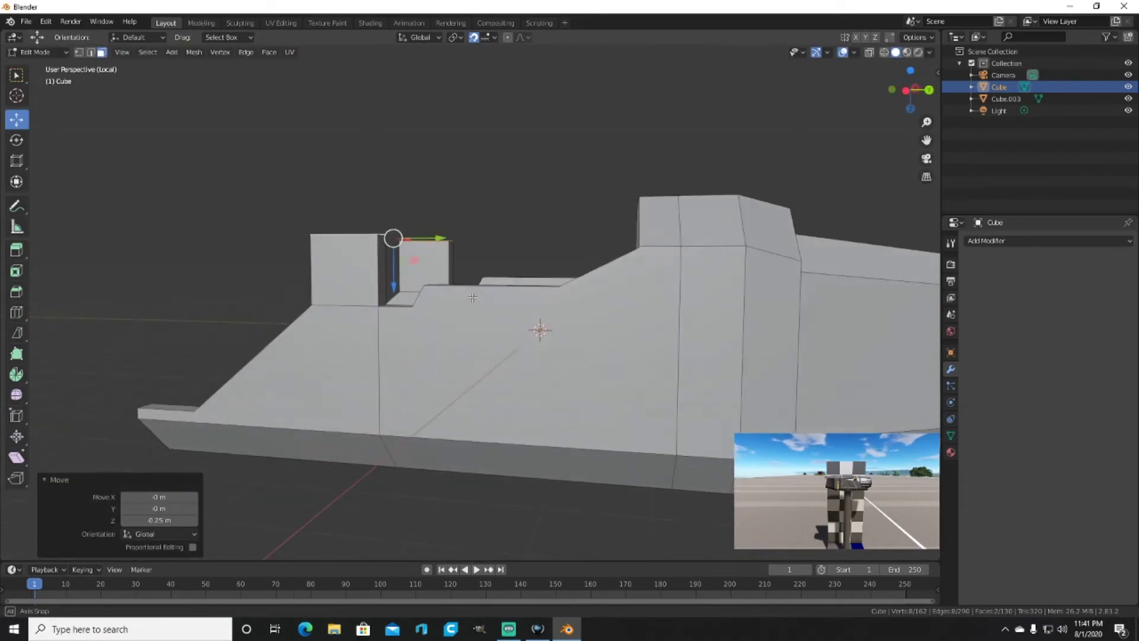
{"action": "key", "text": "KP_3"}
{"action": "left_click", "coordinate": [377, 303]}
{"action": "mouse_move", "coordinate": [377, 302]}
{"action": "middle_mouse_down"}
{"action": "mouse_move", "coordinate": [507, 270]}
{"action": "mouse_move", "coordinate": [564, 339]}
{"action": "middle_mouse_up"}
Step: Shift the tab edge 0.15 m along Y and review the hull from both sides
{"action": "key", "text": "alt+a"}
{"action": "key", "text": "2"}
{"action": "left_click_drag", "start_coordinate": [492, 275], "coordinate": [512, 269]}
{"action": "mouse_move", "coordinate": [511, 269]}
{"action": "middle_mouse_down"}
{"action": "mouse_move", "coordinate": [352, 346]}
{"action": "mouse_move", "coordinate": [356, 337]}
{"action": "middle_mouse_up"}
{"action": "left_click_drag", "start_coordinate": [356, 337], "coordinate": [310, 351]}
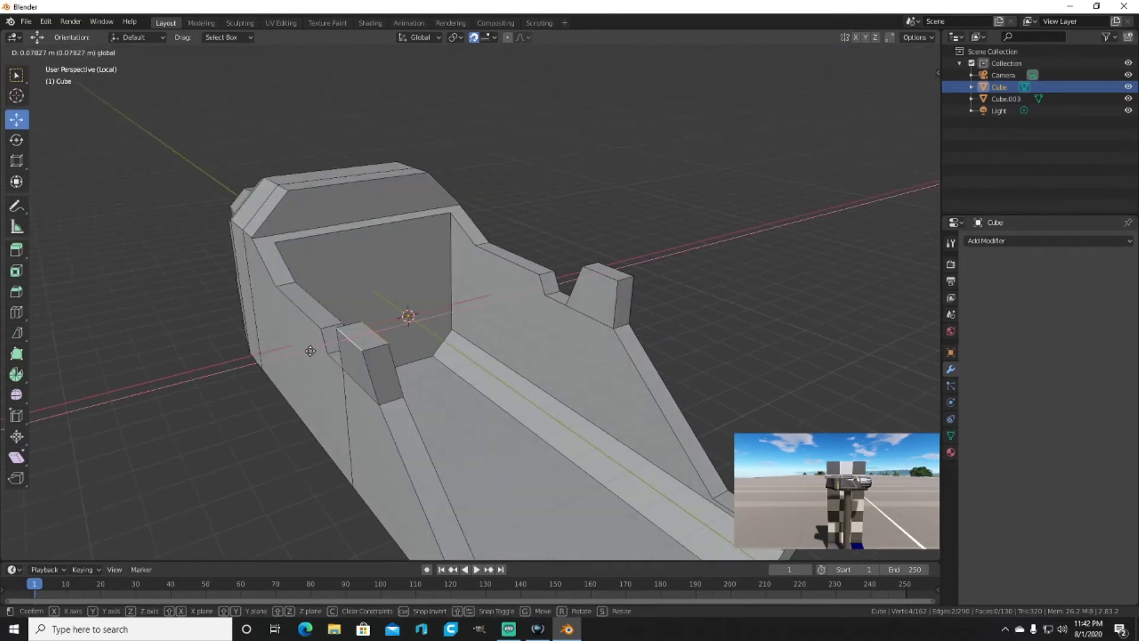
{"action": "left_click", "coordinate": [335, 345]}
{"action": "key", "text": "alt+a"}
{"action": "mouse_move", "coordinate": [335, 345]}
{"action": "middle_mouse_down"}
{"action": "mouse_move", "coordinate": [757, 326]}
{"action": "mouse_move", "coordinate": [760, 298]}
{"action": "middle_mouse_up"}
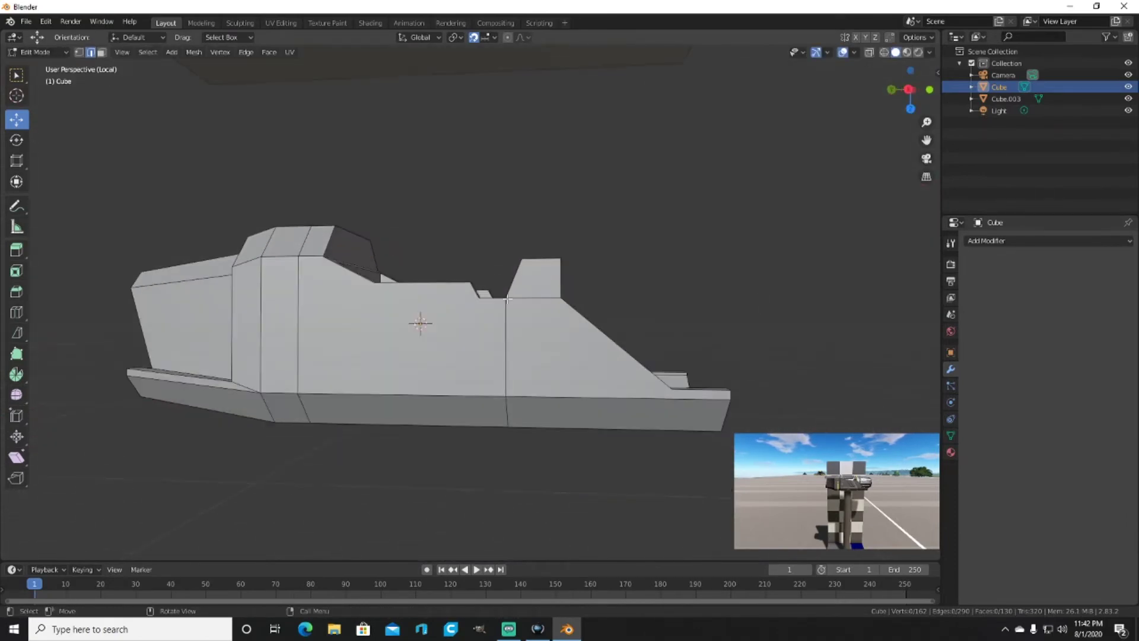
{"action": "middle_click_drag", "start_coordinate": [507, 299], "coordinate": [395, 278]}
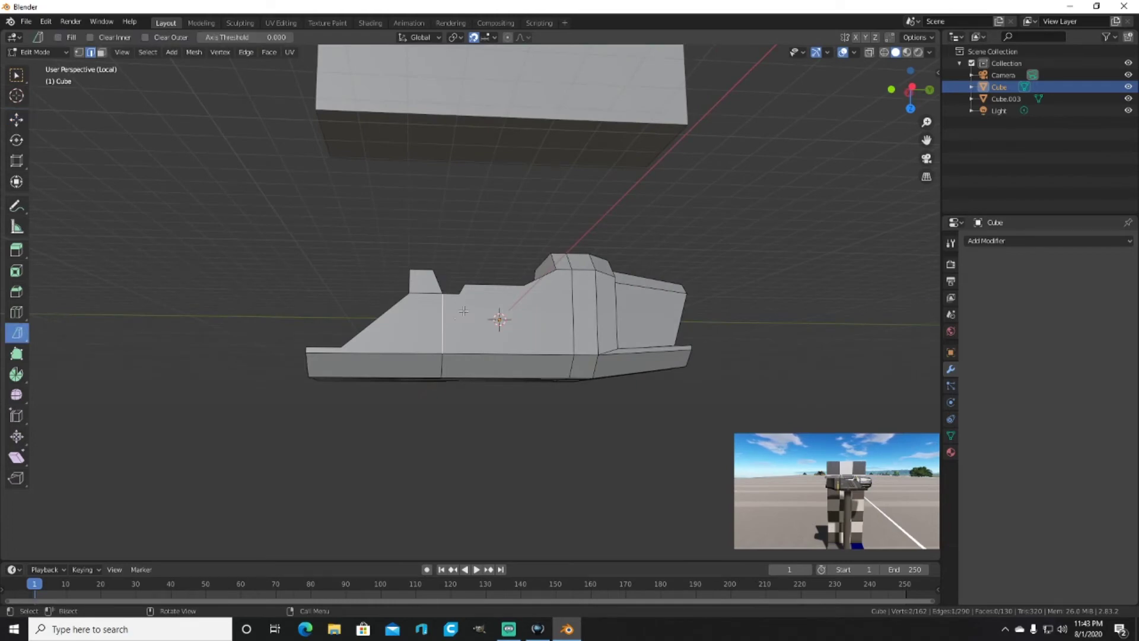
Step: Bisect a cut line across a side face of the hull
{"action": "scroll", "coordinate": [463, 311], "scroll_direction": "up", "scroll_amount": 3}
{"action": "key", "text": "3"}
{"action": "left_click", "coordinate": [526, 332]}
{"action": "middle_click_drag", "start_coordinate": [527, 333], "coordinate": [514, 330]}
{"action": "left_click", "coordinate": [446, 329]}
{"action": "left_click_drag", "start_coordinate": [446, 329], "coordinate": [447, 356]}
Step: Cut a matching bisect line on the opposite side and across another face
{"action": "mouse_move", "coordinate": [446, 356]}
{"action": "middle_mouse_down"}
{"action": "mouse_move", "coordinate": [506, 337]}
{"action": "mouse_move", "coordinate": [420, 317]}
{"action": "mouse_move", "coordinate": [501, 252]}
{"action": "middle_mouse_up"}
{"action": "left_click_drag", "start_coordinate": [502, 252], "coordinate": [420, 292]}
{"action": "middle_click_drag", "start_coordinate": [420, 292], "coordinate": [478, 270]}
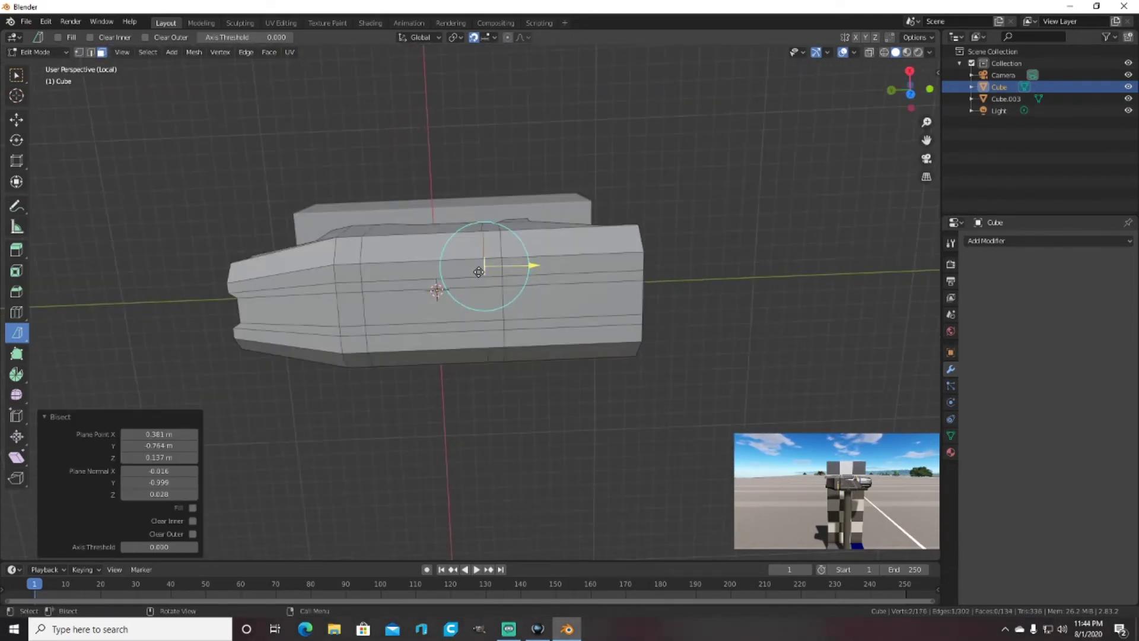
{"action": "scroll", "coordinate": [479, 270], "scroll_direction": "up", "scroll_amount": 2}
{"action": "left_click", "coordinate": [409, 243]}
{"action": "left_click_drag", "start_coordinate": [477, 213], "coordinate": [496, 344]}
Step: Merge the stray vertex pairs near the new cuts At Last
{"action": "mouse_move", "coordinate": [501, 357]}
{"action": "middle_mouse_down"}
{"action": "mouse_move", "coordinate": [149, 132]}
{"action": "mouse_move", "coordinate": [415, 308]}
{"action": "mouse_move", "coordinate": [562, 338]}
{"action": "mouse_move", "coordinate": [541, 382]}
{"action": "middle_mouse_up"}
{"action": "key", "text": "1"}
{"action": "key", "text": "alt+m"}
{"action": "left_click", "coordinate": [561, 335]}
{"action": "key", "text": "alt+m"}
{"action": "left_click", "coordinate": [507, 455]}
{"action": "middle_click_drag", "start_coordinate": [507, 454], "coordinate": [522, 300]}
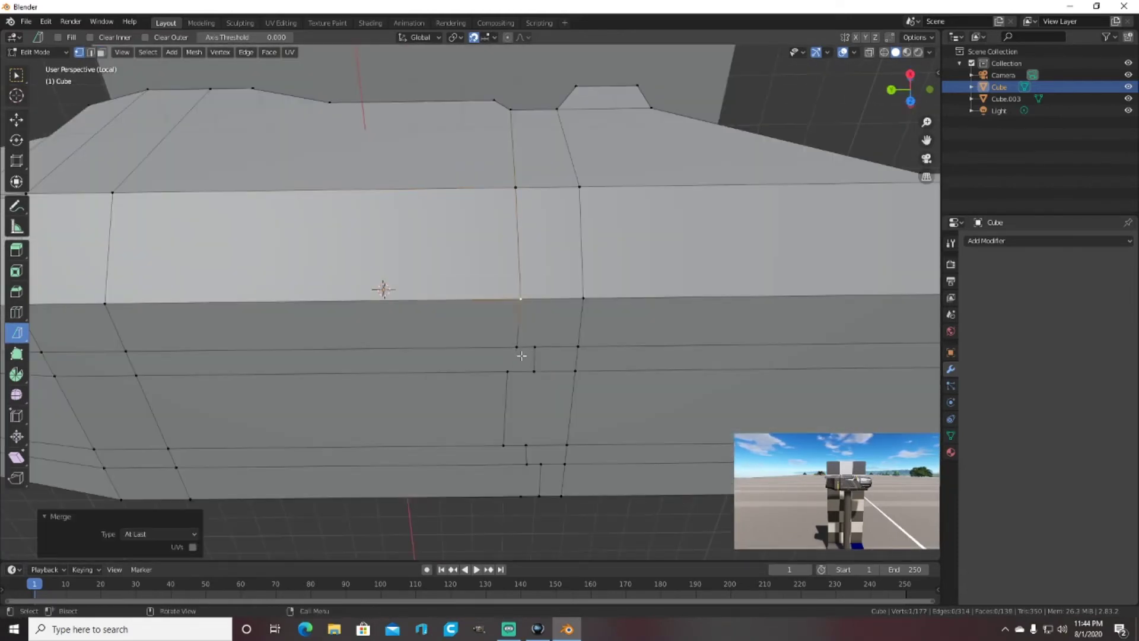
{"action": "key", "text": "alt+m"}
Step: Merge the remaining stray vertices on the cut and reposition a leftover vertex
{"action": "left_click", "coordinate": [518, 347]}
{"action": "left_click", "coordinate": [508, 371], "text": "shift"}
{"action": "left_click", "coordinate": [507, 445], "text": "shift"}
{"action": "key", "text": "alt+m"}
{"action": "left_click", "coordinate": [507, 446]}
{"action": "mouse_move", "coordinate": [506, 445]}
{"action": "middle_mouse_down"}
{"action": "mouse_move", "coordinate": [550, 438]}
{"action": "mouse_move", "coordinate": [338, 481]}
{"action": "middle_mouse_up"}
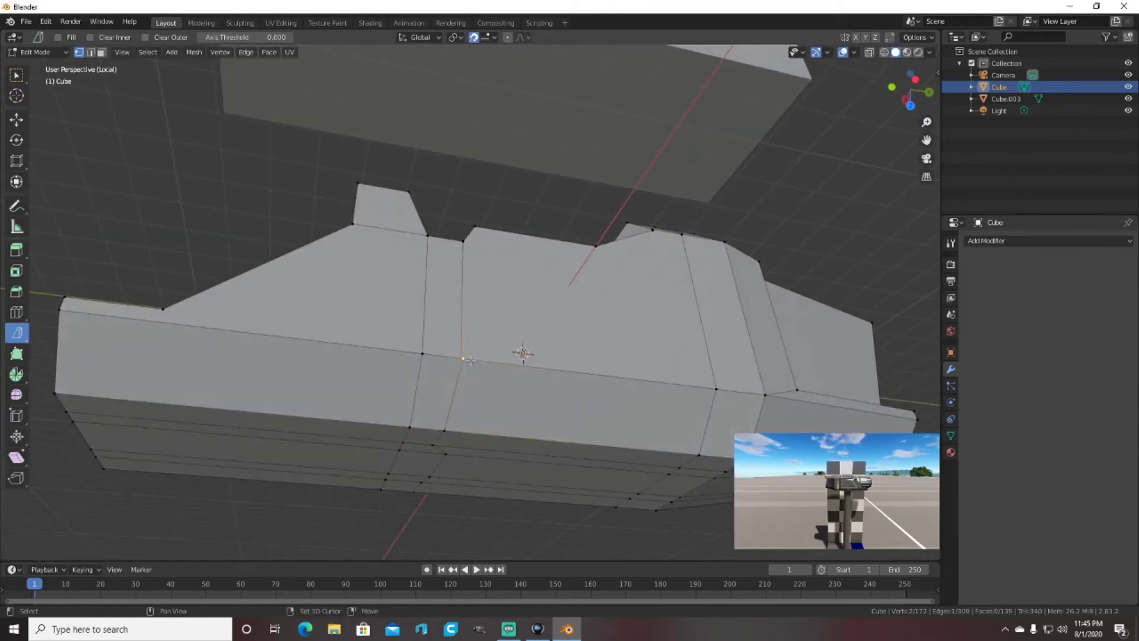
{"action": "scroll", "coordinate": [534, 344], "scroll_direction": "up", "scroll_amount": 3}
{"action": "key", "text": "alt+m"}
{"action": "mouse_move", "coordinate": [379, 417]}
{"action": "middle_mouse_down"}
{"action": "mouse_move", "coordinate": [579, 446]}
{"action": "mouse_move", "coordinate": [32, 130]}
{"action": "middle_mouse_up"}
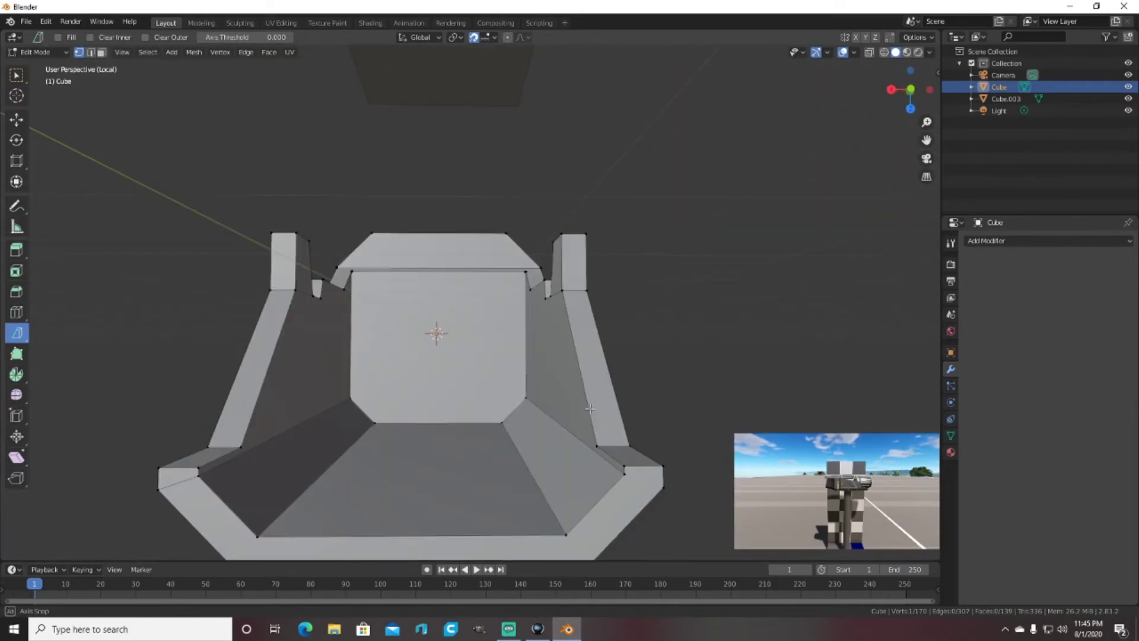
{"action": "mouse_move", "coordinate": [475, 417]}
{"action": "middle_mouse_down"}
{"action": "mouse_move", "coordinate": [435, 469]}
{"action": "mouse_move", "coordinate": [414, 465]}
{"action": "mouse_move", "coordinate": [479, 351]}
{"action": "middle_mouse_up"}
{"action": "left_click_drag", "start_coordinate": [479, 351], "coordinate": [479, 351]}
{"action": "mouse_move", "coordinate": [479, 351]}
{"action": "middle_mouse_down"}
{"action": "mouse_move", "coordinate": [557, 356]}
{"action": "mouse_move", "coordinate": [735, 293]}
{"action": "middle_mouse_up"}
Step: Bisect matching cut lines across the upper face and the floor face
{"action": "key", "text": "3"}
{"action": "left_click", "coordinate": [547, 268]}
{"action": "mouse_move", "coordinate": [568, 252]}
{"action": "left_mouse_down"}
{"action": "mouse_move", "coordinate": [540, 439]}
{"action": "mouse_move", "coordinate": [450, 356]}
{"action": "left_mouse_up"}
{"action": "left_click", "coordinate": [502, 464]}
{"action": "middle_click_drag", "start_coordinate": [451, 356], "coordinate": [433, 330]}
{"action": "left_click", "coordinate": [356, 202]}
{"action": "left_click_drag", "start_coordinate": [356, 201], "coordinate": [368, 203]}
Step: Merge the stray vertices left by the upper and floor cuts
{"action": "key", "text": "1"}
{"action": "middle_click_drag", "start_coordinate": [368, 203], "coordinate": [349, 99]}
{"action": "left_click", "coordinate": [356, 92]}
{"action": "left_click", "coordinate": [377, 90], "text": "shift"}
{"action": "key", "text": "m"}
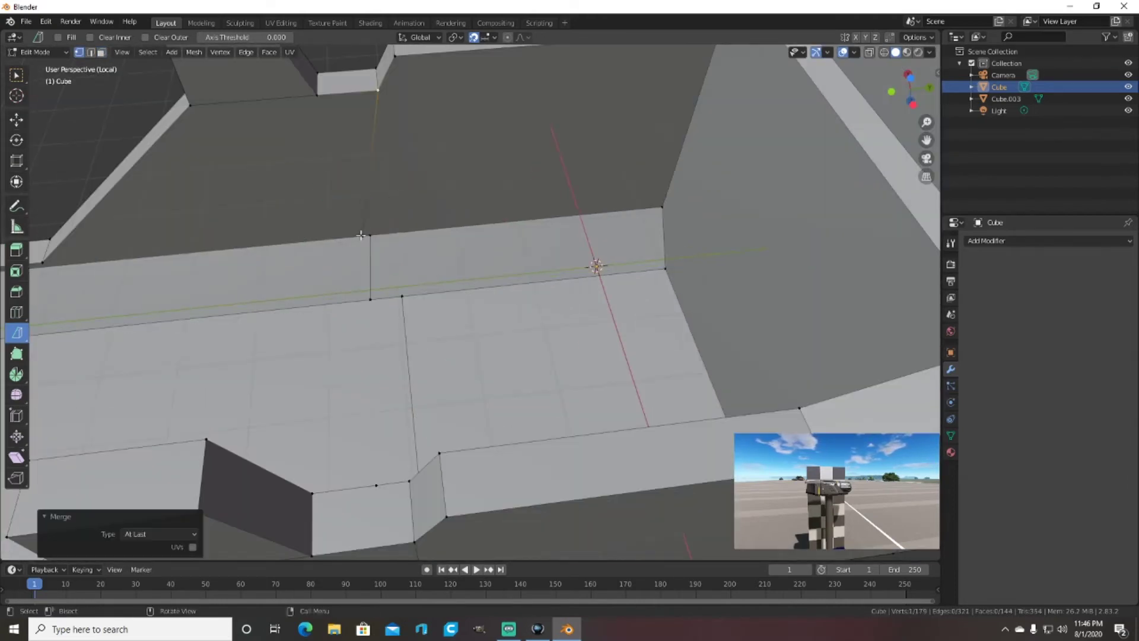
{"action": "left_click", "coordinate": [371, 299], "text": "shift"}
{"action": "key", "text": "m"}
{"action": "left_click", "coordinate": [374, 301]}
{"action": "middle_click_drag", "start_coordinate": [373, 301], "coordinate": [539, 345]}
{"action": "left_click", "coordinate": [538, 344], "text": "shift"}
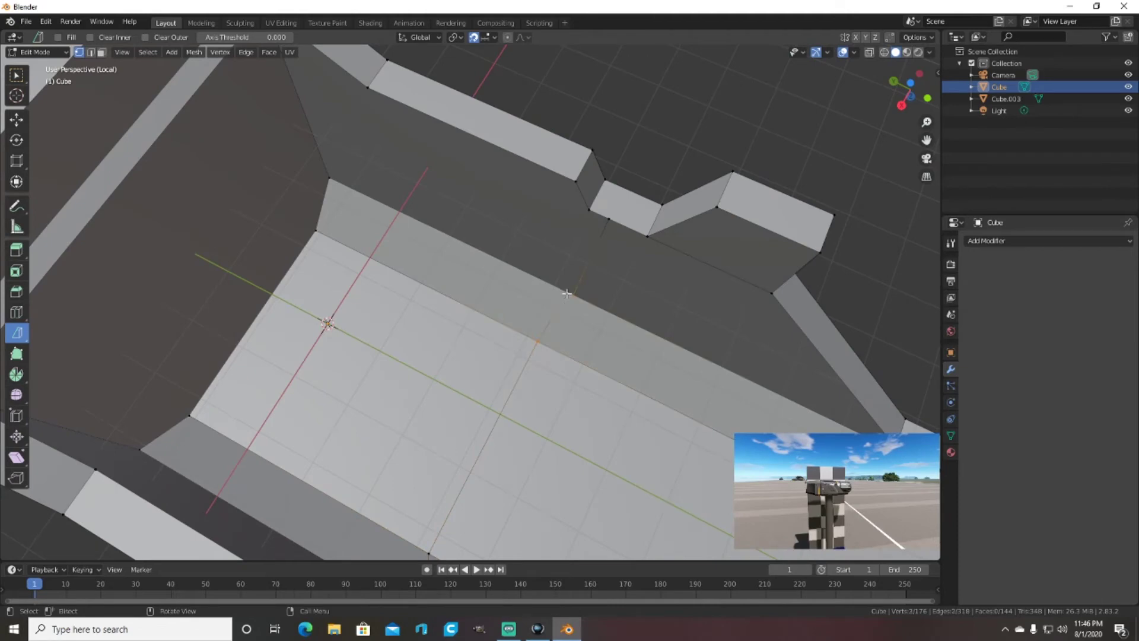
Step: Bisect two more cut lines across the cockpit floor
{"action": "scroll", "coordinate": [584, 292], "scroll_direction": "up", "scroll_amount": 1}
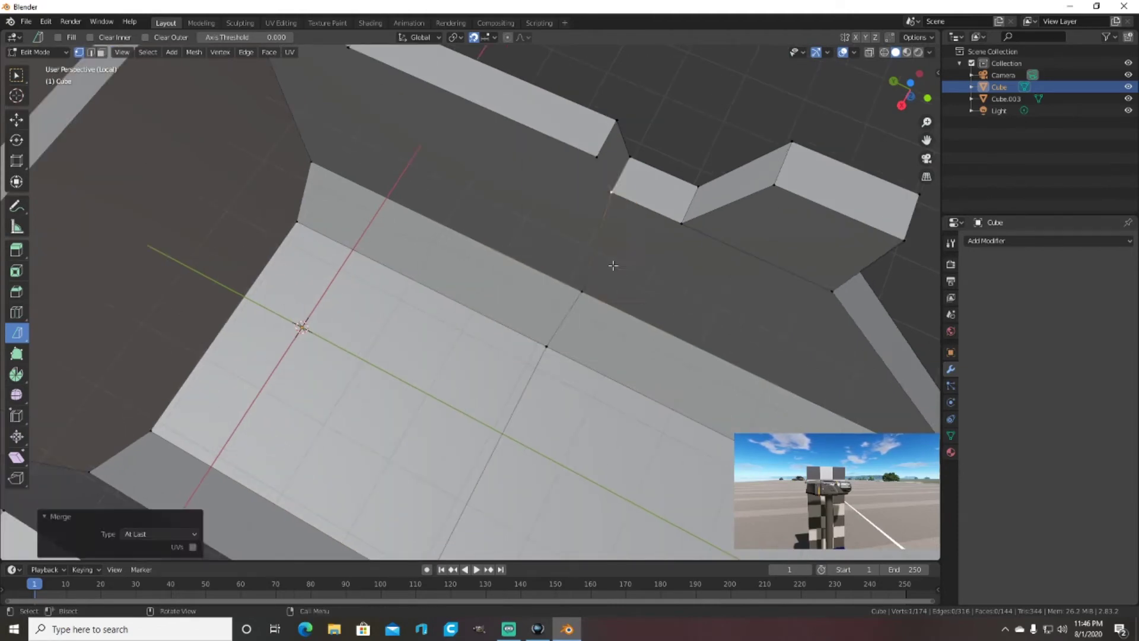
{"action": "middle_click_drag", "start_coordinate": [533, 269], "coordinate": [481, 76]}
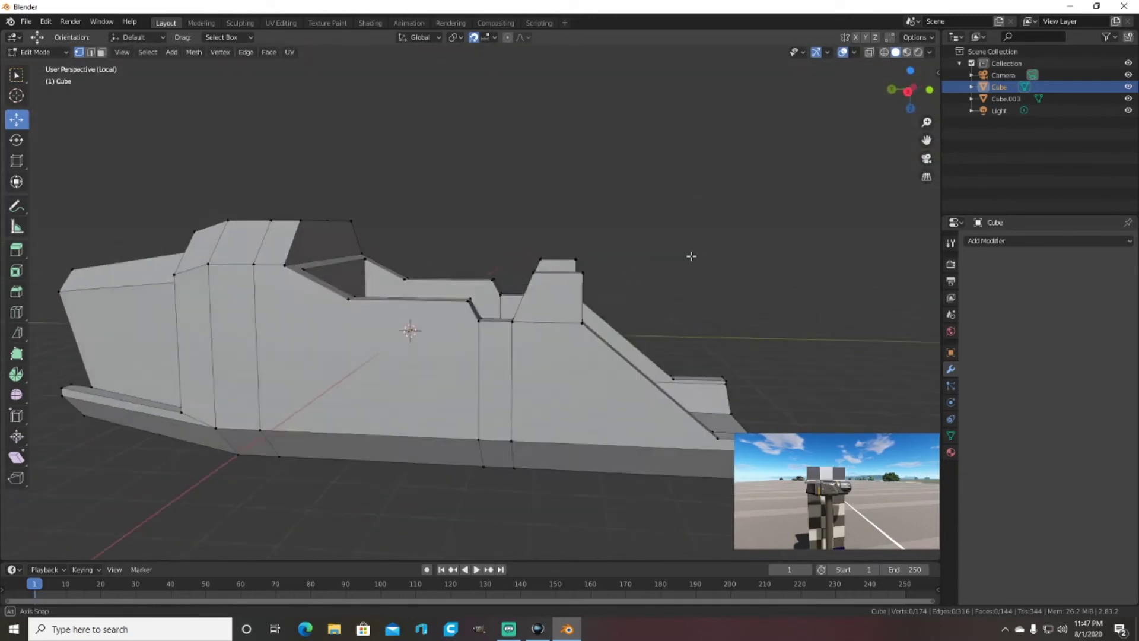
{"action": "mouse_move", "coordinate": [692, 255]}
{"action": "middle_mouse_down"}
{"action": "mouse_move", "coordinate": [572, 287]}
{"action": "mouse_move", "coordinate": [587, 275]}
{"action": "mouse_move", "coordinate": [674, 285]}
{"action": "mouse_move", "coordinate": [562, 272]}
{"action": "mouse_move", "coordinate": [365, 364]}
{"action": "middle_mouse_up"}
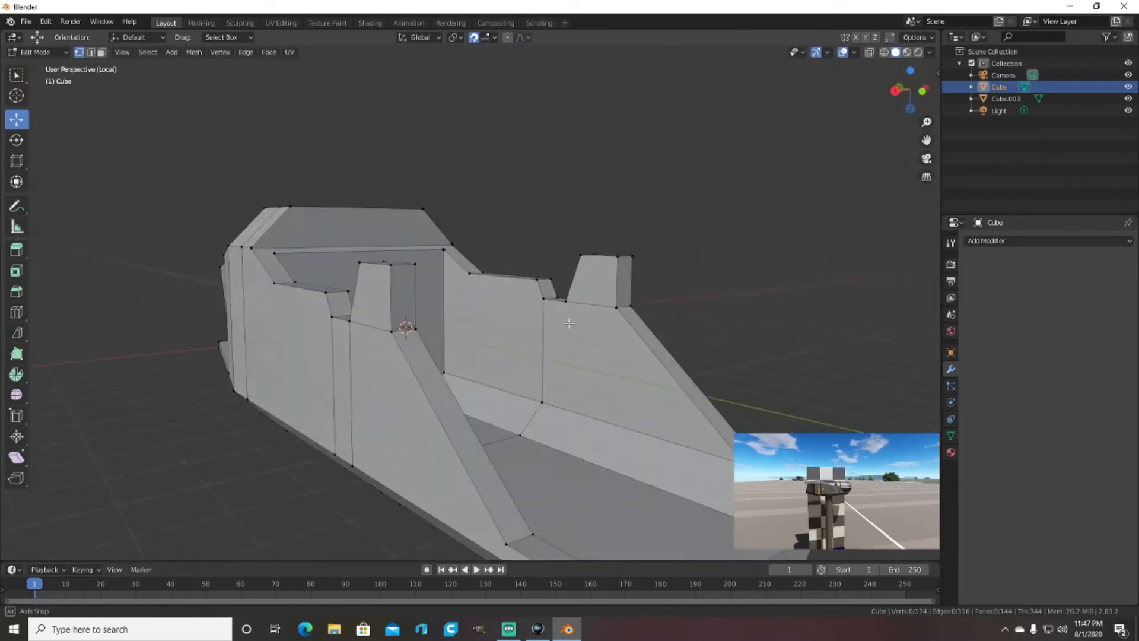
{"action": "scroll", "coordinate": [365, 365], "scroll_direction": "up", "scroll_amount": 3}
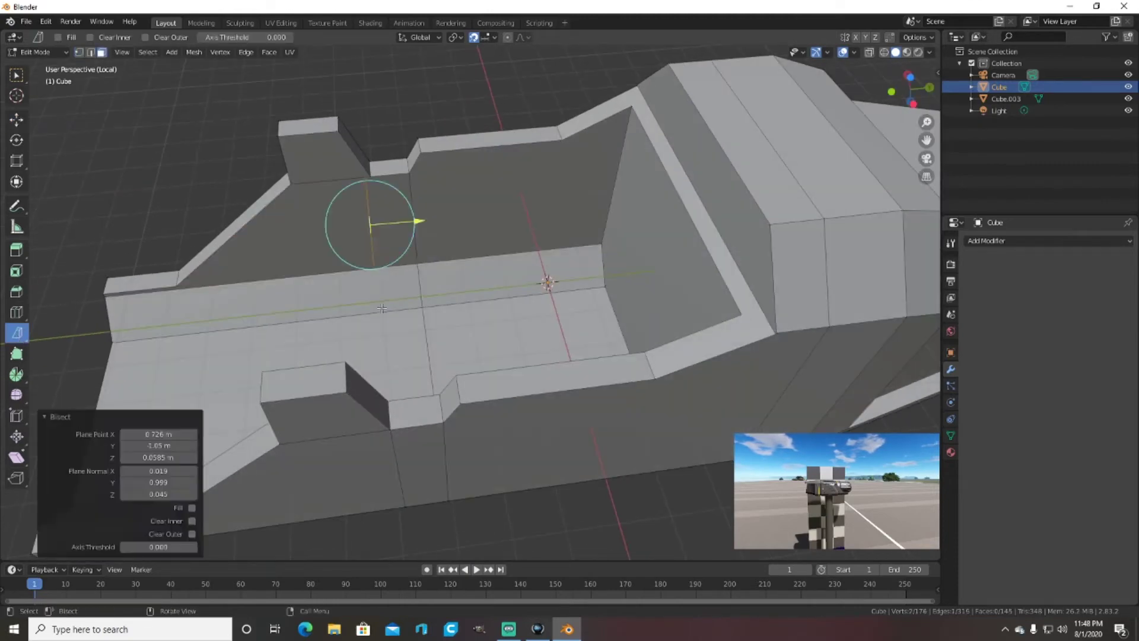
{"action": "left_click_drag", "start_coordinate": [371, 233], "coordinate": [371, 324]}
{"action": "middle_click_drag", "start_coordinate": [370, 324], "coordinate": [580, 288]}
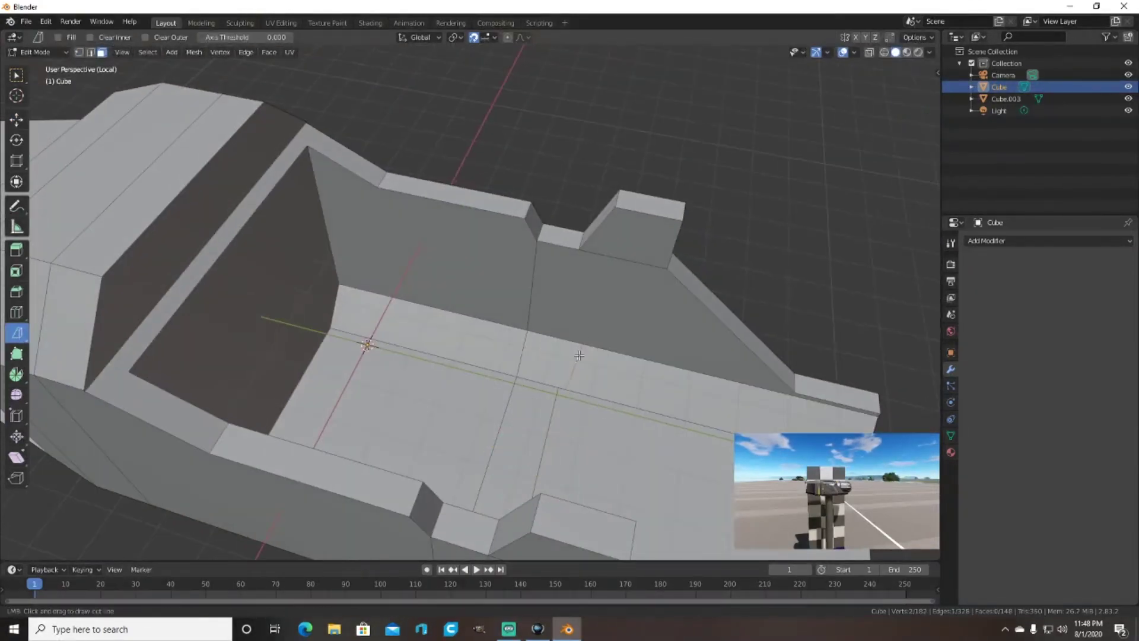
{"action": "left_click_drag", "start_coordinate": [555, 255], "coordinate": [554, 320]}
Step: Merge the stray vertices onto the floor cuts and clear the selection
{"action": "key", "text": "1"}
{"action": "scroll", "coordinate": [554, 148], "scroll_direction": "up", "scroll_amount": 3}
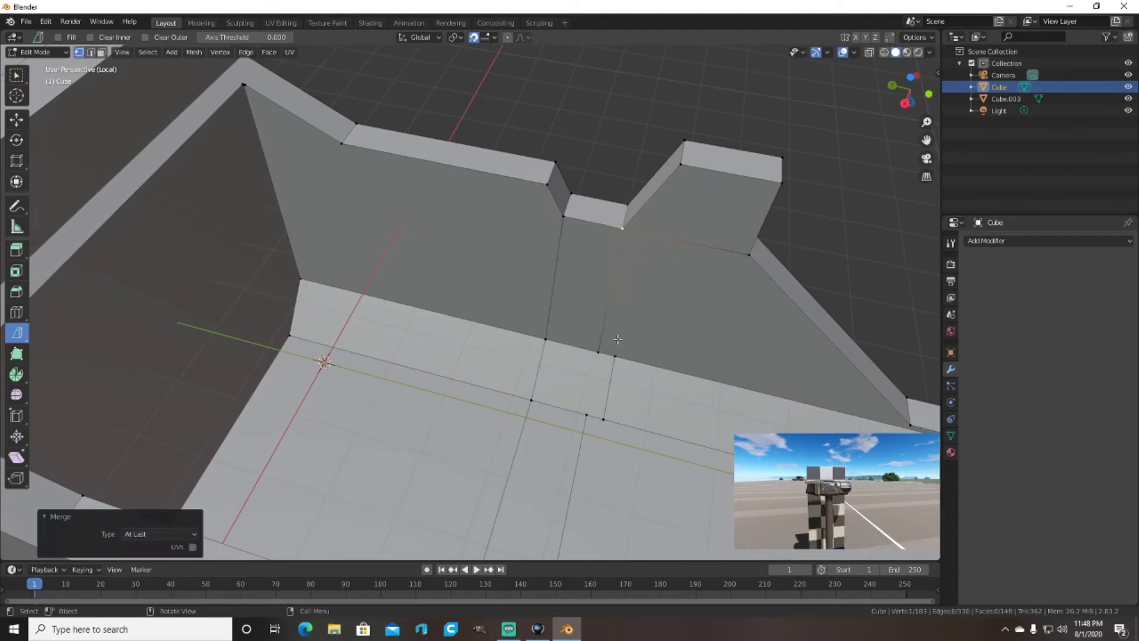
{"action": "left_click", "coordinate": [585, 416]}
{"action": "middle_click_drag", "start_coordinate": [586, 416], "coordinate": [376, 261]}
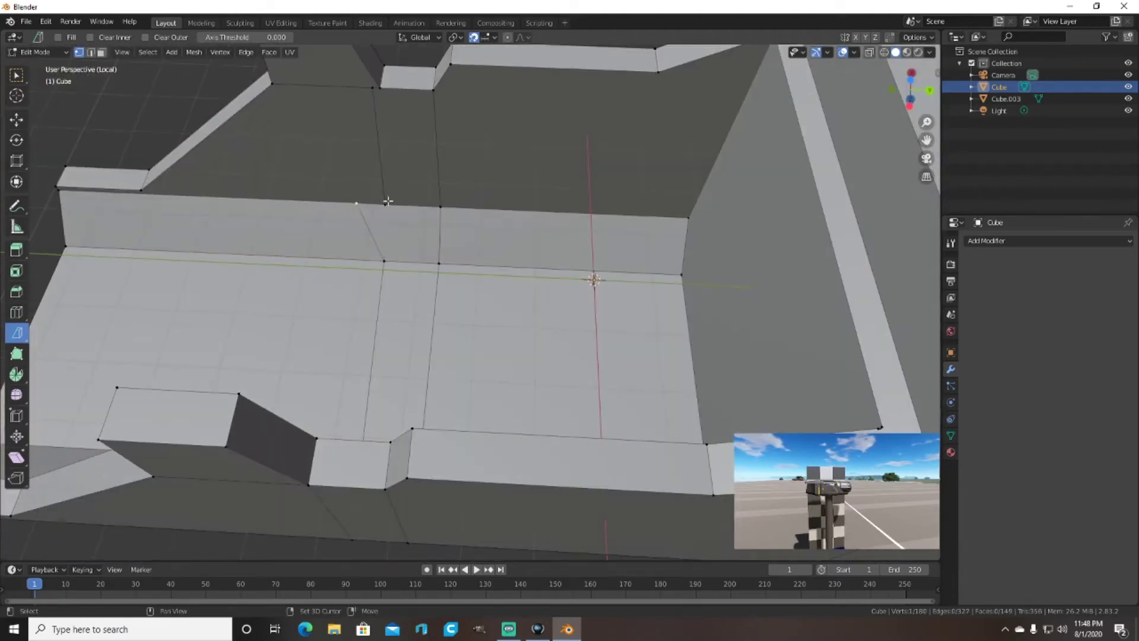
{"action": "middle_click_drag", "start_coordinate": [369, 149], "coordinate": [178, 142]}
{"action": "left_click", "coordinate": [16, 119]}
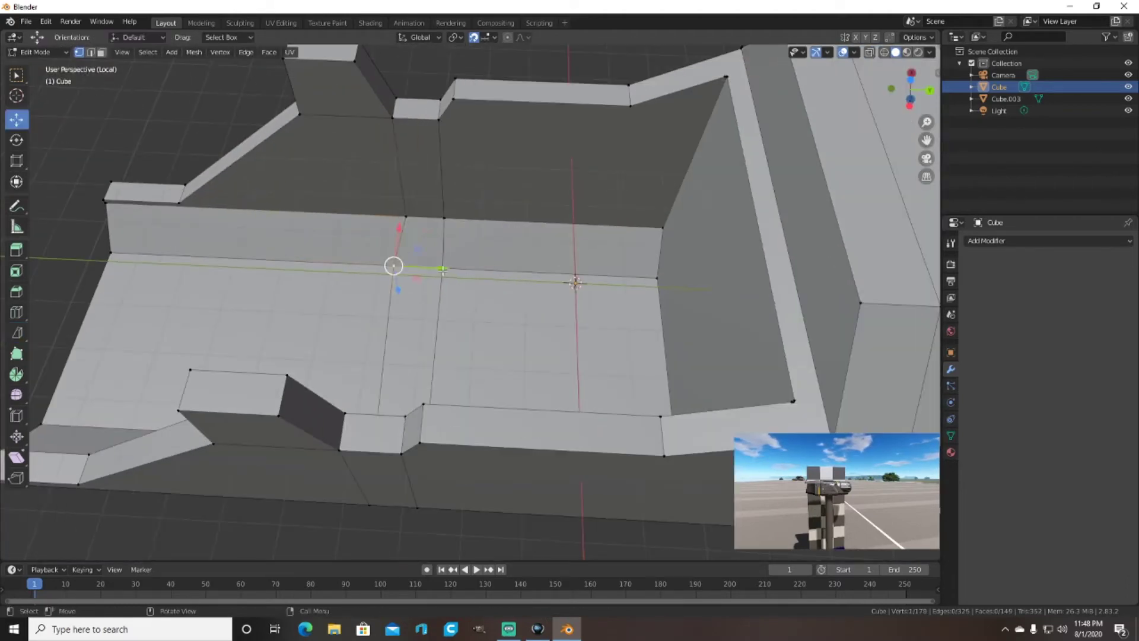
{"action": "middle_click_drag", "start_coordinate": [442, 270], "coordinate": [578, 380]}
{"action": "mouse_move", "coordinate": [557, 291]}
{"action": "middle_mouse_down"}
{"action": "mouse_move", "coordinate": [528, 241]}
{"action": "mouse_move", "coordinate": [635, 261]}
{"action": "mouse_move", "coordinate": [604, 269]}
{"action": "mouse_move", "coordinate": [685, 193]}
{"action": "middle_mouse_up"}
{"action": "key", "text": "alt+a"}
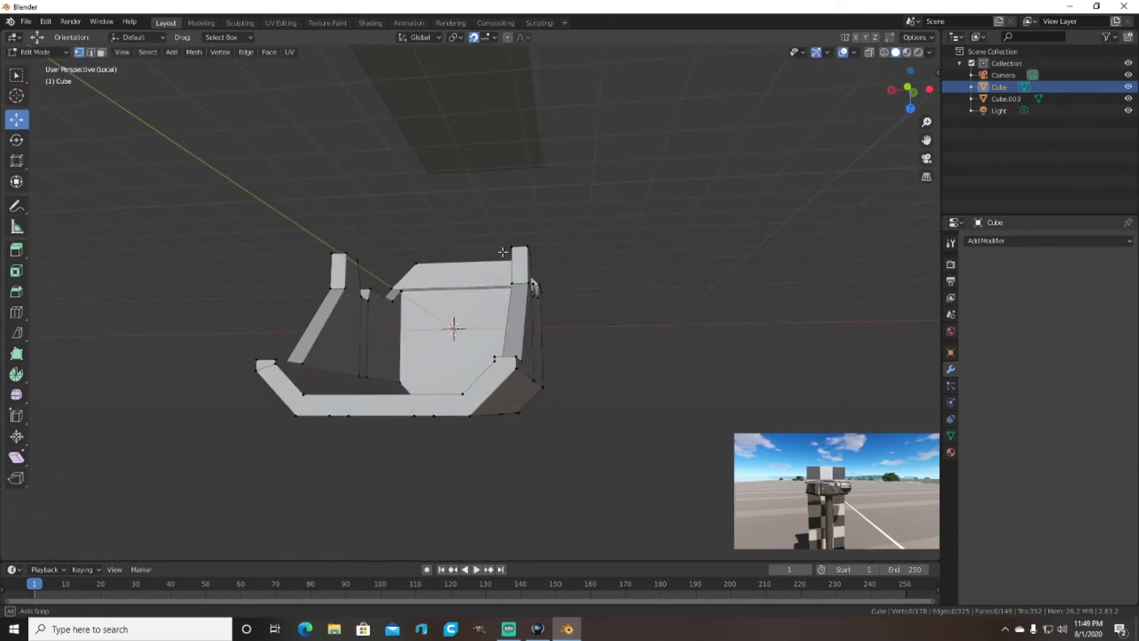
Step: Box-select the front of the housing in see-through mode and scale it along X
{"action": "key", "text": "alt+z"}
{"action": "mouse_move", "coordinate": [450, 262]}
{"action": "left_mouse_down"}
{"action": "mouse_move", "coordinate": [272, 425]}
{"action": "mouse_move", "coordinate": [36, 451]}
{"action": "left_mouse_up"}
{"action": "middle_click_drag", "start_coordinate": [356, 356], "coordinate": [687, 204]}
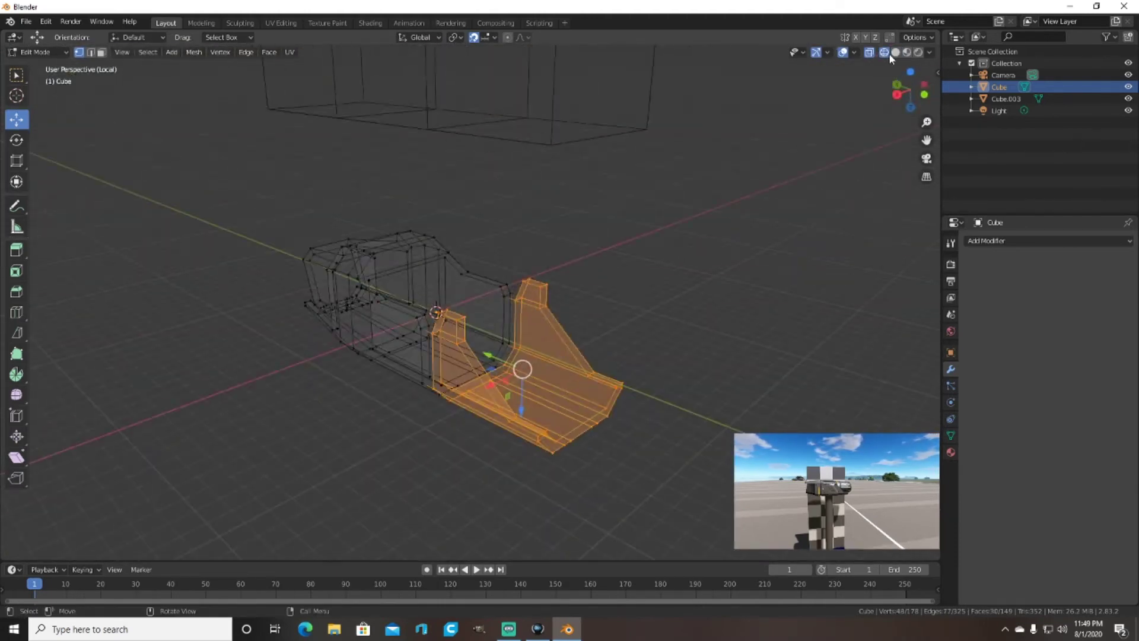
{"action": "key", "text": "alt+z"}
{"action": "key", "text": "s"}
{"action": "key", "text": "x"}
{"action": "left_click", "coordinate": [670, 236]}
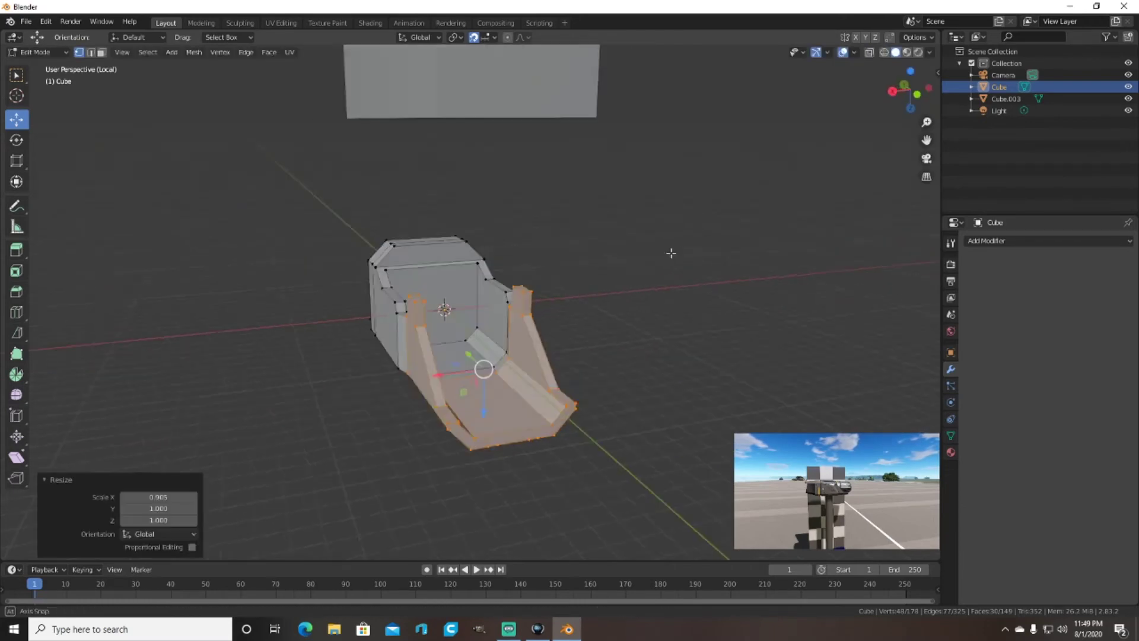
Step: Select the front floor vertices in wireframe and lower them along Z
{"action": "middle_click_drag", "start_coordinate": [668, 252], "coordinate": [620, 308]}
{"action": "scroll", "coordinate": [653, 173], "scroll_direction": "up", "scroll_amount": 3}
{"action": "mouse_move", "coordinate": [653, 173]}
{"action": "middle_mouse_down"}
{"action": "mouse_move", "coordinate": [620, 282]}
{"action": "mouse_move", "coordinate": [712, 178]}
{"action": "middle_mouse_up"}
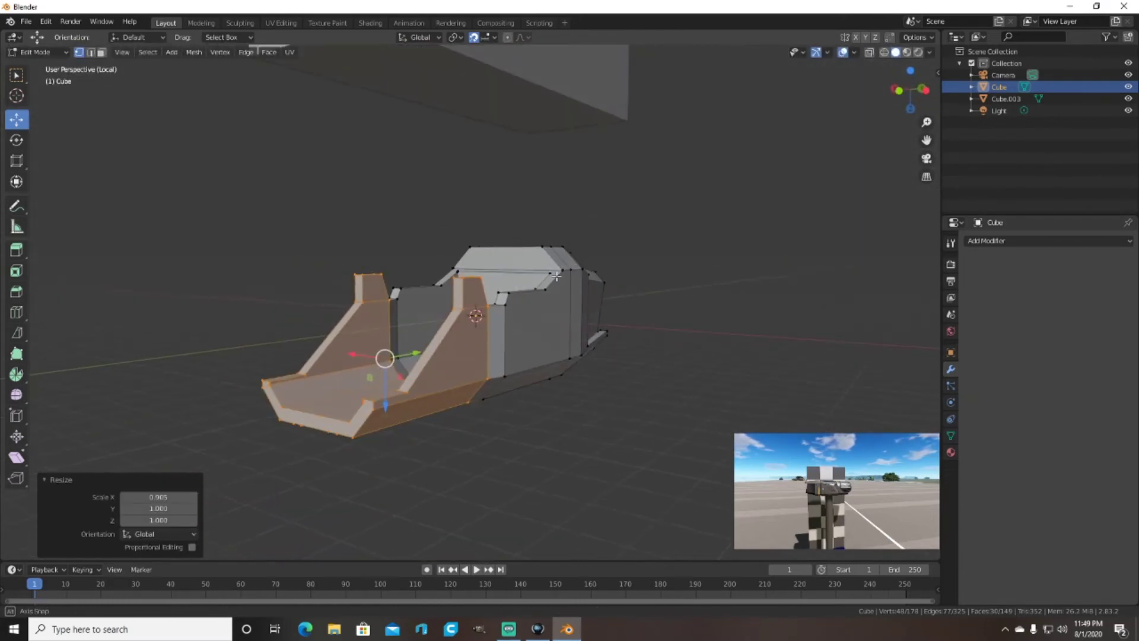
{"action": "key", "text": "alt+a"}
{"action": "left_click", "coordinate": [869, 53]}
{"action": "mouse_move", "coordinate": [443, 408]}
{"action": "middle_mouse_down"}
{"action": "mouse_move", "coordinate": [420, 381]}
{"action": "mouse_move", "coordinate": [534, 308]}
{"action": "middle_mouse_up"}
{"action": "key", "text": "ctrl+KP_Add"}
{"action": "left_click", "coordinate": [884, 52]}
{"action": "middle_click_drag", "start_coordinate": [599, 224], "coordinate": [677, 240]}
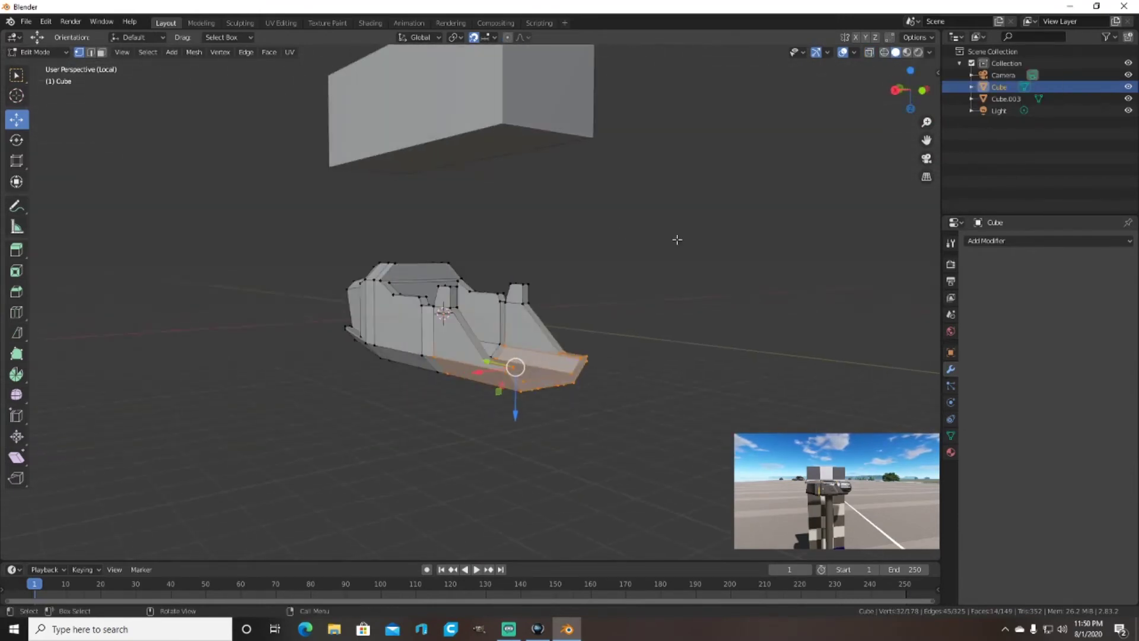
{"action": "left_click", "coordinate": [515, 404]}
Step: Finish lowering the front lip edges, checking from several angles
{"action": "middle_click_drag", "start_coordinate": [515, 403], "coordinate": [649, 405]}
{"action": "mouse_move", "coordinate": [793, 386]}
{"action": "middle_mouse_down"}
{"action": "mouse_move", "coordinate": [715, 382]}
{"action": "mouse_move", "coordinate": [793, 340]}
{"action": "mouse_move", "coordinate": [727, 344]}
{"action": "mouse_move", "coordinate": [800, 344]}
{"action": "mouse_move", "coordinate": [704, 323]}
{"action": "mouse_move", "coordinate": [742, 309]}
{"action": "mouse_move", "coordinate": [771, 333]}
{"action": "mouse_move", "coordinate": [794, 316]}
{"action": "mouse_move", "coordinate": [676, 349]}
{"action": "mouse_move", "coordinate": [720, 340]}
{"action": "mouse_move", "coordinate": [730, 323]}
{"action": "mouse_move", "coordinate": [736, 365]}
{"action": "middle_mouse_up"}
{"action": "middle_click_drag", "start_coordinate": [583, 359], "coordinate": [430, 384]}
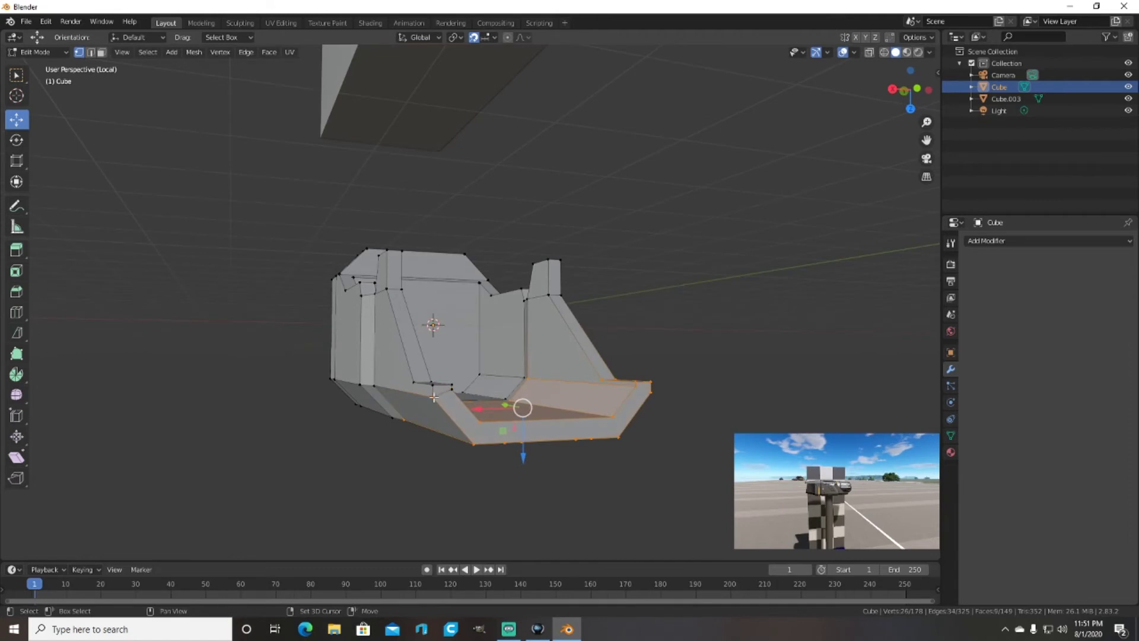
{"action": "mouse_move", "coordinate": [452, 421]}
{"action": "middle_mouse_down"}
{"action": "mouse_move", "coordinate": [634, 428]}
{"action": "mouse_move", "coordinate": [667, 465]}
{"action": "mouse_move", "coordinate": [621, 460]}
{"action": "middle_mouse_up"}
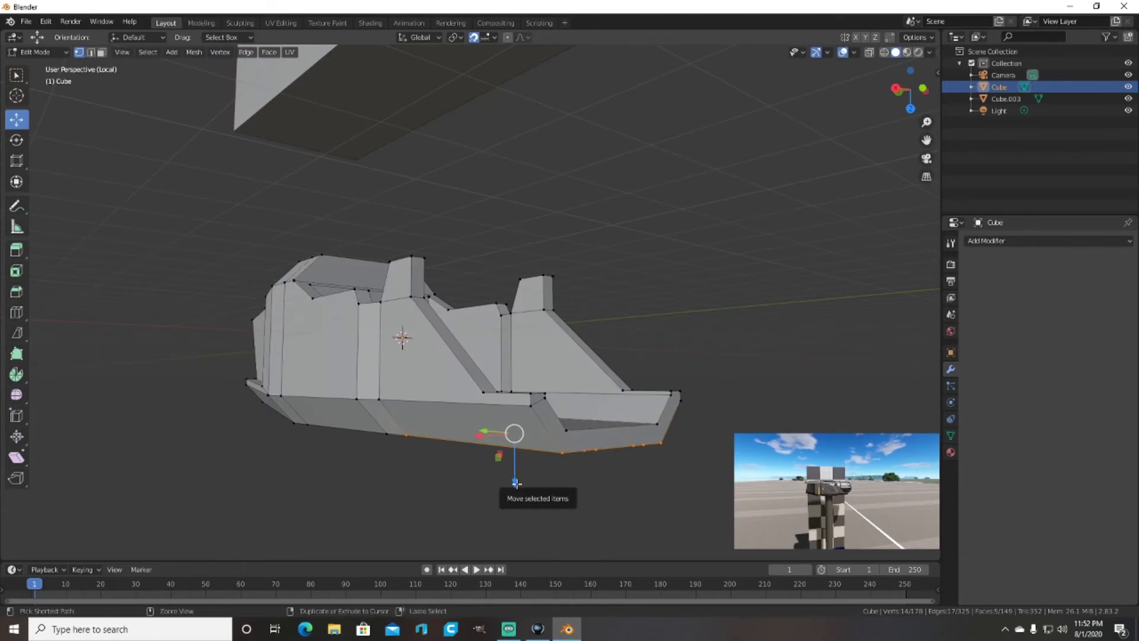
{"action": "left_click", "coordinate": [517, 450]}
{"action": "mouse_move", "coordinate": [518, 449]}
{"action": "middle_mouse_down"}
{"action": "mouse_move", "coordinate": [569, 470]}
{"action": "mouse_move", "coordinate": [557, 437]}
{"action": "mouse_move", "coordinate": [428, 465]}
{"action": "mouse_move", "coordinate": [554, 446]}
{"action": "mouse_move", "coordinate": [524, 410]}
{"action": "mouse_move", "coordinate": [573, 395]}
{"action": "mouse_move", "coordinate": [440, 437]}
{"action": "mouse_move", "coordinate": [419, 412]}
{"action": "middle_mouse_up"}
Step: Select the front lip edges and widen them to about 1.087 along X
{"action": "key", "text": "2"}
{"action": "left_click", "coordinate": [525, 410], "text": "alt"}
{"action": "left_click", "coordinate": [527, 410]}
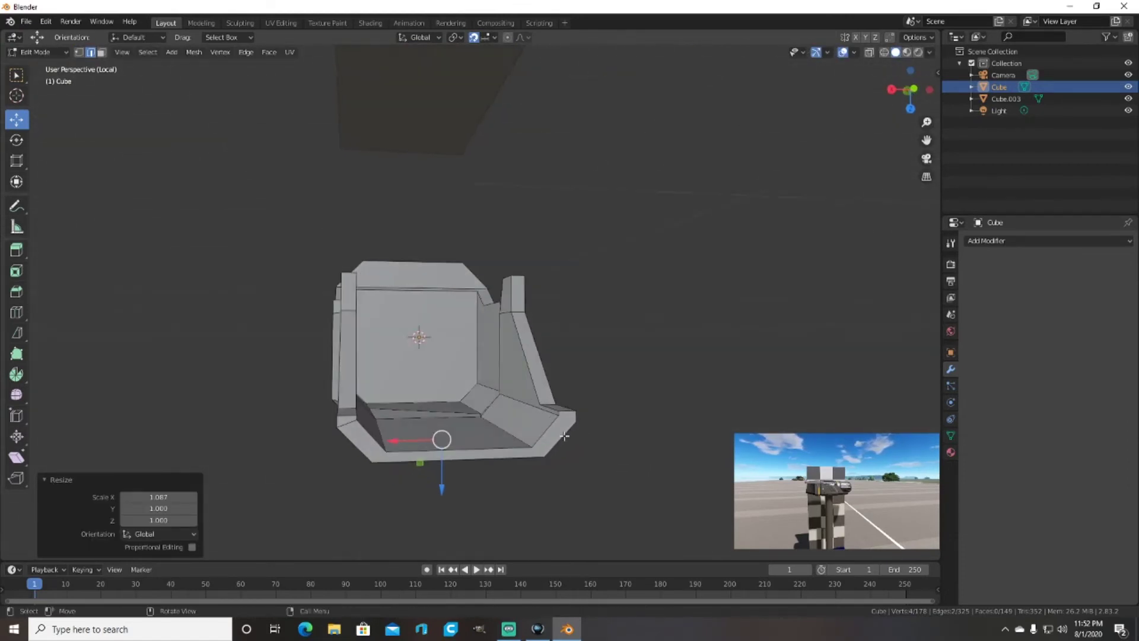
{"action": "key", "text": "alt+a"}
{"action": "left_click", "coordinate": [442, 472]}
{"action": "mouse_move", "coordinate": [441, 472]}
{"action": "middle_mouse_down"}
{"action": "mouse_move", "coordinate": [510, 388]}
{"action": "mouse_move", "coordinate": [503, 326]}
{"action": "middle_mouse_up"}
{"action": "scroll", "coordinate": [511, 388], "scroll_direction": "up", "scroll_amount": 3}
{"action": "key", "text": "alt+a"}
Step: Select the bottom side vertices and move them −0.3754 m along Y
{"action": "left_click", "coordinate": [501, 396]}
{"action": "mouse_move", "coordinate": [517, 409]}
{"action": "middle_mouse_down"}
{"action": "mouse_move", "coordinate": [389, 442]}
{"action": "mouse_move", "coordinate": [454, 386]}
{"action": "middle_mouse_up"}
{"action": "left_click", "coordinate": [455, 385], "text": "shift"}
{"action": "left_click", "coordinate": [430, 469], "text": "shift"}
{"action": "mouse_move", "coordinate": [430, 469]}
{"action": "middle_mouse_down"}
{"action": "mouse_move", "coordinate": [487, 422]}
{"action": "mouse_move", "coordinate": [470, 394]}
{"action": "mouse_move", "coordinate": [531, 415]}
{"action": "mouse_move", "coordinate": [534, 374]}
{"action": "mouse_move", "coordinate": [660, 462]}
{"action": "mouse_move", "coordinate": [498, 491]}
{"action": "mouse_move", "coordinate": [484, 356]}
{"action": "middle_mouse_up"}
{"action": "left_click", "coordinate": [491, 435]}
{"action": "key", "text": "g"}
{"action": "key", "text": "y"}
{"action": "left_click", "coordinate": [505, 421]}
{"action": "key", "text": "alt+a"}
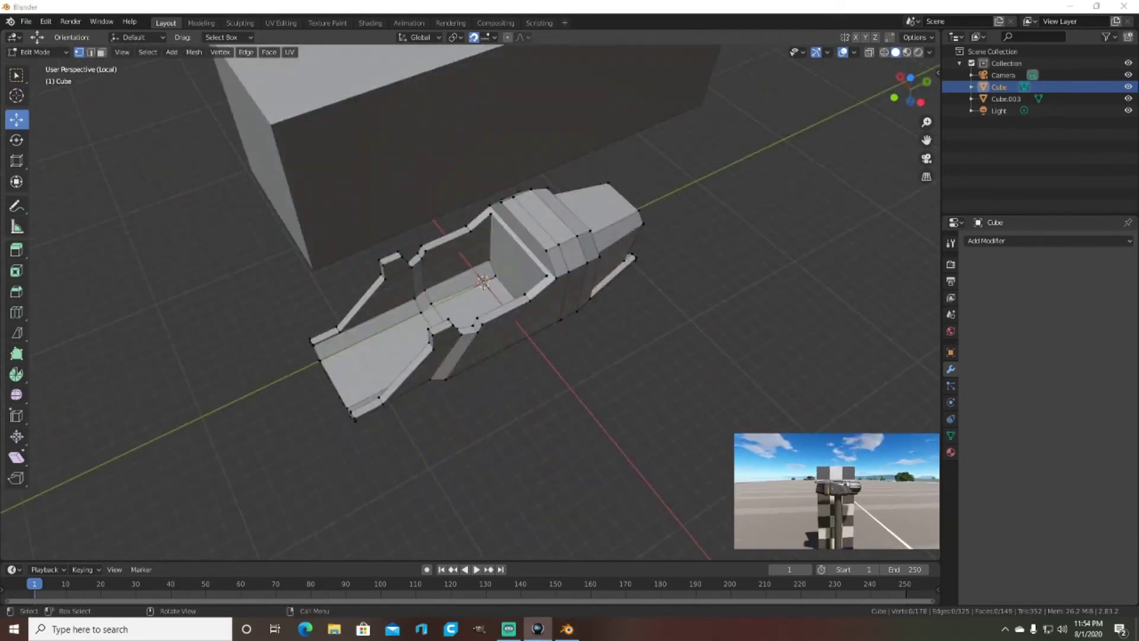
{"action": "scroll", "coordinate": [800, 311], "scroll_direction": "up", "scroll_amount": 5}
{"action": "middle_click_drag", "start_coordinate": [801, 311], "coordinate": [628, 311]}
{"action": "scroll", "coordinate": [800, 310], "scroll_direction": "down", "scroll_amount": 5}
{"action": "scroll", "coordinate": [628, 311], "scroll_direction": "up", "scroll_amount": 4}
{"action": "middle_click_drag", "start_coordinate": [720, 323], "coordinate": [737, 323]}
{"action": "scroll", "coordinate": [737, 322], "scroll_direction": "up", "scroll_amount": 3}
{"action": "scroll", "coordinate": [692, 257], "scroll_direction": "down", "scroll_amount": 7}
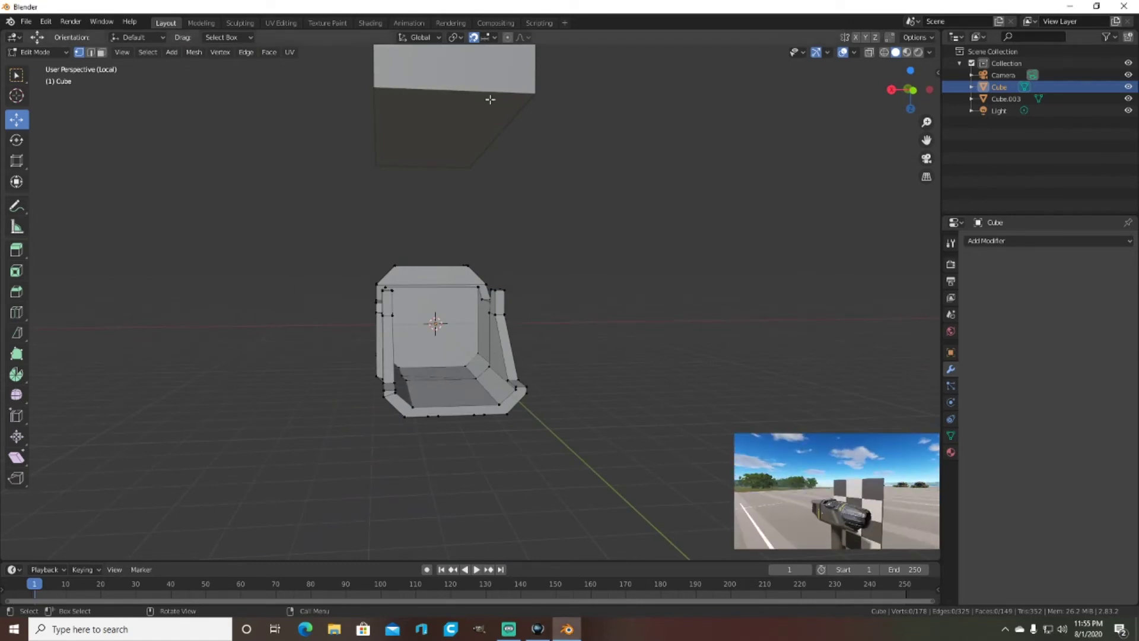
{"action": "scroll", "coordinate": [602, 242], "scroll_direction": "up", "scroll_amount": 5}
{"action": "scroll", "coordinate": [686, 241], "scroll_direction": "up", "scroll_amount": 3}
{"action": "scroll", "coordinate": [704, 394], "scroll_direction": "down", "scroll_amount": 3}
{"action": "scroll", "coordinate": [704, 394], "scroll_direction": "down", "scroll_amount": 1}
{"action": "key", "text": "3"}
{"action": "mouse_move", "coordinate": [254, 130]}
{"action": "middle_mouse_down"}
{"action": "mouse_move", "coordinate": [661, 402]}
{"action": "mouse_move", "coordinate": [650, 401]}
{"action": "middle_mouse_up"}
{"action": "mouse_move", "coordinate": [687, 368]}
{"action": "middle_mouse_down"}
{"action": "mouse_move", "coordinate": [580, 386]}
{"action": "mouse_move", "coordinate": [623, 389]}
{"action": "mouse_move", "coordinate": [559, 386]}
{"action": "mouse_move", "coordinate": [580, 395]}
{"action": "middle_mouse_up"}
{"action": "scroll", "coordinate": [623, 415], "scroll_direction": "up", "scroll_amount": 3}
{"action": "scroll", "coordinate": [587, 388], "scroll_direction": "up", "scroll_amount": 2}
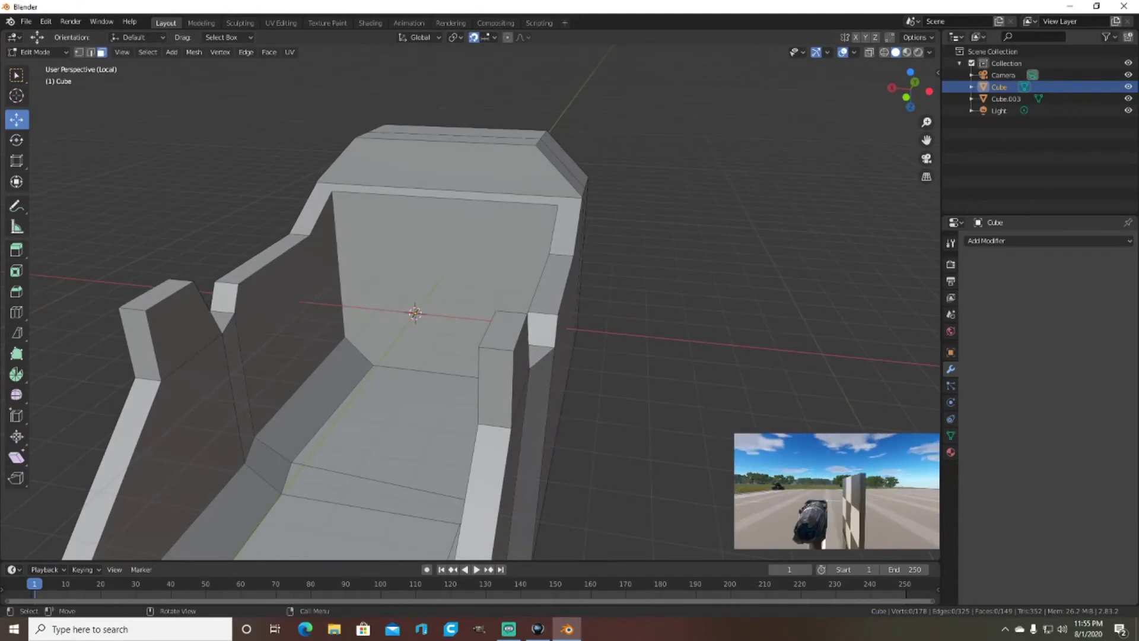
{"action": "scroll", "coordinate": [607, 322], "scroll_direction": "down", "scroll_amount": 4}
{"action": "mouse_move", "coordinate": [607, 323]}
{"action": "middle_mouse_down"}
{"action": "mouse_move", "coordinate": [640, 272]}
{"action": "mouse_move", "coordinate": [598, 308]}
{"action": "mouse_move", "coordinate": [564, 290]}
{"action": "mouse_move", "coordinate": [689, 274]}
{"action": "middle_mouse_up"}
{"action": "key", "text": "Tab"}
{"action": "left_click", "coordinate": [134, 52]}
Step: Add a cylinder, rotate it 90° on X and scale it to 0.817
{"action": "mouse_move", "coordinate": [153, 74]}
{"action": "left_click", "coordinate": [250, 125]}
{"action": "mouse_move", "coordinate": [249, 125]}
{"action": "middle_mouse_down"}
{"action": "mouse_move", "coordinate": [248, 231]}
{"action": "mouse_move", "coordinate": [211, 347]}
{"action": "middle_mouse_up"}
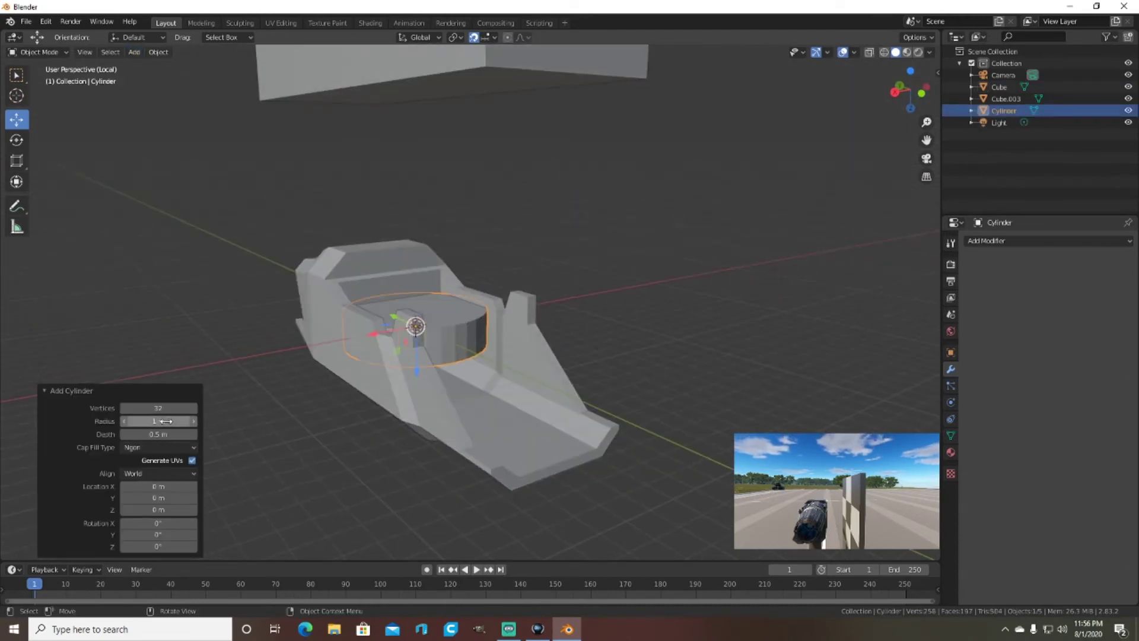
{"action": "type", "text": "90"}
{"action": "key", "text": "Return"}
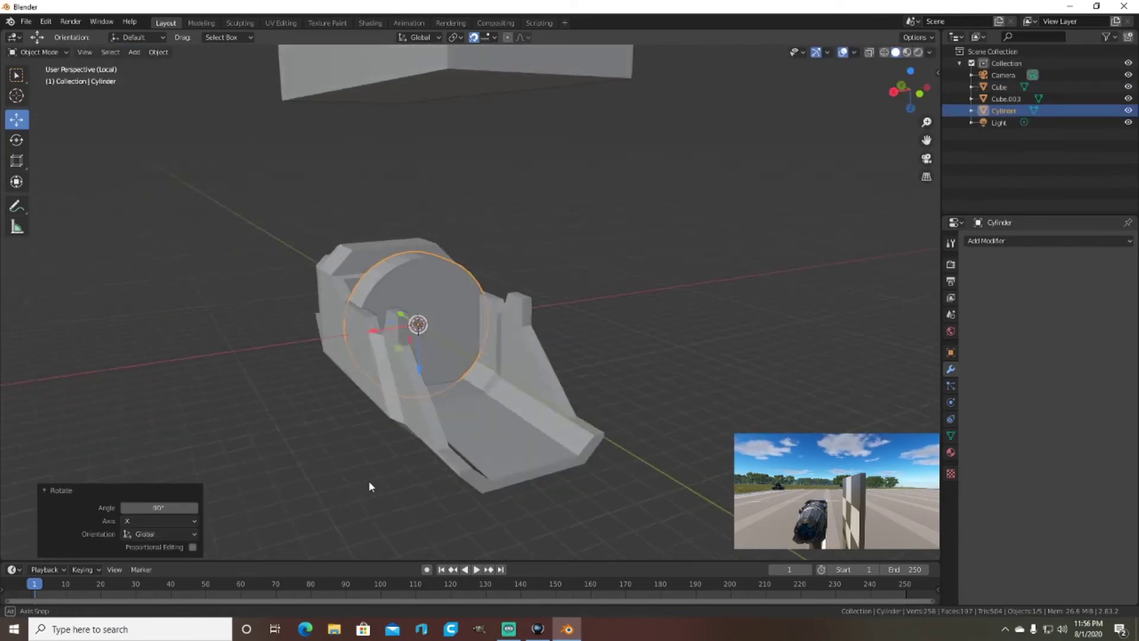
{"action": "middle_click_drag", "start_coordinate": [368, 481], "coordinate": [443, 351]}
{"action": "key", "text": "s"}
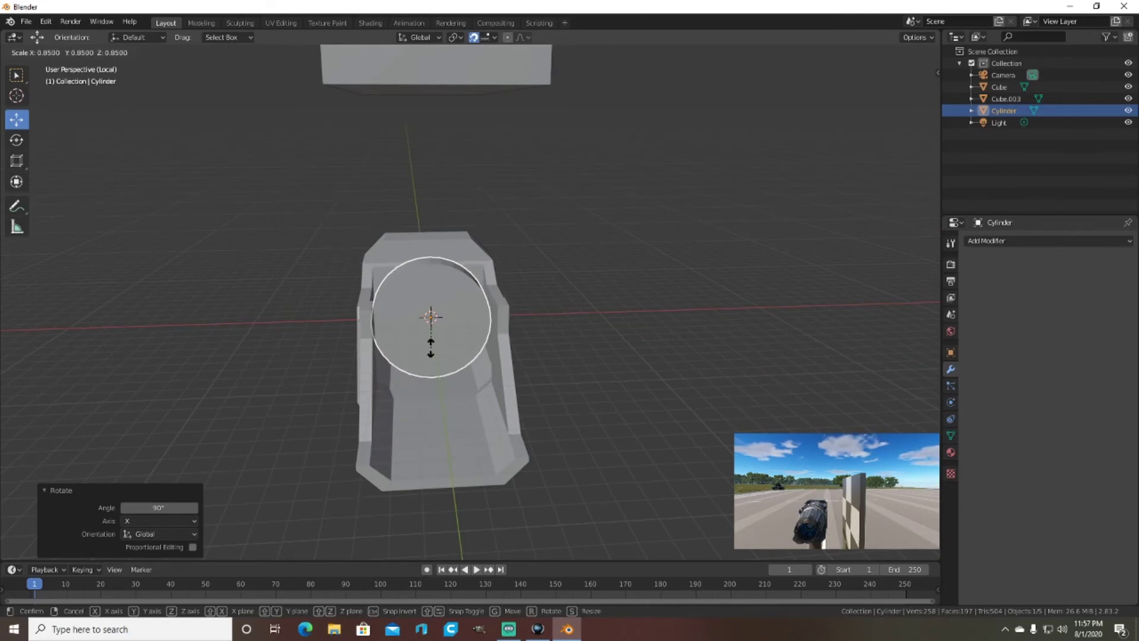
{"action": "left_click", "coordinate": [426, 350]}
Step: Select the cylinder's end face and stretch it −1.2957 m along Y into a barrel
{"action": "middle_click_drag", "start_coordinate": [436, 384], "coordinate": [380, 340]}
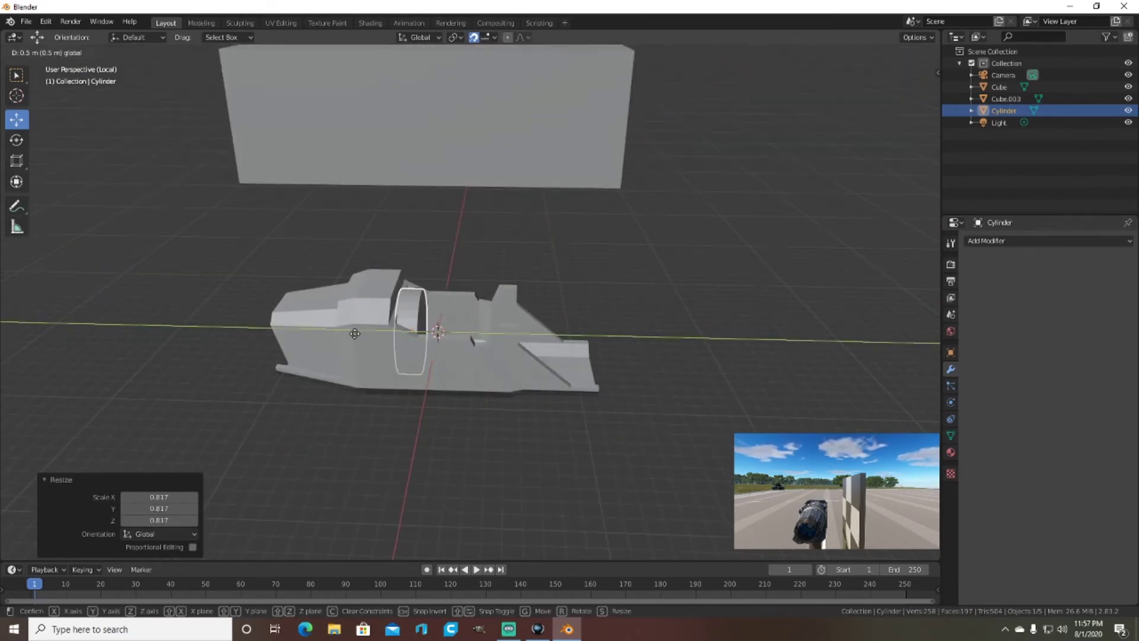
{"action": "key", "text": "Tab"}
{"action": "middle_click_drag", "start_coordinate": [380, 238], "coordinate": [373, 154]}
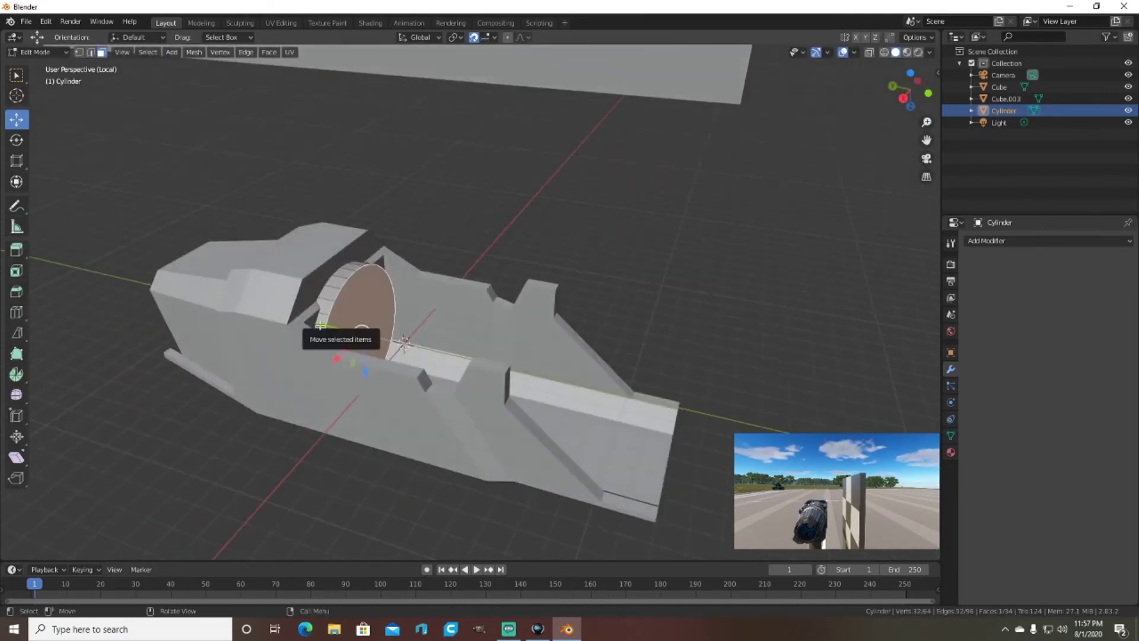
{"action": "key", "text": "g"}
{"action": "key", "text": "y"}
{"action": "left_click", "coordinate": [375, 119]}
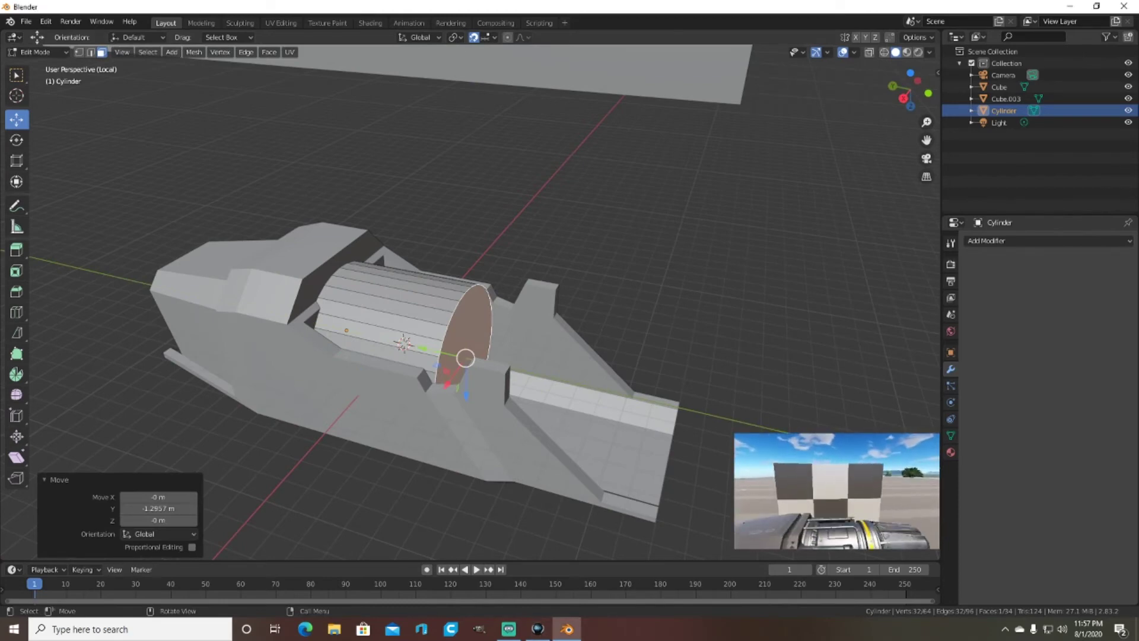
{"action": "key", "text": "g"}
{"action": "key", "text": "y"}
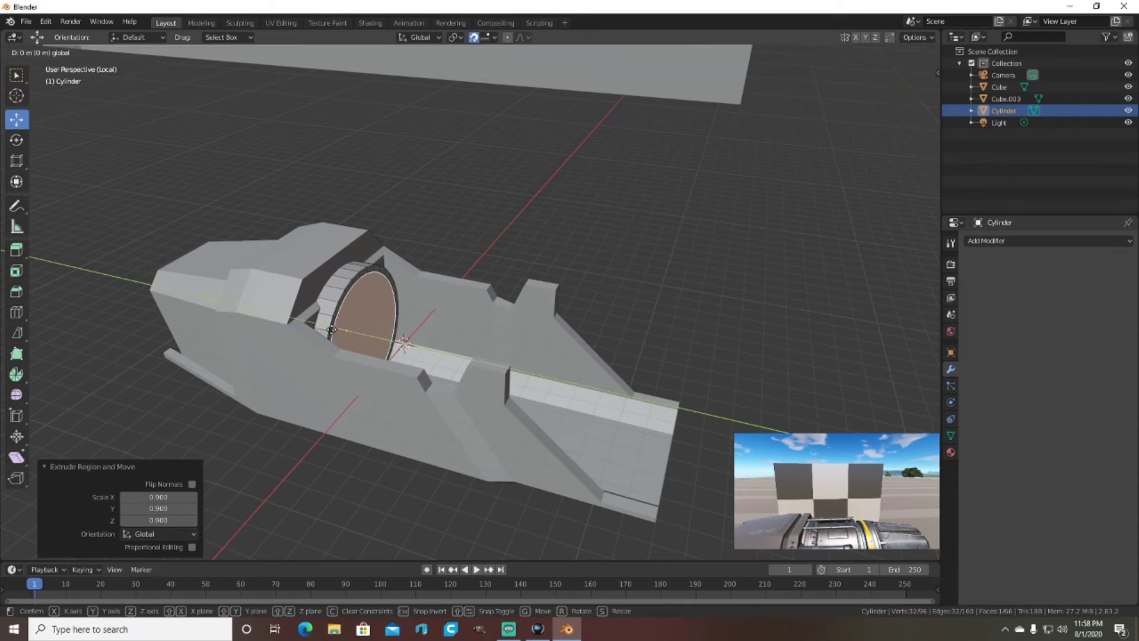
Step: Extrude a 0.25 m step along the barrel and enlarge its end ring to 1.1
{"action": "left_click_drag", "start_coordinate": [326, 326], "coordinate": [340, 332]}
{"action": "left_click", "coordinate": [336, 331]}
{"action": "left_click", "coordinate": [405, 335]}
{"action": "mouse_move", "coordinate": [406, 335]}
{"action": "middle_mouse_down"}
{"action": "mouse_move", "coordinate": [444, 319]}
{"action": "mouse_move", "coordinate": [391, 359]}
{"action": "middle_mouse_up"}
{"action": "left_click", "coordinate": [454, 330]}
{"action": "middle_click_drag", "start_coordinate": [453, 330], "coordinate": [631, 302]}
{"action": "left_click", "coordinate": [618, 303]}
{"action": "left_click", "coordinate": [638, 305]}
{"action": "key", "text": "Escape"}
{"action": "mouse_move", "coordinate": [626, 308]}
{"action": "middle_mouse_down"}
{"action": "mouse_move", "coordinate": [581, 318]}
{"action": "mouse_move", "coordinate": [593, 325]}
{"action": "middle_mouse_up"}
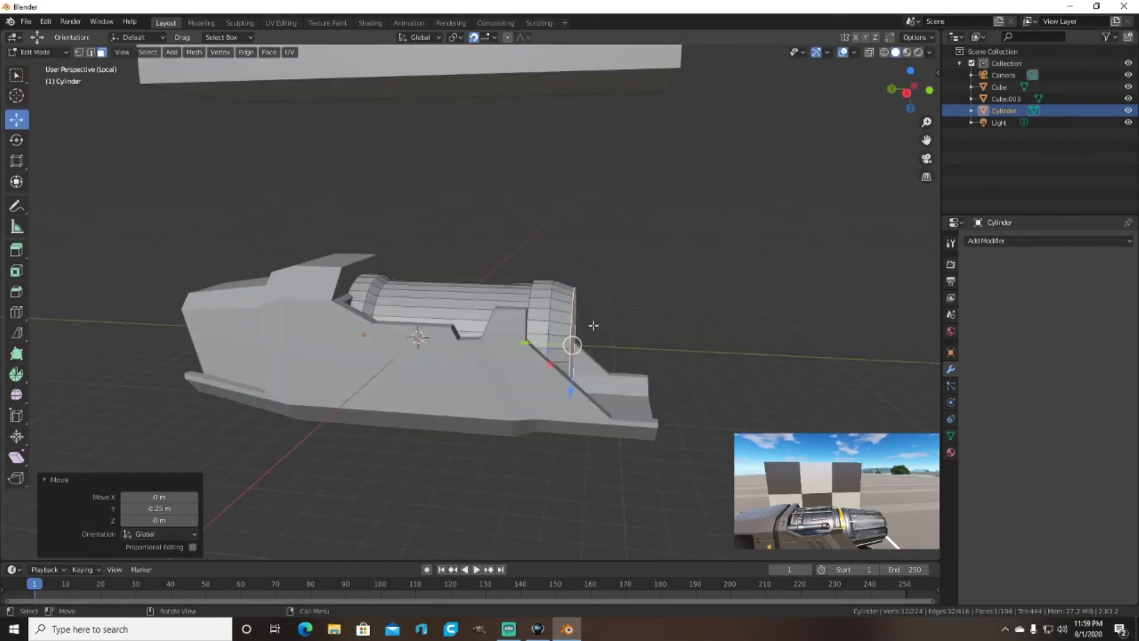
Step: Extrude the barrel's end face forward and narrow the new front section to 0.786
{"action": "key", "text": "e"}
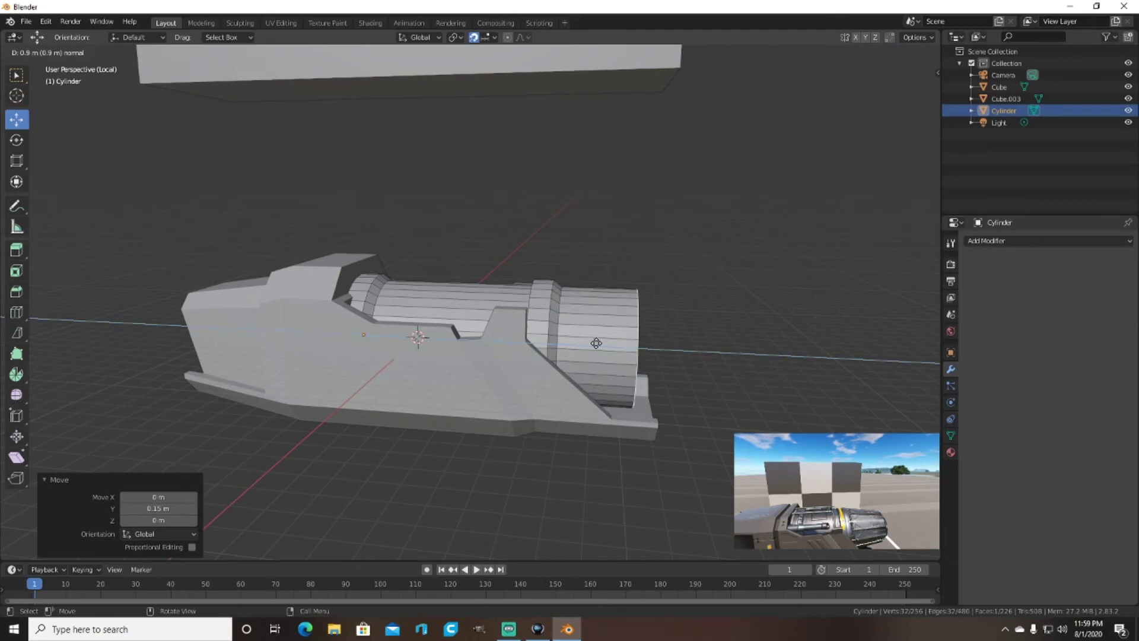
{"action": "left_click", "coordinate": [609, 343]}
{"action": "key", "text": "s"}
{"action": "mouse_move", "coordinate": [608, 343]}
{"action": "middle_mouse_down"}
{"action": "mouse_move", "coordinate": [660, 315]}
{"action": "mouse_move", "coordinate": [630, 331]}
{"action": "mouse_move", "coordinate": [668, 347]}
{"action": "middle_mouse_up"}
{"action": "left_click", "coordinate": [651, 326]}
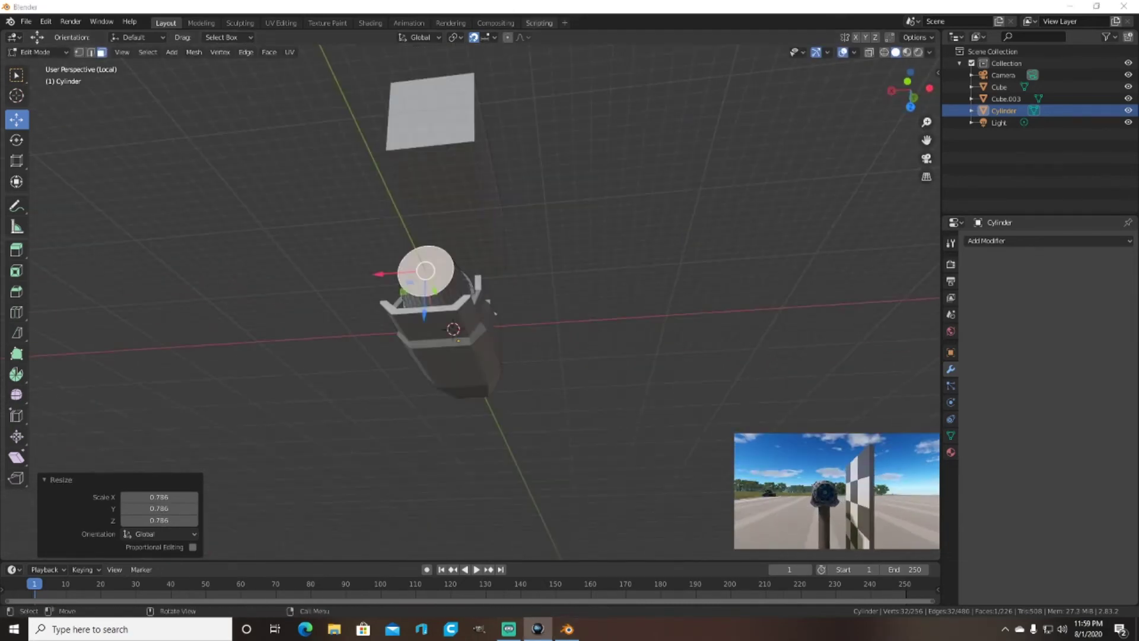
{"action": "middle_click_drag", "start_coordinate": [593, 332], "coordinate": [577, 320]}
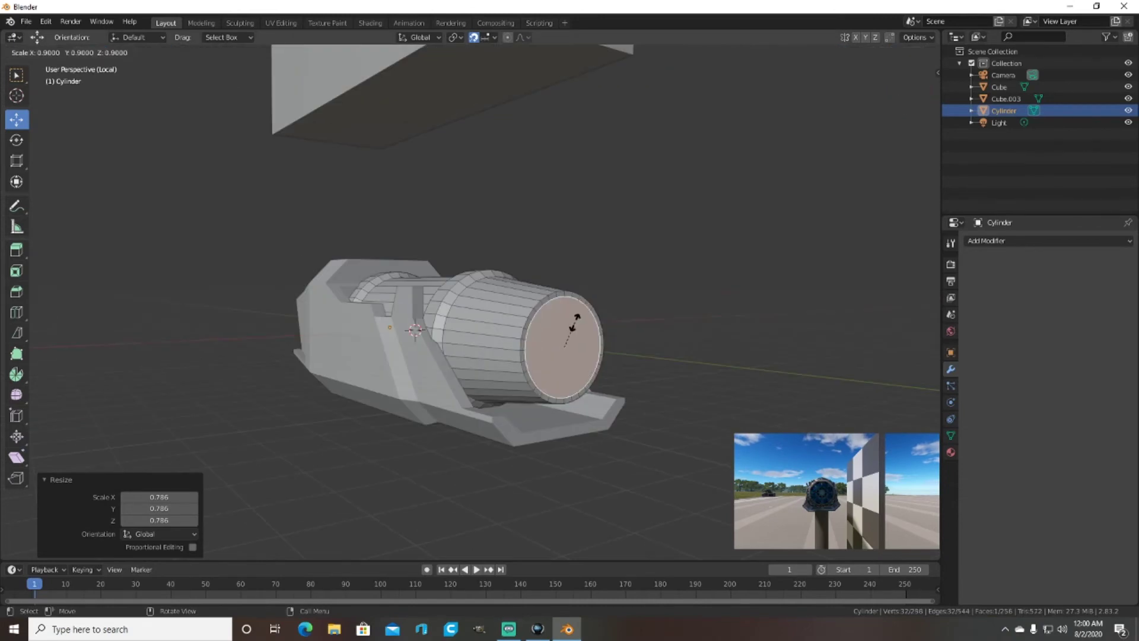
{"action": "left_click", "coordinate": [543, 325]}
{"action": "mouse_move", "coordinate": [543, 325]}
{"action": "middle_mouse_down"}
{"action": "mouse_move", "coordinate": [521, 361]}
{"action": "mouse_move", "coordinate": [436, 301]}
{"action": "mouse_move", "coordinate": [356, 332]}
{"action": "middle_mouse_up"}
Step: Select the side faces around the barrel's front and inset them about 0.072 m
{"action": "left_click", "coordinate": [521, 360]}
{"action": "key", "text": "alt+a"}
{"action": "scroll", "coordinate": [433, 332], "scroll_direction": "down", "scroll_amount": 3}
{"action": "left_click", "coordinate": [422, 304], "text": "shift"}
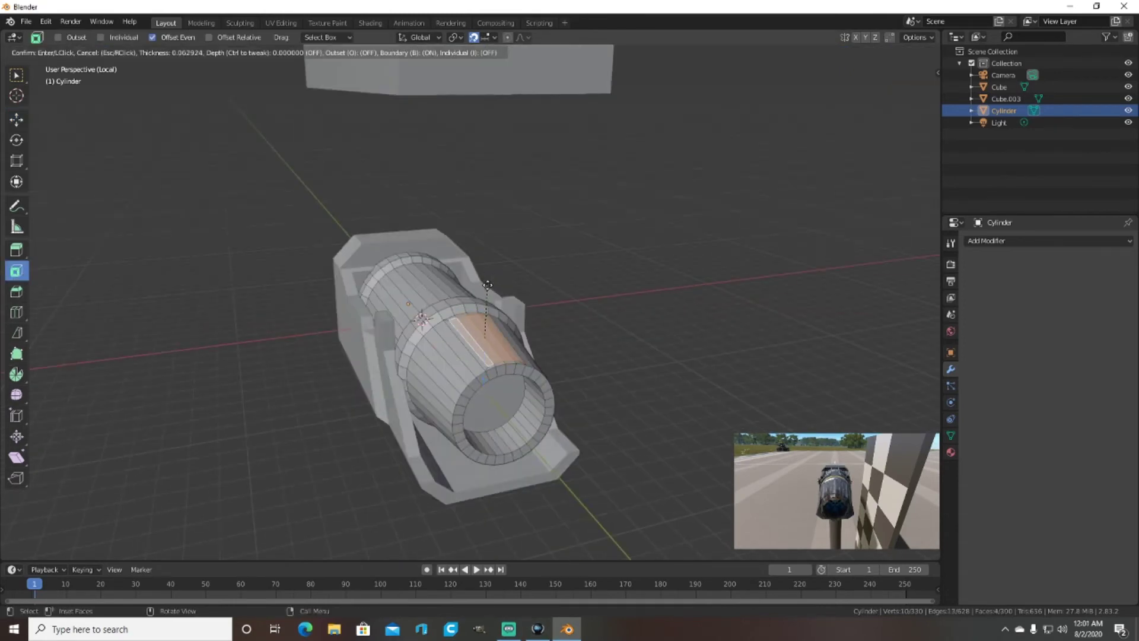
{"action": "left_click", "coordinate": [445, 352], "text": "shift"}
{"action": "mouse_move", "coordinate": [445, 352]}
{"action": "middle_mouse_down"}
{"action": "mouse_move", "coordinate": [452, 323]}
{"action": "mouse_move", "coordinate": [469, 318]}
{"action": "mouse_move", "coordinate": [462, 289]}
{"action": "middle_mouse_up"}
{"action": "left_click", "coordinate": [452, 323], "text": "shift"}
{"action": "left_click", "coordinate": [441, 304], "text": "shift"}
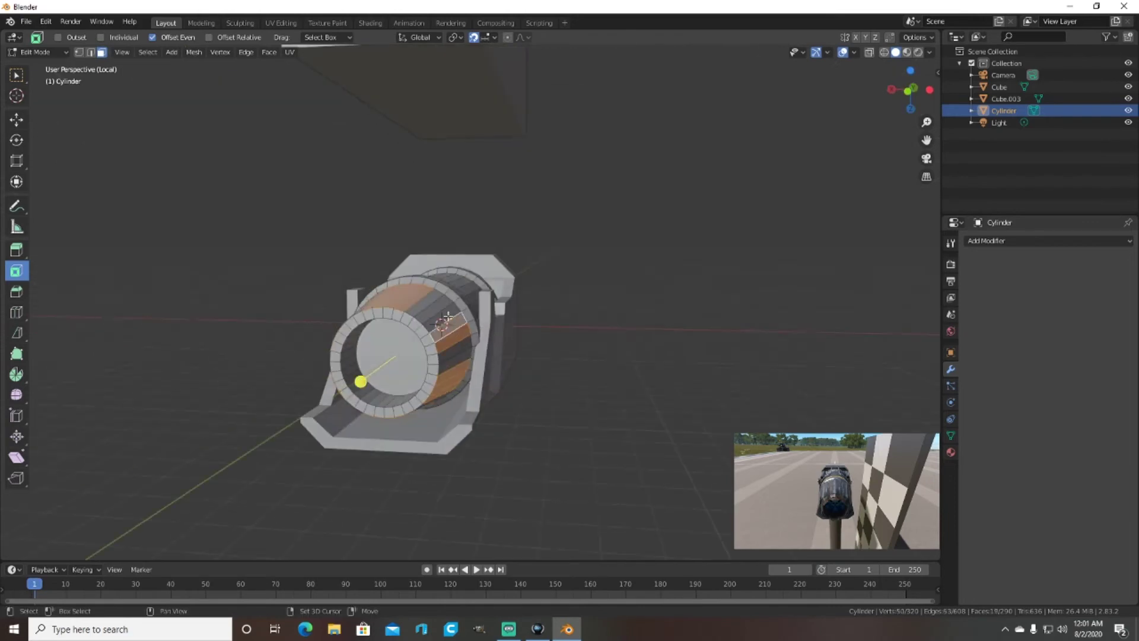
{"action": "mouse_move", "coordinate": [462, 289]}
{"action": "middle_mouse_down"}
{"action": "mouse_move", "coordinate": [471, 394]}
{"action": "mouse_move", "coordinate": [498, 332]}
{"action": "middle_mouse_up"}
{"action": "left_click", "coordinate": [456, 377]}
Step: Raise the inset strips outward along their normals and resize them to 0.989
{"action": "left_click", "coordinate": [59, 254]}
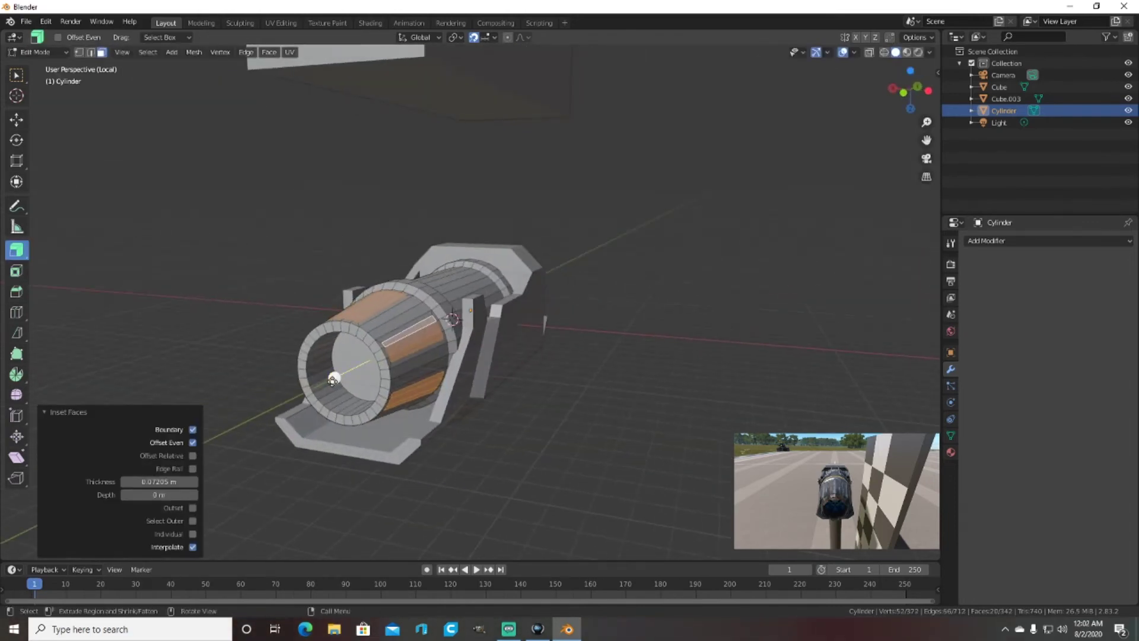
{"action": "left_click", "coordinate": [346, 375]}
{"action": "middle_click_drag", "start_coordinate": [347, 375], "coordinate": [490, 369]}
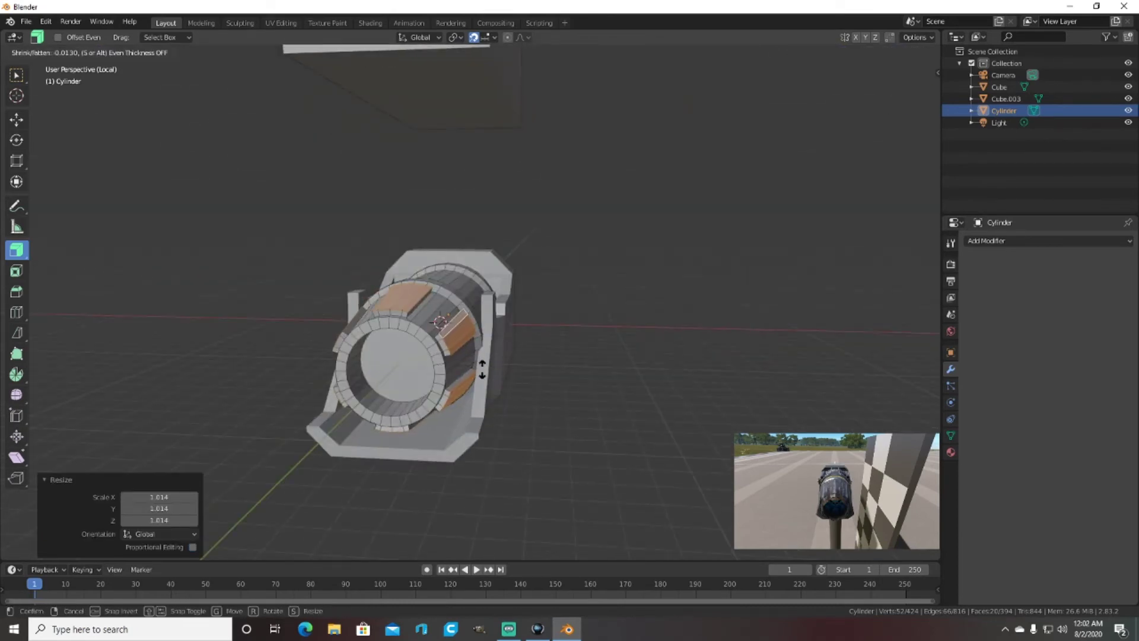
{"action": "left_click", "coordinate": [482, 369]}
{"action": "mouse_move", "coordinate": [483, 369]}
{"action": "middle_mouse_down"}
{"action": "mouse_move", "coordinate": [411, 361]}
{"action": "mouse_move", "coordinate": [430, 361]}
{"action": "middle_mouse_up"}
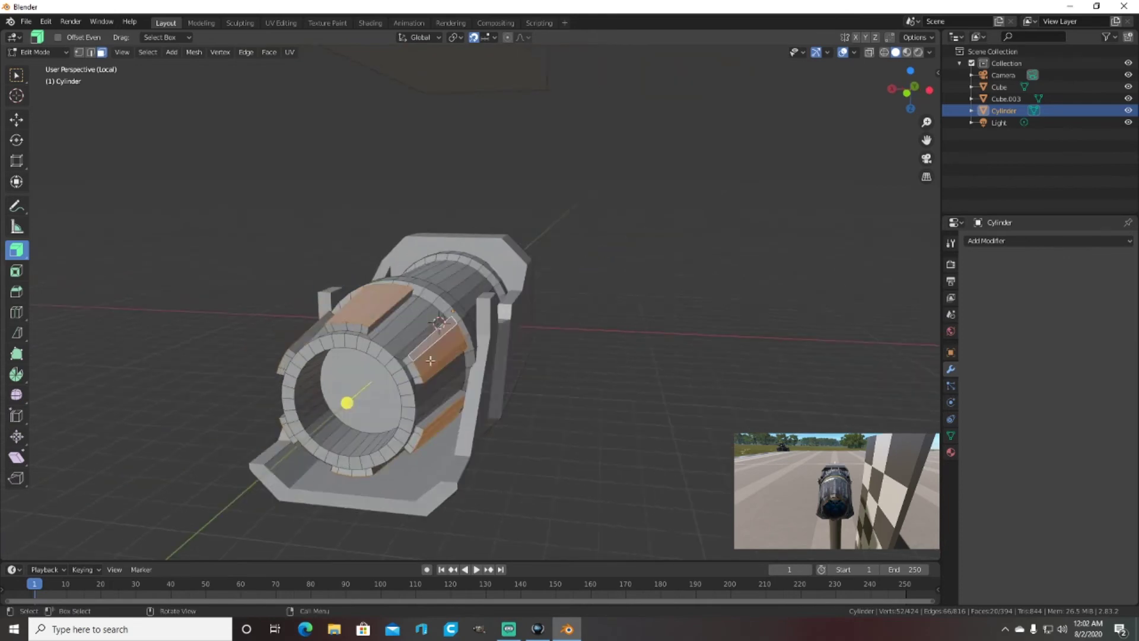
{"action": "left_click", "coordinate": [506, 295]}
{"action": "middle_click_drag", "start_coordinate": [506, 295], "coordinate": [508, 322]}
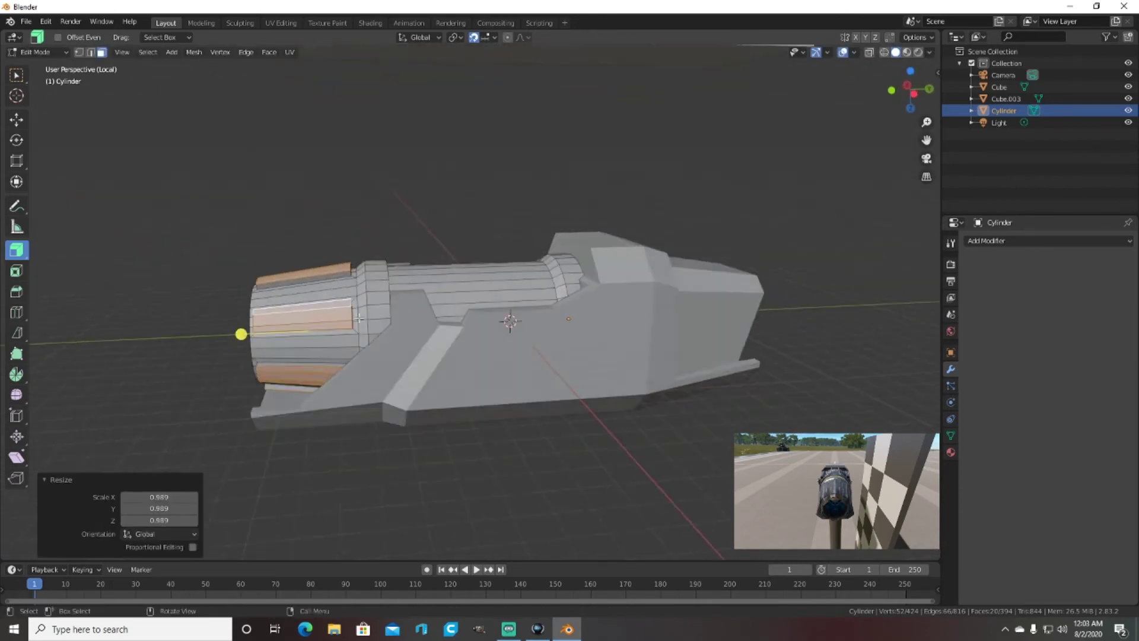
Step: Slide the raised strip faces along the barrel
{"action": "scroll", "coordinate": [508, 323], "scroll_direction": "up", "scroll_amount": 5}
{"action": "scroll", "coordinate": [327, 312], "scroll_direction": "down", "scroll_amount": 5}
{"action": "key", "text": "g"}
{"action": "mouse_move", "coordinate": [285, 346]}
{"action": "middle_mouse_down"}
{"action": "mouse_move", "coordinate": [315, 389]}
{"action": "mouse_move", "coordinate": [350, 342]}
{"action": "mouse_move", "coordinate": [309, 350]}
{"action": "mouse_move", "coordinate": [437, 359]}
{"action": "mouse_move", "coordinate": [420, 313]}
{"action": "mouse_move", "coordinate": [331, 349]}
{"action": "mouse_move", "coordinate": [309, 331]}
{"action": "mouse_move", "coordinate": [415, 333]}
{"action": "middle_mouse_up"}
{"action": "left_click", "coordinate": [366, 341]}
{"action": "scroll", "coordinate": [308, 350], "scroll_direction": "up", "scroll_amount": 4}
{"action": "scroll", "coordinate": [437, 359], "scroll_direction": "down", "scroll_amount": 3}
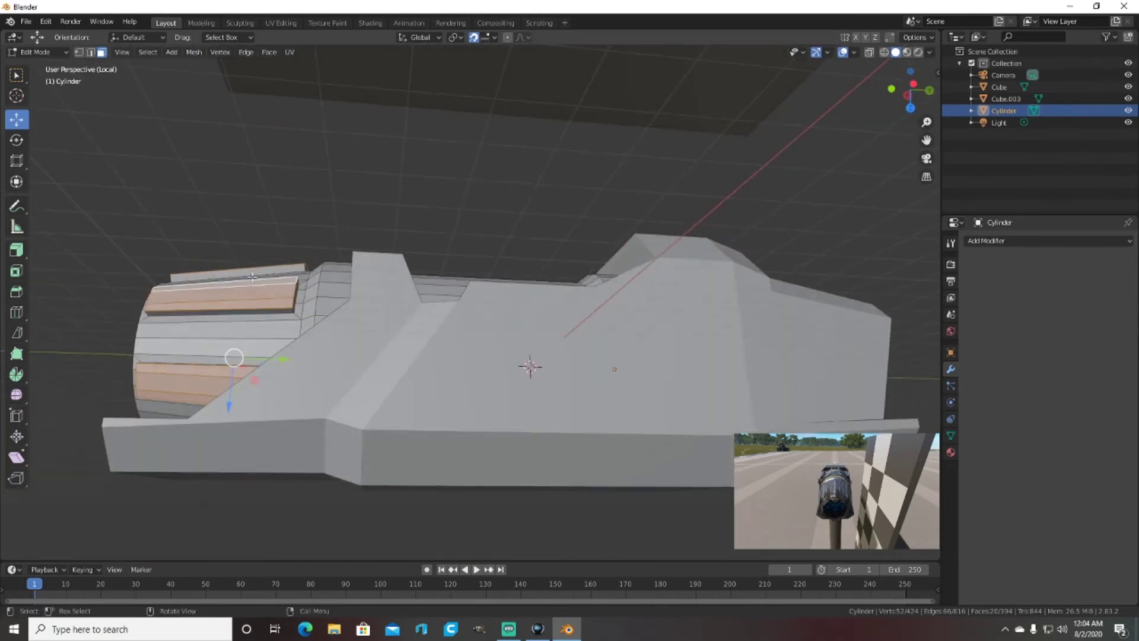
Step: Clear the selection and pick edges around the barrel's step ring
{"action": "key", "text": "alt+a"}
{"action": "scroll", "coordinate": [415, 332], "scroll_direction": "up", "scroll_amount": 2}
{"action": "scroll", "coordinate": [415, 332], "scroll_direction": "up", "scroll_amount": 1}
{"action": "left_click", "coordinate": [91, 53]}
{"action": "middle_click_drag", "start_coordinate": [257, 332], "coordinate": [252, 318]}
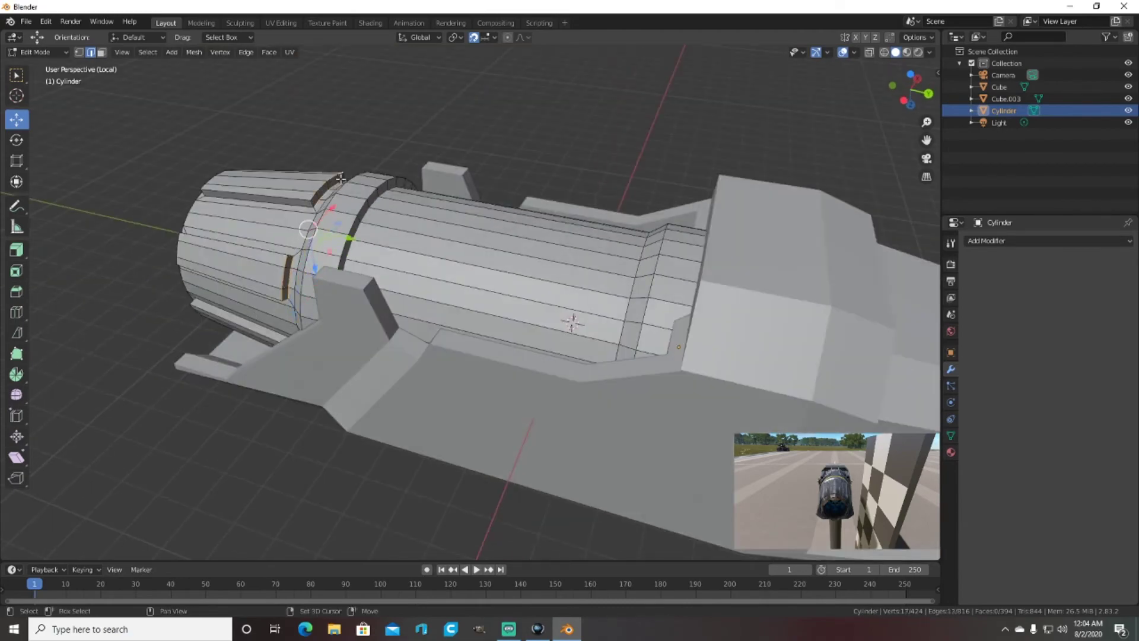
{"action": "left_click", "coordinate": [341, 178], "text": "shift"}
{"action": "middle_click_drag", "start_coordinate": [340, 178], "coordinate": [622, 127]}
{"action": "scroll", "coordinate": [516, 238], "scroll_direction": "up", "scroll_amount": 3}
{"action": "left_click", "coordinate": [683, 367], "text": "shift"}
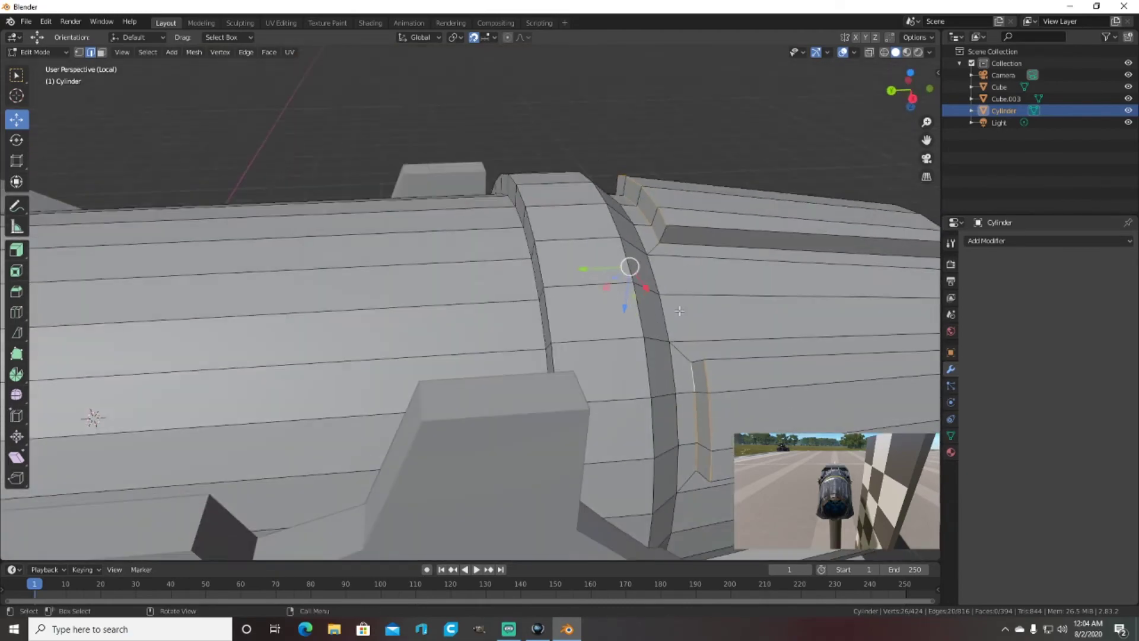
{"action": "middle_click_drag", "start_coordinate": [683, 367], "coordinate": [652, 356]}
{"action": "scroll", "coordinate": [653, 356], "scroll_direction": "up", "scroll_amount": 3}
Step: In X-ray view, add the far-side ring edges and shift them -0.088 along X
{"action": "key", "text": "alt+z"}
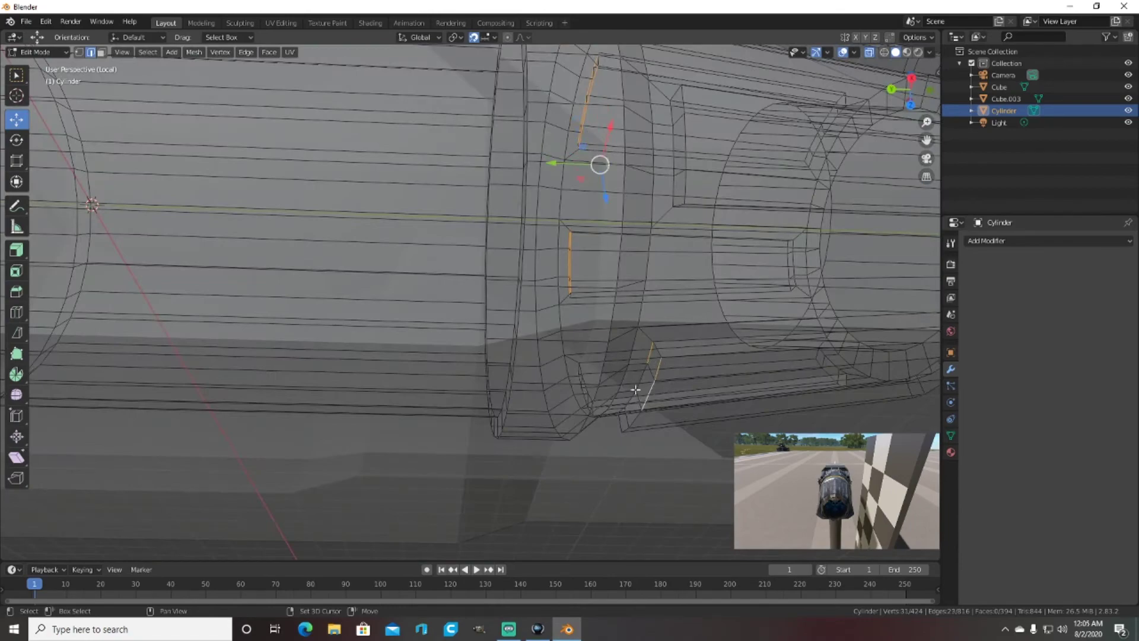
{"action": "left_click", "coordinate": [628, 401], "text": "shift"}
{"action": "middle_click_drag", "start_coordinate": [628, 401], "coordinate": [362, 375]}
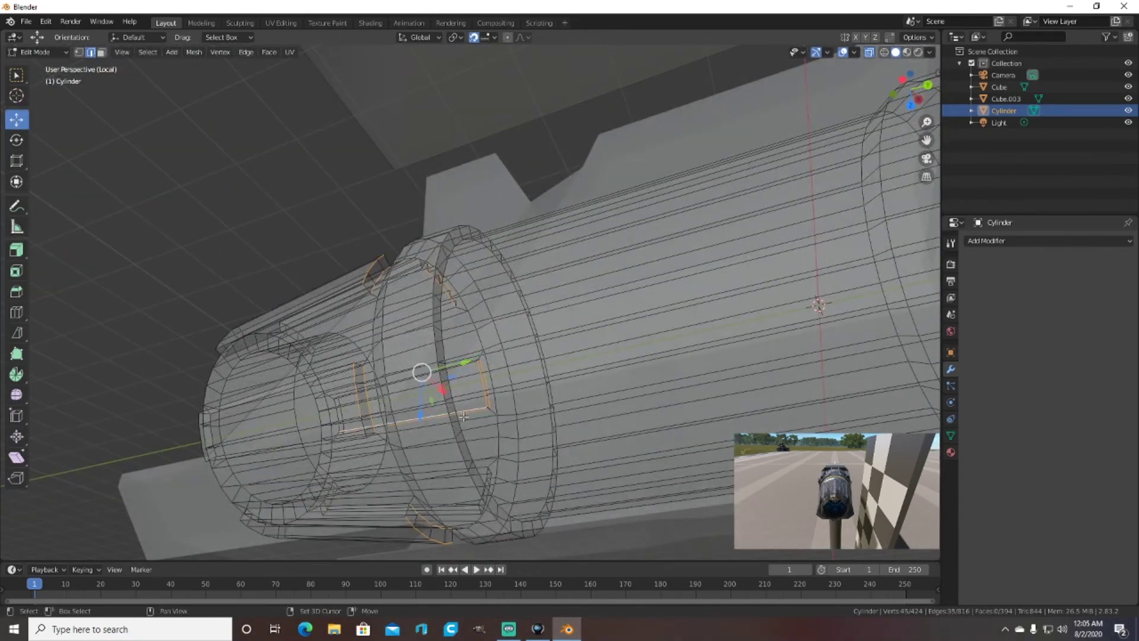
{"action": "scroll", "coordinate": [464, 415], "scroll_direction": "up", "scroll_amount": 3}
{"action": "mouse_move", "coordinate": [279, 526]}
{"action": "middle_mouse_down"}
{"action": "mouse_move", "coordinate": [279, 296]}
{"action": "mouse_move", "coordinate": [544, 352]}
{"action": "mouse_move", "coordinate": [445, 338]}
{"action": "middle_mouse_up"}
{"action": "key", "text": "g"}
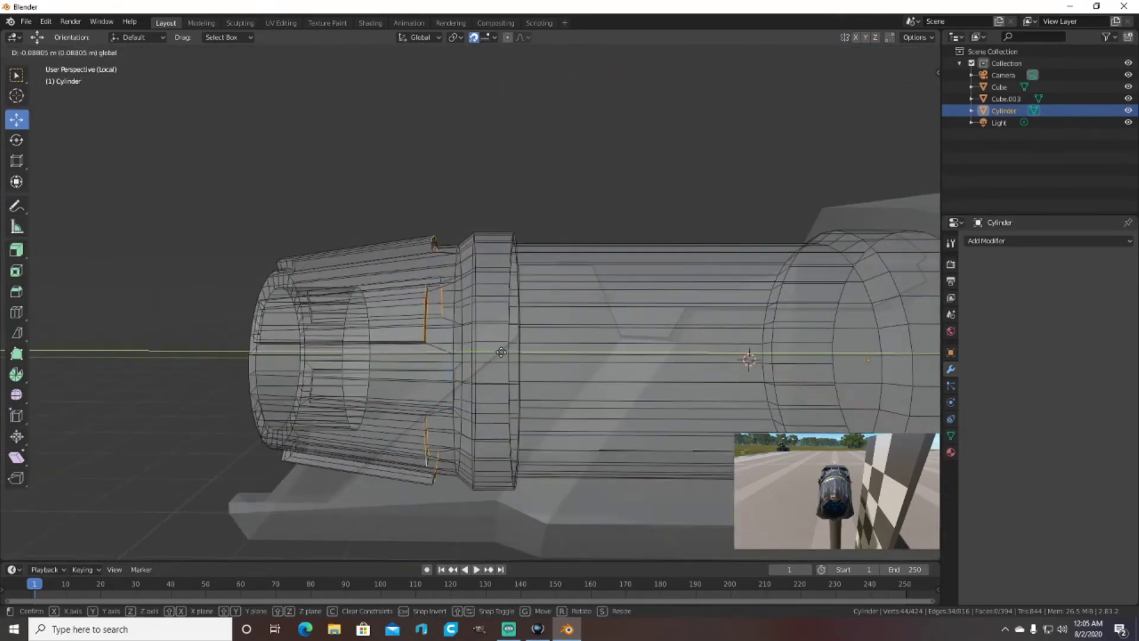
{"action": "left_click", "coordinate": [511, 352]}
Step: Deselect the edges, return to Object Mode and deselect the barrel
{"action": "mouse_move", "coordinate": [440, 389]}
{"action": "middle_mouse_down"}
{"action": "mouse_move", "coordinate": [448, 369]}
{"action": "mouse_move", "coordinate": [508, 359]}
{"action": "mouse_move", "coordinate": [872, 85]}
{"action": "mouse_move", "coordinate": [322, 260]}
{"action": "mouse_move", "coordinate": [528, 306]}
{"action": "mouse_move", "coordinate": [534, 259]}
{"action": "mouse_move", "coordinate": [529, 279]}
{"action": "mouse_move", "coordinate": [350, 279]}
{"action": "mouse_move", "coordinate": [339, 297]}
{"action": "mouse_move", "coordinate": [308, 265]}
{"action": "mouse_move", "coordinate": [315, 279]}
{"action": "mouse_move", "coordinate": [288, 293]}
{"action": "middle_mouse_up"}
{"action": "key", "text": "alt+a"}
{"action": "key", "text": "Tab"}
{"action": "scroll", "coordinate": [357, 287], "scroll_direction": "up", "scroll_amount": 3}
{"action": "left_click", "coordinate": [331, 295]}
{"action": "middle_click_drag", "start_coordinate": [290, 320], "coordinate": [265, 311]}
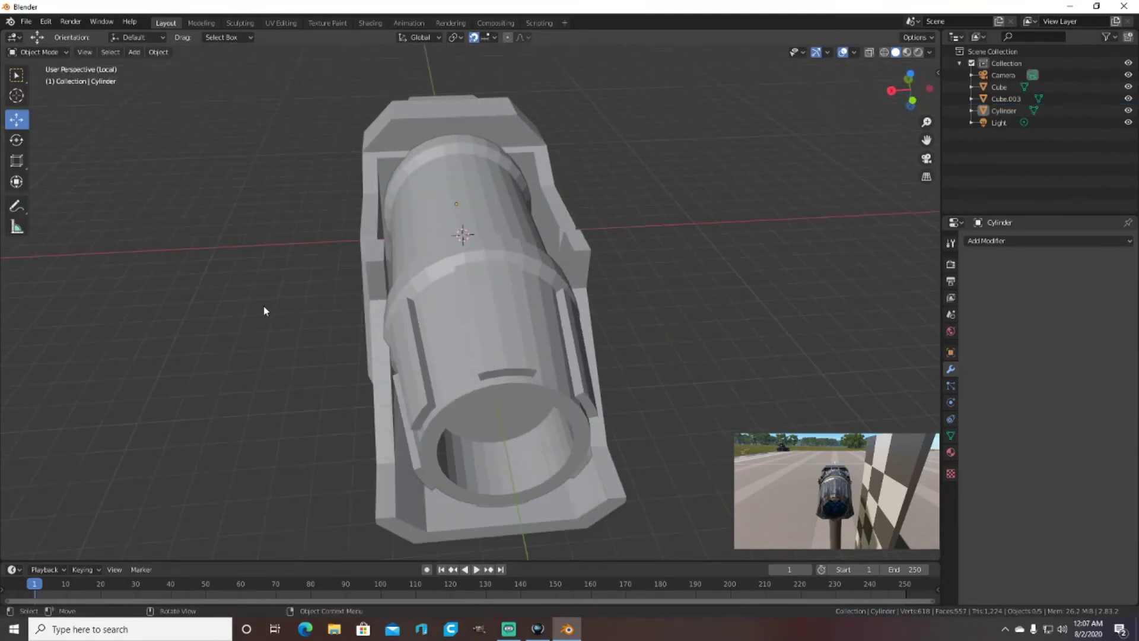
Step: Resize the selected object to 0.956 and view it from the side
{"action": "left_click", "coordinate": [770, 198]}
{"action": "middle_click_drag", "start_coordinate": [770, 198], "coordinate": [818, 181]}
{"action": "scroll", "coordinate": [541, 193], "scroll_direction": "down", "scroll_amount": 3}
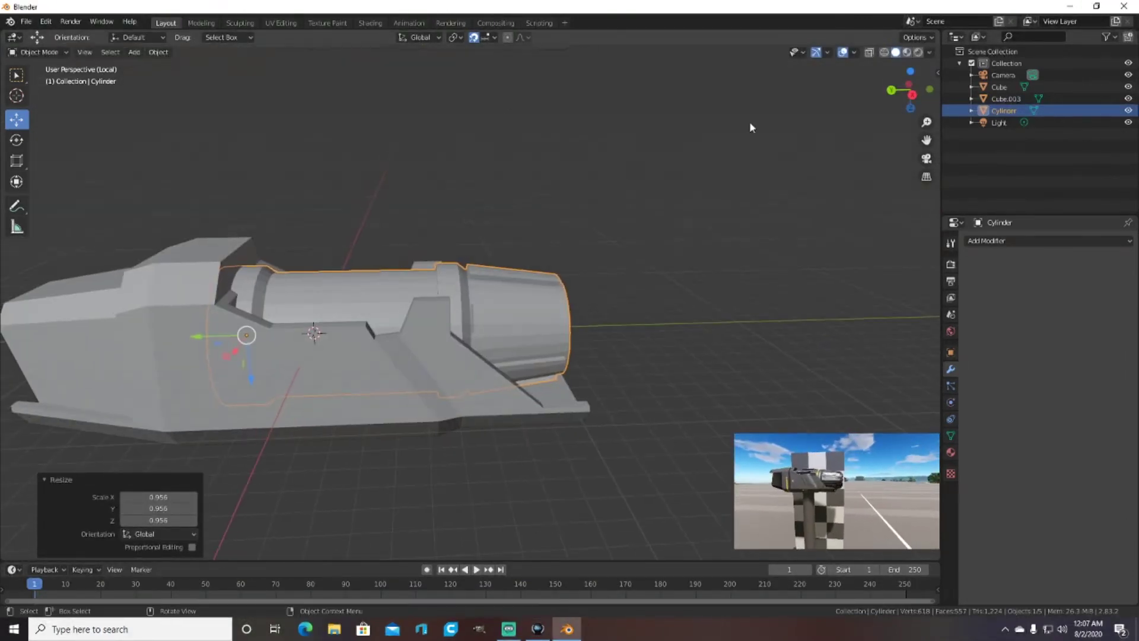
{"action": "scroll", "coordinate": [639, 149], "scroll_direction": "down", "scroll_amount": 2}
Step: In Edit Mode, select a connected part of the housing and move it along Y
{"action": "key", "text": "Tab"}
{"action": "left_click", "coordinate": [884, 53]}
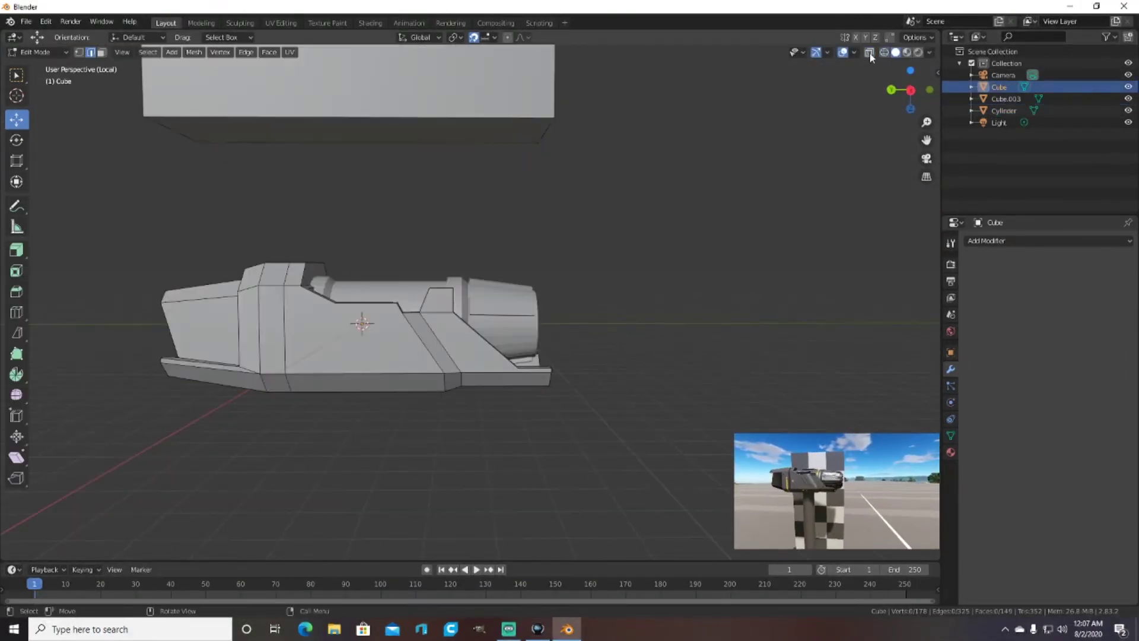
{"action": "key", "text": "alt+z"}
{"action": "key", "text": "1"}
{"action": "key", "text": "l"}
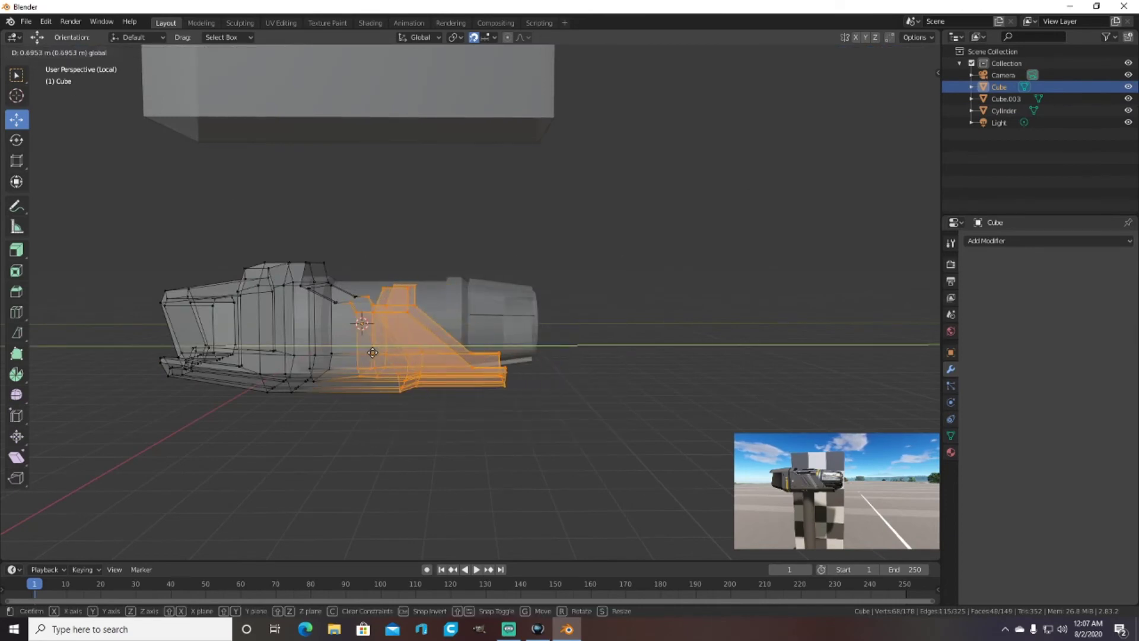
{"action": "left_click", "coordinate": [552, 261]}
{"action": "middle_click_drag", "start_coordinate": [552, 261], "coordinate": [565, 288]}
{"action": "left_click", "coordinate": [873, 56]}
Step: Box-select the housing vertices near the barrel and shift them slightly along Y
{"action": "mouse_move", "coordinate": [706, 127]}
{"action": "middle_mouse_down"}
{"action": "mouse_move", "coordinate": [539, 197]}
{"action": "mouse_move", "coordinate": [587, 272]}
{"action": "middle_mouse_up"}
{"action": "key", "text": "alt+a"}
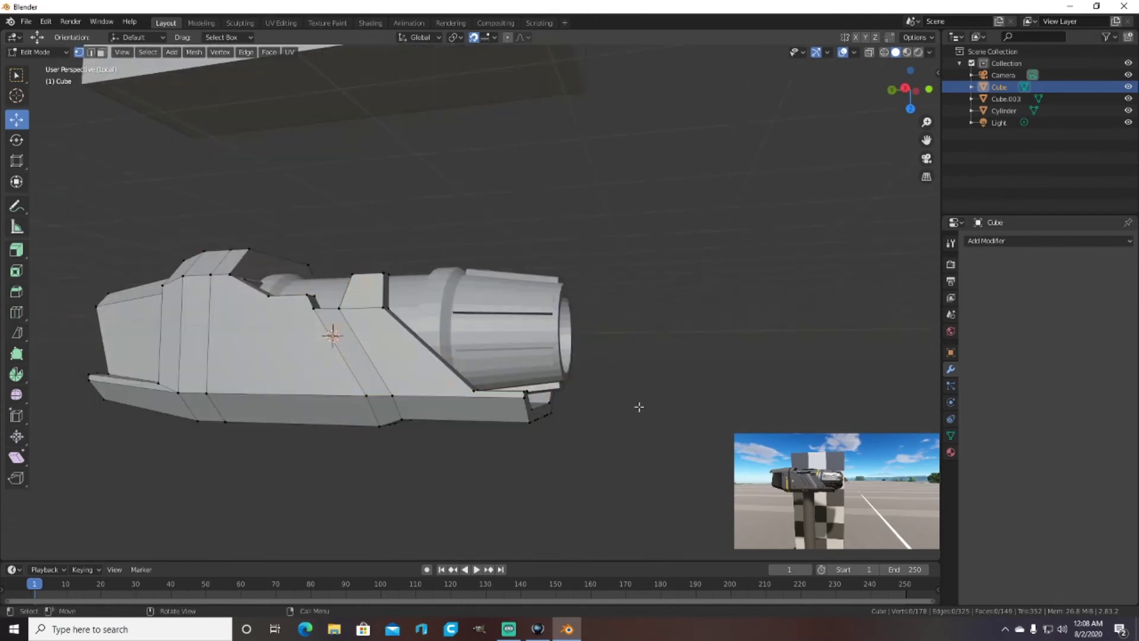
{"action": "middle_click_drag", "start_coordinate": [643, 407], "coordinate": [509, 279]}
{"action": "key", "text": "alt+z"}
{"action": "left_click_drag", "start_coordinate": [509, 279], "coordinate": [595, 444]}
{"action": "left_click_drag", "start_coordinate": [499, 386], "coordinate": [501, 387]}
{"action": "mouse_move", "coordinate": [501, 387]}
{"action": "middle_mouse_down"}
{"action": "mouse_move", "coordinate": [580, 420]}
{"action": "mouse_move", "coordinate": [686, 356]}
{"action": "middle_mouse_up"}
{"action": "key", "text": "alt+z"}
{"action": "key", "text": "alt+z"}
{"action": "key", "text": "alt+a"}
{"action": "mouse_move", "coordinate": [681, 287]}
{"action": "middle_mouse_down"}
{"action": "mouse_move", "coordinate": [759, 240]}
{"action": "mouse_move", "coordinate": [536, 307]}
{"action": "mouse_move", "coordinate": [540, 321]}
{"action": "middle_mouse_up"}
{"action": "key", "text": "alt+z"}
Step: Pull the barrel's end ring back along Y and move the plain box below the model
{"action": "left_click", "coordinate": [541, 328], "text": "alt"}
{"action": "left_click_drag", "start_coordinate": [542, 328], "coordinate": [545, 305]}
{"action": "middle_click_drag", "start_coordinate": [544, 306], "coordinate": [531, 105]}
{"action": "left_click", "coordinate": [531, 104]}
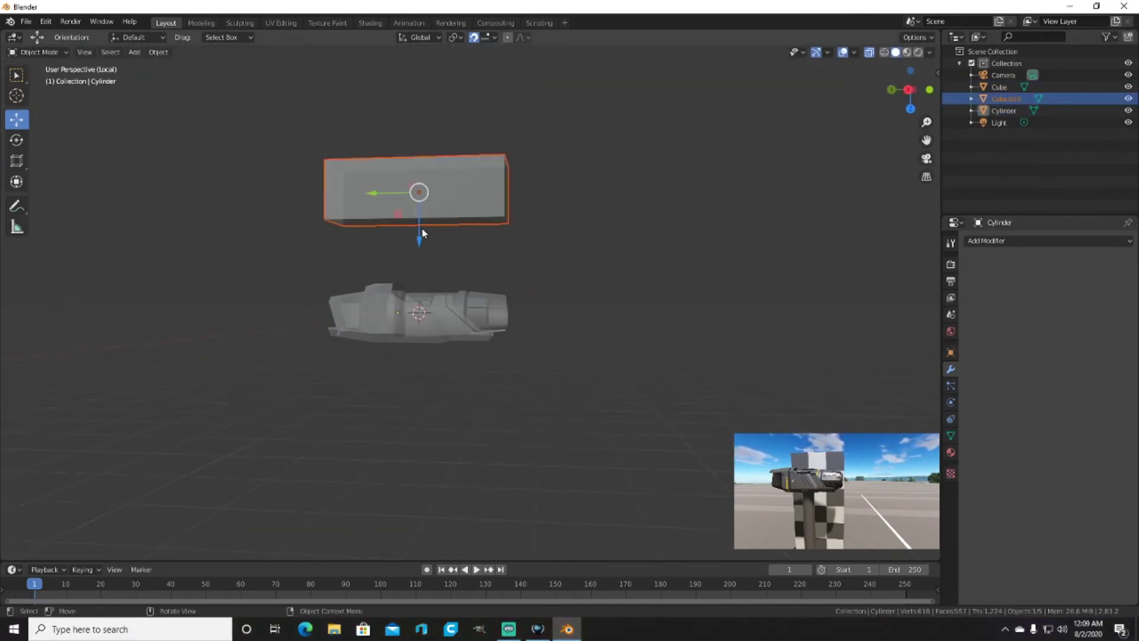
{"action": "left_click_drag", "start_coordinate": [421, 232], "coordinate": [582, 335]}
{"action": "mouse_move", "coordinate": [583, 335]}
{"action": "middle_mouse_down"}
{"action": "mouse_move", "coordinate": [723, 287]}
{"action": "mouse_move", "coordinate": [436, 314]}
{"action": "mouse_move", "coordinate": [654, 312]}
{"action": "mouse_move", "coordinate": [640, 287]}
{"action": "mouse_move", "coordinate": [486, 367]}
{"action": "middle_mouse_up"}
{"action": "key", "text": "alt+a"}
Step: Widen the housing's two opposite side faces along X to 1.103
{"action": "left_click", "coordinate": [487, 368]}
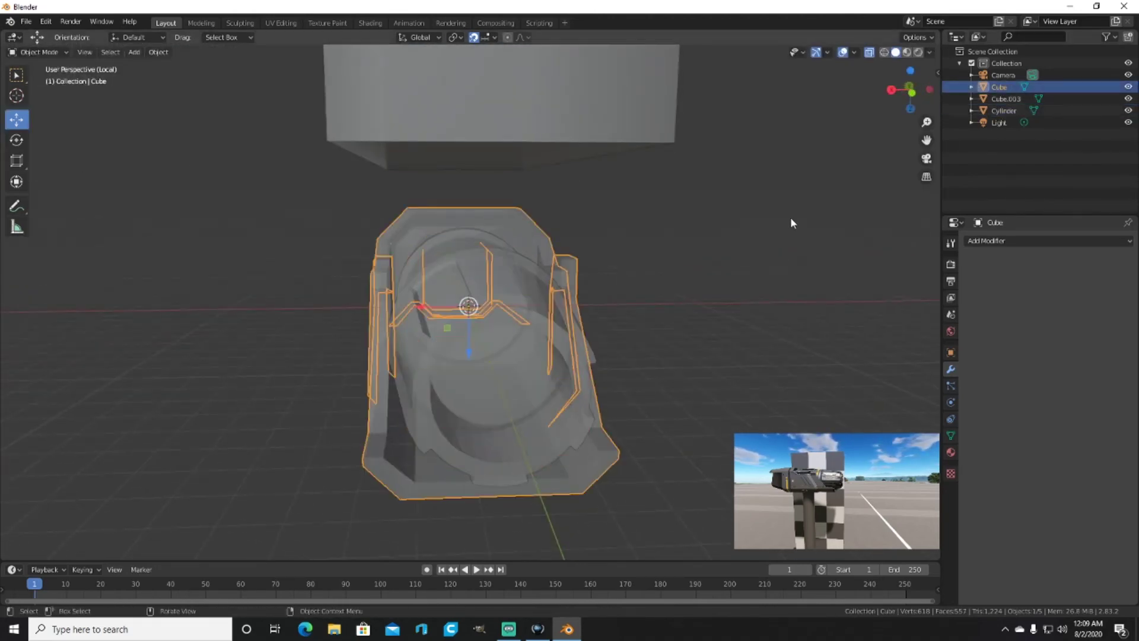
{"action": "key", "text": "Tab"}
{"action": "middle_click_drag", "start_coordinate": [790, 217], "coordinate": [648, 241]}
{"action": "left_click", "coordinate": [648, 241]}
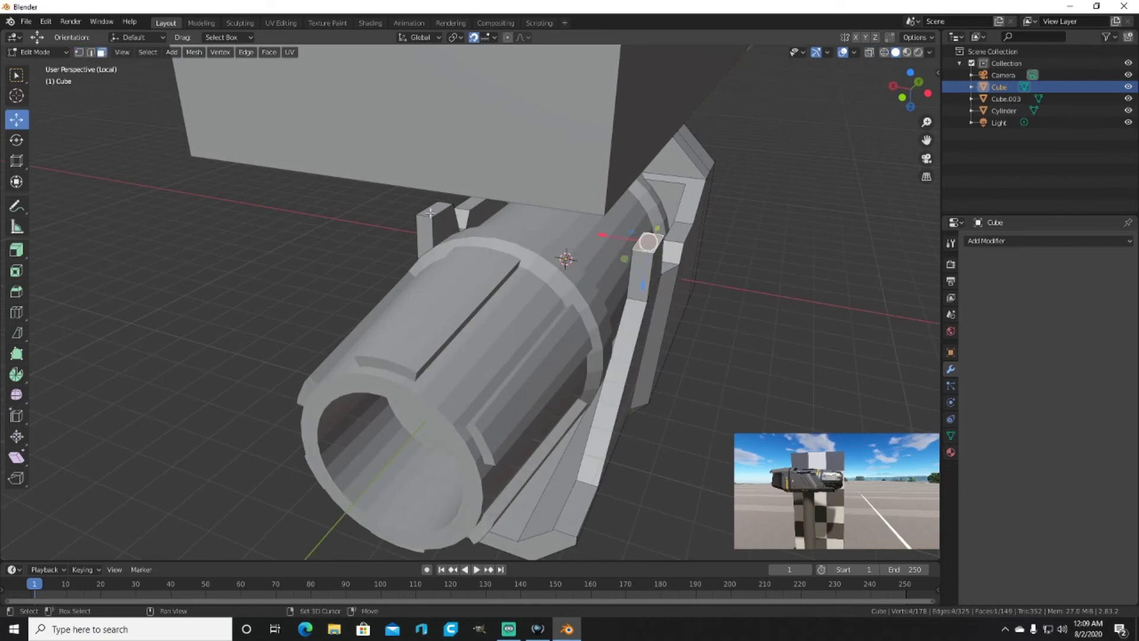
{"action": "left_click", "coordinate": [430, 213], "text": "shift"}
{"action": "middle_click_drag", "start_coordinate": [430, 212], "coordinate": [332, 220]}
{"action": "key", "text": "s"}
{"action": "key", "text": "x"}
{"action": "left_click", "coordinate": [313, 222]}
Step: Check the widened housing from the top view, then clear the face selection
{"action": "key", "text": "KP_7"}
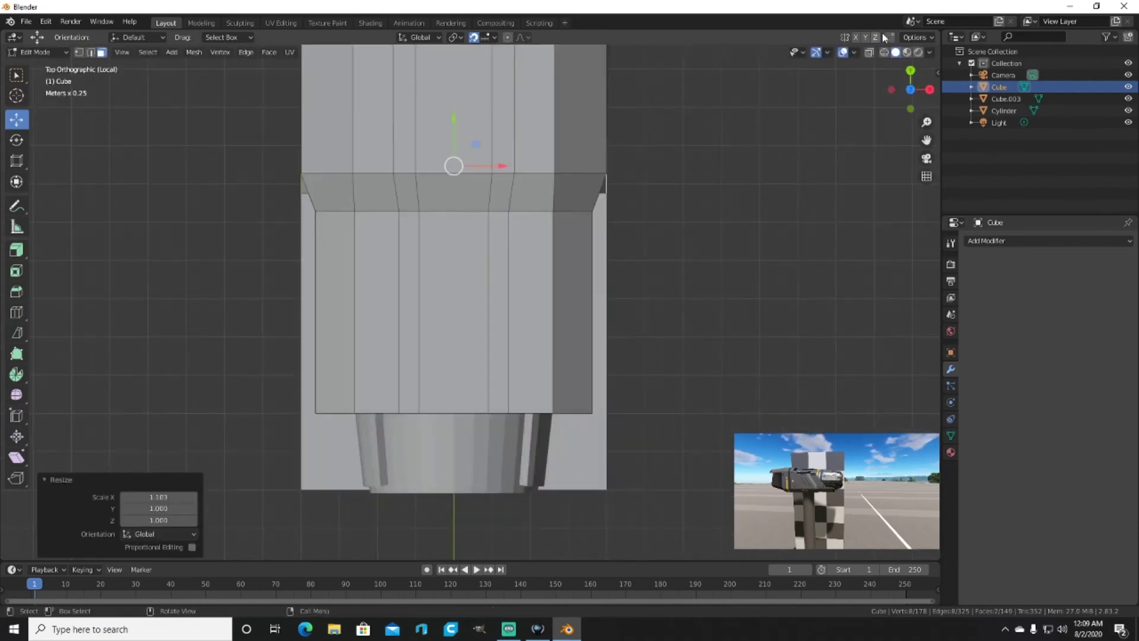
{"action": "left_click", "coordinate": [869, 52]}
{"action": "mouse_move", "coordinate": [748, 176]}
{"action": "middle_mouse_down"}
{"action": "mouse_move", "coordinate": [700, 258]}
{"action": "mouse_move", "coordinate": [717, 266]}
{"action": "mouse_move", "coordinate": [572, 229]}
{"action": "mouse_move", "coordinate": [505, 279]}
{"action": "mouse_move", "coordinate": [356, 279]}
{"action": "middle_mouse_up"}
{"action": "key", "text": "alt+a"}
{"action": "key", "text": "alt+z"}
{"action": "scroll", "coordinate": [356, 279], "scroll_direction": "up", "scroll_amount": 3}
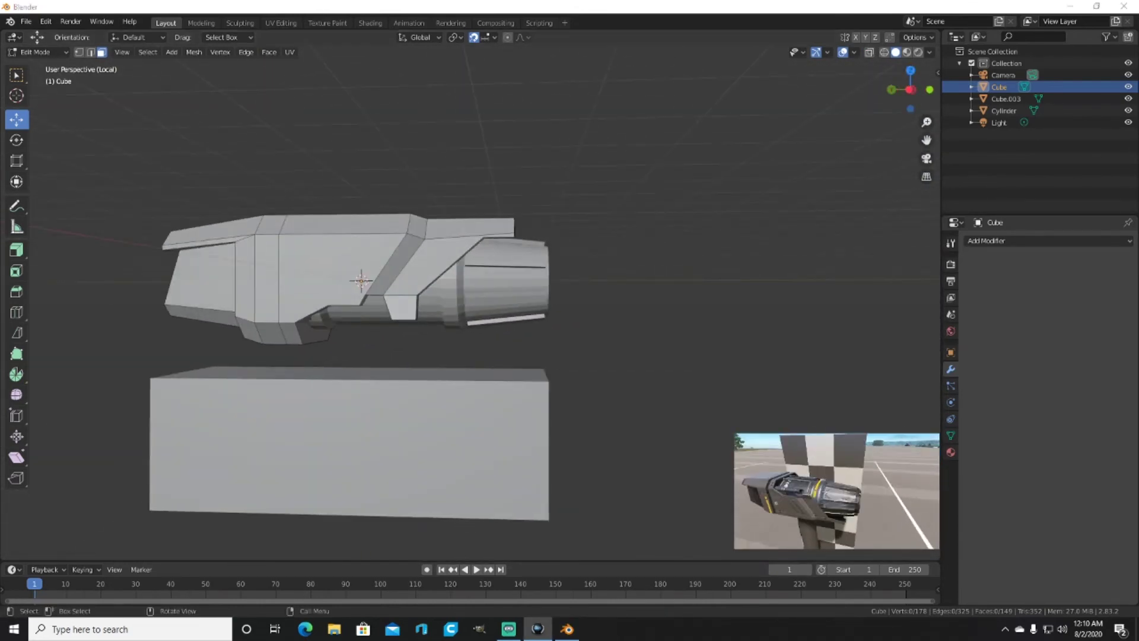
{"action": "mouse_move", "coordinate": [569, 178]}
{"action": "middle_mouse_down"}
{"action": "mouse_move", "coordinate": [526, 109]}
{"action": "mouse_move", "coordinate": [763, 152]}
{"action": "mouse_move", "coordinate": [686, 224]}
{"action": "middle_mouse_up"}
Step: Return to Object Mode, select all objects and cancel an accidental rotation
{"action": "key", "text": "Tab"}
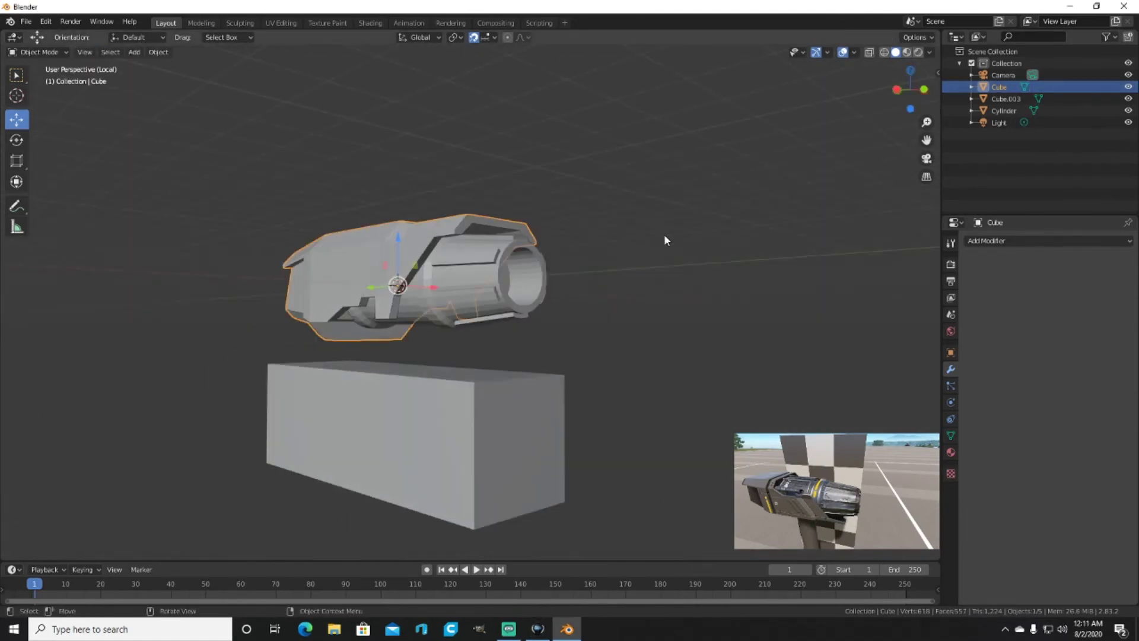
{"action": "key", "text": "a"}
{"action": "key", "text": "r"}
{"action": "right_click", "coordinate": [636, 297]}
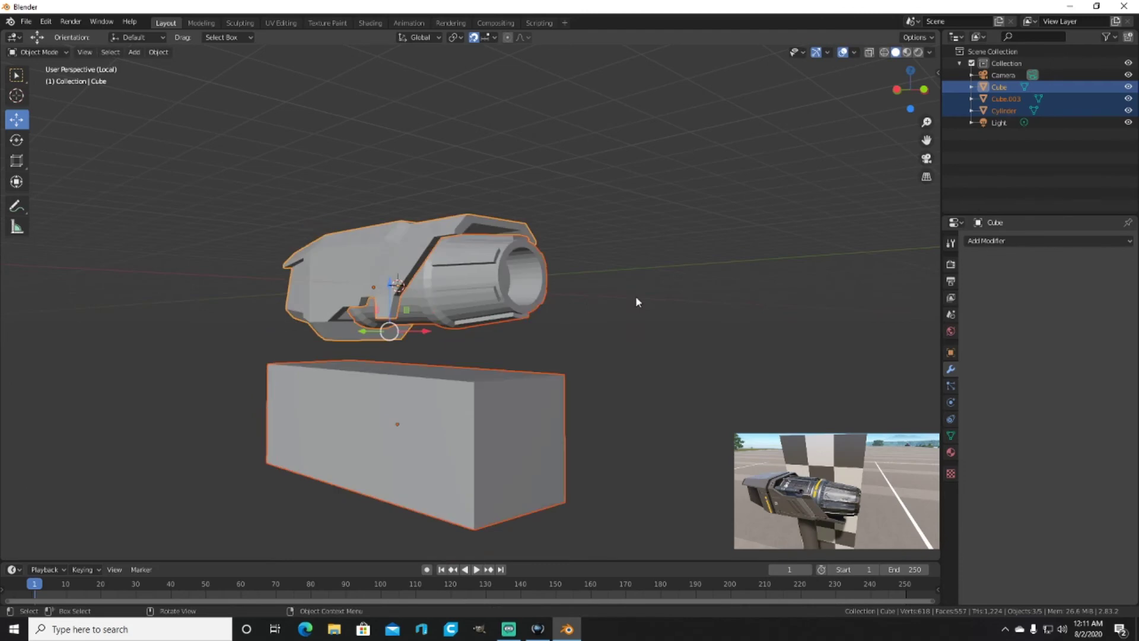
Step: Raise the selected objects along Z and hide the plain box, Cube.003
{"action": "key", "text": "g"}
{"action": "key", "text": "z"}
{"action": "left_click", "coordinate": [636, 294]}
{"action": "mouse_move", "coordinate": [635, 293]}
{"action": "middle_mouse_down"}
{"action": "mouse_move", "coordinate": [522, 290]}
{"action": "mouse_move", "coordinate": [504, 308]}
{"action": "middle_mouse_up"}
{"action": "left_click", "coordinate": [527, 63]}
{"action": "key", "text": "h"}
{"action": "mouse_move", "coordinate": [526, 63]}
{"action": "middle_mouse_down"}
{"action": "mouse_move", "coordinate": [769, 261]}
{"action": "mouse_move", "coordinate": [324, 138]}
{"action": "middle_mouse_up"}
Step: Add a cylinder turned 90° about X, moved along X and resized small
{"action": "key", "text": "shift+a"}
{"action": "left_click", "coordinate": [299, 74]}
{"action": "middle_click_drag", "start_coordinate": [284, 200], "coordinate": [368, 215]}
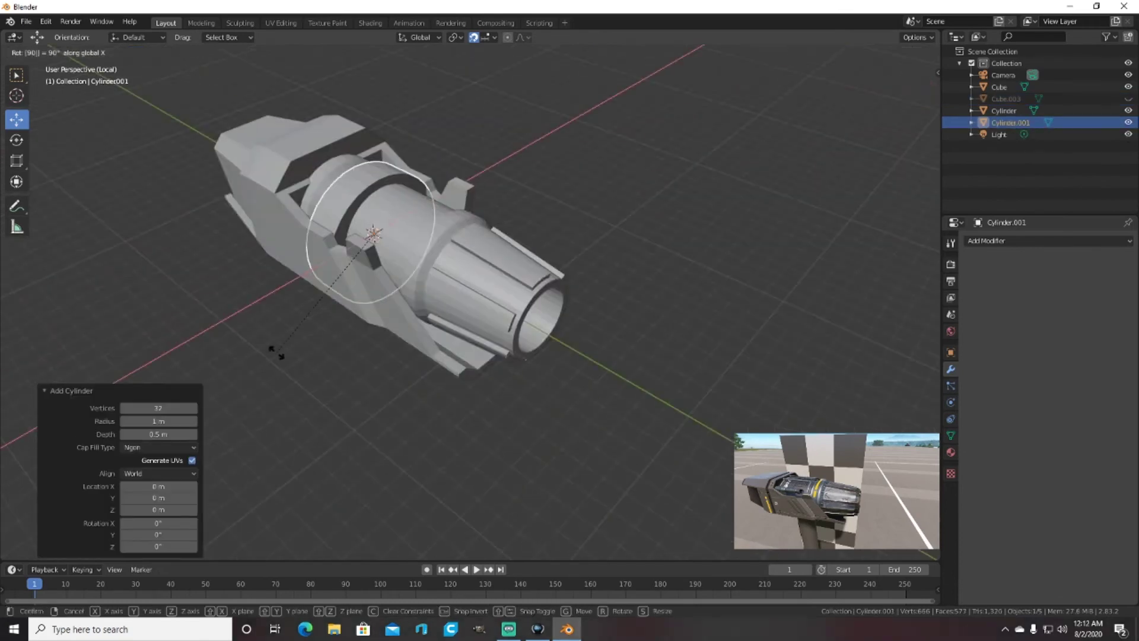
{"action": "key", "text": "Return"}
{"action": "left_click", "coordinate": [369, 172]}
{"action": "middle_click_drag", "start_coordinate": [368, 171], "coordinate": [408, 108]}
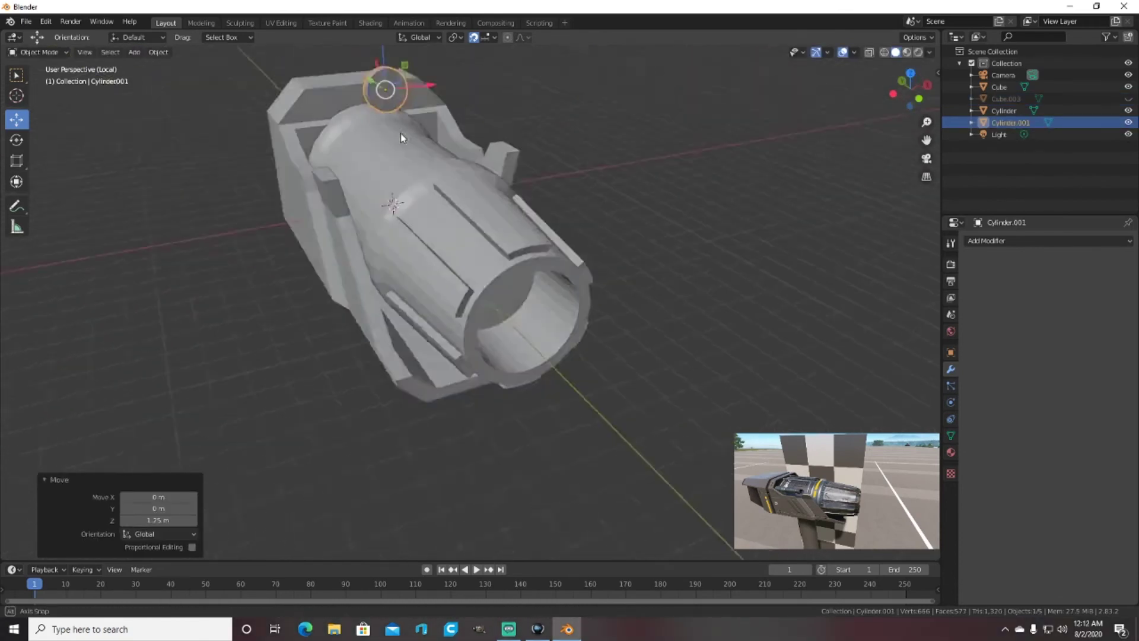
{"action": "middle_click_drag", "start_coordinate": [308, 157], "coordinate": [131, 104]}
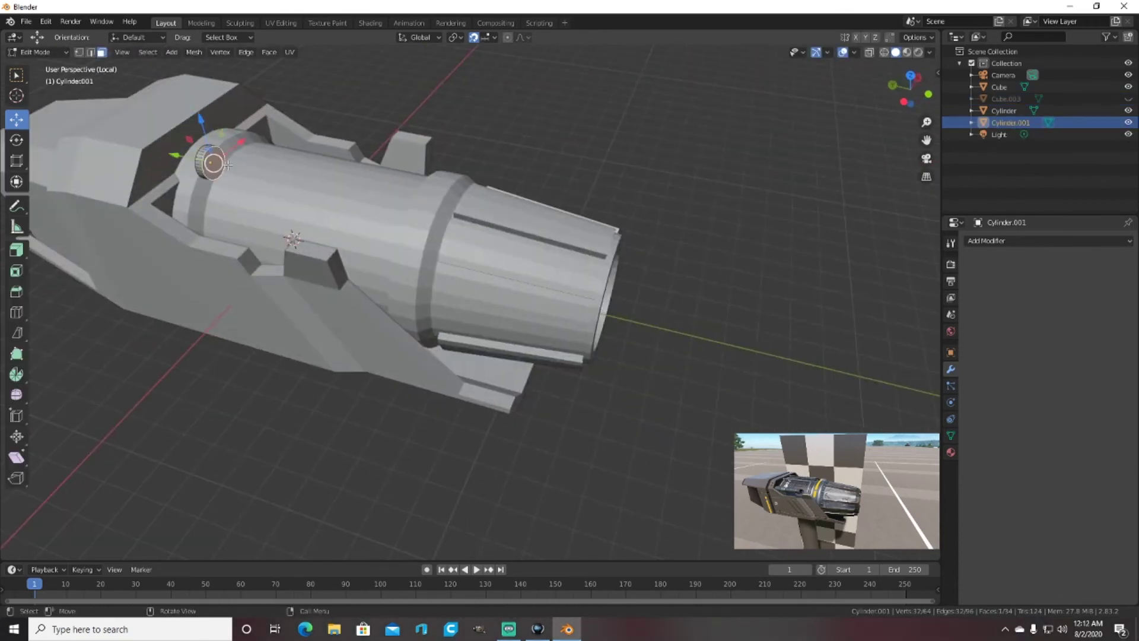
{"action": "left_click", "coordinate": [284, 177]}
Step: In Edit Mode, raise the small cylinder's geometry 0.25 m along Z
{"action": "key", "text": "Tab"}
{"action": "middle_click_drag", "start_coordinate": [285, 176], "coordinate": [419, 135]}
{"action": "key", "text": "g"}
{"action": "key", "text": "z"}
{"action": "key", "text": "period"}
{"action": "key", "text": "2"}
{"action": "key", "text": "5"}
{"action": "key", "text": "Return"}
{"action": "mouse_move", "coordinate": [216, 254]}
{"action": "middle_mouse_down"}
{"action": "mouse_move", "coordinate": [421, 91]}
{"action": "mouse_move", "coordinate": [275, 176]}
{"action": "middle_mouse_up"}
Step: Slide the small cylinder back -0.175 m along X onto the barrel
{"action": "key", "text": "g"}
{"action": "mouse_move", "coordinate": [336, 143]}
{"action": "middle_mouse_down"}
{"action": "mouse_move", "coordinate": [551, 97]}
{"action": "mouse_move", "coordinate": [400, 166]}
{"action": "mouse_move", "coordinate": [332, 130]}
{"action": "mouse_move", "coordinate": [380, 178]}
{"action": "mouse_move", "coordinate": [237, 205]}
{"action": "mouse_move", "coordinate": [219, 153]}
{"action": "mouse_move", "coordinate": [328, 202]}
{"action": "mouse_move", "coordinate": [332, 285]}
{"action": "mouse_move", "coordinate": [320, 263]}
{"action": "mouse_move", "coordinate": [178, 224]}
{"action": "mouse_move", "coordinate": [312, 246]}
{"action": "mouse_move", "coordinate": [150, 202]}
{"action": "mouse_move", "coordinate": [845, 64]}
{"action": "middle_mouse_up"}
{"action": "key", "text": "g"}
{"action": "key", "text": "x"}
{"action": "key", "text": "minus"}
{"action": "key", "text": "period"}
{"action": "key", "text": "1"}
{"action": "key", "text": "7"}
{"action": "key", "text": "5"}
{"action": "key", "text": "Return"}
Step: Rotate the small cylinder's end face, undoing a trial extrusion, then deselect all
{"action": "left_click", "coordinate": [235, 202]}
{"action": "key", "text": "r"}
{"action": "left_click", "coordinate": [236, 261]}
{"action": "key", "text": "e"}
{"action": "left_click", "coordinate": [333, 300]}
{"action": "key", "text": "ctrl+z"}
{"action": "left_click", "coordinate": [272, 258]}
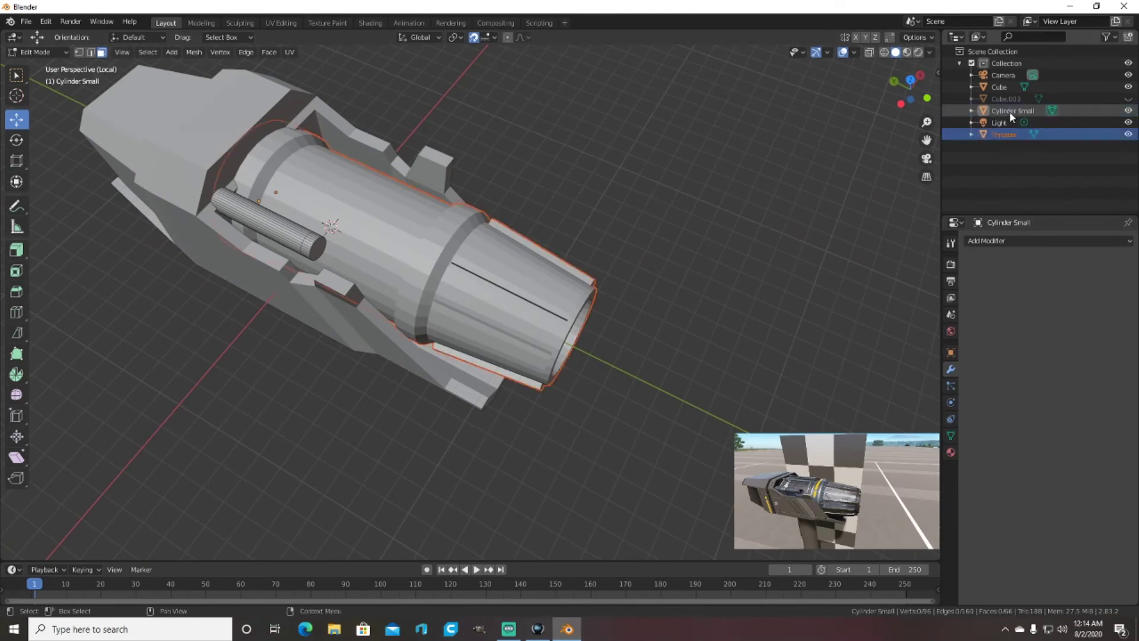
Step: Paste a copy of Cylinder Small, creating Cylinder Small.001
{"action": "left_click", "coordinate": [1009, 111]}
{"action": "key", "text": "Tab"}
{"action": "key", "text": "ctrl+v"}
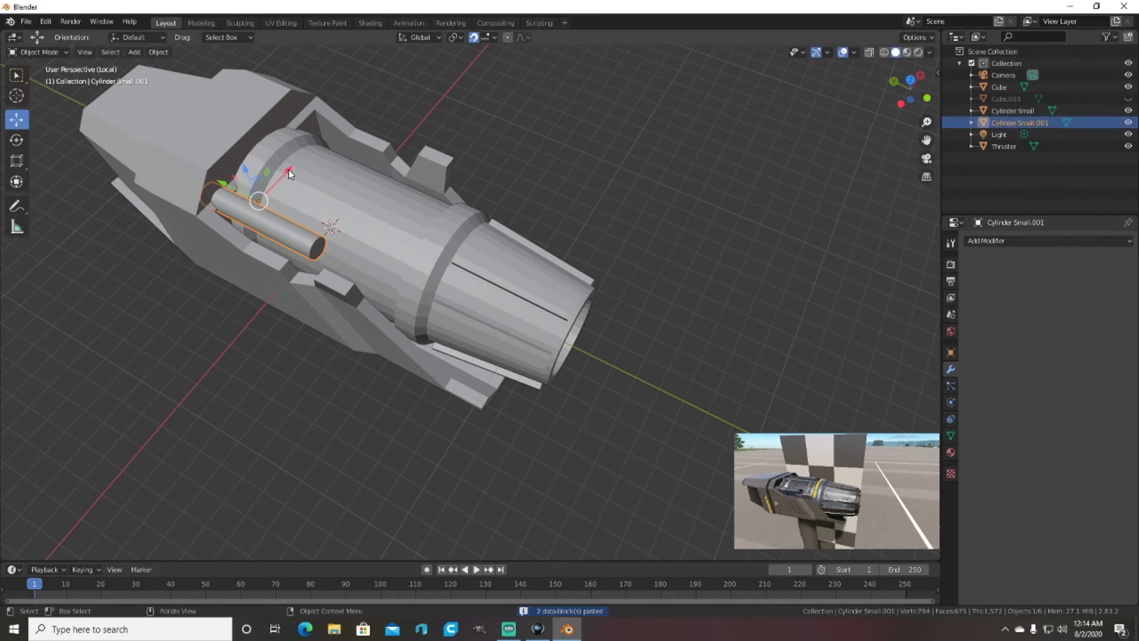
Step: Shift the copy 0.125 m along X and place it beside the barrel from top view
{"action": "left_click", "coordinate": [375, 99]}
{"action": "middle_click_drag", "start_coordinate": [375, 99], "coordinate": [579, 126]}
{"action": "left_click", "coordinate": [593, 125]}
{"action": "scroll", "coordinate": [668, 154], "scroll_direction": "up", "scroll_amount": 3}
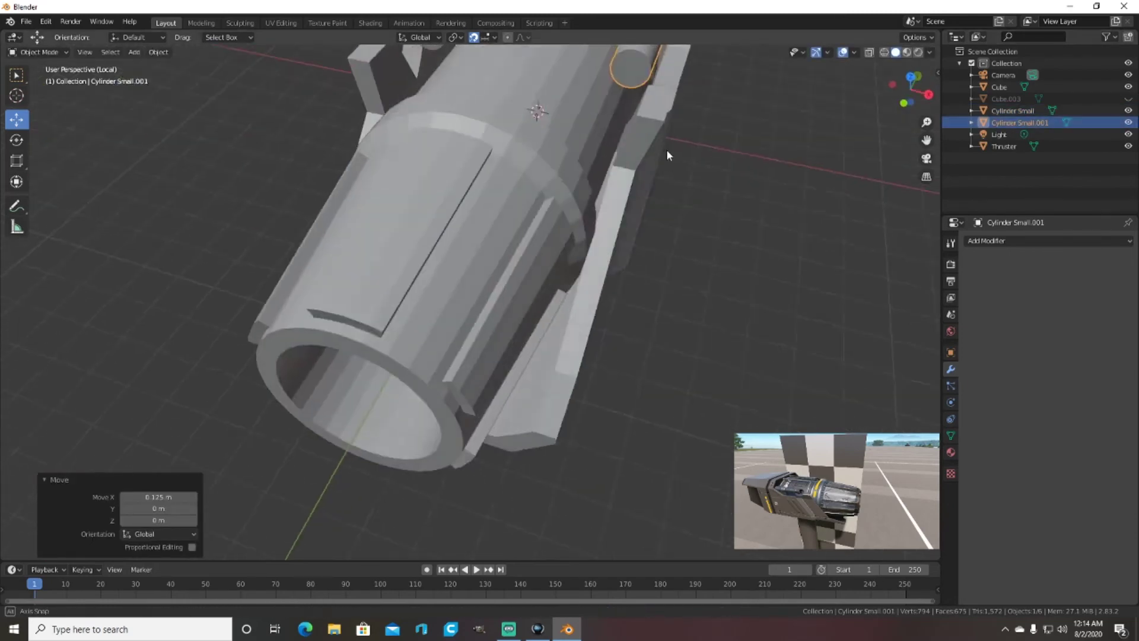
{"action": "key", "text": "KP_7"}
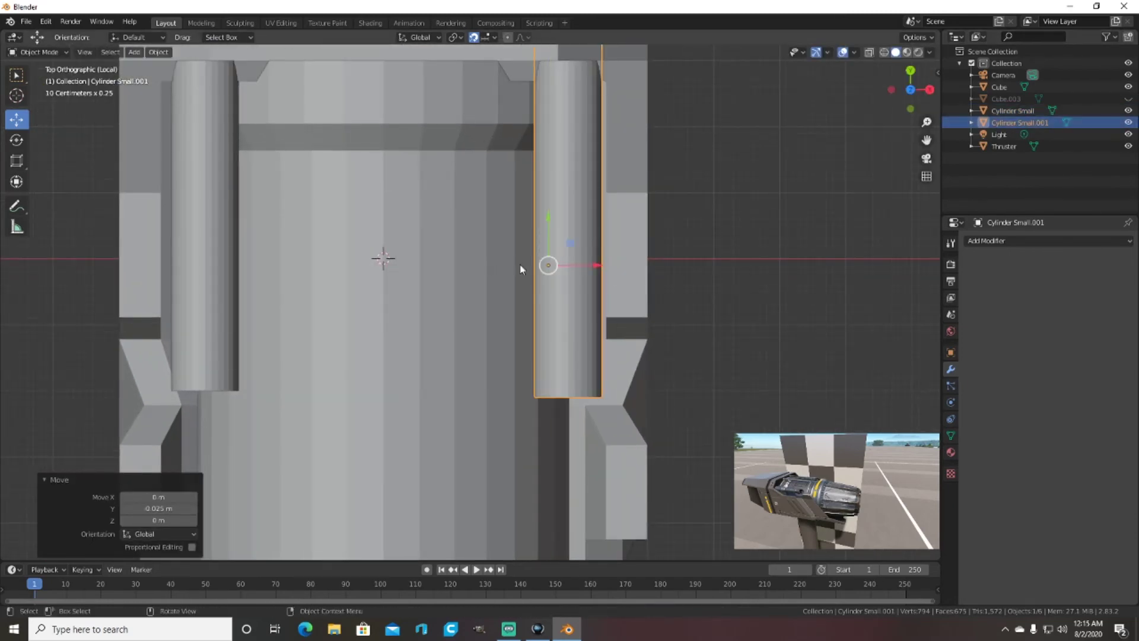
{"action": "key", "text": "g"}
{"action": "left_click", "coordinate": [532, 264]}
{"action": "mouse_move", "coordinate": [531, 264]}
{"action": "middle_mouse_down"}
{"action": "mouse_move", "coordinate": [667, 188]}
{"action": "mouse_move", "coordinate": [685, 146]}
{"action": "mouse_move", "coordinate": [586, 236]}
{"action": "mouse_move", "coordinate": [573, 201]}
{"action": "mouse_move", "coordinate": [640, 144]}
{"action": "mouse_move", "coordinate": [462, 129]}
{"action": "mouse_move", "coordinate": [608, 140]}
{"action": "middle_mouse_up"}
{"action": "scroll", "coordinate": [586, 236], "scroll_direction": "down", "scroll_amount": 5}
{"action": "scroll", "coordinate": [641, 144], "scroll_direction": "up", "scroll_amount": 4}
{"action": "scroll", "coordinate": [604, 136], "scroll_direction": "up", "scroll_amount": 3}
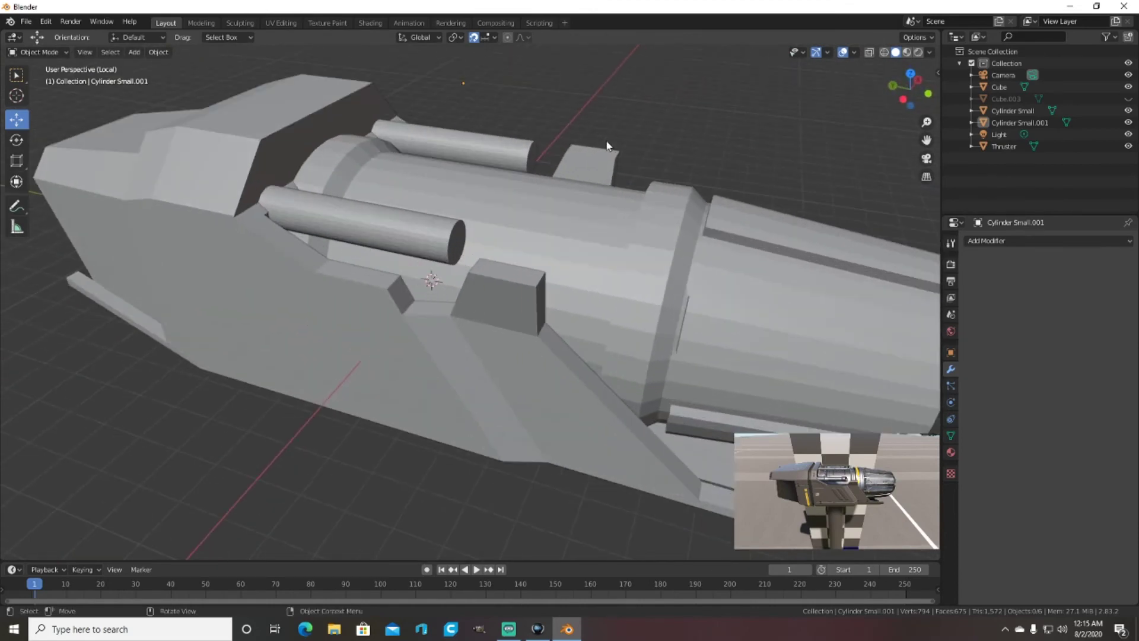
{"action": "scroll", "coordinate": [143, 170], "scroll_direction": "up", "scroll_amount": 2}
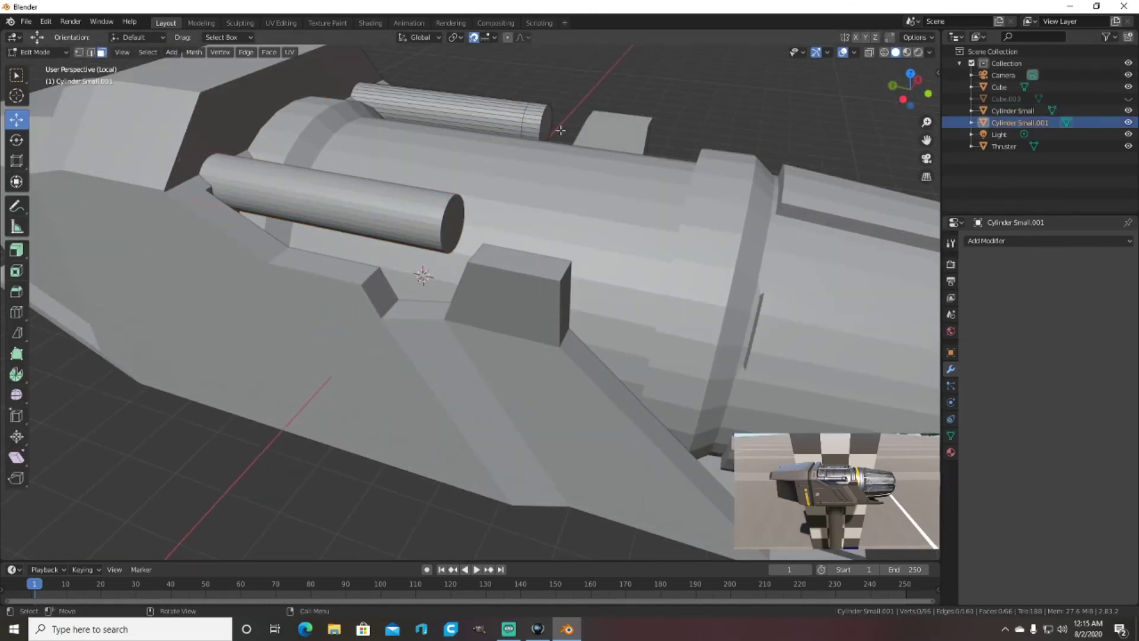
Step: Turn the copy's end face around Z with the Rotate tool
{"action": "left_click", "coordinate": [561, 130]}
{"action": "middle_click_drag", "start_coordinate": [561, 130], "coordinate": [504, 198]}
{"action": "left_click", "coordinate": [16, 140]}
{"action": "left_click_drag", "start_coordinate": [522, 235], "coordinate": [436, 205]}
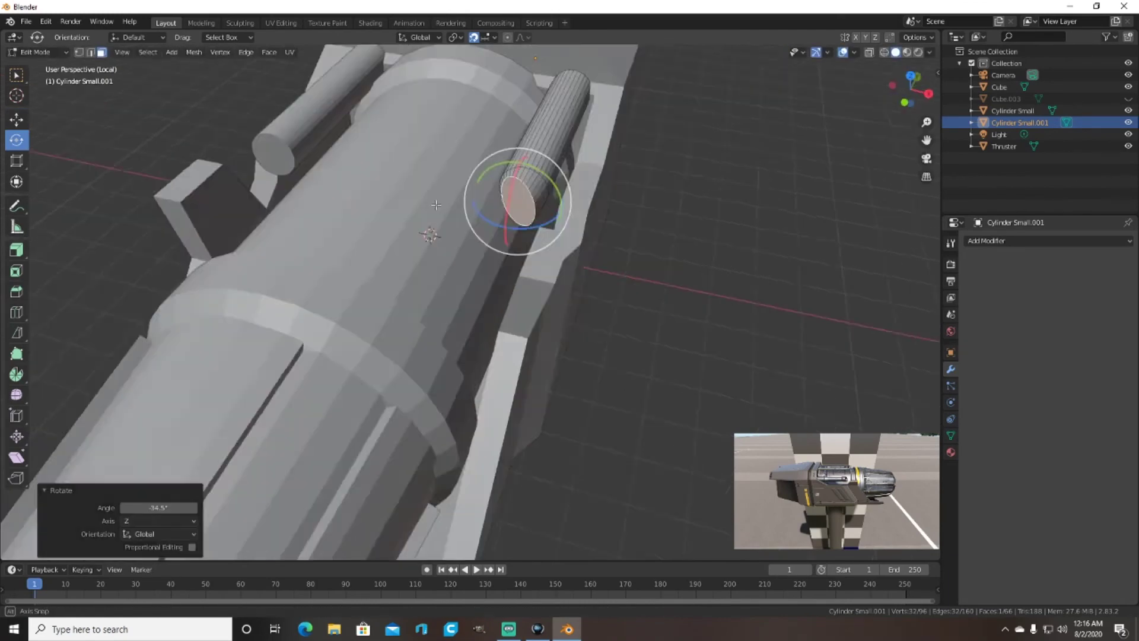
{"action": "middle_click_drag", "start_coordinate": [436, 205], "coordinate": [504, 243]}
{"action": "left_click_drag", "start_coordinate": [504, 243], "coordinate": [534, 249]}
{"action": "middle_click_drag", "start_coordinate": [534, 250], "coordinate": [603, 202]}
{"action": "left_click_drag", "start_coordinate": [570, 149], "coordinate": [592, 153]}
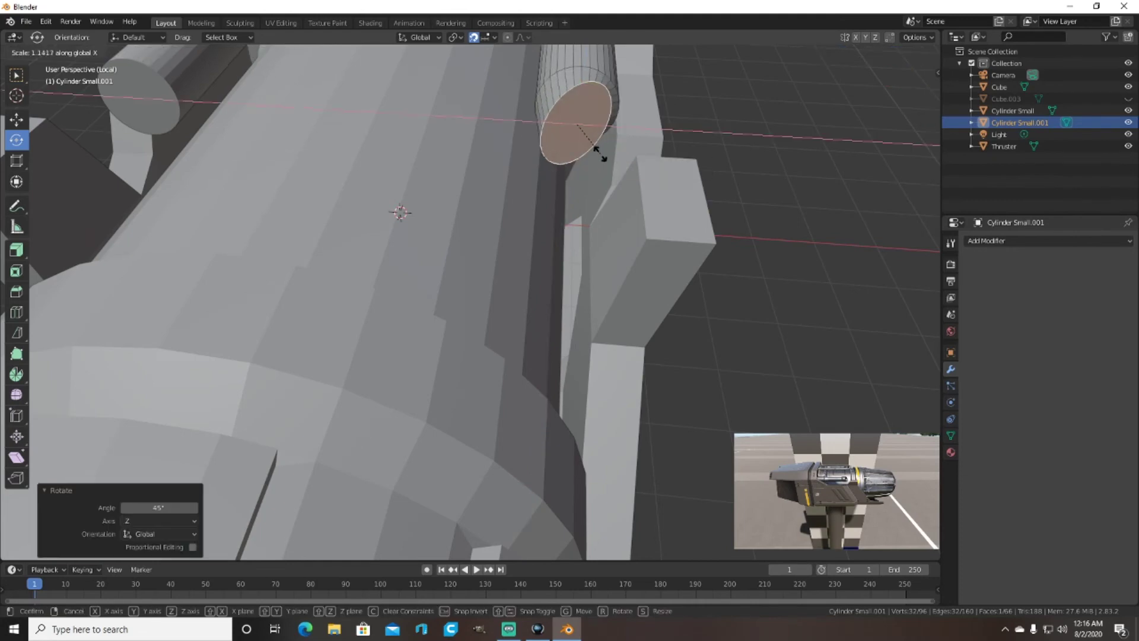
{"action": "left_click", "coordinate": [611, 155]}
{"action": "mouse_move", "coordinate": [611, 155]}
{"action": "middle_mouse_down"}
{"action": "mouse_move", "coordinate": [419, 203]}
{"action": "mouse_move", "coordinate": [407, 272]}
{"action": "middle_mouse_up"}
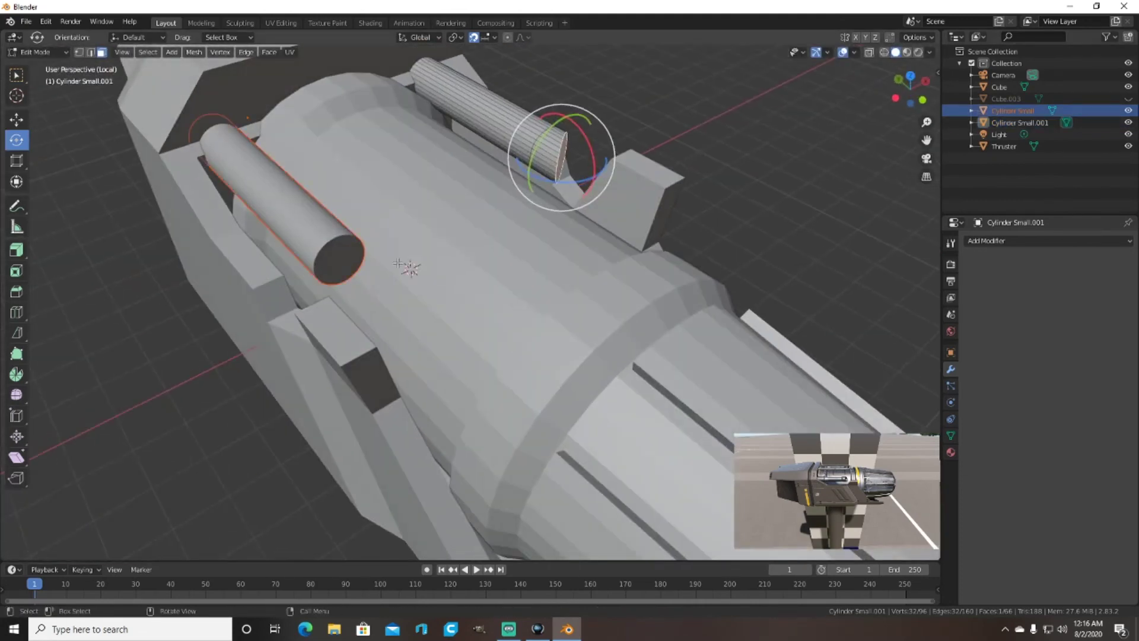
Step: Angle the first small cylinder's end face by -45°
{"action": "left_click", "coordinate": [344, 262]}
{"action": "key", "text": "KP_Decimal"}
{"action": "key", "text": "r"}
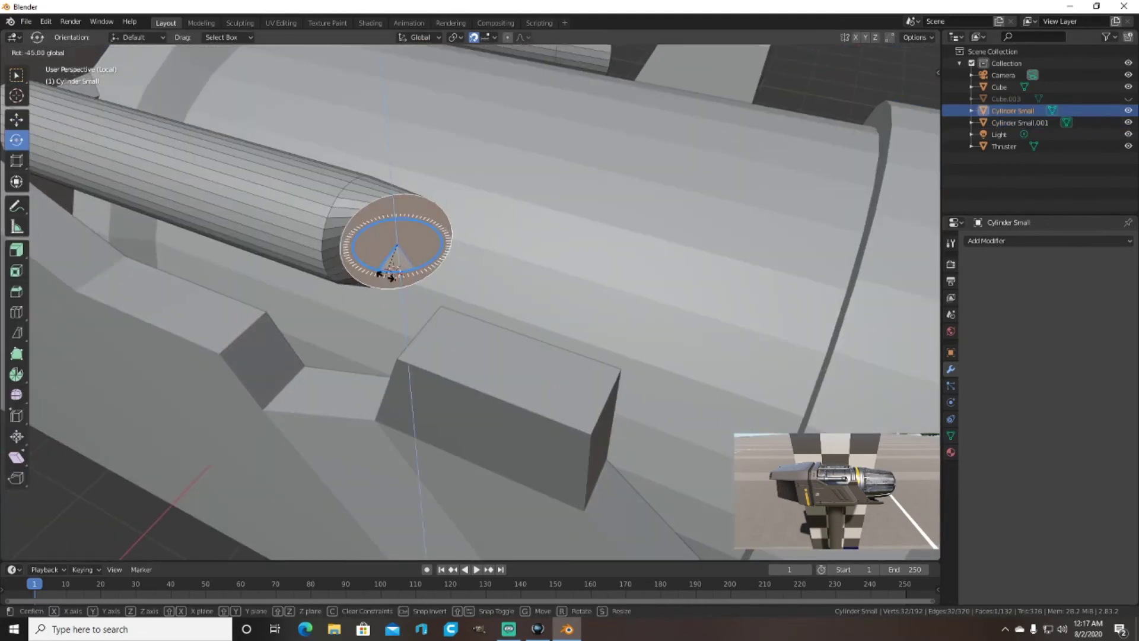
{"action": "left_click", "coordinate": [385, 275]}
{"action": "middle_click_drag", "start_coordinate": [386, 275], "coordinate": [289, 301]}
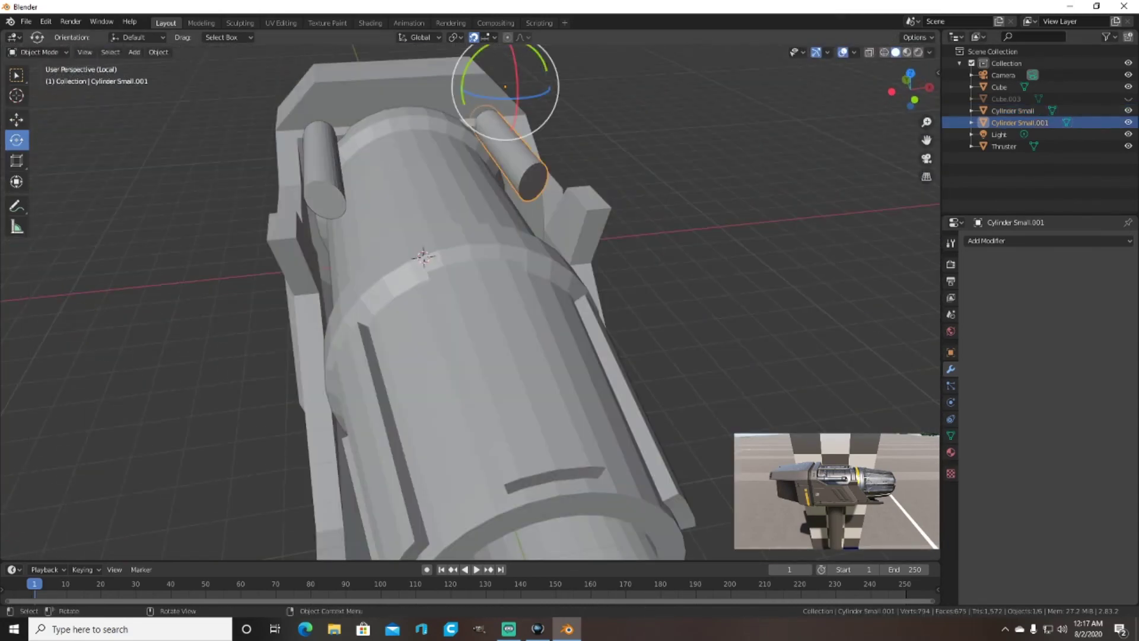
Step: Select the whole second small cylinder and tilt it -50°
{"action": "left_click", "coordinate": [16, 141]}
{"action": "key", "text": "a"}
{"action": "middle_click_drag", "start_coordinate": [534, 119], "coordinate": [620, 114]}
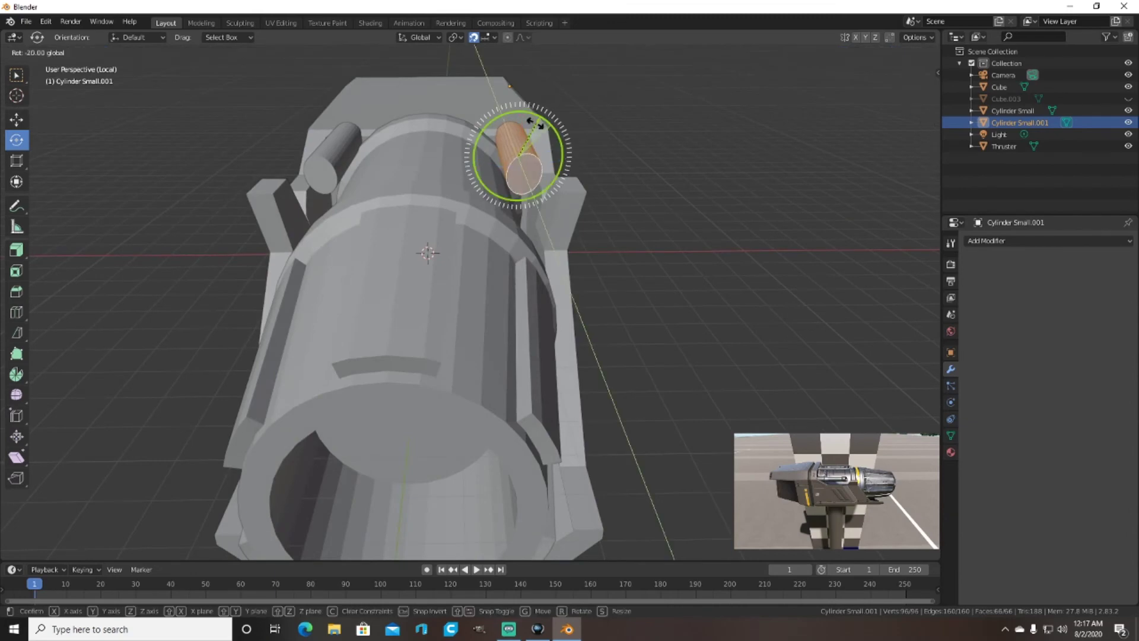
{"action": "left_click", "coordinate": [515, 124]}
{"action": "middle_click_drag", "start_coordinate": [515, 123], "coordinate": [521, 153]}
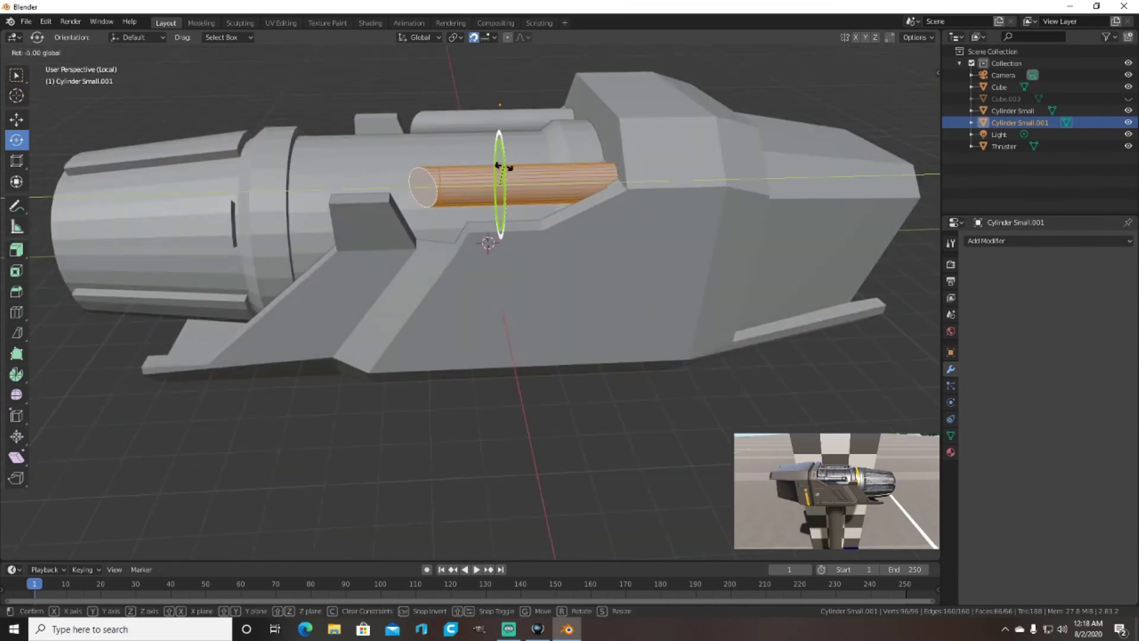
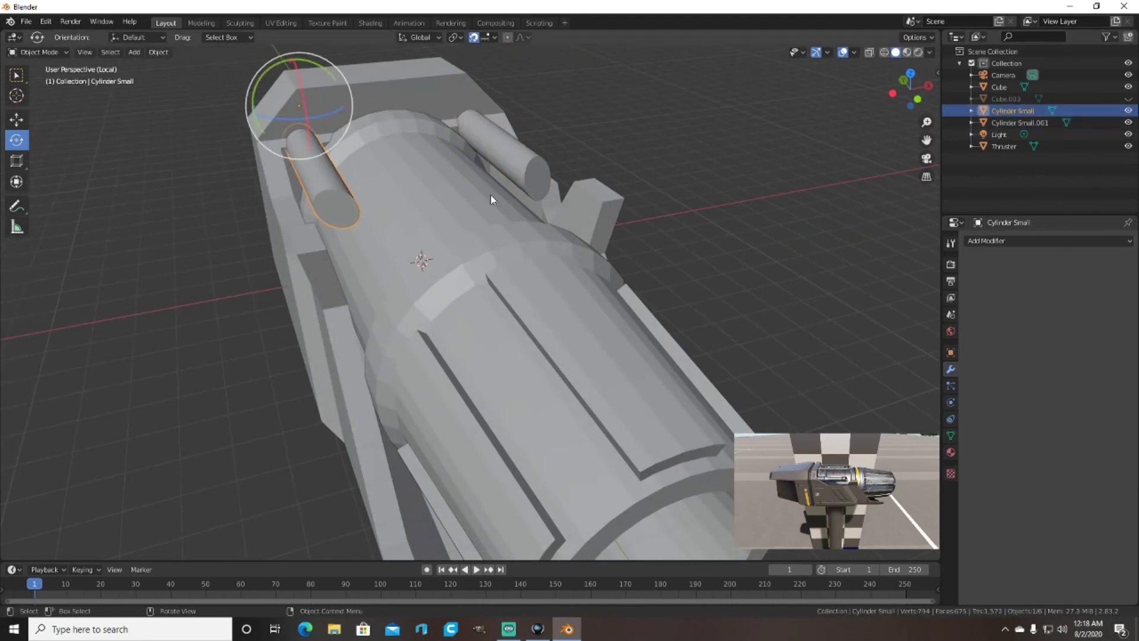
Step: Confirm the small cylinder's rotation and return to Object Mode
{"action": "left_click", "coordinate": [349, 141]}
{"action": "key", "text": "Tab"}
{"action": "scroll", "coordinate": [356, 399], "scroll_direction": "down", "scroll_amount": 8}
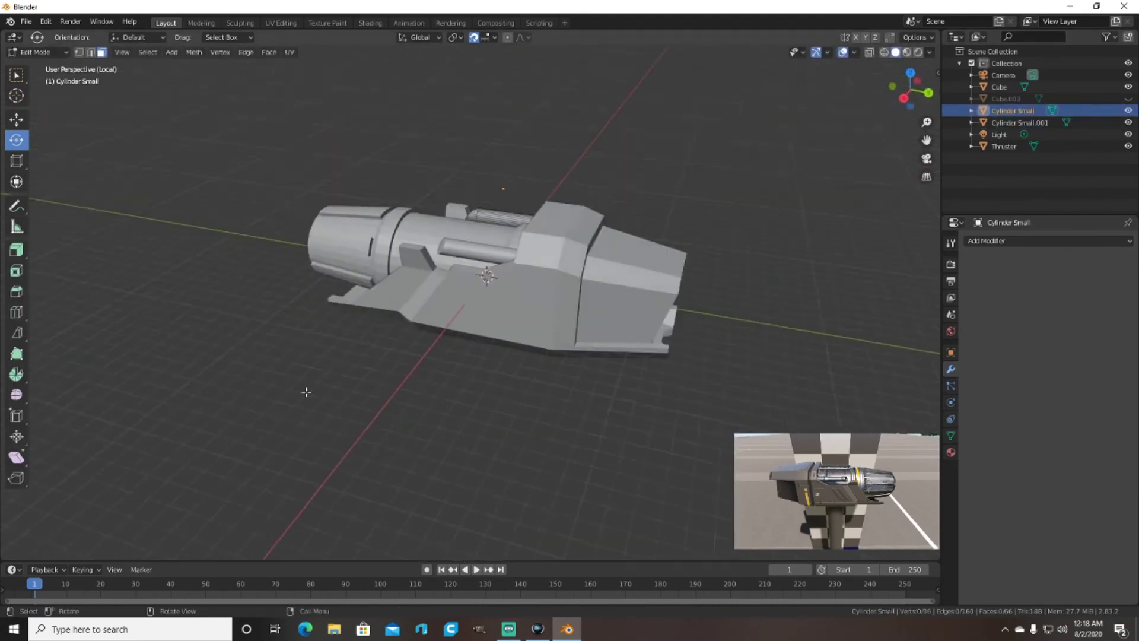
{"action": "mouse_move", "coordinate": [631, 420]}
{"action": "middle_mouse_down"}
{"action": "mouse_move", "coordinate": [303, 409]}
{"action": "mouse_move", "coordinate": [389, 326]}
{"action": "mouse_move", "coordinate": [188, 338]}
{"action": "mouse_move", "coordinate": [234, 389]}
{"action": "mouse_move", "coordinate": [912, 106]}
{"action": "middle_mouse_up"}
Step: Union the Thruster into the Cube body with a Boolean modifier and delete the Thruster
{"action": "left_click", "coordinate": [999, 87]}
{"action": "left_click", "coordinate": [1047, 241]}
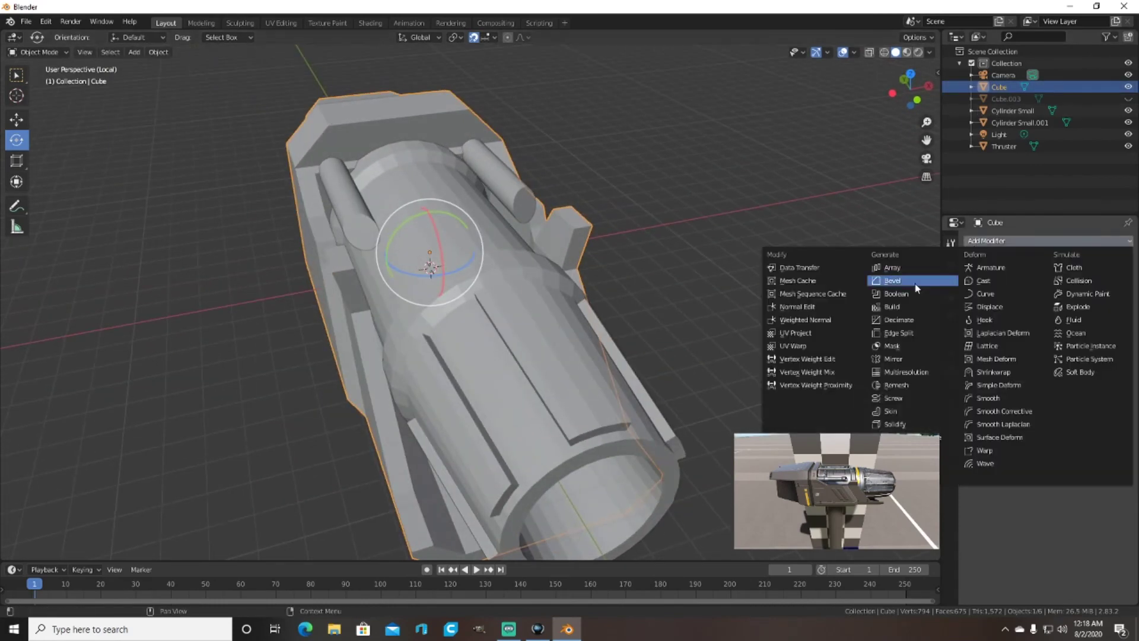
{"action": "left_click", "coordinate": [926, 280]}
{"action": "left_click", "coordinate": [1007, 306]}
{"action": "key", "text": "ctrl+z"}
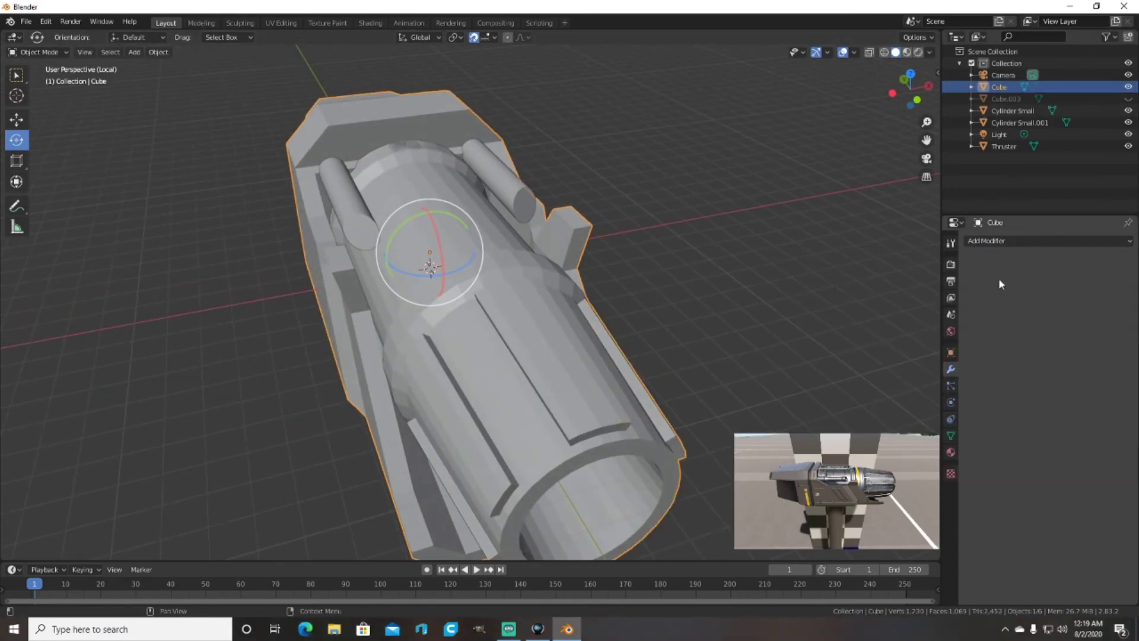
{"action": "key", "text": "ctrl+z"}
{"action": "key", "text": "ctrl+z"}
{"action": "key", "text": "ctrl+z"}
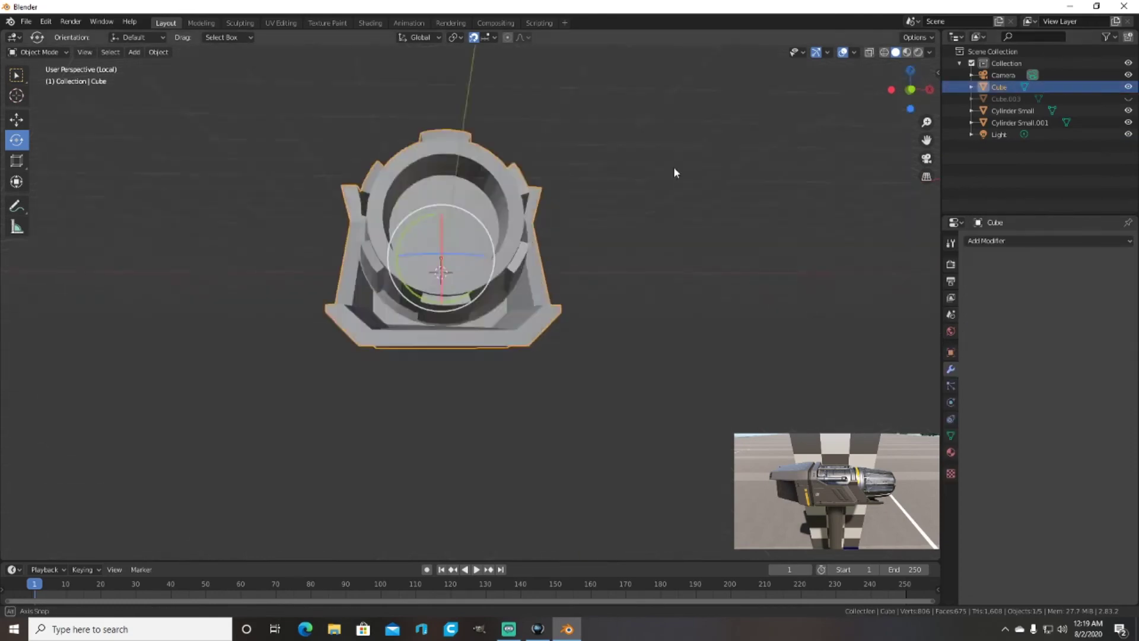
{"action": "key", "text": "ctrl+z"}
Step: Union Cylinder Small into the Cube with a second Boolean and delete it
{"action": "left_click", "coordinate": [1047, 241]}
{"action": "left_click", "coordinate": [925, 280]}
{"action": "left_click", "coordinate": [1007, 305]}
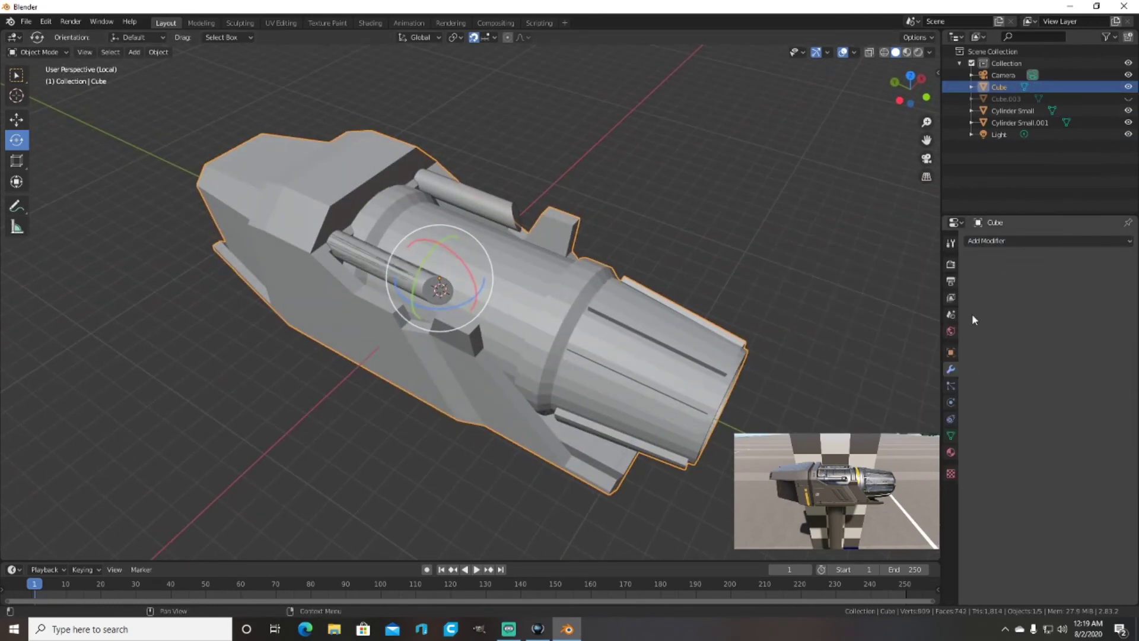
{"action": "key", "text": "ctrl+z"}
Step: Union Cylinder Small.001 into the Cube body and delete the source object
{"action": "left_click", "coordinate": [1047, 240]}
{"action": "left_click", "coordinate": [913, 314]}
{"action": "left_click", "coordinate": [1007, 306]}
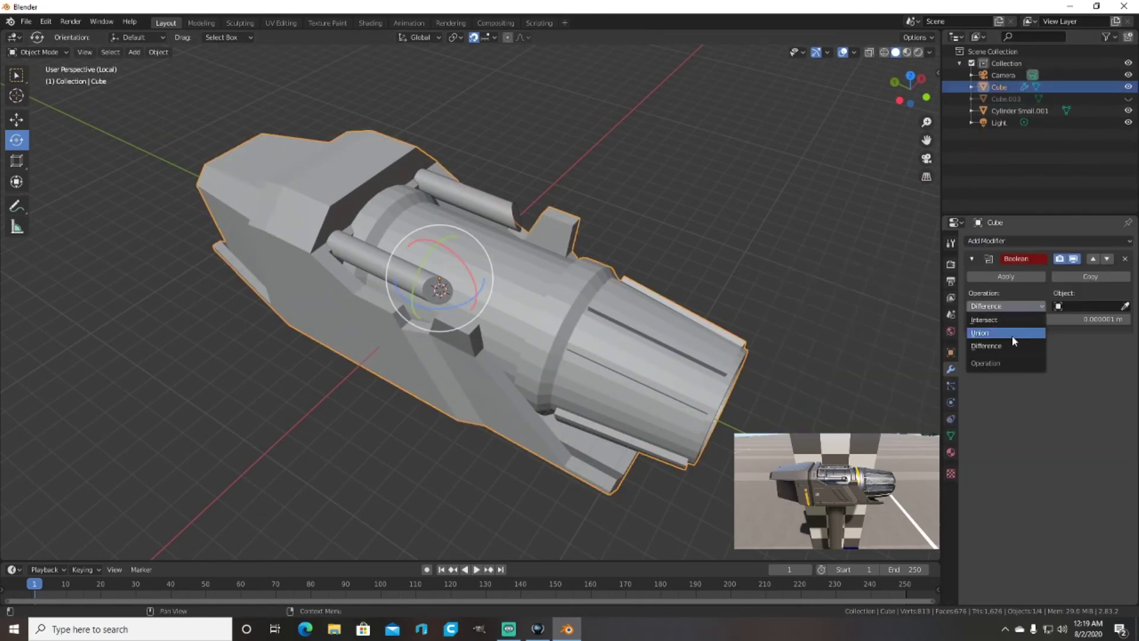
{"action": "key", "text": "ctrl+z"}
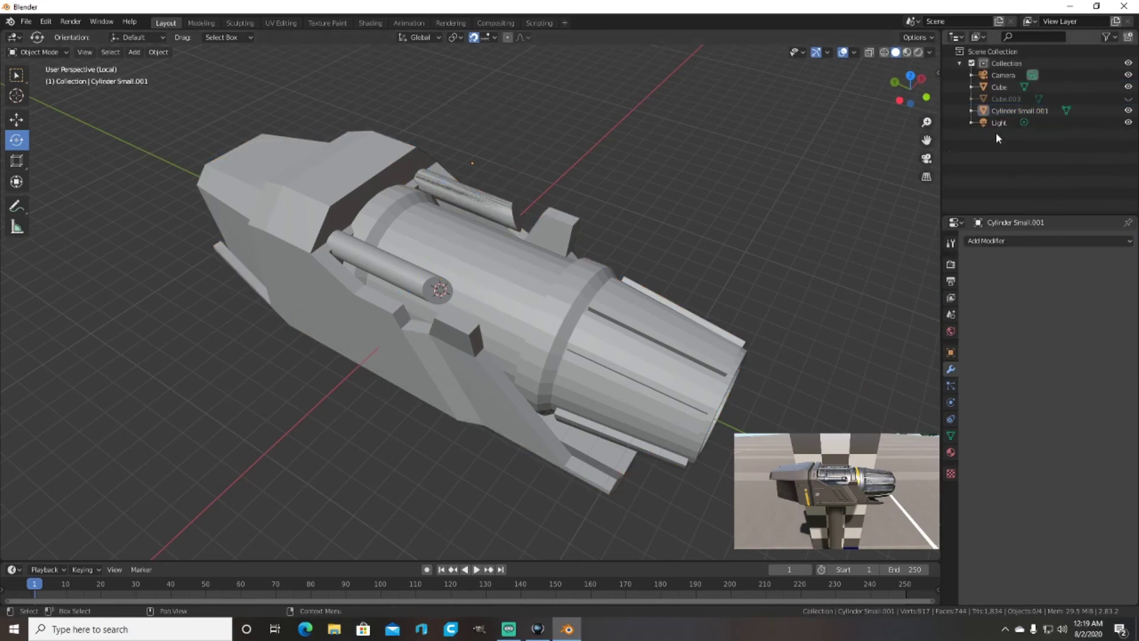
{"action": "key", "text": "ctrl+z"}
{"action": "key", "text": "ctrl+z"}
{"action": "middle_click_drag", "start_coordinate": [833, 258], "coordinate": [724, 179]}
{"action": "scroll", "coordinate": [422, 266], "scroll_direction": "down", "scroll_amount": 5}
{"action": "mouse_move", "coordinate": [422, 266]}
{"action": "middle_mouse_down"}
{"action": "mouse_move", "coordinate": [471, 289]}
{"action": "mouse_move", "coordinate": [480, 308]}
{"action": "mouse_move", "coordinate": [621, 268]}
{"action": "middle_mouse_up"}
{"action": "left_click", "coordinate": [134, 51]}
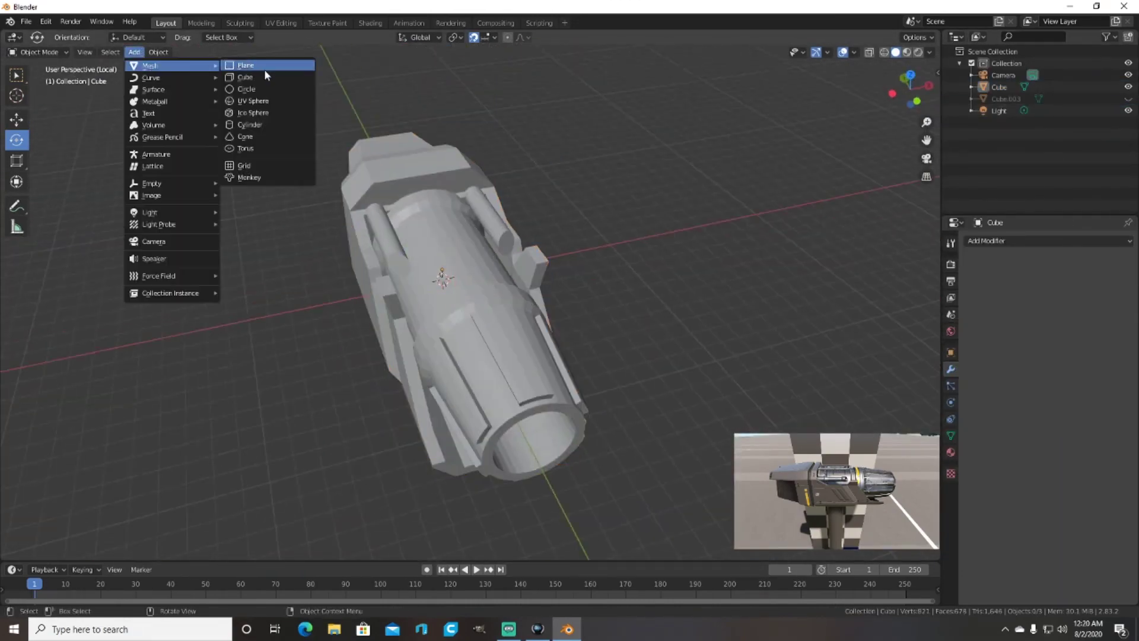
Step: Add a new cube and lower it 0.5 m along Z in Edit Mode
{"action": "left_click", "coordinate": [249, 72]}
{"action": "key", "text": "Tab"}
{"action": "key", "text": "g"}
{"action": "key", "text": "z"}
{"action": "left_click", "coordinate": [435, 186]}
{"action": "middle_click_drag", "start_coordinate": [436, 185], "coordinate": [617, 178]}
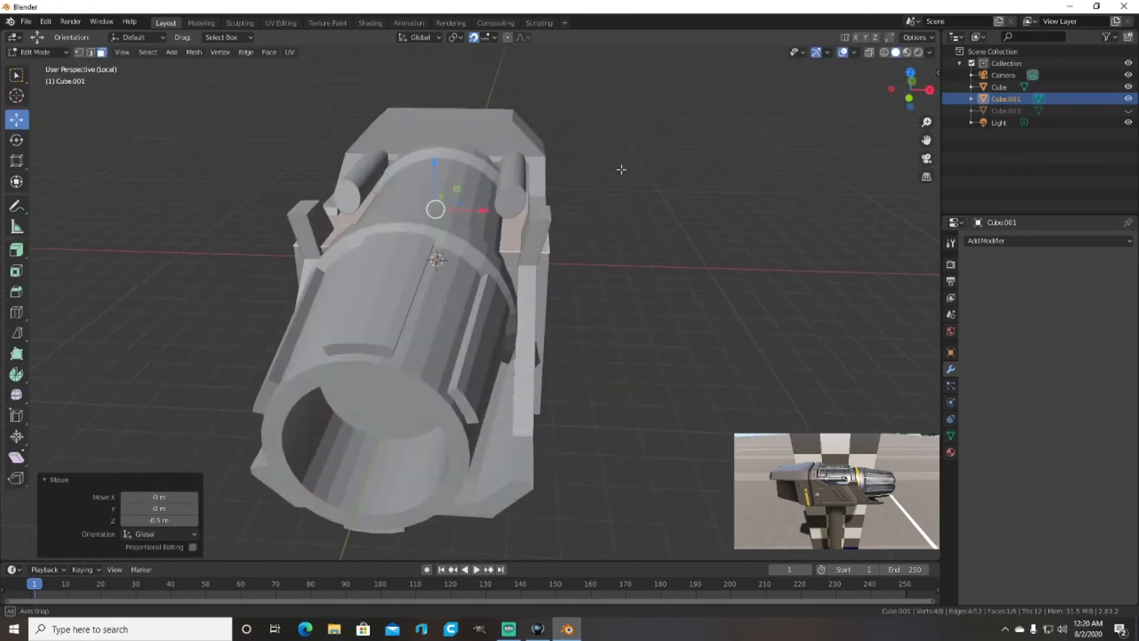
{"action": "scroll", "coordinate": [441, 172], "scroll_direction": "up", "scroll_amount": 3}
{"action": "mouse_move", "coordinate": [439, 190]}
{"action": "middle_mouse_down"}
{"action": "mouse_move", "coordinate": [437, 226]}
{"action": "mouse_move", "coordinate": [460, 244]}
{"action": "mouse_move", "coordinate": [669, 316]}
{"action": "mouse_move", "coordinate": [513, 309]}
{"action": "mouse_move", "coordinate": [474, 250]}
{"action": "mouse_move", "coordinate": [461, 189]}
{"action": "mouse_move", "coordinate": [480, 249]}
{"action": "middle_mouse_up"}
{"action": "left_click", "coordinate": [669, 316]}
Step: Narrow the box on X to 0.880 and push one face 0.25 m along Y
{"action": "key", "text": "s"}
{"action": "key", "text": "x"}
{"action": "left_click", "coordinate": [513, 309]}
{"action": "key", "text": "s"}
{"action": "key", "text": "x"}
{"action": "left_click", "coordinate": [516, 332]}
{"action": "type", "text": "gy.25"}
{"action": "key", "text": "Return"}
Step: Raise a face on the box's underside 0.5 m along Z
{"action": "mouse_move", "coordinate": [516, 332]}
{"action": "middle_mouse_down"}
{"action": "mouse_move", "coordinate": [401, 328]}
{"action": "mouse_move", "coordinate": [431, 273]}
{"action": "middle_mouse_up"}
{"action": "left_click", "coordinate": [401, 328]}
{"action": "type", "text": "gz.5"}
{"action": "key", "text": "Return"}
{"action": "key", "text": "Return"}
{"action": "mouse_move", "coordinate": [430, 348]}
{"action": "middle_mouse_down"}
{"action": "mouse_move", "coordinate": [459, 341]}
{"action": "mouse_move", "coordinate": [415, 320]}
{"action": "middle_mouse_up"}
{"action": "scroll", "coordinate": [415, 320], "scroll_direction": "up", "scroll_amount": 5}
{"action": "scroll", "coordinate": [416, 320], "scroll_direction": "up", "scroll_amount": 2}
Step: Inspect the box with the body hidden, narrow it to 0.982, and slide the plate along Y
{"action": "left_click", "coordinate": [1128, 87]}
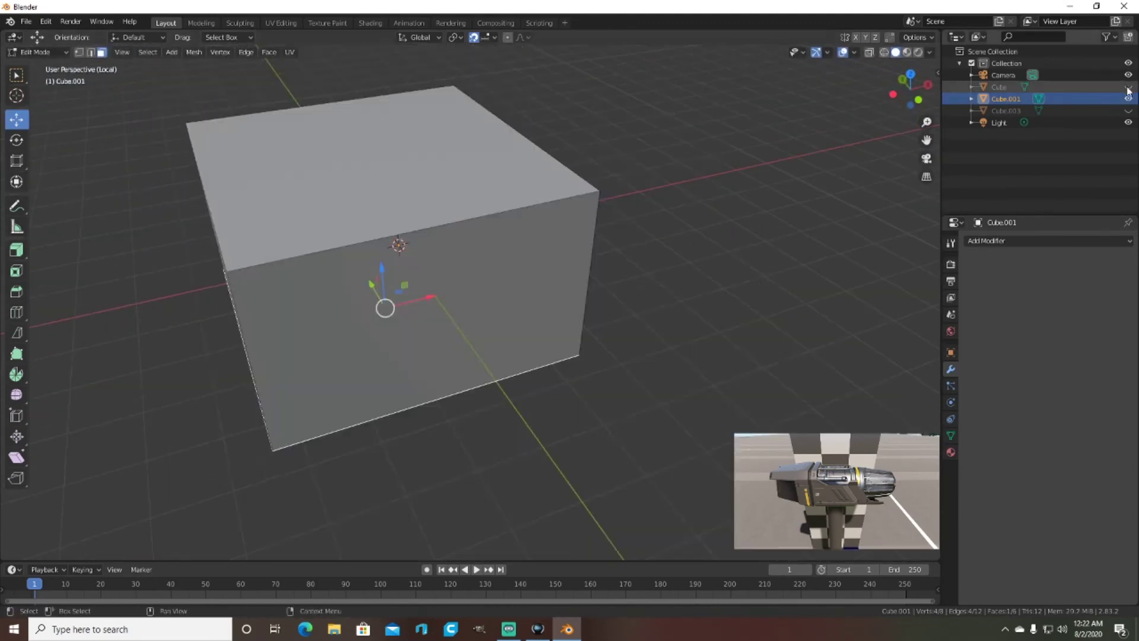
{"action": "middle_click_drag", "start_coordinate": [593, 267], "coordinate": [666, 261]}
{"action": "middle_click_drag", "start_coordinate": [84, 178], "coordinate": [560, 267]}
{"action": "left_click", "coordinate": [1129, 86]}
{"action": "mouse_move", "coordinate": [741, 184]}
{"action": "middle_mouse_down"}
{"action": "mouse_move", "coordinate": [782, 181]}
{"action": "mouse_move", "coordinate": [699, 224]}
{"action": "mouse_move", "coordinate": [744, 297]}
{"action": "middle_mouse_up"}
{"action": "left_click", "coordinate": [774, 181]}
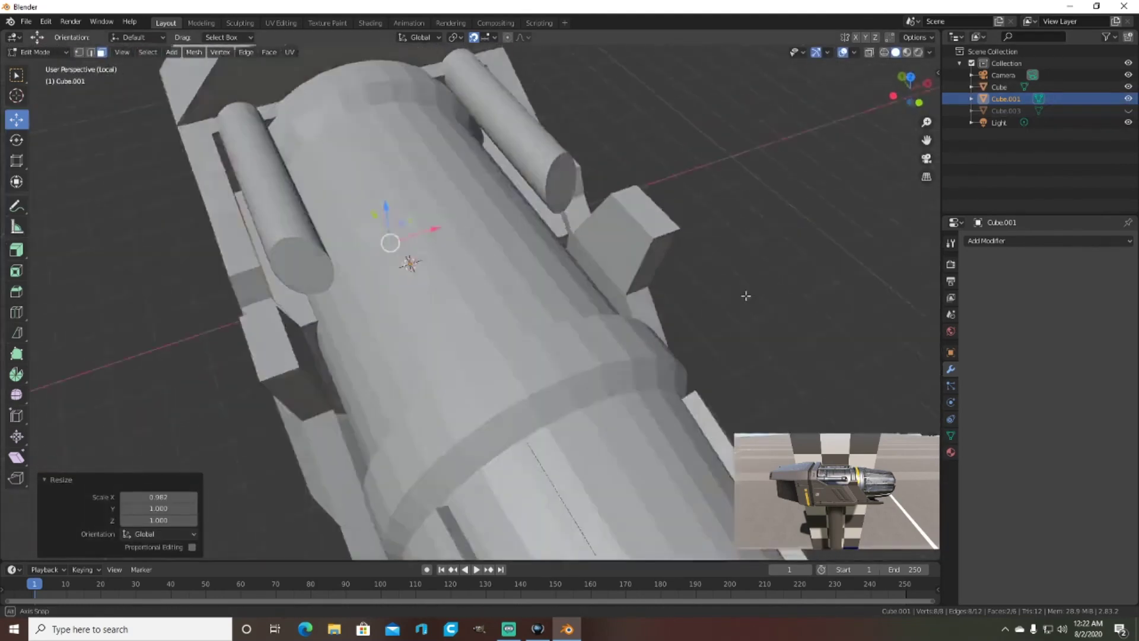
{"action": "scroll", "coordinate": [704, 289], "scroll_direction": "up", "scroll_amount": 2}
{"action": "left_click", "coordinate": [401, 347]}
{"action": "middle_click_drag", "start_coordinate": [400, 346], "coordinate": [528, 306]}
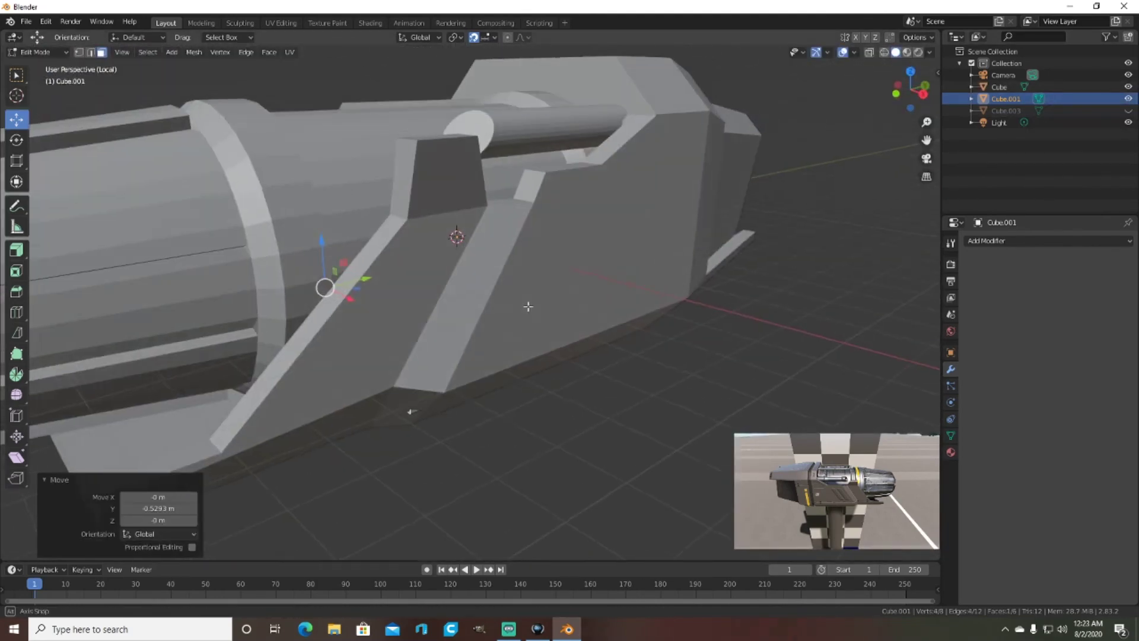
{"action": "left_click", "coordinate": [390, 277]}
Step: Check the plate against the cylinder and clear the face selection
{"action": "mouse_move", "coordinate": [391, 277]}
{"action": "middle_mouse_down"}
{"action": "mouse_move", "coordinate": [731, 310]}
{"action": "mouse_move", "coordinate": [681, 223]}
{"action": "mouse_move", "coordinate": [700, 237]}
{"action": "middle_mouse_up"}
{"action": "scroll", "coordinate": [731, 309], "scroll_direction": "down", "scroll_amount": 5}
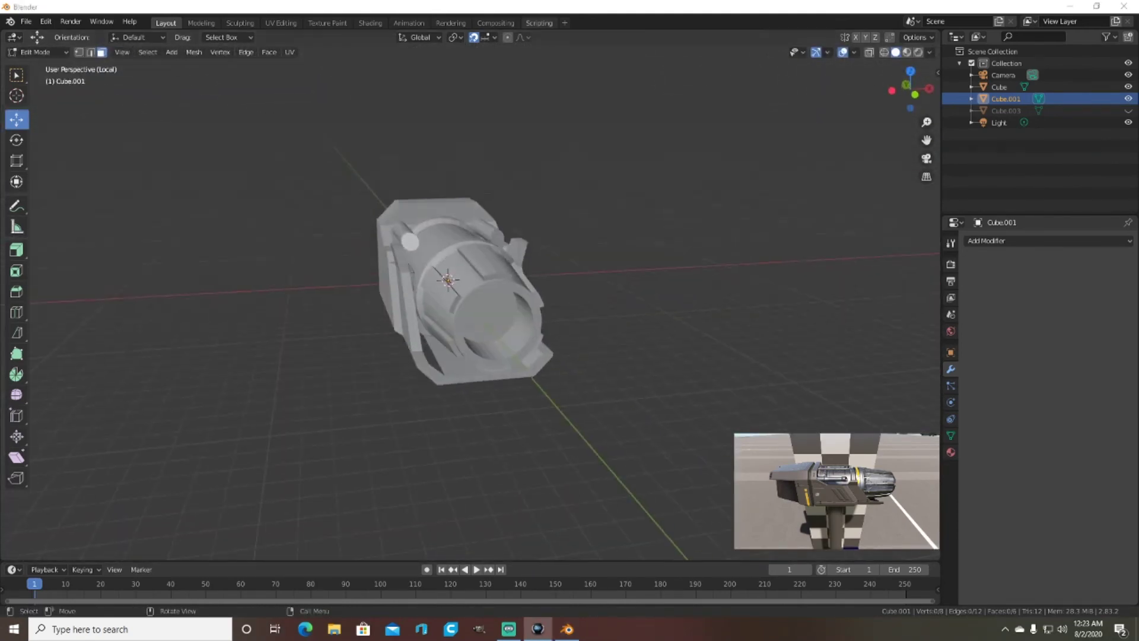
{"action": "mouse_move", "coordinate": [451, 297]}
{"action": "middle_mouse_down"}
{"action": "mouse_move", "coordinate": [435, 318]}
{"action": "mouse_move", "coordinate": [622, 389]}
{"action": "mouse_move", "coordinate": [500, 293]}
{"action": "middle_mouse_up"}
{"action": "scroll", "coordinate": [435, 318], "scroll_direction": "up", "scroll_amount": 4}
{"action": "left_click", "coordinate": [435, 318]}
{"action": "key", "text": "alt+a"}
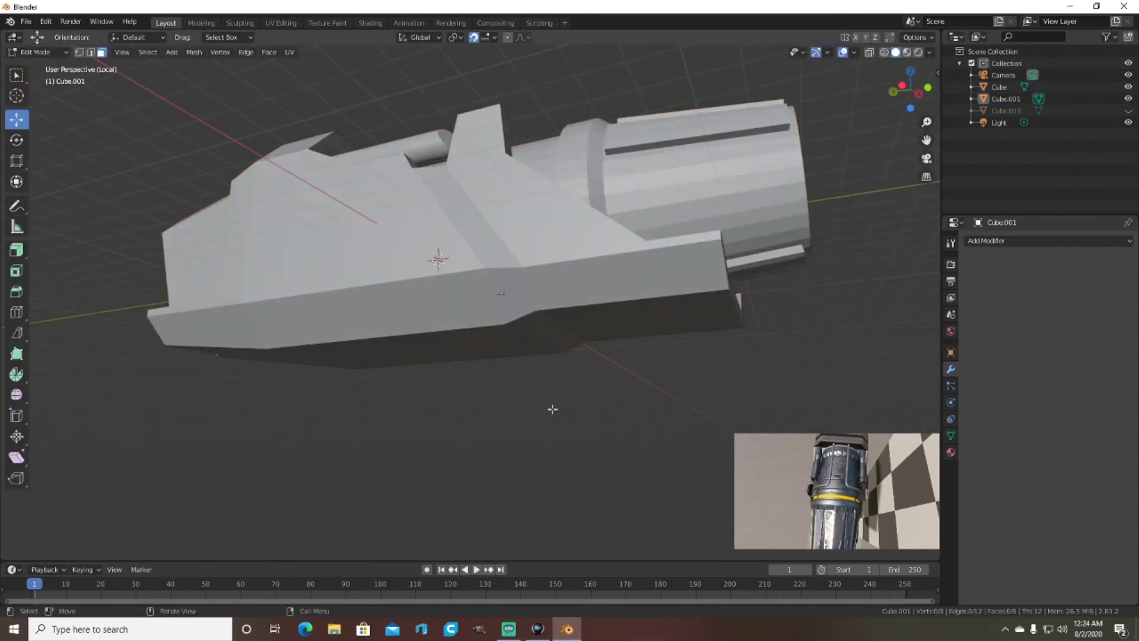
Step: Slide an edge loop on the body's lower side -0.19852 m along Y
{"action": "left_click", "coordinate": [1006, 87]}
{"action": "left_click", "coordinate": [590, 312], "text": "alt"}
{"action": "mouse_move", "coordinate": [590, 312]}
{"action": "middle_mouse_down"}
{"action": "mouse_move", "coordinate": [415, 332]}
{"action": "mouse_move", "coordinate": [379, 350]}
{"action": "middle_mouse_up"}
{"action": "left_click_drag", "start_coordinate": [371, 347], "coordinate": [392, 329]}
{"action": "key", "text": "g"}
{"action": "key", "text": "y"}
{"action": "middle_click_drag", "start_coordinate": [362, 336], "coordinate": [415, 368]}
{"action": "scroll", "coordinate": [430, 380], "scroll_direction": "up", "scroll_amount": 4}
{"action": "scroll", "coordinate": [430, 381], "scroll_direction": "down", "scroll_amount": 3}
{"action": "key", "text": "alt+a"}
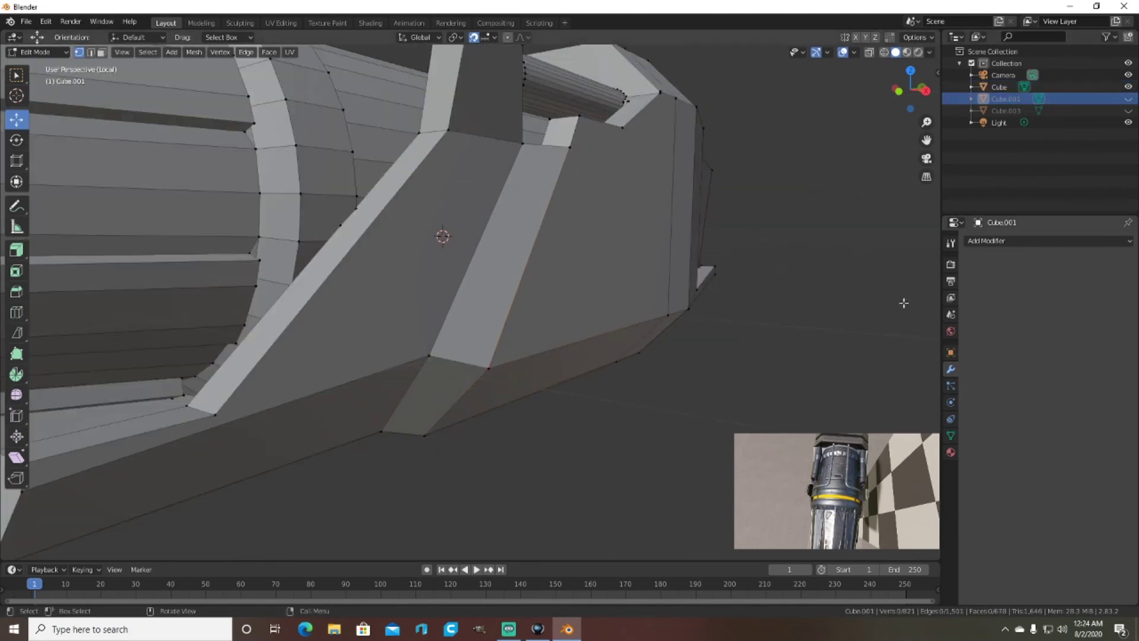
Step: In the Cube's Edit Mode, box-select the lower flange edges and shift them along Y
{"action": "middle_click_drag", "start_coordinate": [801, 243], "coordinate": [836, 259]}
{"action": "left_click", "coordinate": [318, 220]}
{"action": "key", "text": "Tab"}
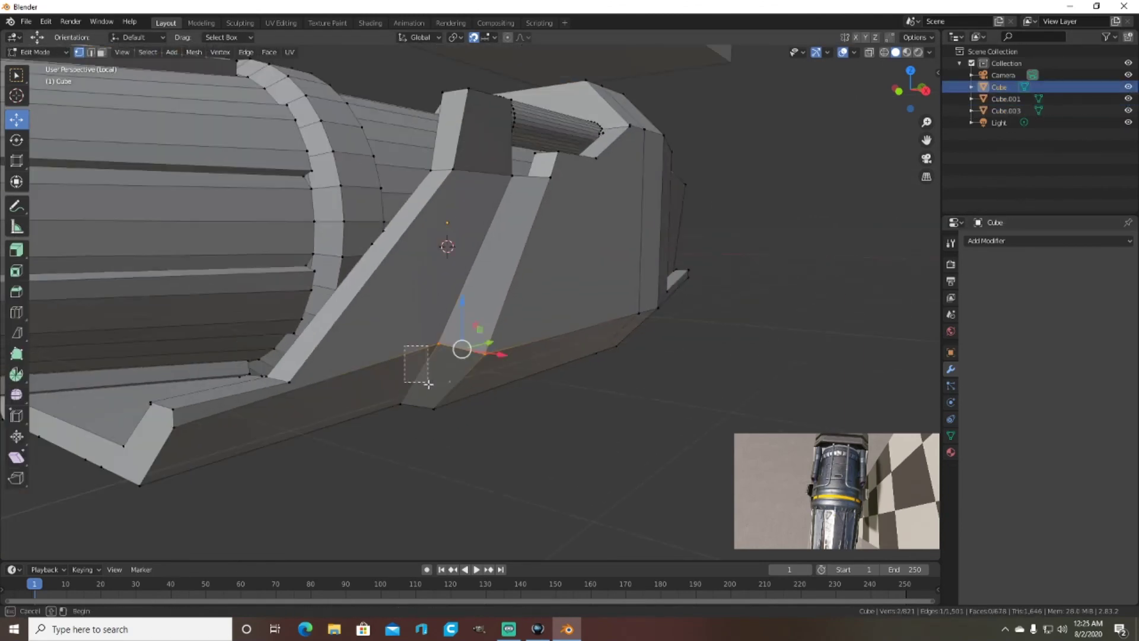
{"action": "middle_click_drag", "start_coordinate": [403, 359], "coordinate": [541, 356]}
{"action": "left_click_drag", "start_coordinate": [521, 172], "coordinate": [707, 432]}
{"action": "middle_click_drag", "start_coordinate": [593, 356], "coordinate": [433, 224]}
{"action": "left_click_drag", "start_coordinate": [502, 331], "coordinate": [628, 332]}
{"action": "mouse_move", "coordinate": [627, 332]}
{"action": "middle_mouse_down"}
{"action": "mouse_move", "coordinate": [394, 410]}
{"action": "mouse_move", "coordinate": [412, 435]}
{"action": "mouse_move", "coordinate": [602, 277]}
{"action": "mouse_move", "coordinate": [593, 318]}
{"action": "mouse_move", "coordinate": [415, 309]}
{"action": "mouse_move", "coordinate": [335, 265]}
{"action": "middle_mouse_up"}
Step: Nudge the two flange-corner vertices slightly along Z
{"action": "left_click", "coordinate": [570, 306]}
{"action": "key", "text": "g"}
{"action": "key", "text": "z"}
{"action": "left_click", "coordinate": [604, 277]}
{"action": "left_click_drag", "start_coordinate": [336, 265], "coordinate": [336, 274]}
{"action": "middle_click_drag", "start_coordinate": [335, 274], "coordinate": [204, 315]}
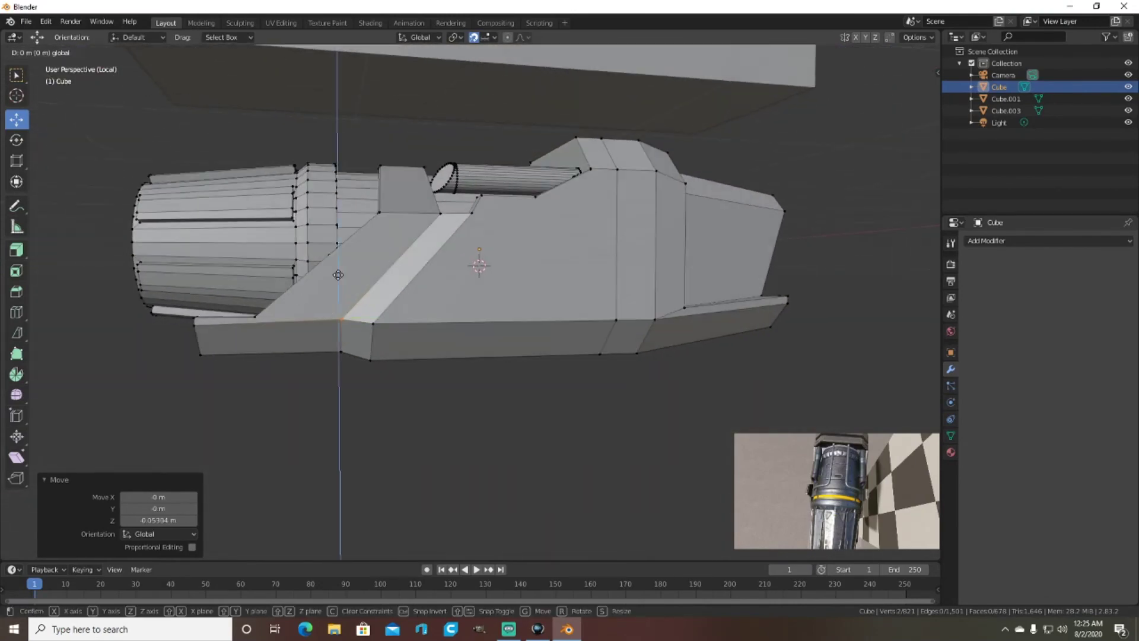
{"action": "left_click", "coordinate": [338, 274]}
Step: In Right Ortho view with X-ray, move the edge's vertices along Z to line them up
{"action": "key", "text": "KP_3"}
{"action": "scroll", "coordinate": [279, 237], "scroll_direction": "up", "scroll_amount": 3}
{"action": "scroll", "coordinate": [279, 208], "scroll_direction": "up", "scroll_amount": 3}
{"action": "key", "text": "g"}
{"action": "key", "text": "z"}
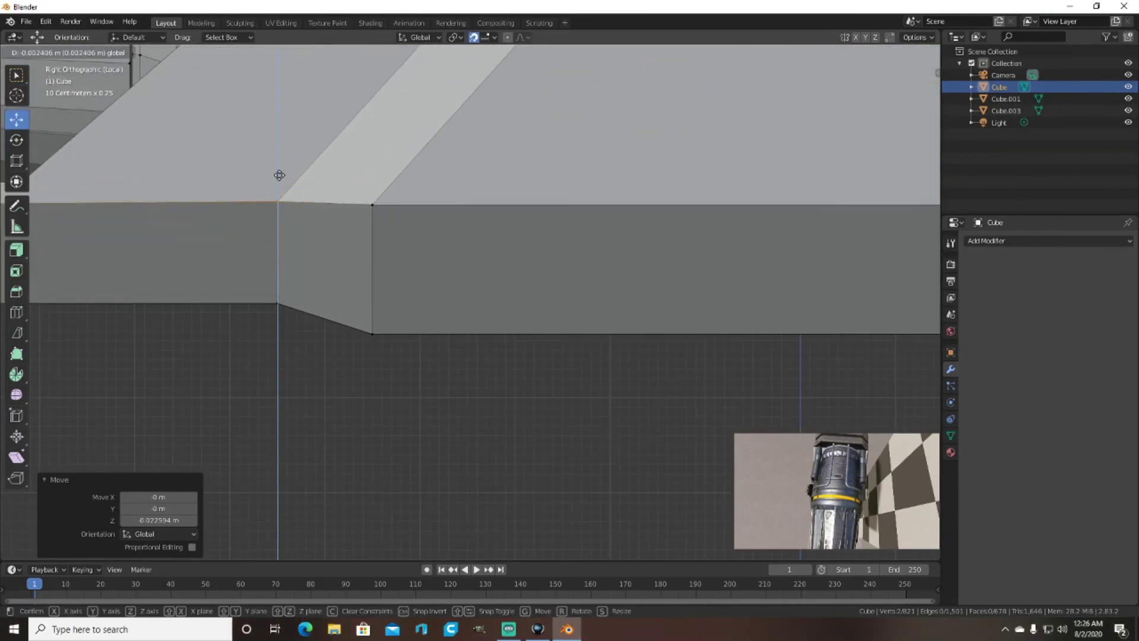
{"action": "left_click", "coordinate": [278, 175]}
{"action": "left_click", "coordinate": [871, 54]}
{"action": "left_click", "coordinate": [277, 202]}
{"action": "key", "text": "alt+z"}
{"action": "key", "text": "alt+z"}
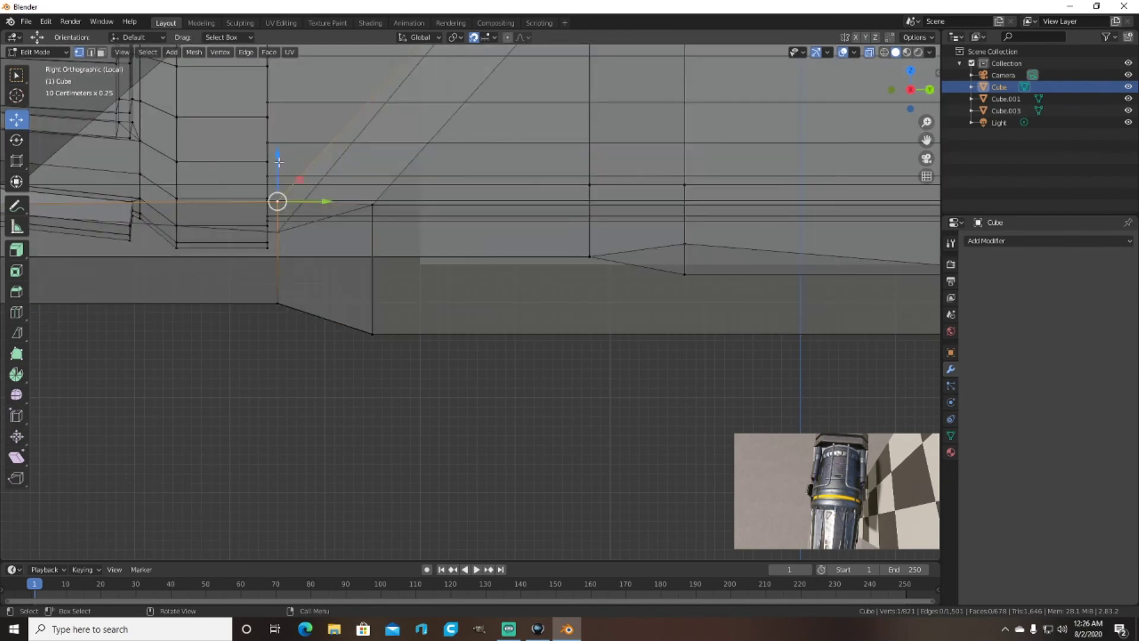
{"action": "left_click", "coordinate": [277, 158]}
{"action": "left_click", "coordinate": [869, 52]}
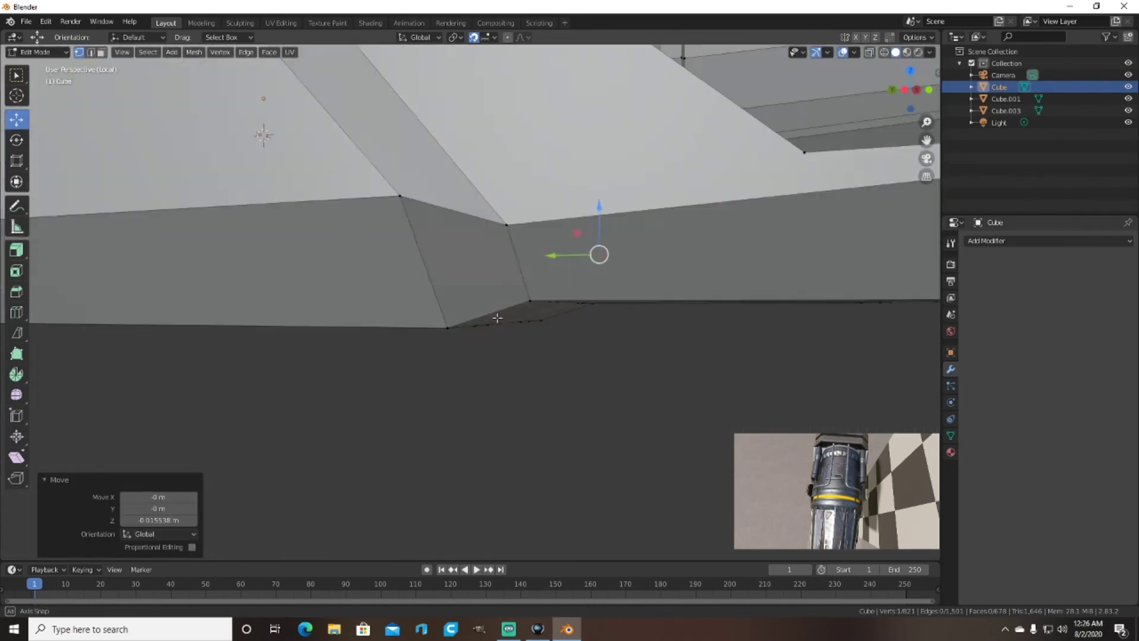
Step: Clear the selection and recalculate the mesh normals to face outside
{"action": "scroll", "coordinate": [593, 178], "scroll_direction": "down", "scroll_amount": 2}
{"action": "left_click", "coordinate": [870, 52]}
{"action": "middle_click_drag", "start_coordinate": [534, 238], "coordinate": [415, 267]}
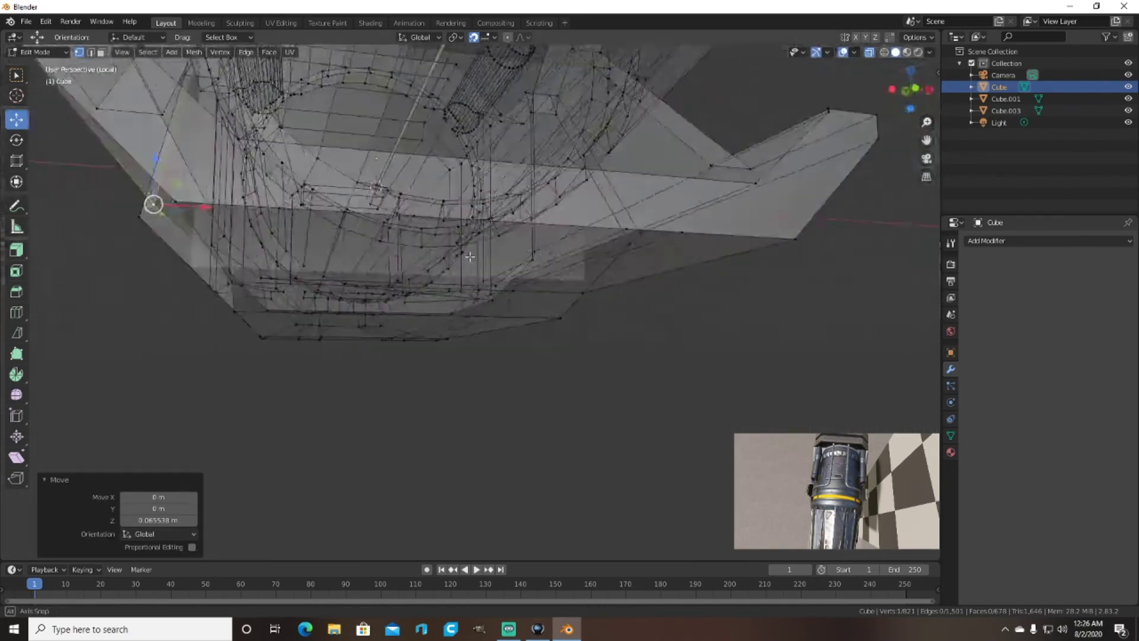
{"action": "key", "text": "alt+a"}
{"action": "left_click", "coordinate": [870, 52]}
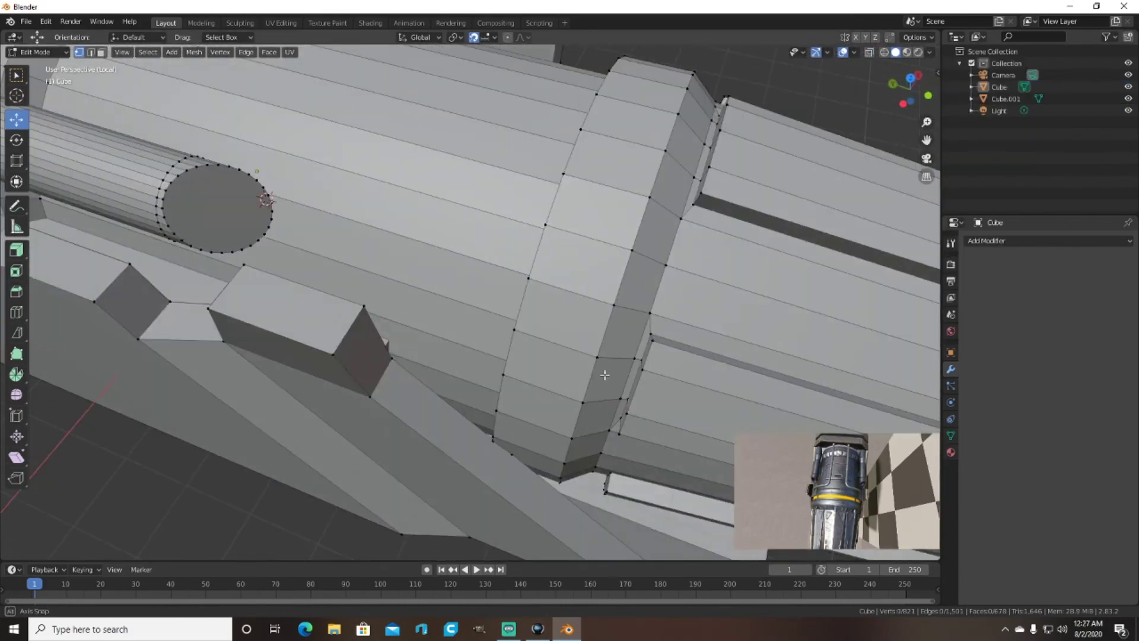
{"action": "left_click", "coordinate": [245, 53]}
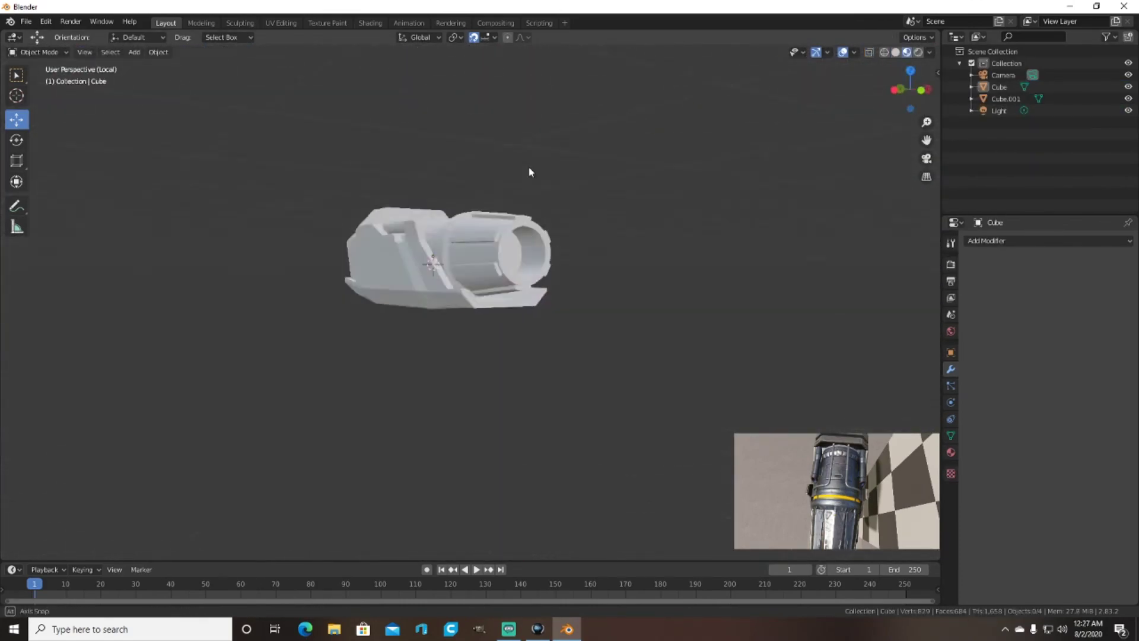
{"action": "middle_click_drag", "start_coordinate": [530, 172], "coordinate": [639, 196]}
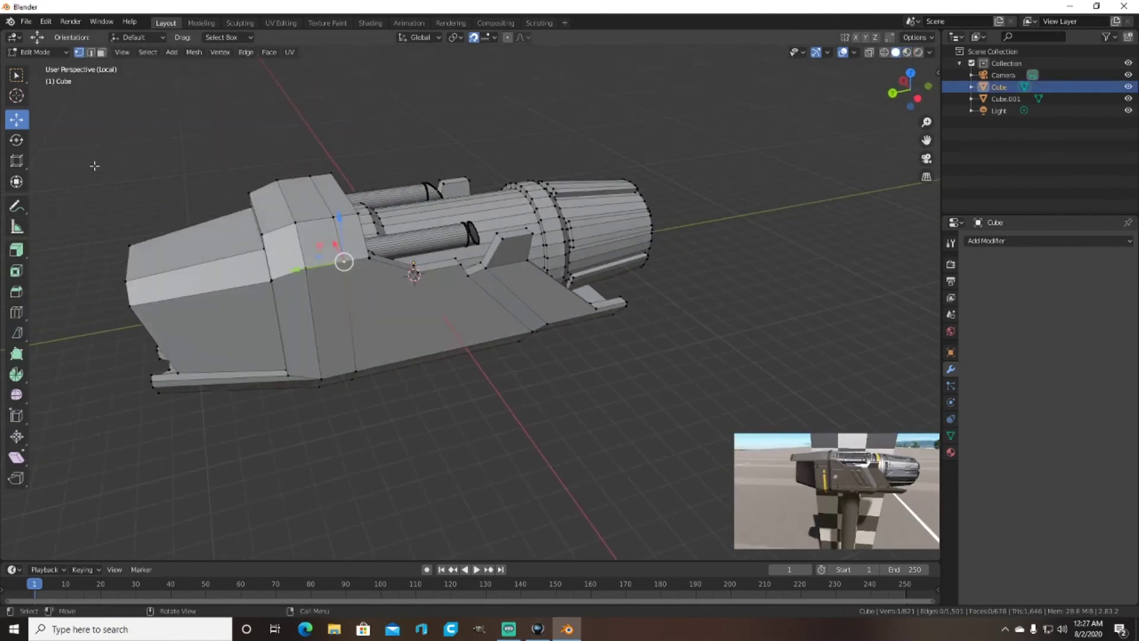
Step: Loop-cut a new edge loop across the front block and select a face loop
{"action": "left_click", "coordinate": [16, 312]}
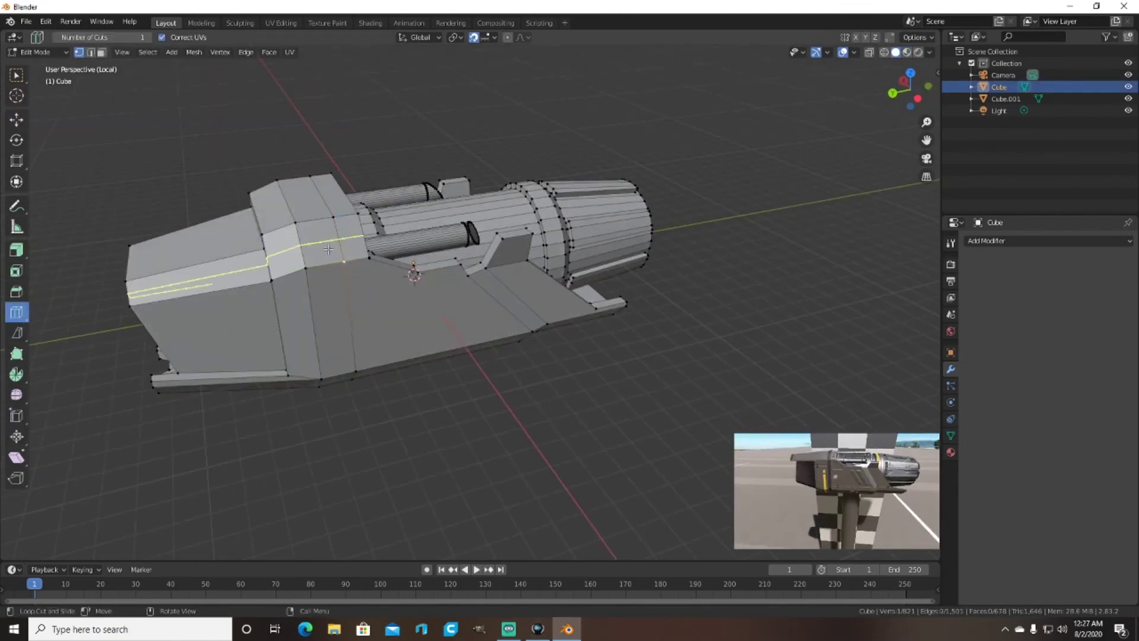
{"action": "left_click_drag", "start_coordinate": [315, 279], "coordinate": [325, 278]}
{"action": "mouse_move", "coordinate": [325, 279]}
{"action": "middle_mouse_down"}
{"action": "mouse_move", "coordinate": [425, 289]}
{"action": "mouse_move", "coordinate": [164, 183]}
{"action": "middle_mouse_up"}
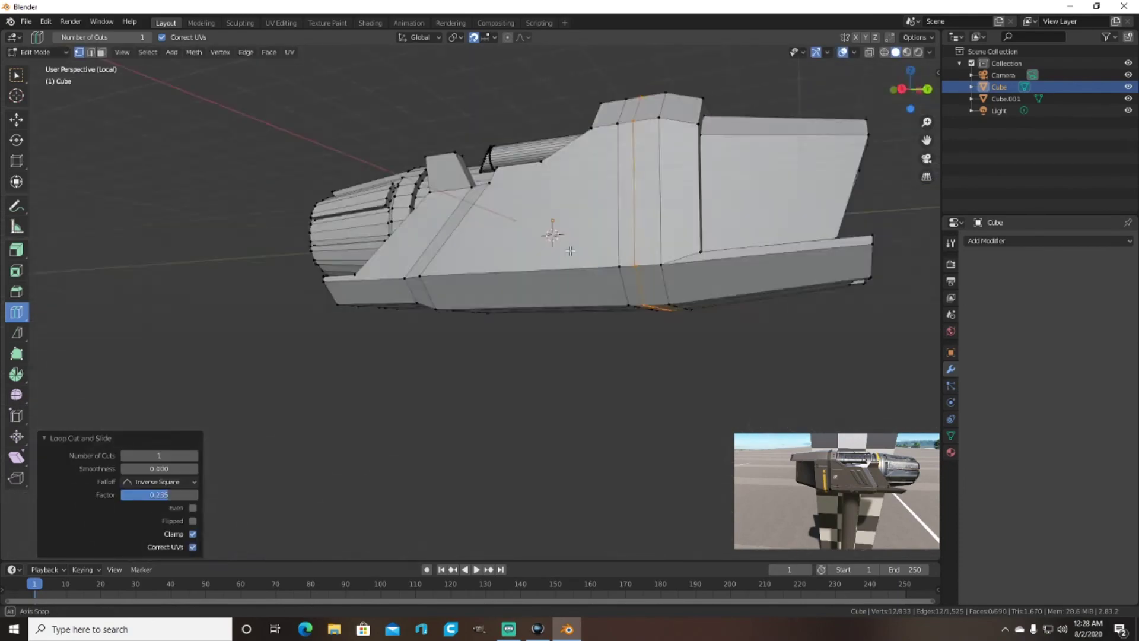
{"action": "key", "text": "3"}
{"action": "key", "text": "w"}
{"action": "scroll", "coordinate": [164, 183], "scroll_direction": "down", "scroll_amount": 3}
{"action": "middle_click_drag", "start_coordinate": [234, 211], "coordinate": [551, 301]}
{"action": "left_click", "coordinate": [343, 240], "text": "alt"}
{"action": "left_click", "coordinate": [349, 249], "text": "alt"}
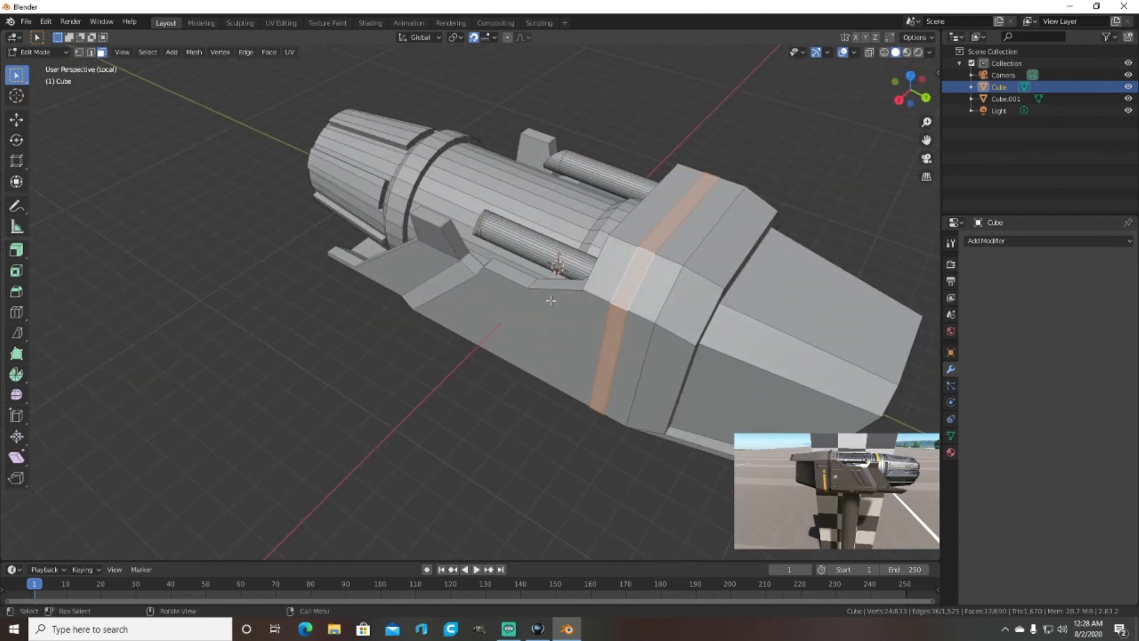
Step: Try extruding the face loop along its normals, then undo it
{"action": "left_click", "coordinate": [16, 249]}
{"action": "left_click_drag", "start_coordinate": [608, 356], "coordinate": [639, 368]}
{"action": "mouse_move", "coordinate": [640, 368]}
{"action": "middle_mouse_down"}
{"action": "mouse_move", "coordinate": [660, 266]}
{"action": "mouse_move", "coordinate": [646, 311]}
{"action": "middle_mouse_up"}
{"action": "scroll", "coordinate": [647, 311], "scroll_direction": "up", "scroll_amount": 2}
{"action": "left_click_drag", "start_coordinate": [682, 332], "coordinate": [693, 307]}
{"action": "right_click", "coordinate": [691, 309]}
{"action": "left_click", "coordinate": [688, 314]}
{"action": "mouse_move", "coordinate": [688, 315]}
{"action": "middle_mouse_down"}
{"action": "mouse_move", "coordinate": [364, 376]}
{"action": "mouse_move", "coordinate": [706, 311]}
{"action": "mouse_move", "coordinate": [682, 278]}
{"action": "mouse_move", "coordinate": [700, 226]}
{"action": "mouse_move", "coordinate": [652, 267]}
{"action": "middle_mouse_up"}
{"action": "key", "text": "ctrl+z"}
Step: Union Cube.001 into the Cube with a Boolean modifier and delete Cube.001
{"action": "left_click", "coordinate": [1008, 240]}
{"action": "left_click", "coordinate": [908, 295]}
{"action": "left_click", "coordinate": [1088, 306]}
{"action": "left_click", "coordinate": [1044, 341]}
{"action": "key", "text": "Tab"}
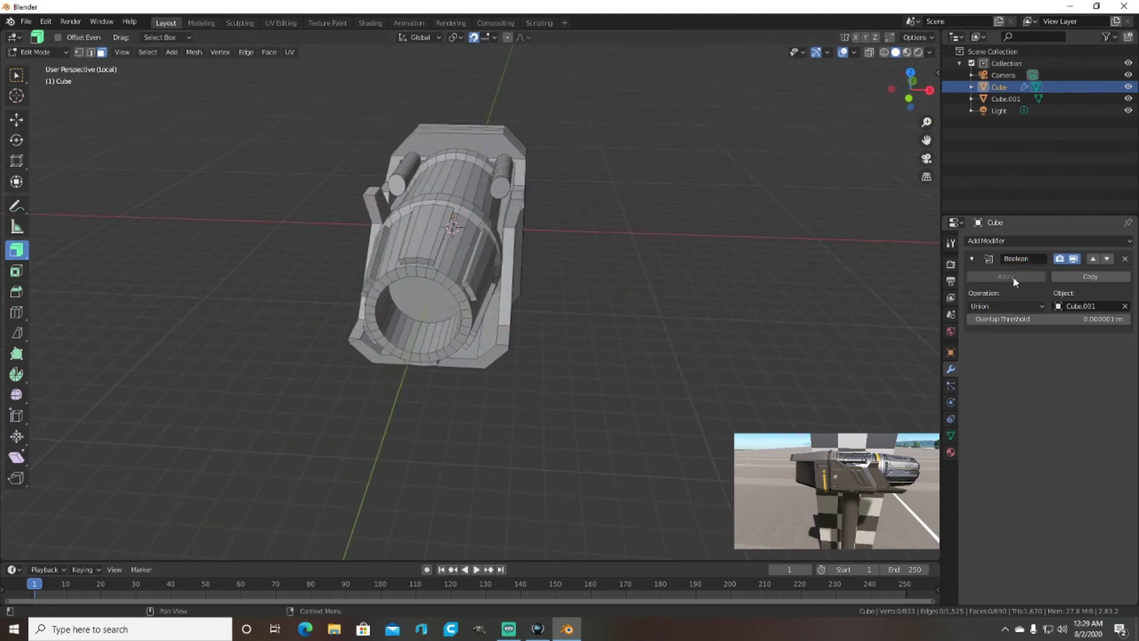
{"action": "left_click", "coordinate": [1006, 276]}
{"action": "left_click", "coordinate": [1006, 98]}
{"action": "key", "text": "Delete"}
Step: Deselect all in the merged Cube's mesh, return to Object Mode and render a test image
{"action": "mouse_move", "coordinate": [534, 267]}
{"action": "middle_mouse_down"}
{"action": "mouse_move", "coordinate": [415, 249]}
{"action": "mouse_move", "coordinate": [286, 204]}
{"action": "mouse_move", "coordinate": [407, 244]}
{"action": "mouse_move", "coordinate": [62, 338]}
{"action": "mouse_move", "coordinate": [660, 224]}
{"action": "mouse_move", "coordinate": [543, 147]}
{"action": "mouse_move", "coordinate": [412, 194]}
{"action": "mouse_move", "coordinate": [735, 216]}
{"action": "middle_mouse_up"}
{"action": "left_click", "coordinate": [415, 249]}
{"action": "key", "text": "Tab"}
{"action": "key", "text": "alt+a"}
{"action": "key", "text": "Tab"}
{"action": "key", "text": "F12"}
{"action": "key", "text": "Escape"}
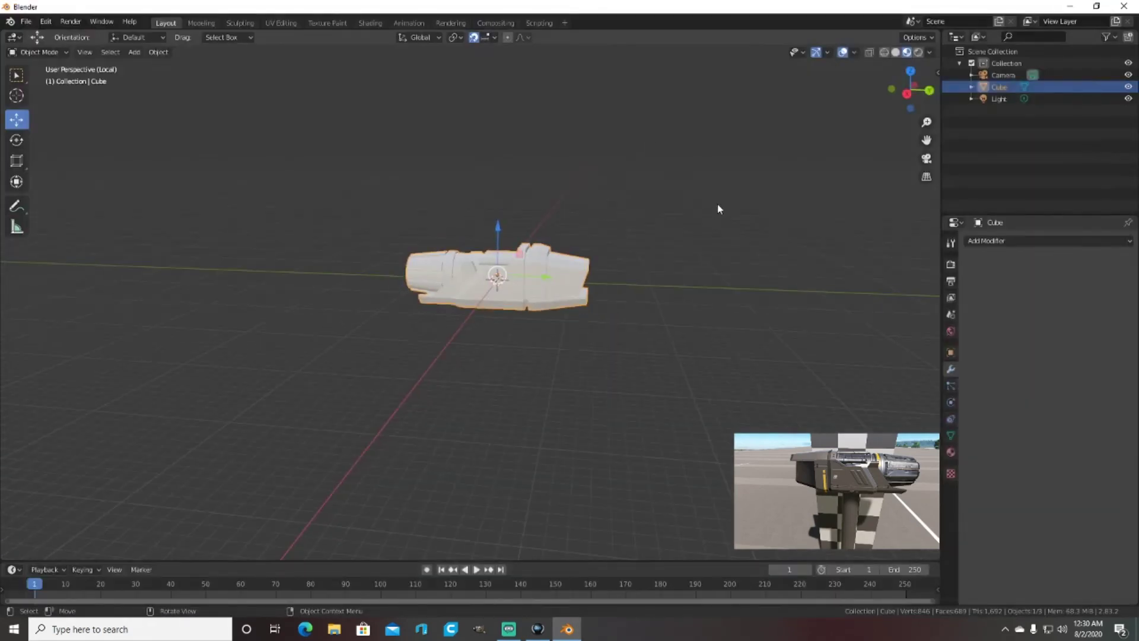
Step: Add a plane of size 20 and lower it 1 m along Z
{"action": "left_click", "coordinate": [134, 51]}
{"action": "left_click", "coordinate": [228, 65]}
{"action": "left_click", "coordinate": [159, 446]}
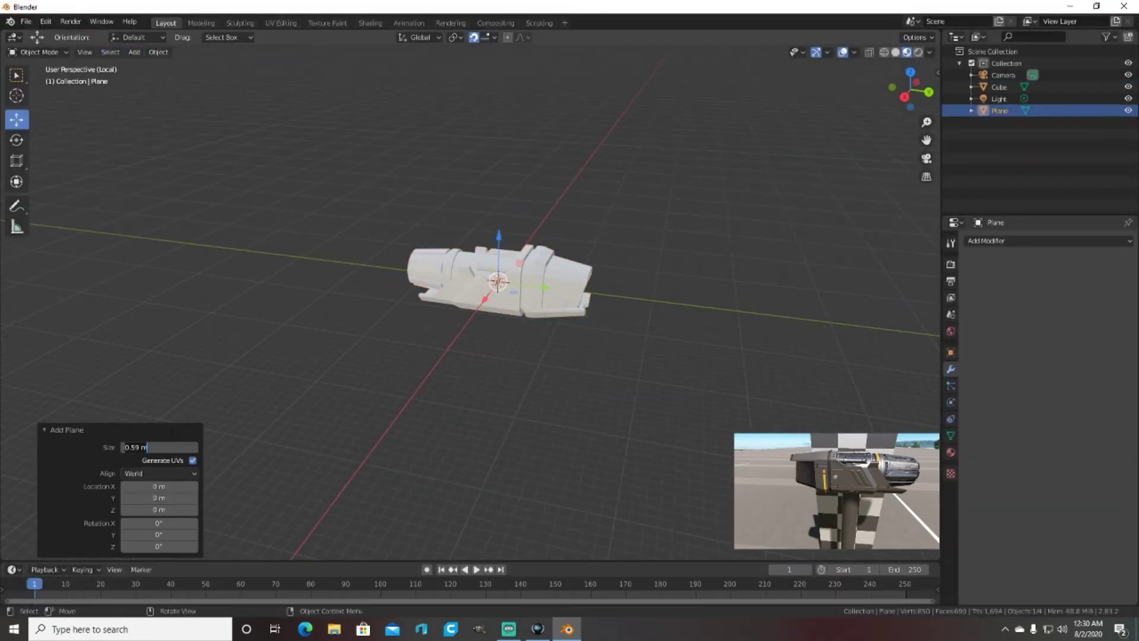
{"action": "type", "text": "20"}
{"action": "key", "text": "Return"}
{"action": "type", "text": "gz-1"}
{"action": "key", "text": "Return"}
Step: From the side view, position the plane just beneath the gun body
{"action": "key", "text": "KP_3"}
{"action": "scroll", "coordinate": [564, 282], "scroll_direction": "up", "scroll_amount": 4}
{"action": "scroll", "coordinate": [564, 283], "scroll_direction": "up", "scroll_amount": 2}
{"action": "key", "text": "g"}
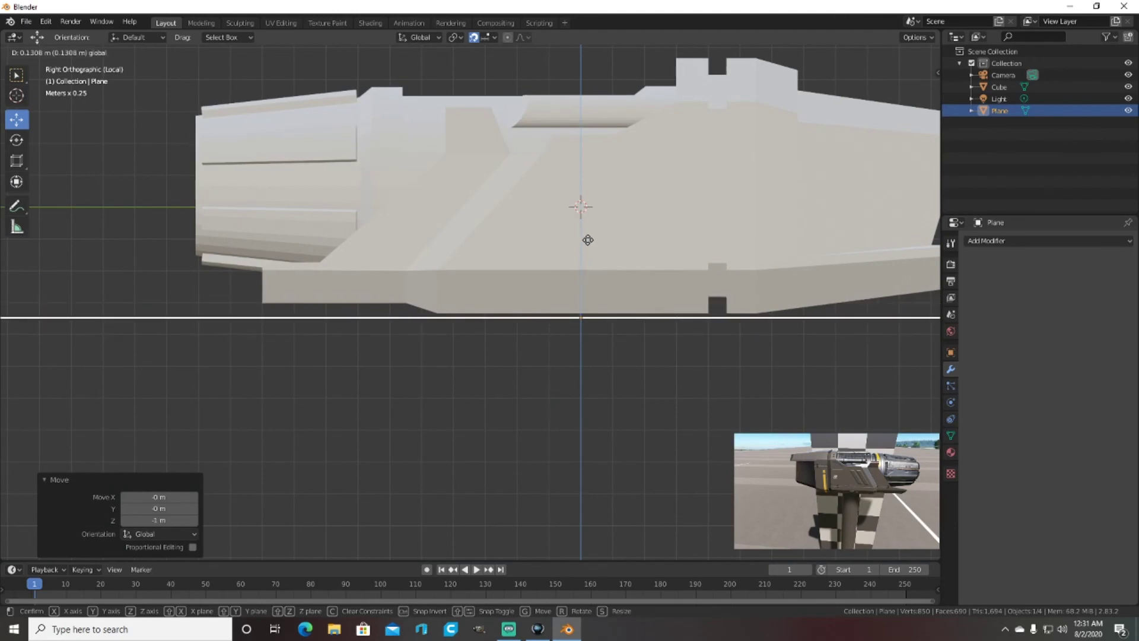
{"action": "left_click", "coordinate": [587, 244]}
{"action": "middle_click_drag", "start_coordinate": [589, 249], "coordinate": [593, 311]}
{"action": "scroll", "coordinate": [593, 311], "scroll_direction": "down", "scroll_amount": 4}
Step: Switch to a different render engine and render the scene with F12
{"action": "left_click", "coordinate": [951, 331]}
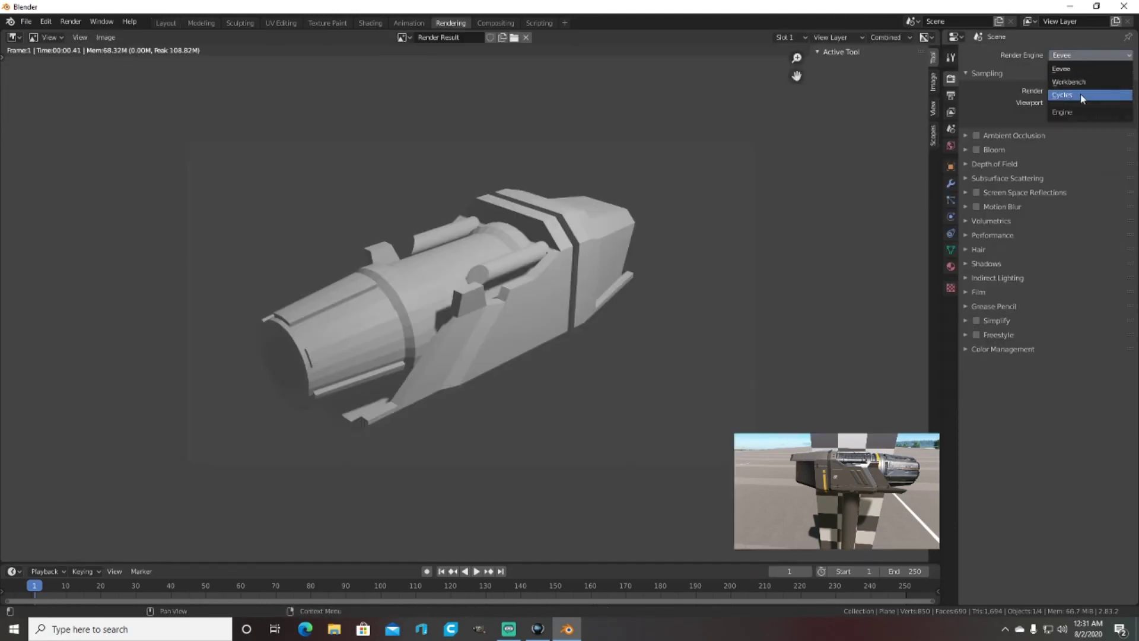
{"action": "left_click", "coordinate": [1080, 93]}
{"action": "key", "text": "F12"}
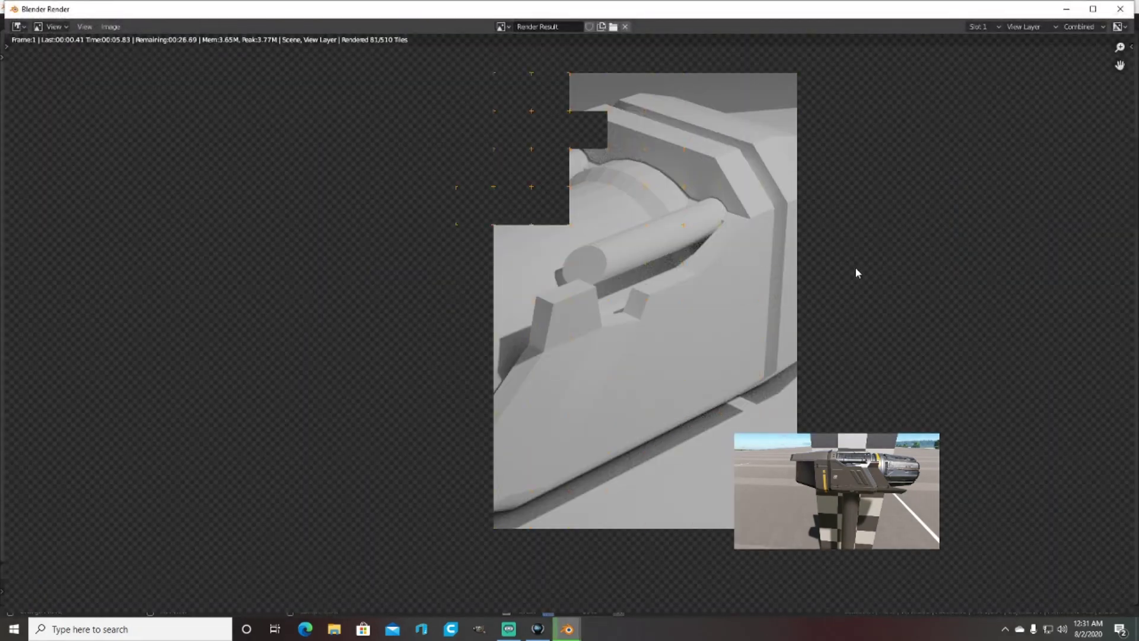